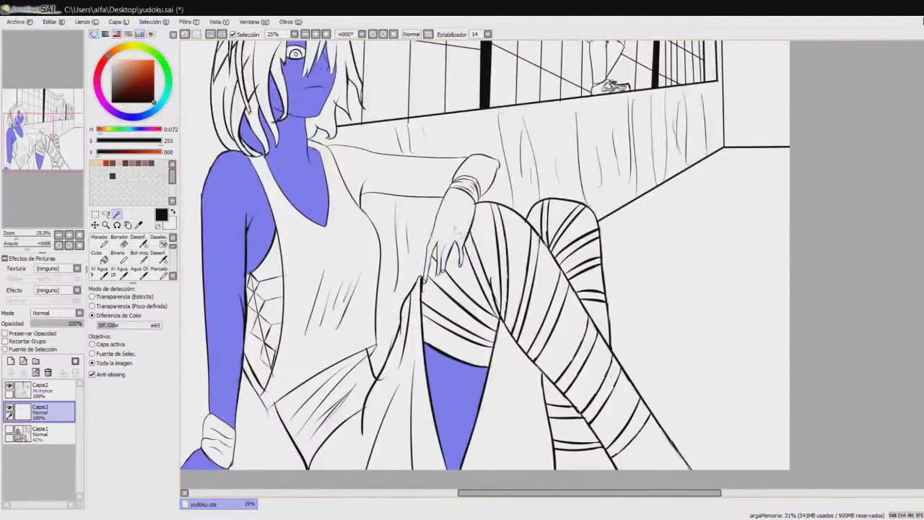
- Paint the selected face, neck, arms and thigh with a light peach skin tone and clear the selection
{"action": "scroll", "coordinate": [506, 289], "scroll_direction": "up", "scroll_amount": 5}
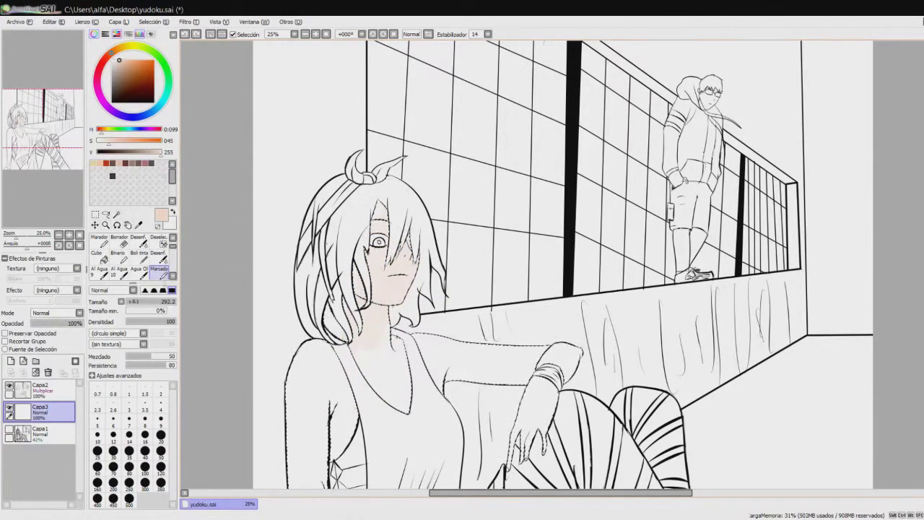
{"action": "left_click", "coordinate": [92, 375]}
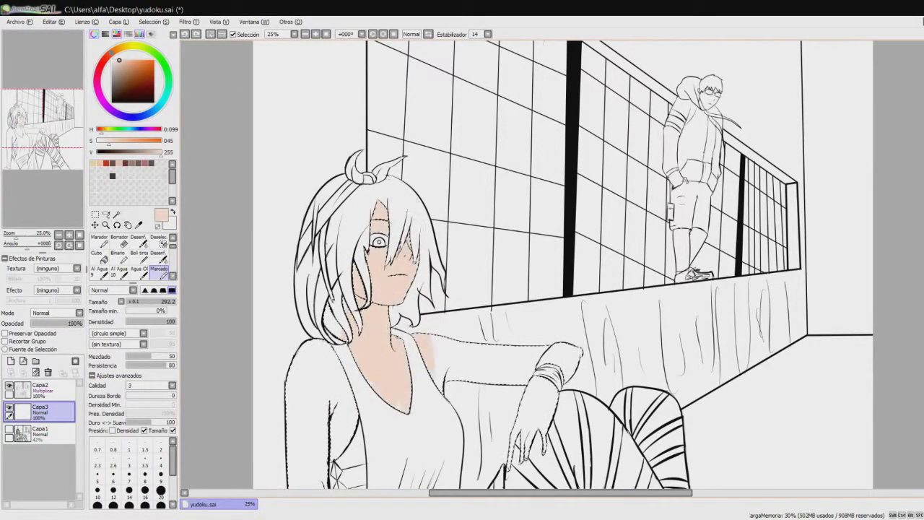
{"action": "scroll", "coordinate": [563, 264], "scroll_direction": "down", "scroll_amount": 5}
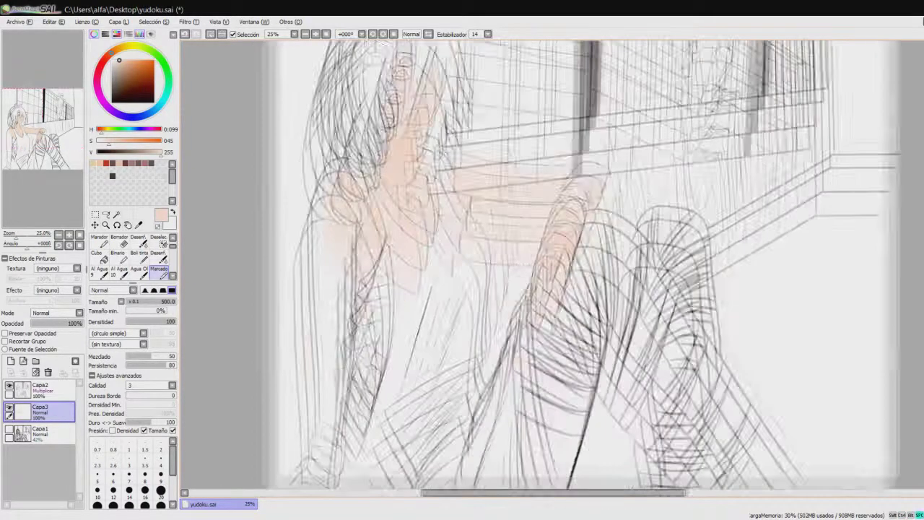
{"action": "scroll", "coordinate": [596, 247], "scroll_direction": "down", "scroll_amount": 2}
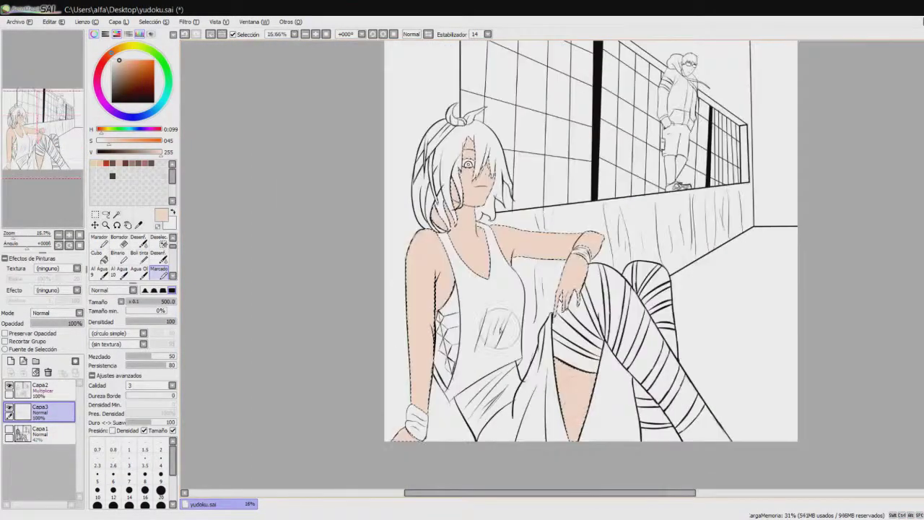
{"action": "scroll", "coordinate": [481, 196], "scroll_direction": "up", "scroll_amount": 3}
{"action": "key", "text": "ctrl+d"}
- Select all hair sections of the seated girl by colour difference, leaving out the headband
{"action": "key", "text": "v"}
{"action": "key", "text": "w"}
{"action": "left_click", "coordinate": [537, 132]}
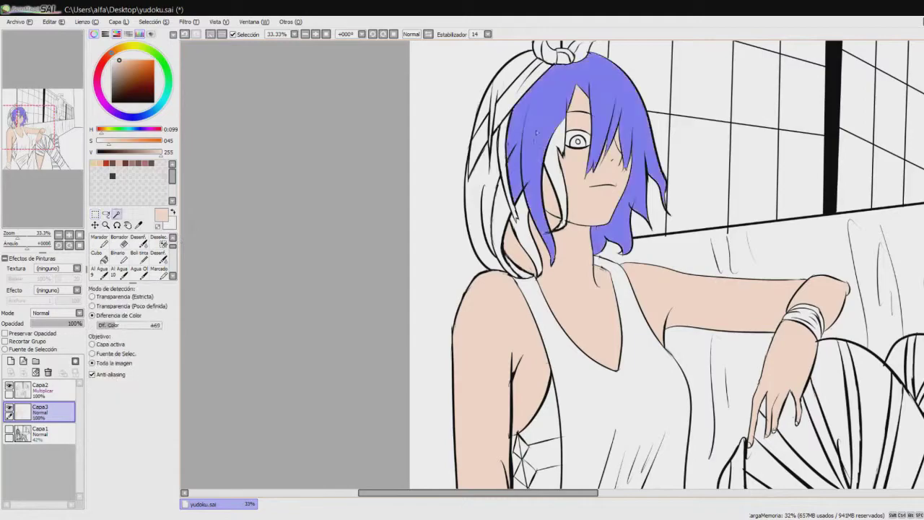
{"action": "scroll", "coordinate": [578, 239], "scroll_direction": "up", "scroll_amount": 3}
{"action": "scroll", "coordinate": [549, 217], "scroll_direction": "down", "scroll_amount": 2}
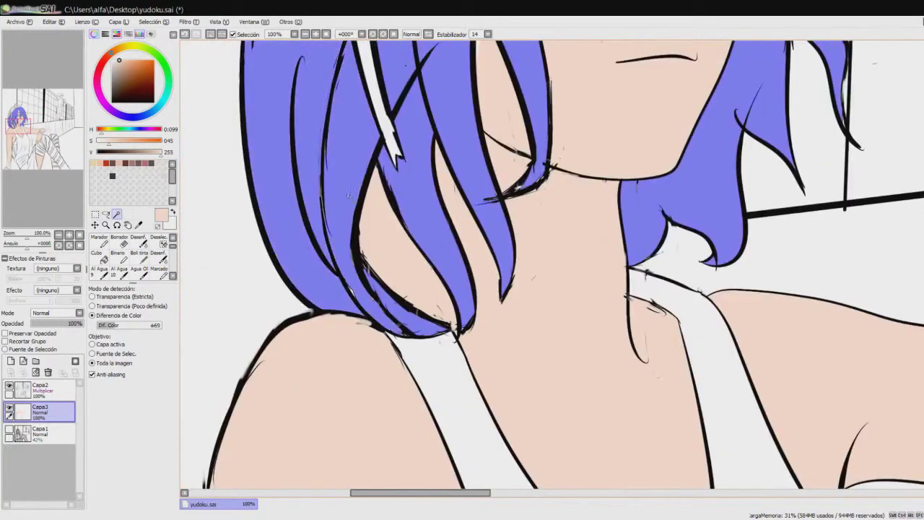
{"action": "scroll", "coordinate": [553, 264], "scroll_direction": "down", "scroll_amount": 3}
{"action": "scroll", "coordinate": [553, 264], "scroll_direction": "up", "scroll_amount": 2}
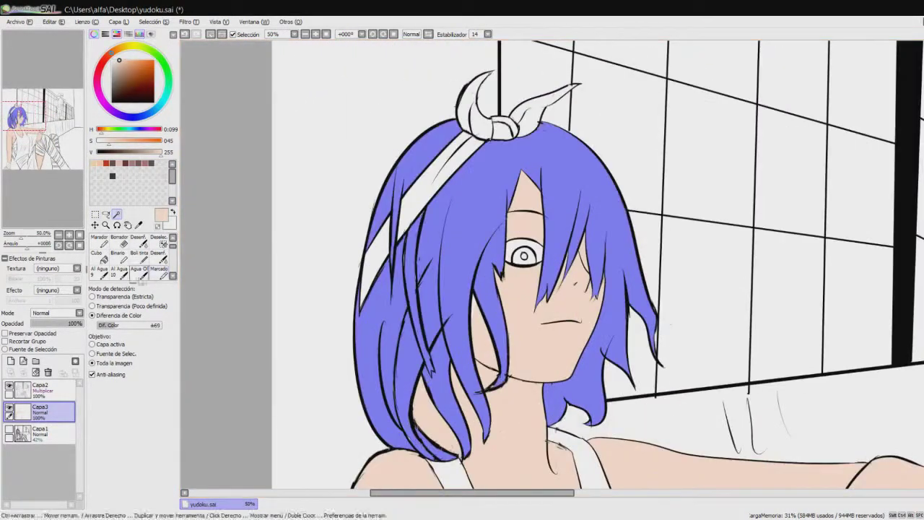
- Paint the selected hair a medium blue with the Marcado brush
{"action": "key", "text": "ctrl+d"}
{"action": "left_click", "coordinate": [145, 64]}
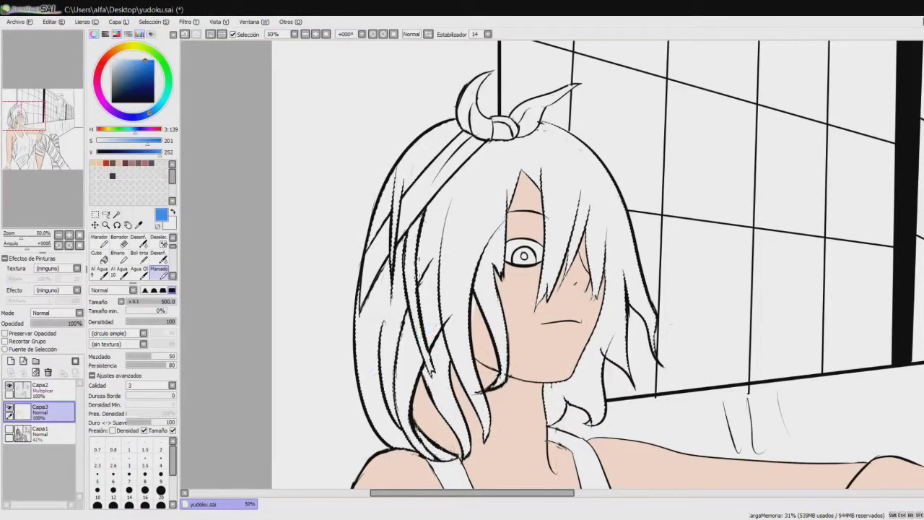
{"action": "left_click_drag", "start_coordinate": [405, 173], "coordinate": [433, 304]}
{"action": "left_click_drag", "start_coordinate": [448, 152], "coordinate": [383, 346]}
{"action": "left_click_drag", "start_coordinate": [390, 419], "coordinate": [505, 216]}
{"action": "left_click_drag", "start_coordinate": [563, 159], "coordinate": [621, 361]}
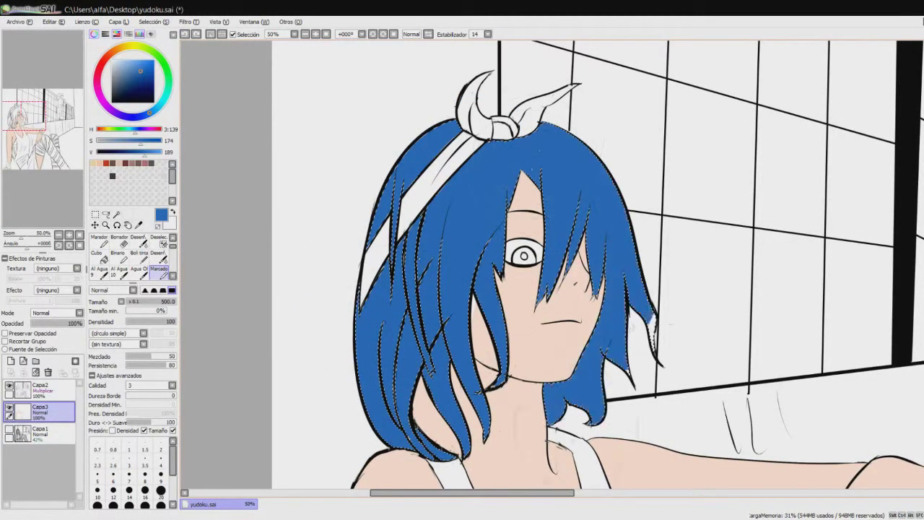
- Select the girl's tank top, including its straps and the narrow strip at the side
{"action": "scroll", "coordinate": [281, 169], "scroll_direction": "down", "scroll_amount": 2}
{"action": "key", "text": "w"}
{"action": "scroll", "coordinate": [520, 239], "scroll_direction": "up", "scroll_amount": 2}
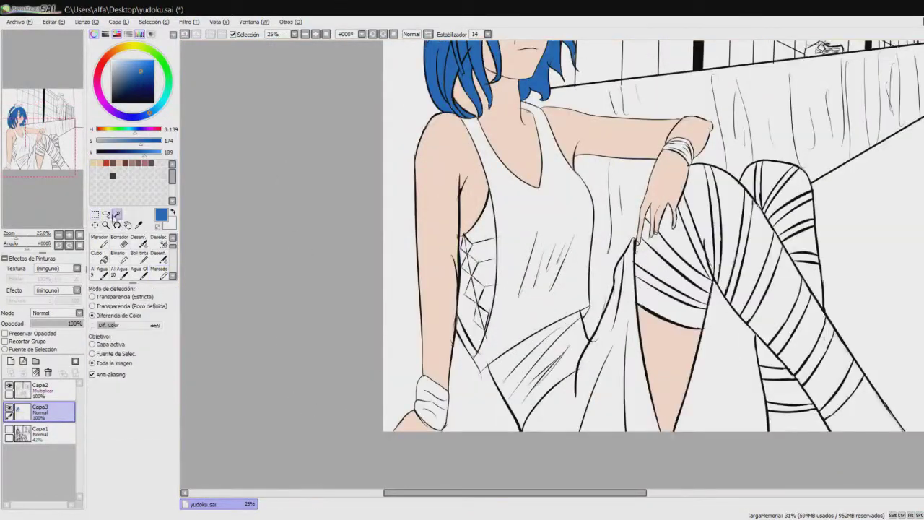
{"action": "left_click", "coordinate": [527, 238]}
{"action": "scroll", "coordinate": [460, 344], "scroll_direction": "up", "scroll_amount": 1}
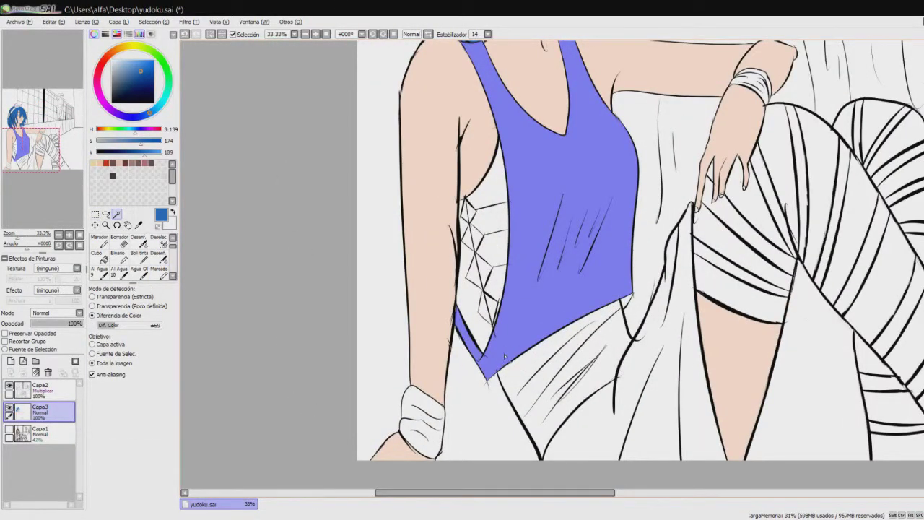
{"action": "left_click_drag", "start_coordinate": [504, 355], "coordinate": [493, 505]}
- Try painting the selected tank top a dark reddish brown with the Marcado brush
{"action": "left_click", "coordinate": [159, 269]}
{"action": "left_click", "coordinate": [125, 46]}
{"action": "left_click", "coordinate": [149, 92]}
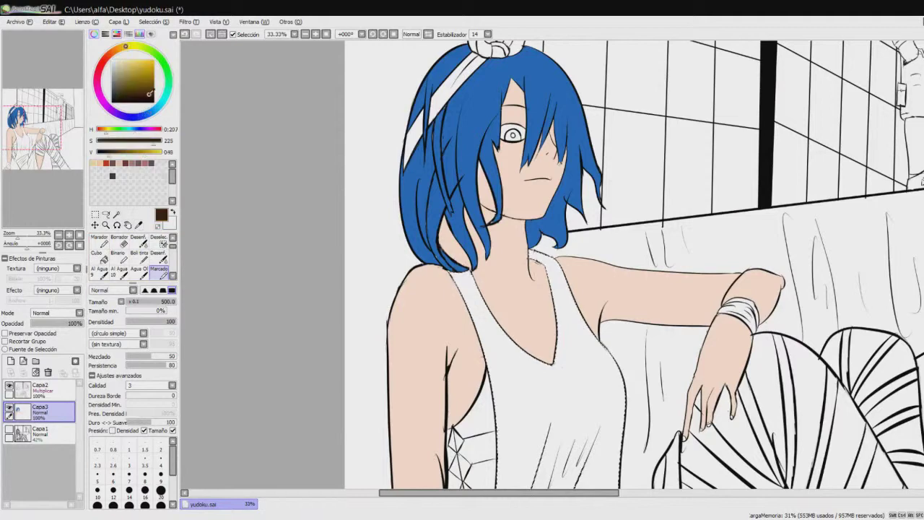
{"action": "left_click_drag", "start_coordinate": [534, 463], "coordinate": [614, 404]}
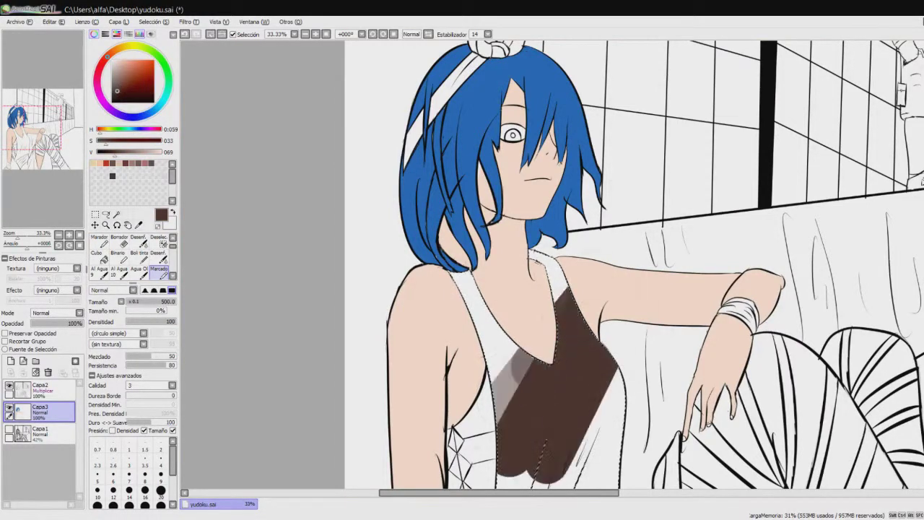
{"action": "left_click_drag", "start_coordinate": [498, 419], "coordinate": [463, 282]}
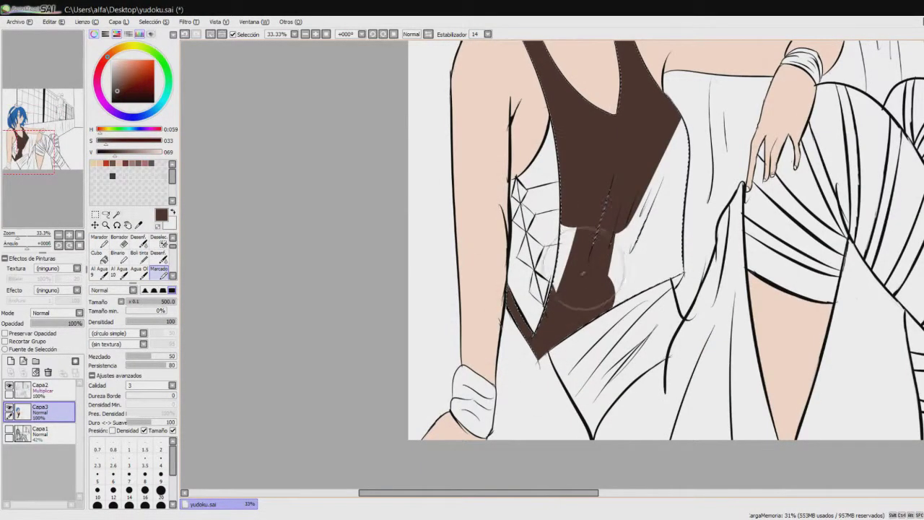
{"action": "left_click_drag", "start_coordinate": [675, 134], "coordinate": [654, 289]}
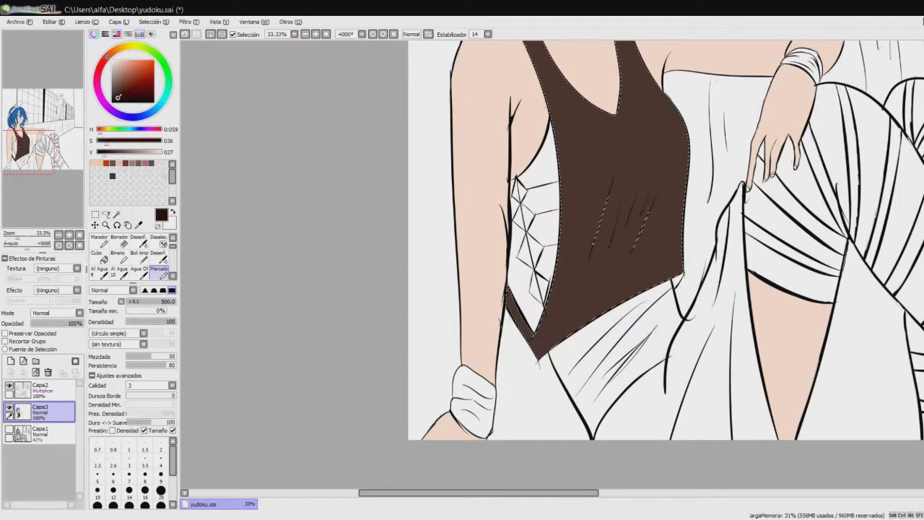
{"action": "key", "text": "ctrl+z"}
{"action": "key", "text": "ctrl+z"}
{"action": "key", "text": "ctrl+z"}
{"action": "key", "text": "ctrl+z"}
- Paint the tank top a dark grayish brown and clear the selection
{"action": "mouse_move", "coordinate": [617, 238]}
{"action": "left_mouse_down"}
{"action": "mouse_move", "coordinate": [555, 318]}
{"action": "mouse_move", "coordinate": [621, 180]}
{"action": "mouse_move", "coordinate": [578, 58]}
{"action": "left_mouse_up"}
{"action": "left_click_drag", "start_coordinate": [578, 108], "coordinate": [551, 224]}
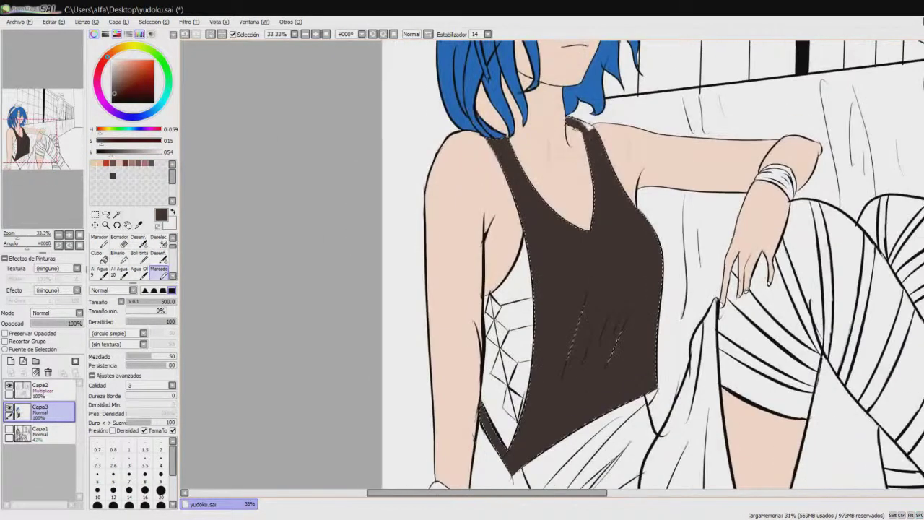
{"action": "left_click", "coordinate": [116, 215]}
{"action": "key", "text": "ctrl+d"}
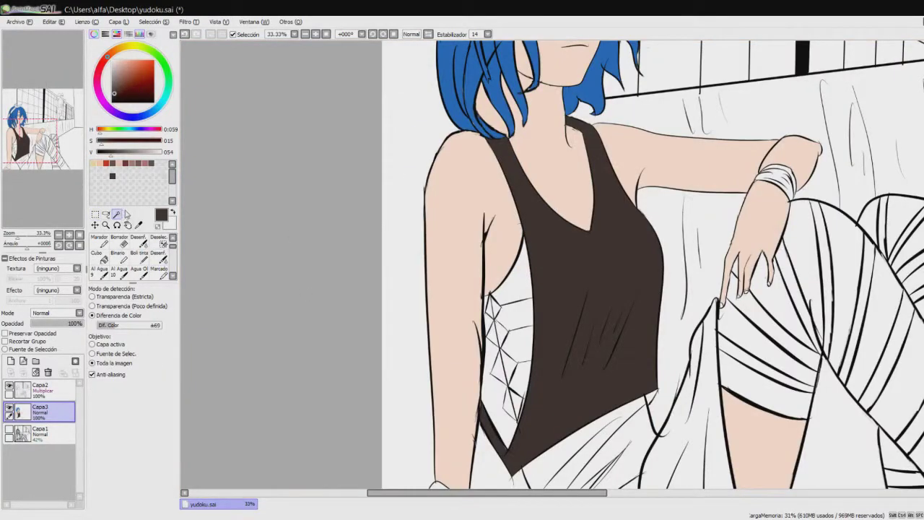
- Select the segments of the mesh side panel between the girl's arm and the tank top
{"action": "left_click", "coordinate": [516, 282]}
{"action": "scroll", "coordinate": [516, 282], "scroll_direction": "up", "scroll_amount": 5}
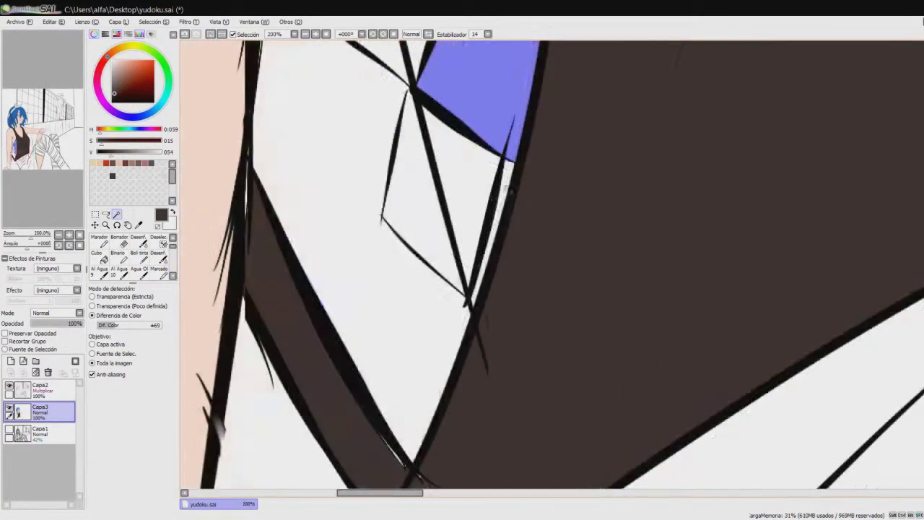
{"action": "scroll", "coordinate": [462, 260], "scroll_direction": "up", "scroll_amount": 2}
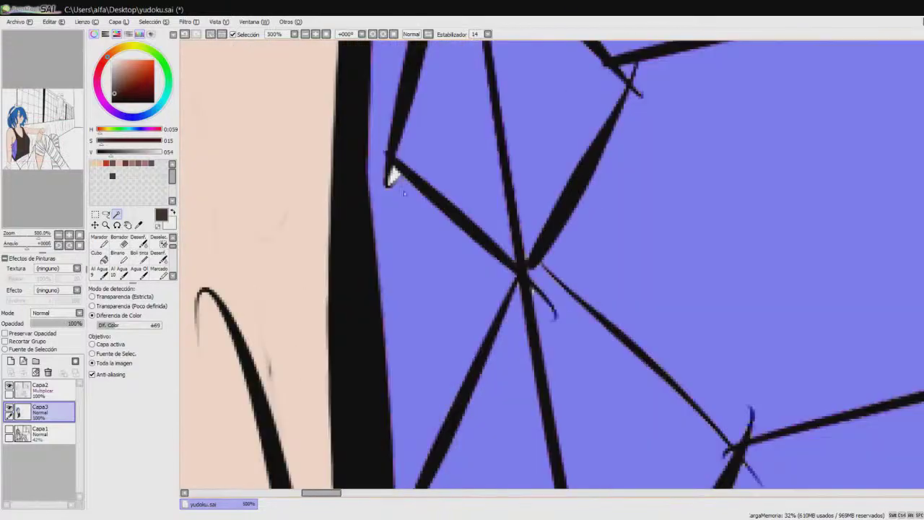
{"action": "scroll", "coordinate": [390, 175], "scroll_direction": "down", "scroll_amount": 3}
{"action": "scroll", "coordinate": [156, 266], "scroll_direction": "up", "scroll_amount": 1}
- Test purple tones on the mesh side panel and fill it with a muted grayish brown
{"action": "left_click", "coordinate": [158, 271]}
{"action": "scroll", "coordinate": [455, 261], "scroll_direction": "down", "scroll_amount": 3}
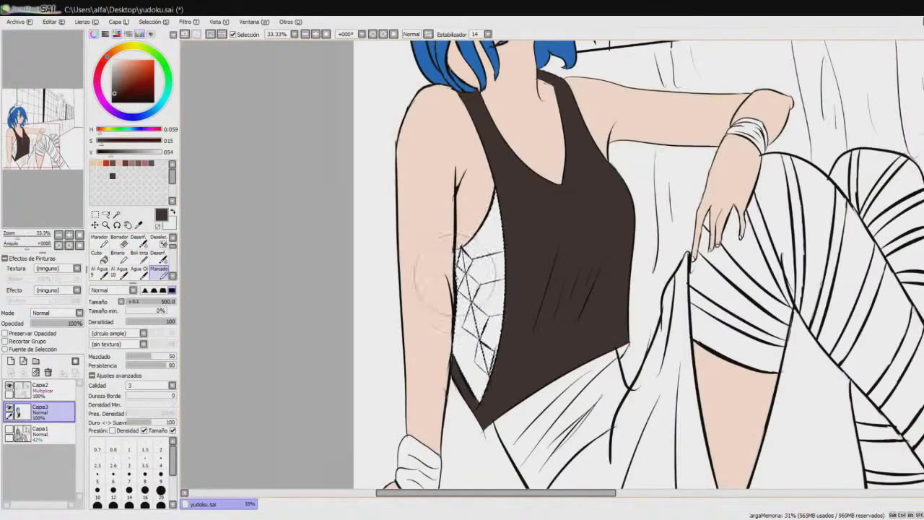
{"action": "left_click_drag", "start_coordinate": [101, 58], "coordinate": [101, 65]}
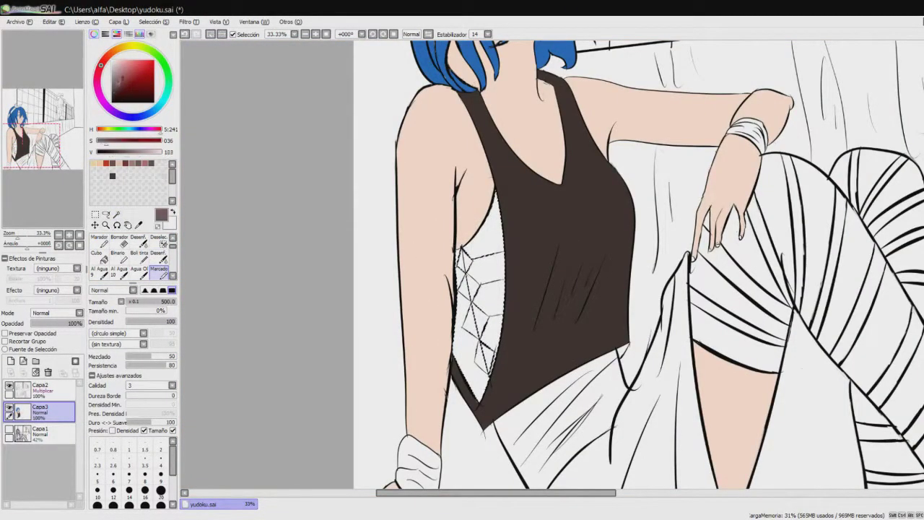
{"action": "left_click", "coordinate": [112, 87]}
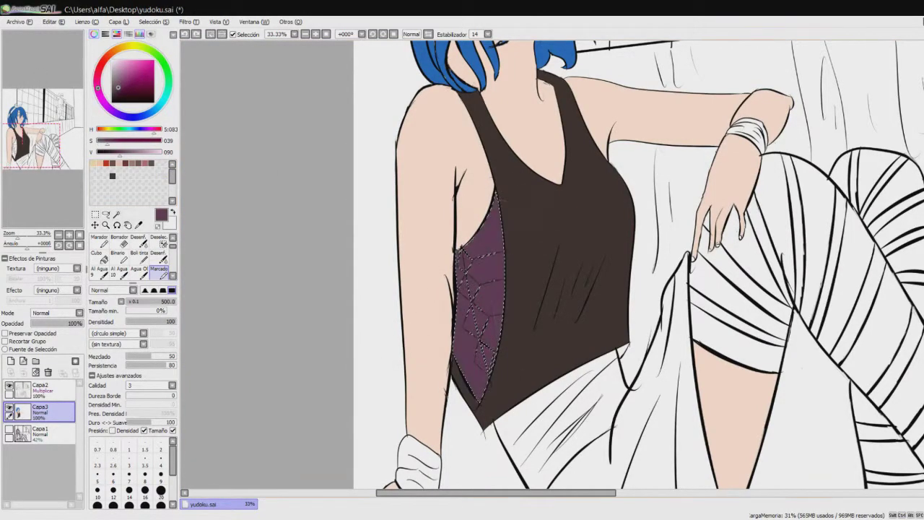
{"action": "scroll", "coordinate": [599, 279], "scroll_direction": "down", "scroll_amount": 4}
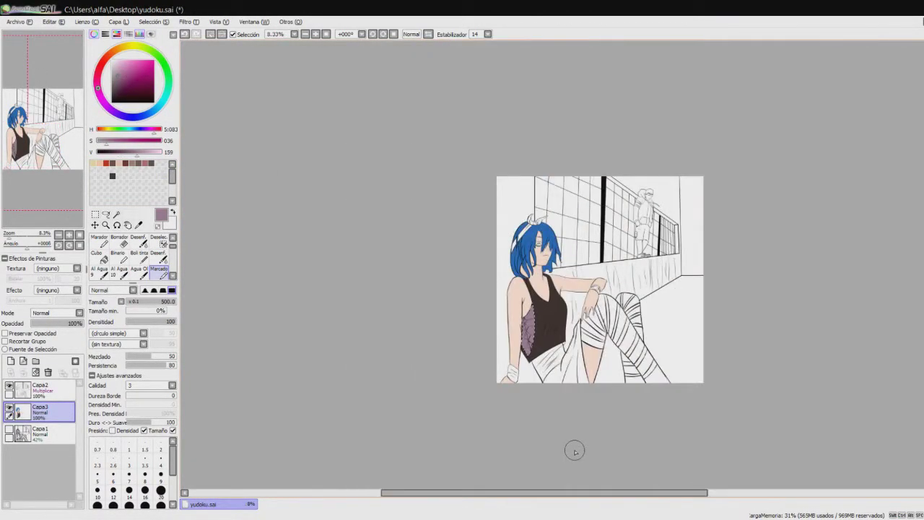
{"action": "scroll", "coordinate": [494, 290], "scroll_direction": "up", "scroll_amount": 3}
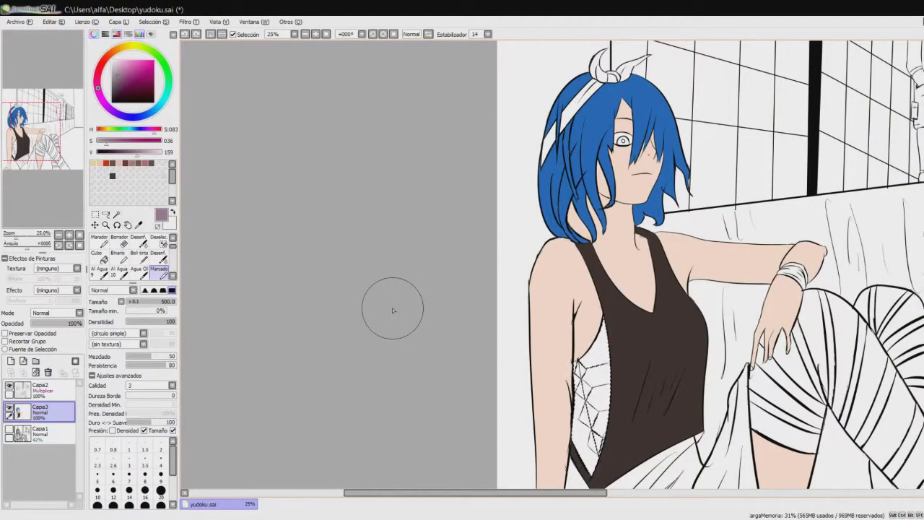
{"action": "scroll", "coordinate": [393, 310], "scroll_direction": "up", "scroll_amount": 2}
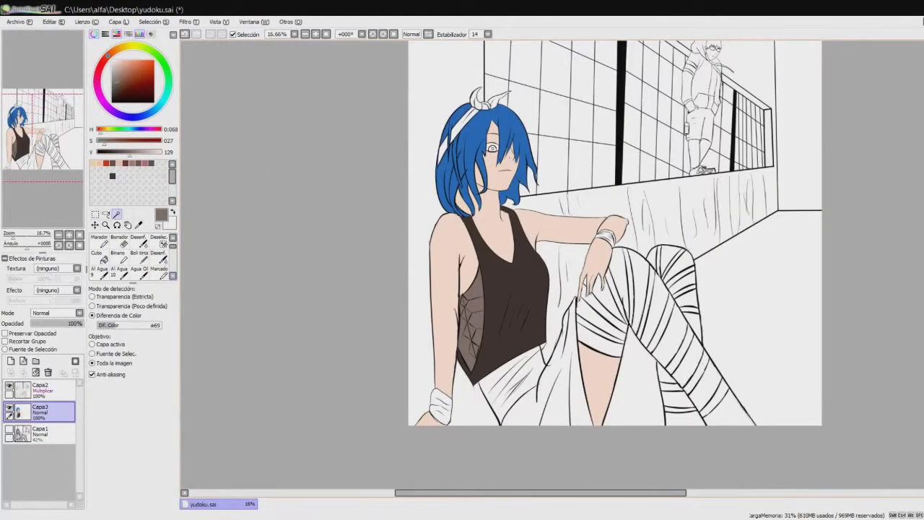
- Select the waistband below the tank top and paint it neutral gray with the Marcado brush
{"action": "scroll", "coordinate": [479, 287], "scroll_direction": "up", "scroll_amount": 3}
{"action": "left_click", "coordinate": [479, 287]}
{"action": "scroll", "coordinate": [479, 288], "scroll_direction": "down", "scroll_amount": 5}
{"action": "left_click", "coordinate": [159, 269]}
{"action": "left_click_drag", "start_coordinate": [448, 311], "coordinate": [498, 281]}
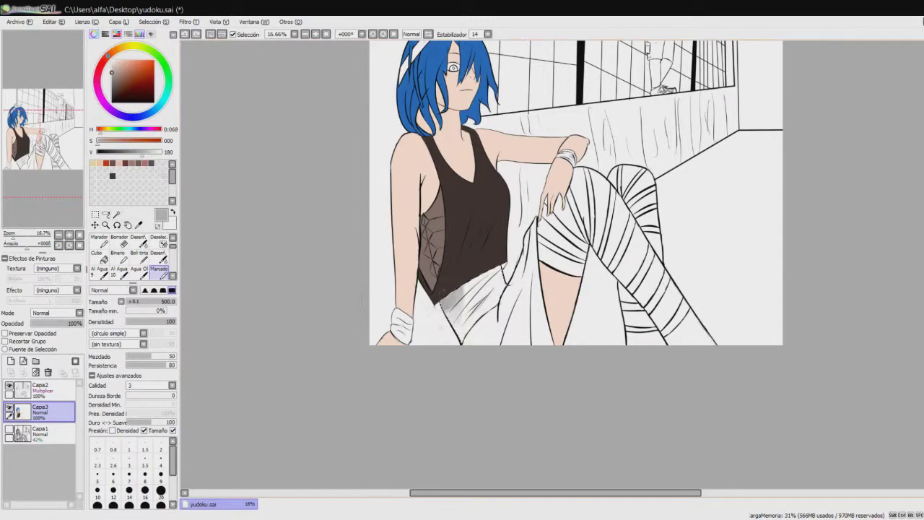
- Select the draped skirt sections, paint them a muted grayish mauve, and clear the selection
{"action": "key", "text": "w"}
{"action": "left_click", "coordinate": [551, 300]}
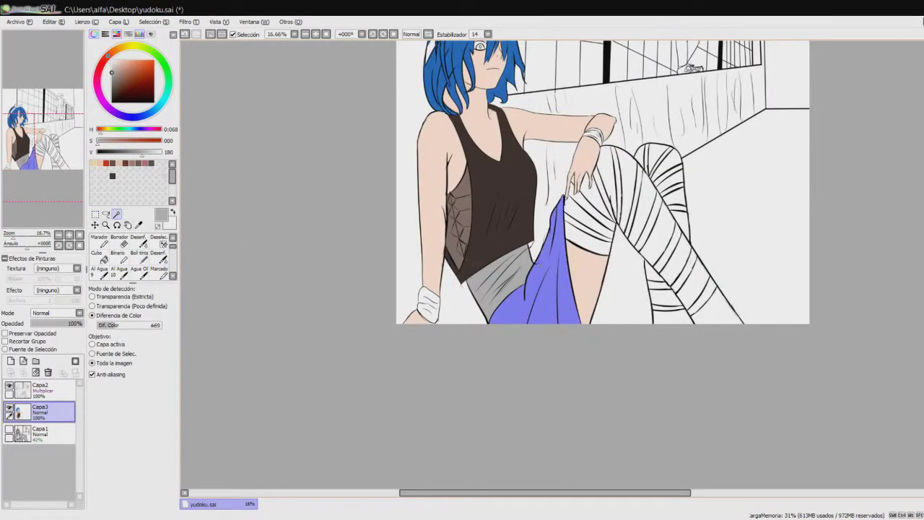
{"action": "scroll", "coordinate": [133, 257], "scroll_direction": "down", "scroll_amount": 2}
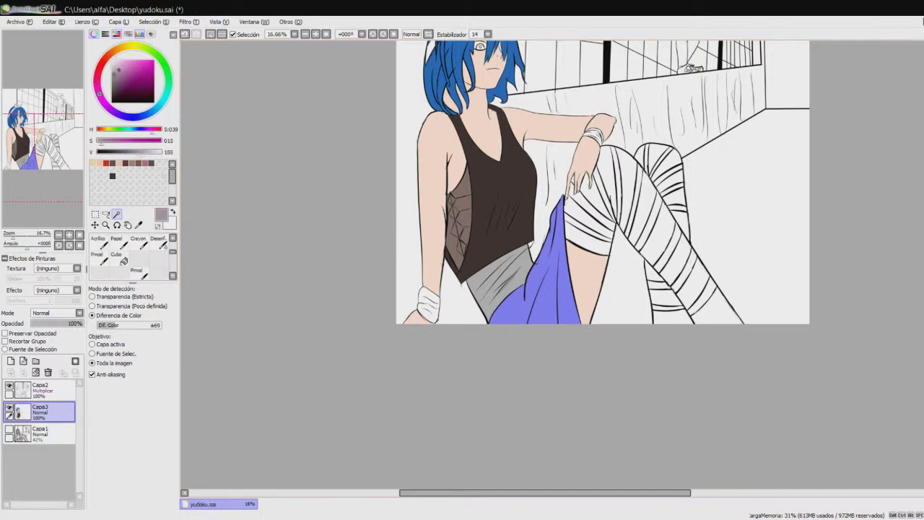
{"action": "scroll", "coordinate": [134, 256], "scroll_direction": "up", "scroll_amount": 2}
{"action": "left_click", "coordinate": [159, 241]}
{"action": "mouse_move", "coordinate": [549, 210]}
{"action": "left_mouse_down"}
{"action": "mouse_move", "coordinate": [538, 289]}
{"action": "mouse_move", "coordinate": [545, 285]}
{"action": "left_mouse_up"}
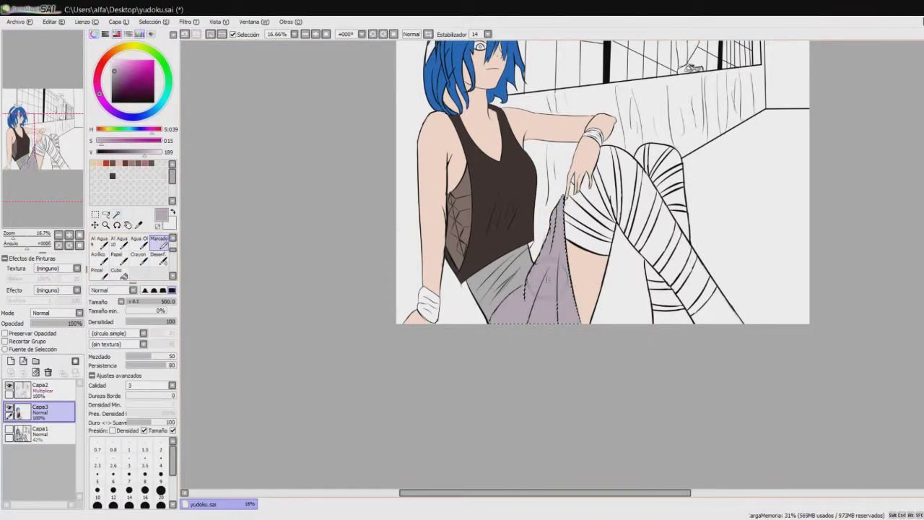
{"action": "left_click", "coordinate": [117, 215]}
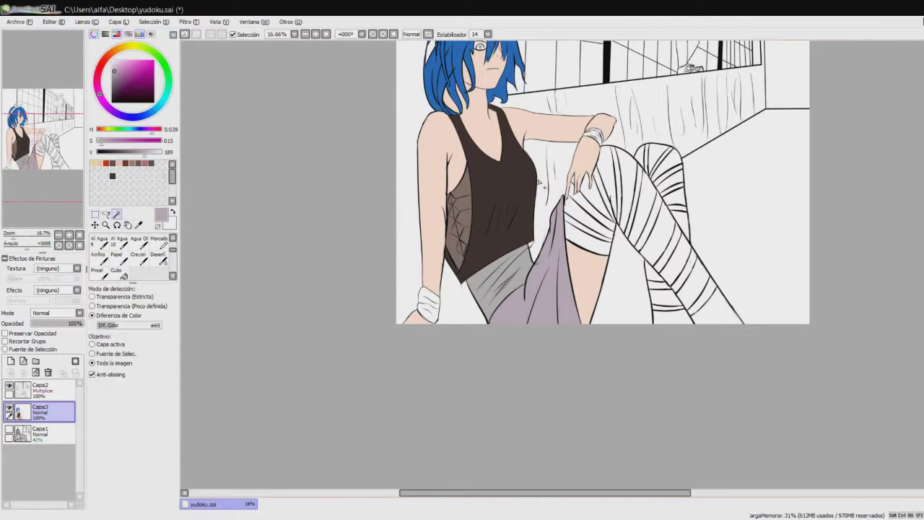
- Sample the waistband's gray for the Marcado brush near the tank top's lower corner
{"action": "scroll", "coordinate": [536, 180], "scroll_direction": "up", "scroll_amount": 3}
{"action": "scroll", "coordinate": [134, 256], "scroll_direction": "up", "scroll_amount": 2}
{"action": "left_click", "coordinate": [159, 273]}
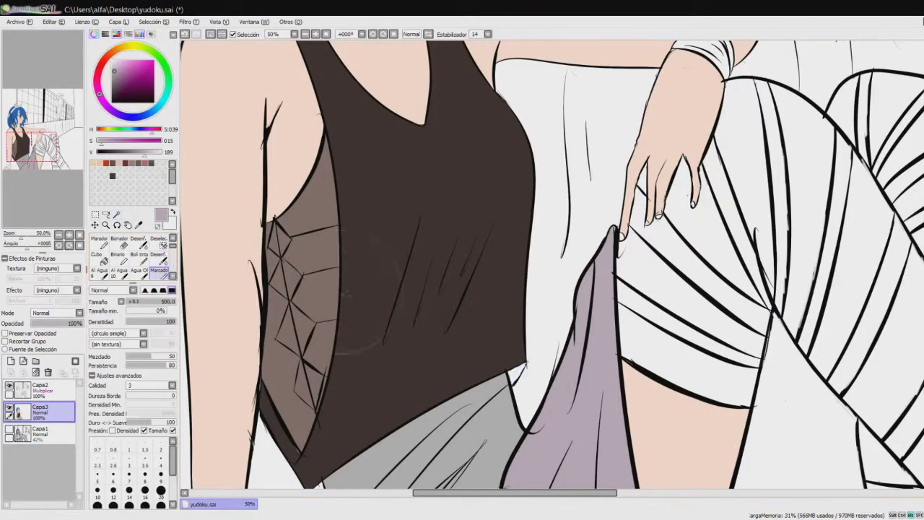
{"action": "left_click", "coordinate": [458, 386], "text": "alt"}
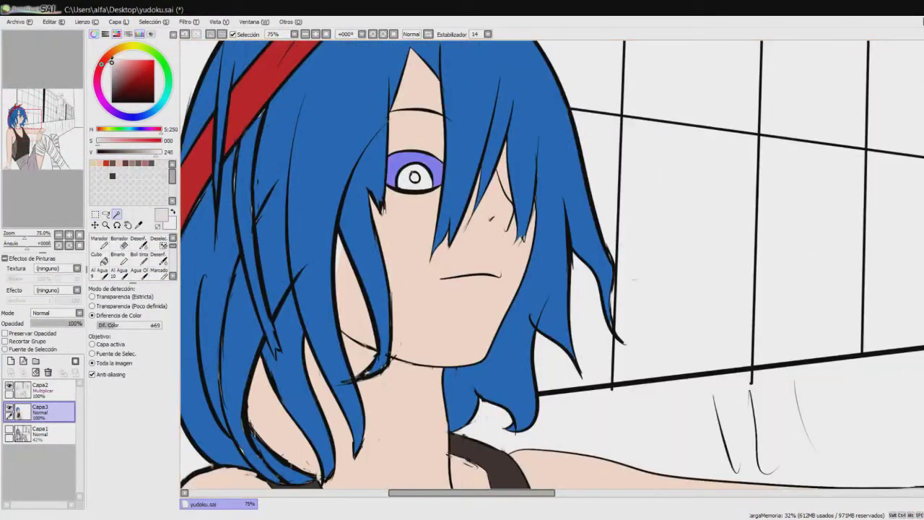
- Fill the selected white of the girl's eye with a very light gray
{"action": "key", "text": "b"}
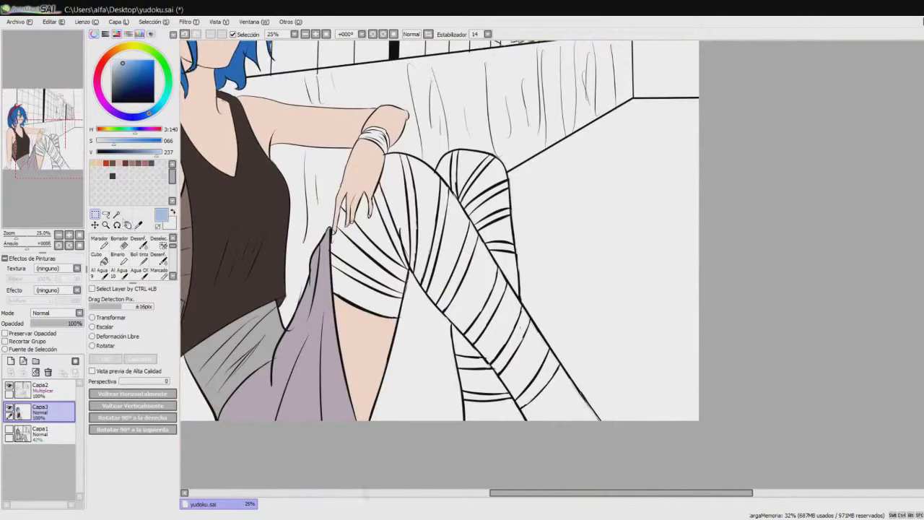
- Fill the narrow stripes on both legs with muted purple and select the wide bands between them
{"action": "left_click", "coordinate": [117, 215]}
{"action": "left_click", "coordinate": [388, 268]}
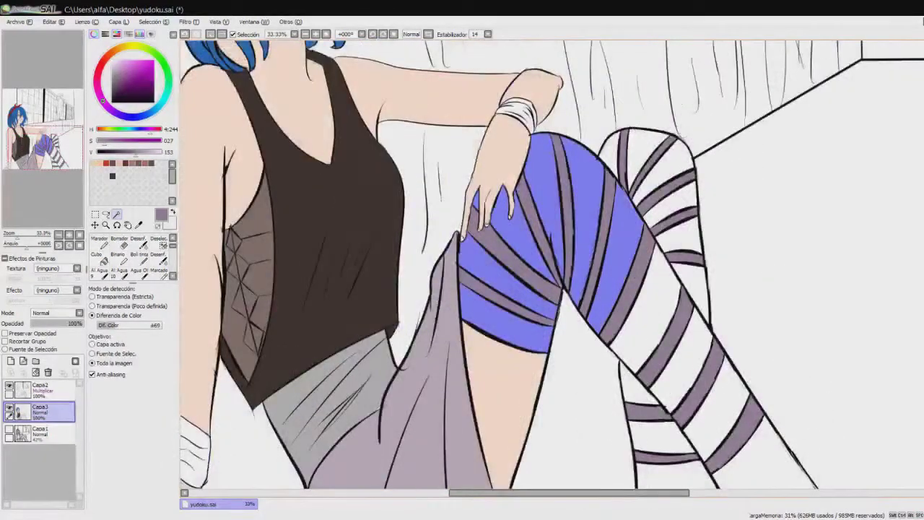
{"action": "left_click", "coordinate": [674, 200]}
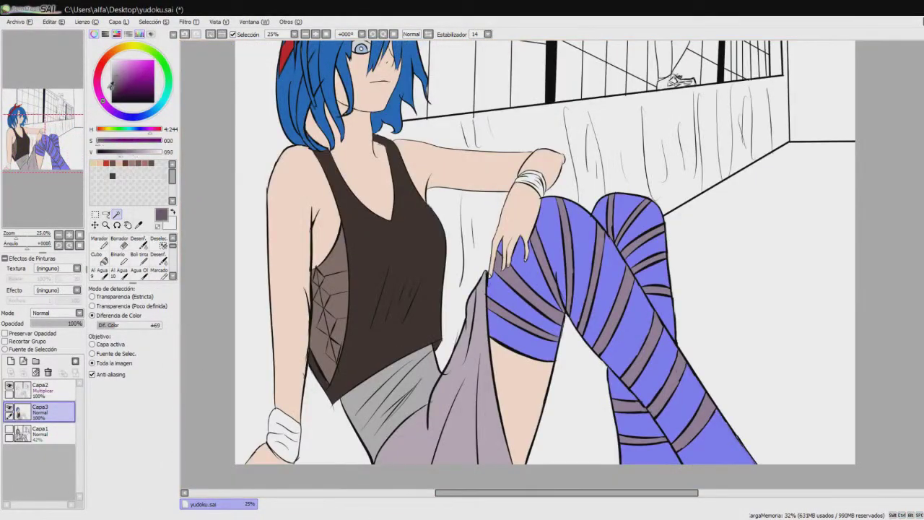
- Paint the selected wide bands on both legs a dark charcoal gray with the Marcado brush
{"action": "left_click", "coordinate": [112, 90]}
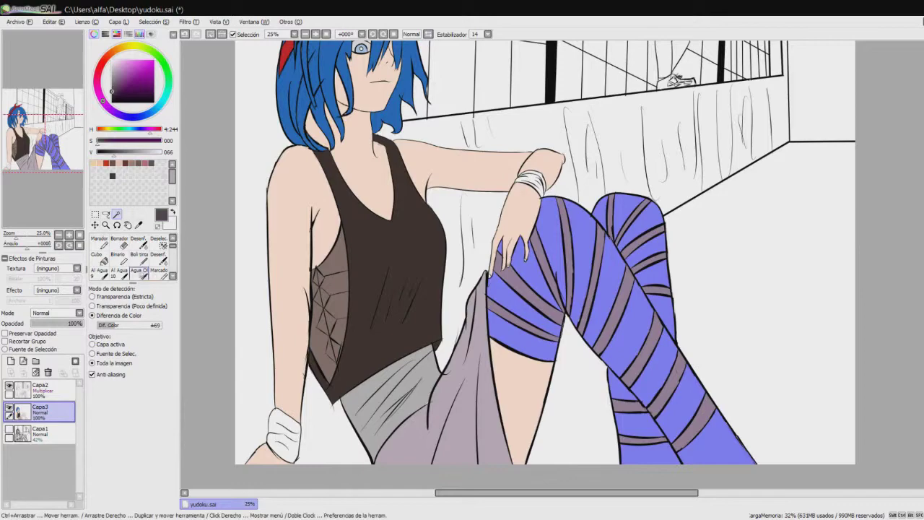
{"action": "left_click", "coordinate": [158, 270]}
{"action": "left_click", "coordinate": [115, 91]}
{"action": "mouse_move", "coordinate": [672, 434]}
{"action": "left_mouse_down"}
{"action": "mouse_move", "coordinate": [636, 289]}
{"action": "mouse_move", "coordinate": [556, 232]}
{"action": "mouse_move", "coordinate": [520, 347]}
{"action": "left_mouse_up"}
{"action": "scroll", "coordinate": [592, 252], "scroll_direction": "down", "scroll_amount": 1}
- Select the wraps on both of the girl's wrists and fill them with a muted grayish brown
{"action": "left_click", "coordinate": [117, 214]}
{"action": "scroll", "coordinate": [339, 267], "scroll_direction": "up", "scroll_amount": 2}
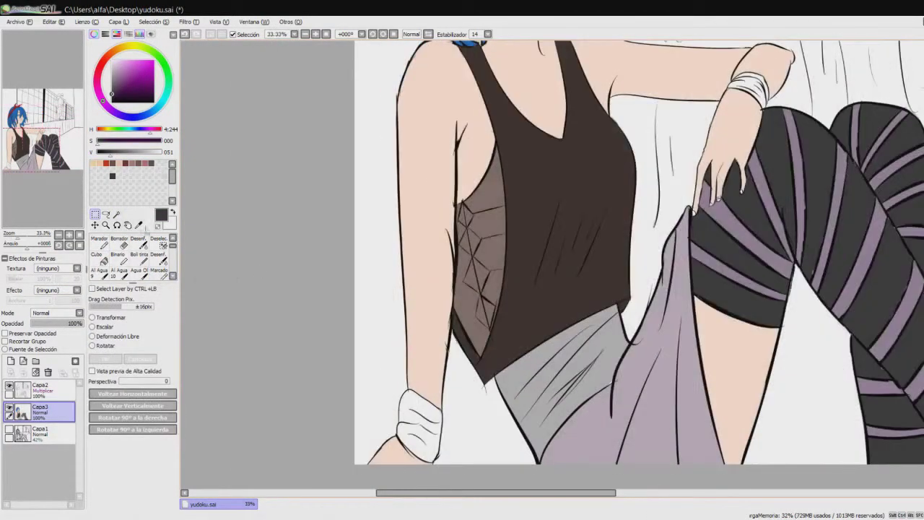
{"action": "left_click", "coordinate": [423, 427]}
{"action": "scroll", "coordinate": [743, 82], "scroll_direction": "up", "scroll_amount": 3}
{"action": "left_click", "coordinate": [621, 246]}
{"action": "left_click", "coordinate": [138, 224]}
{"action": "left_click", "coordinate": [243, 415]}
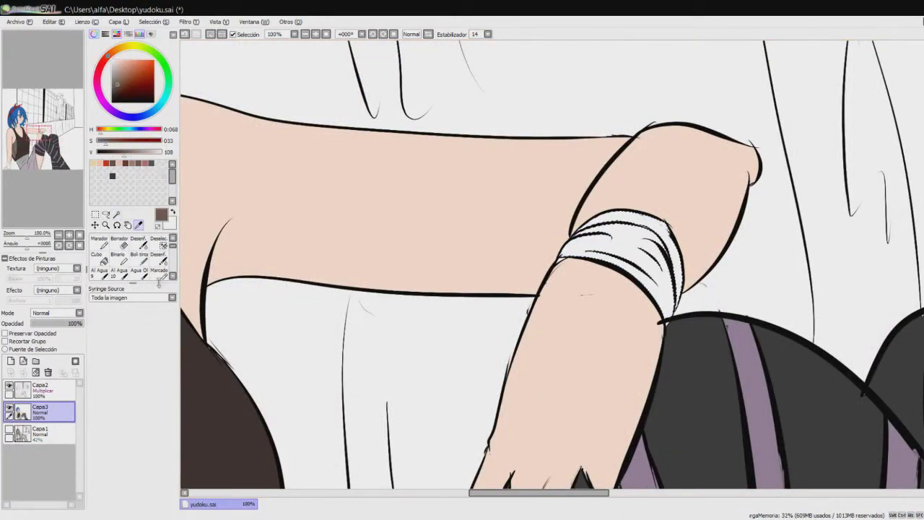
{"action": "scroll", "coordinate": [552, 268], "scroll_direction": "down", "scroll_amount": 7}
- Select the sleeves, torso, pocket, hood and drawstring sections of the standing boy's hoodie by color difference, leaving the armband unselected
{"action": "scroll", "coordinate": [501, 260], "scroll_direction": "up", "scroll_amount": 6}
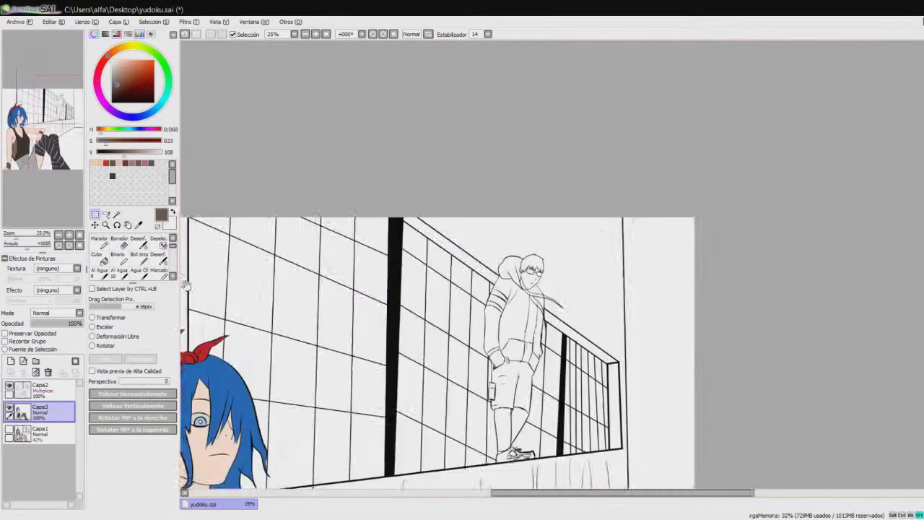
{"action": "left_click", "coordinate": [117, 215]}
{"action": "left_click", "coordinate": [339, 231]}
{"action": "left_click", "coordinate": [300, 250]}
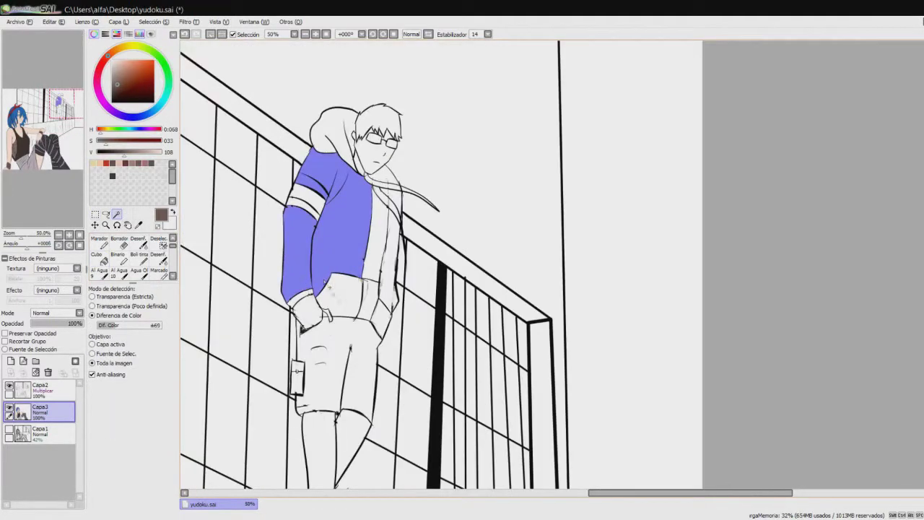
{"action": "left_click", "coordinate": [339, 292]}
{"action": "scroll", "coordinate": [390, 231], "scroll_direction": "up", "scroll_amount": 3}
{"action": "scroll", "coordinate": [390, 231], "scroll_direction": "down", "scroll_amount": 1}
{"action": "left_click", "coordinate": [374, 213]}
{"action": "scroll", "coordinate": [415, 156], "scroll_direction": "up", "scroll_amount": 4}
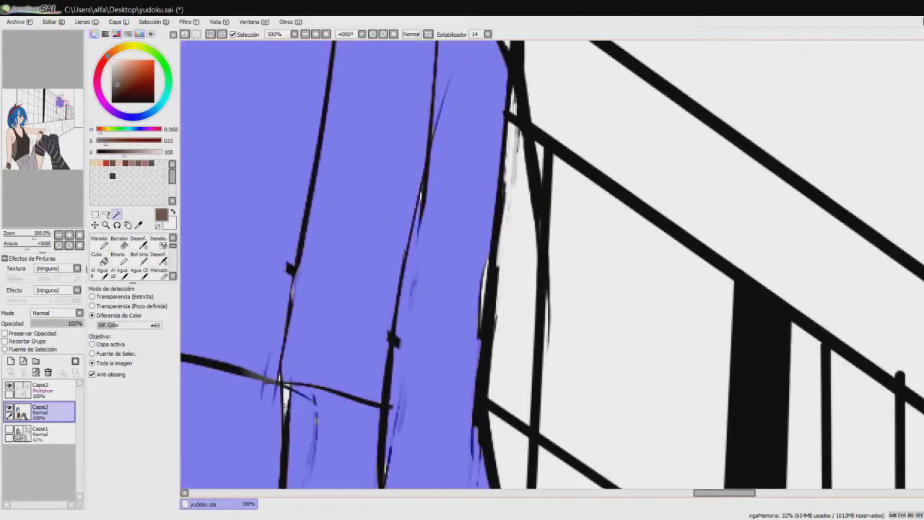
{"action": "scroll", "coordinate": [417, 157], "scroll_direction": "down", "scroll_amount": 4}
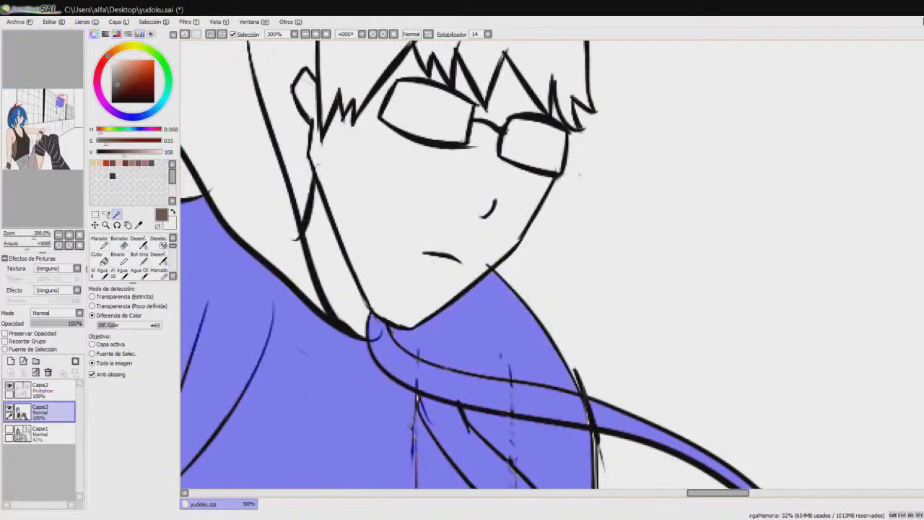
- Try a plain dark green on the selected hoodie sections and undo it
{"action": "key", "text": "b"}
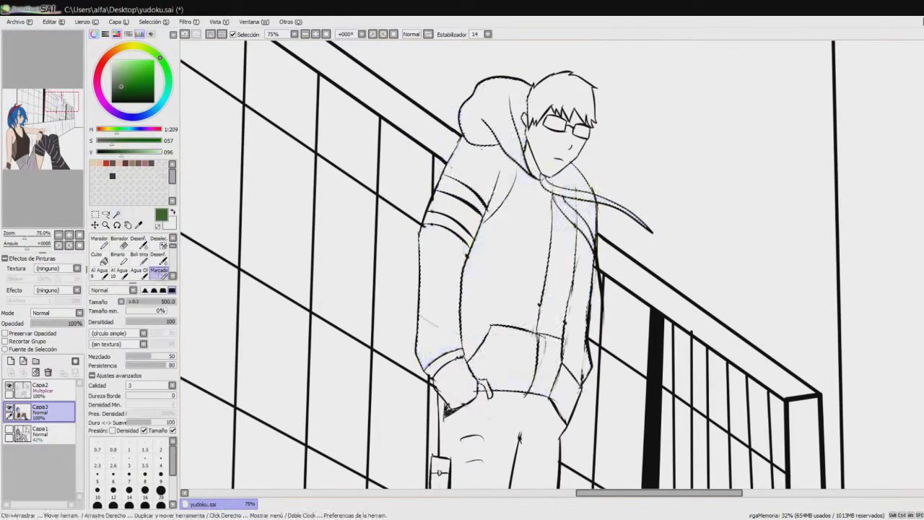
{"action": "left_click", "coordinate": [132, 91]}
{"action": "left_click_drag", "start_coordinate": [498, 144], "coordinate": [520, 375]}
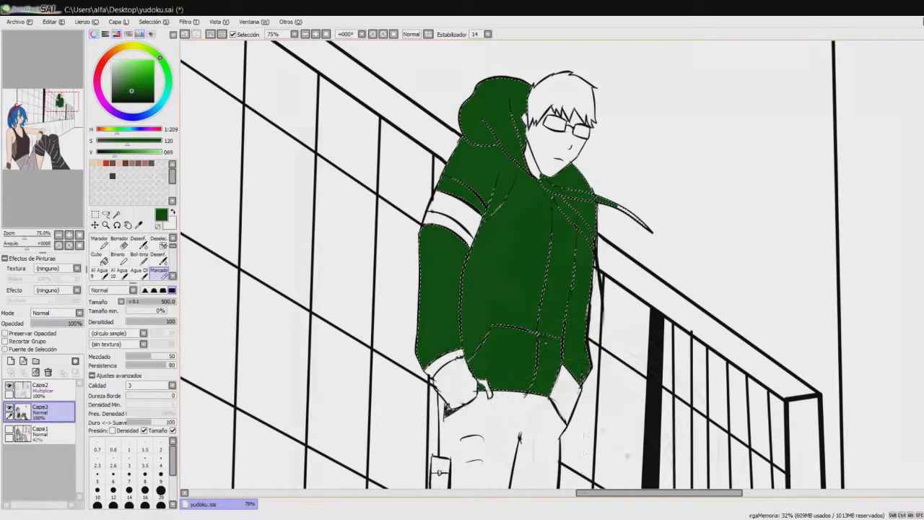
{"action": "scroll", "coordinate": [619, 446], "scroll_direction": "down", "scroll_amount": 5}
{"action": "key", "text": "ctrl+z"}
- Paint the selected hoodie a deep bluish green and clear the selection
{"action": "left_click_drag", "start_coordinate": [603, 360], "coordinate": [563, 258]}
{"action": "key", "text": "ctrl+y"}
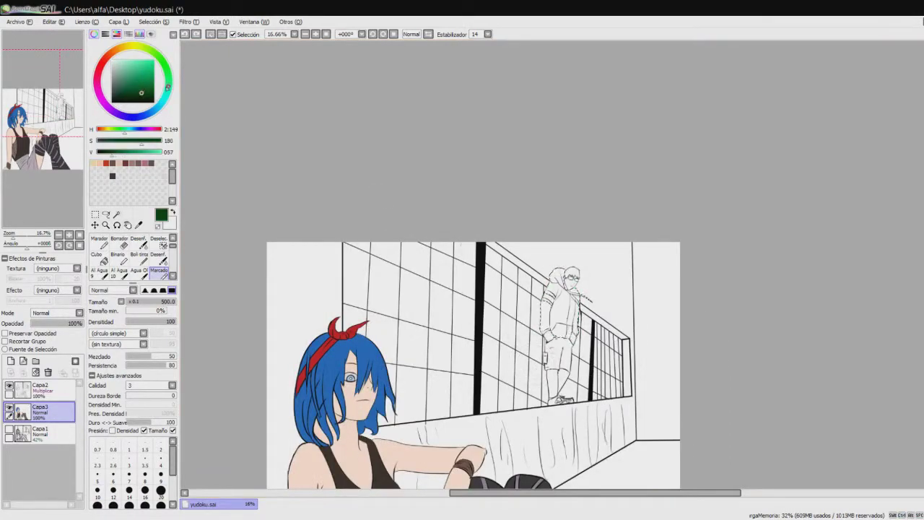
{"action": "scroll", "coordinate": [578, 318], "scroll_direction": "up", "scroll_amount": 5}
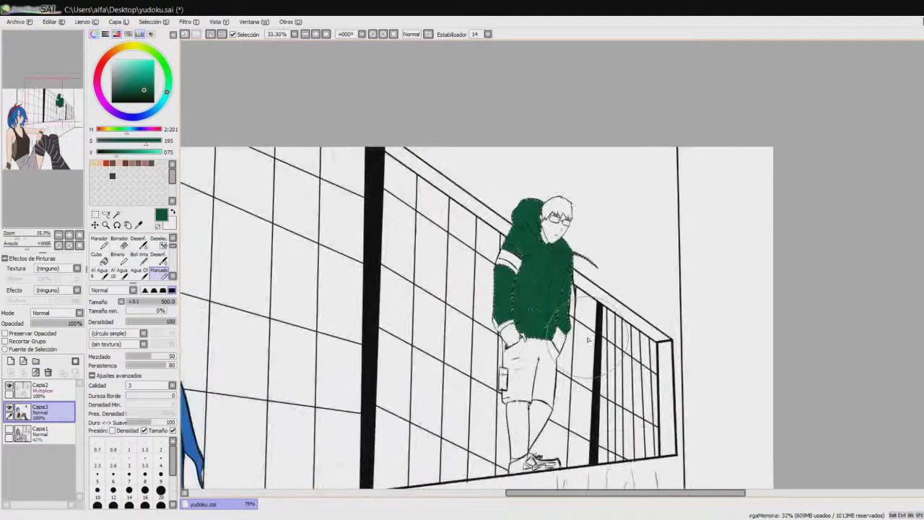
{"action": "left_click", "coordinate": [95, 214]}
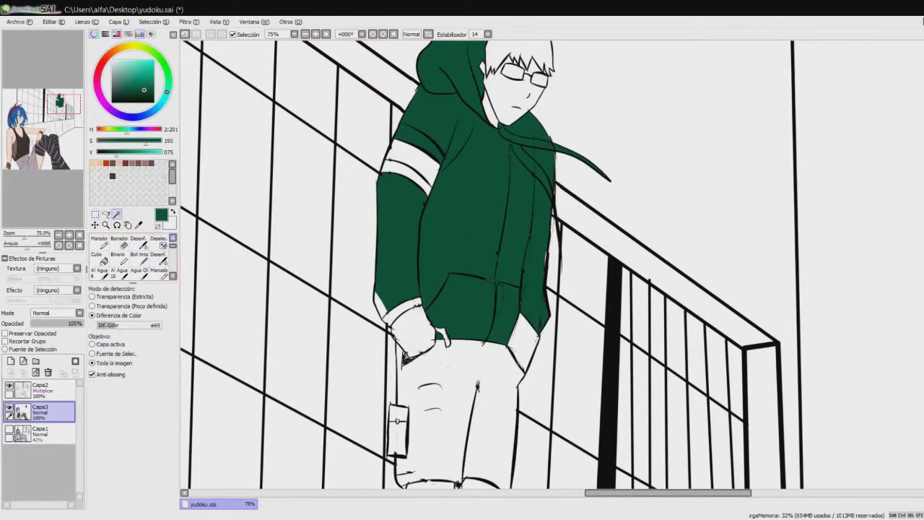
{"action": "left_click", "coordinate": [286, 194]}
- Select the skin areas of the boy's face, neck, ear, hands and legs
{"action": "left_click", "coordinate": [116, 215]}
{"action": "scroll", "coordinate": [433, 332], "scroll_direction": "up", "scroll_amount": 3}
{"action": "left_click", "coordinate": [440, 325]}
{"action": "scroll", "coordinate": [440, 325], "scroll_direction": "down", "scroll_amount": 4}
{"action": "left_click", "coordinate": [678, 175]}
{"action": "scroll", "coordinate": [620, 209], "scroll_direction": "up", "scroll_amount": 3}
{"action": "scroll", "coordinate": [620, 209], "scroll_direction": "up", "scroll_amount": 2}
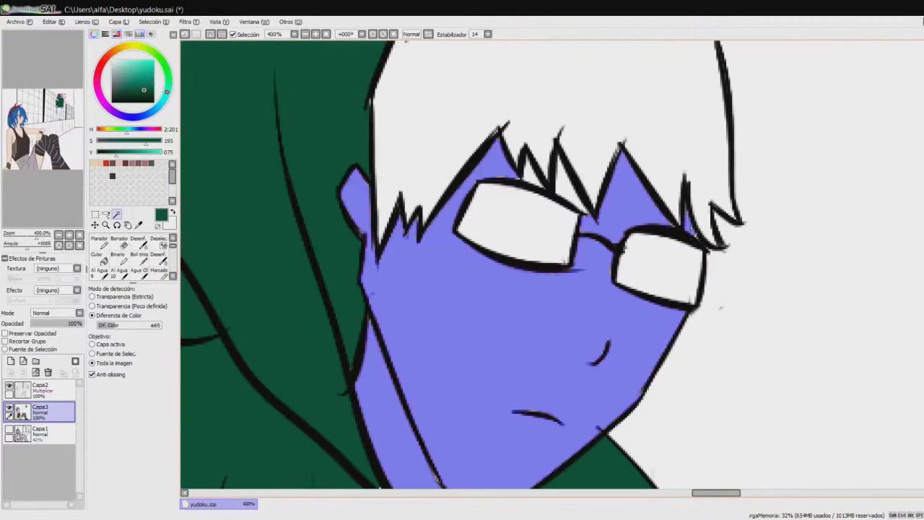
{"action": "scroll", "coordinate": [516, 248], "scroll_direction": "down", "scroll_amount": 4}
{"action": "scroll", "coordinate": [516, 248], "scroll_direction": "up", "scroll_amount": 4}
{"action": "left_click", "coordinate": [527, 260]}
{"action": "left_click", "coordinate": [628, 217]}
- Fill the boy's selected skin areas with a pale peach skin tone
{"action": "scroll", "coordinate": [576, 280], "scroll_direction": "down", "scroll_amount": 3}
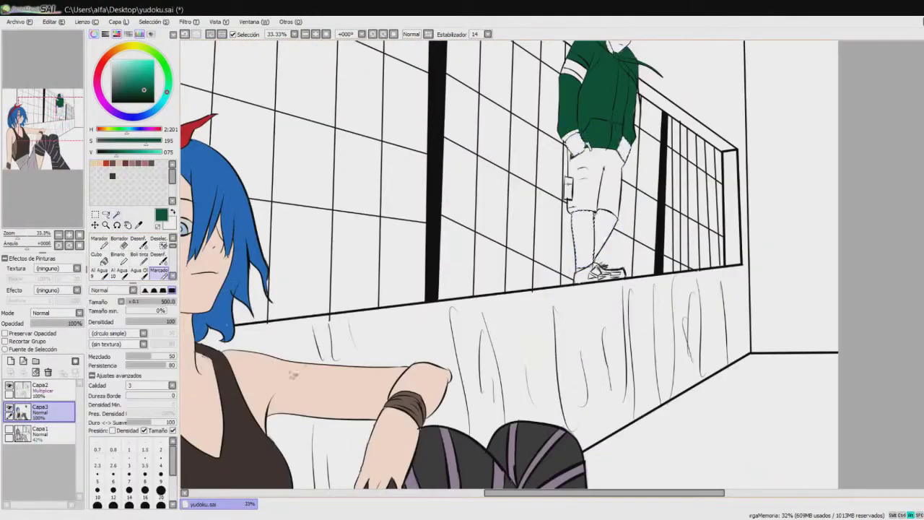
{"action": "scroll", "coordinate": [491, 346], "scroll_direction": "up", "scroll_amount": 3}
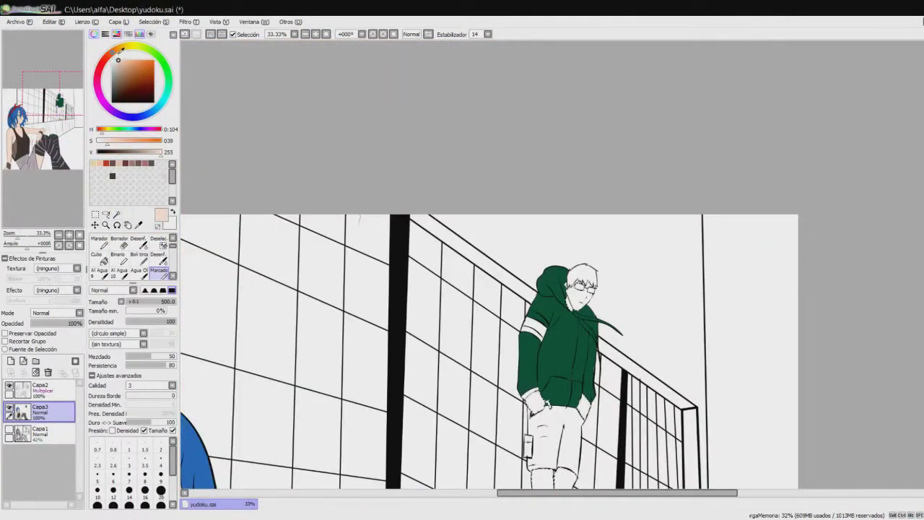
{"action": "scroll", "coordinate": [491, 346], "scroll_direction": "down", "scroll_amount": 3}
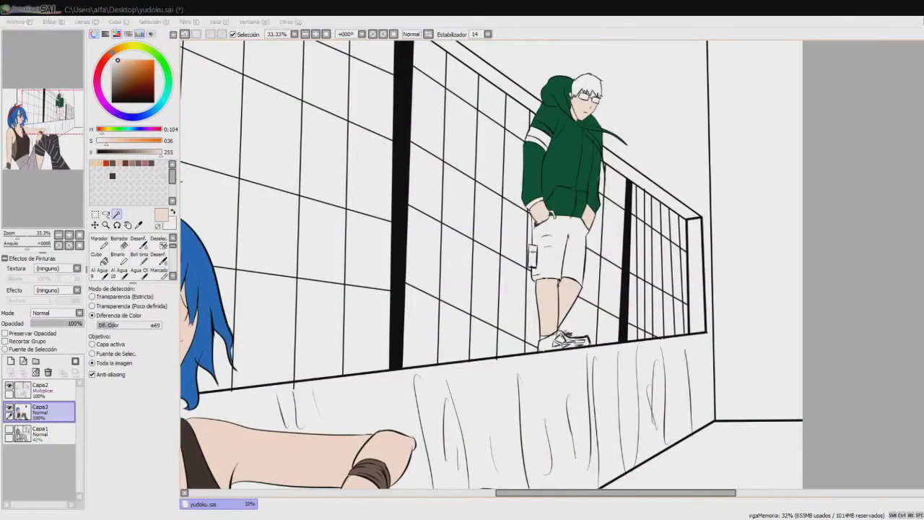
- Select the boy's shorts with their side pocket and fill them with a muted reddish brown
{"action": "left_click", "coordinate": [557, 257]}
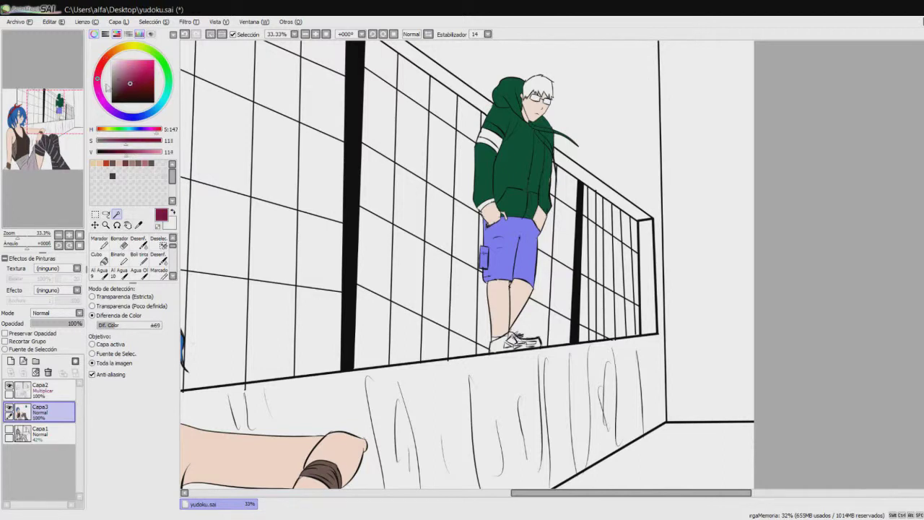
{"action": "left_click", "coordinate": [159, 273]}
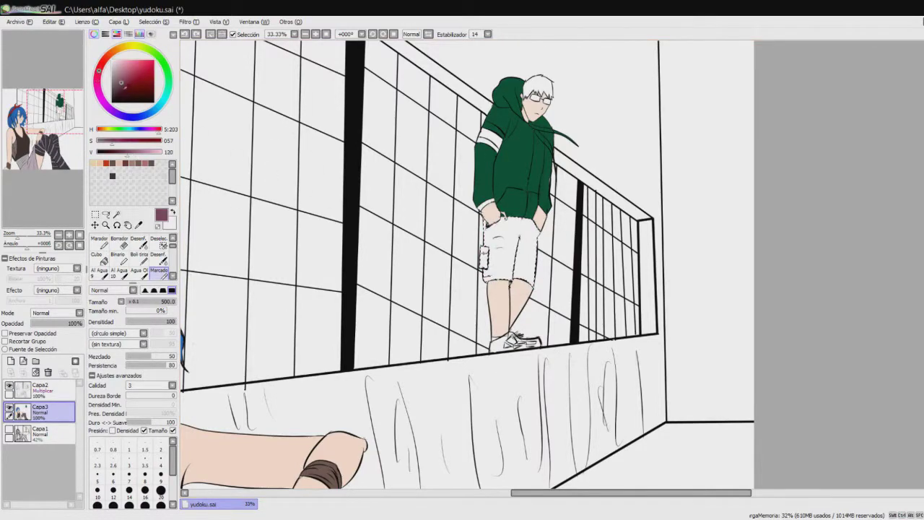
{"action": "key", "text": "m"}
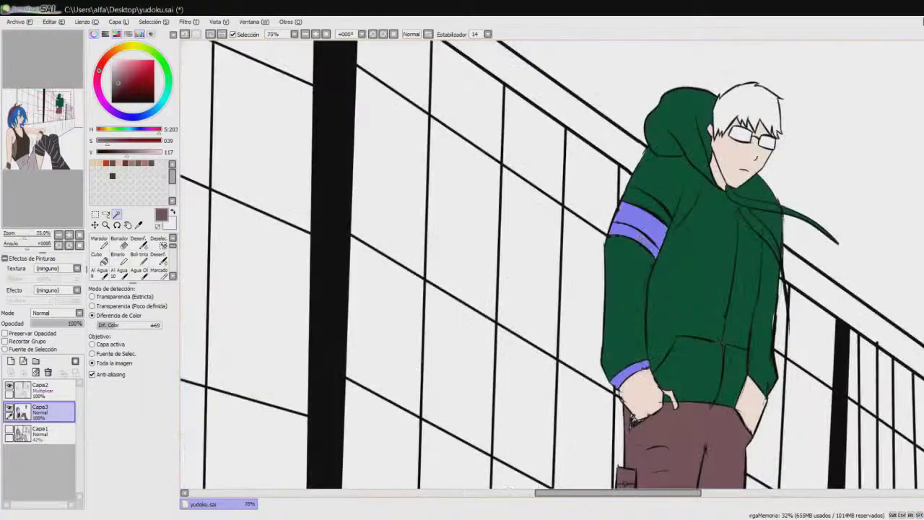
- Paint the hoodie's selected sleeve cuff and the boy's shoes a near-black tone
{"action": "scroll", "coordinate": [650, 289], "scroll_direction": "down", "scroll_amount": 3}
{"action": "scroll", "coordinate": [628, 376], "scroll_direction": "up", "scroll_amount": 8}
{"action": "scroll", "coordinate": [549, 267], "scroll_direction": "down", "scroll_amount": 6}
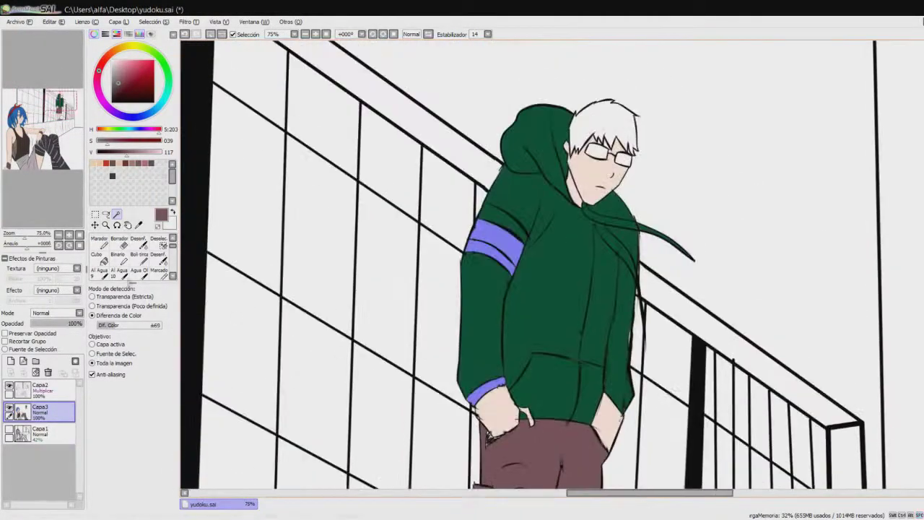
{"action": "key", "text": "b"}
{"action": "left_click", "coordinate": [484, 394], "text": "alt"}
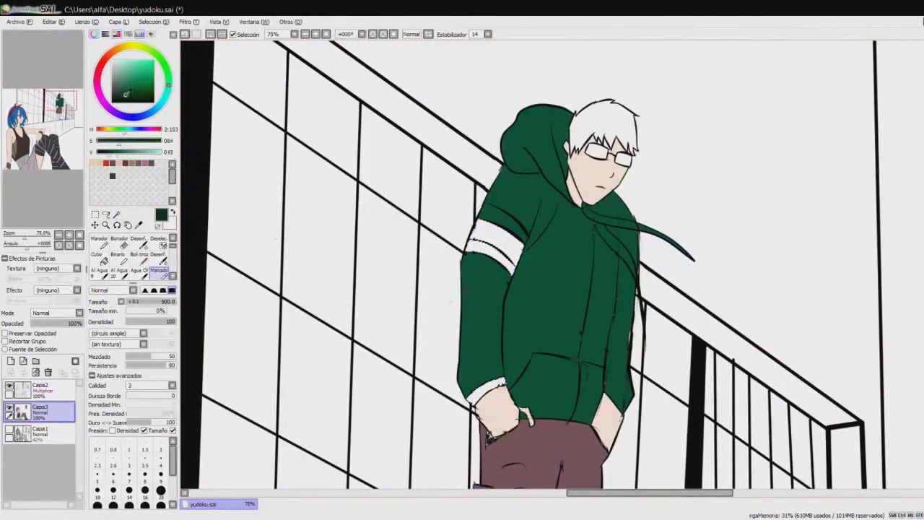
{"action": "mouse_move", "coordinate": [470, 405]}
{"action": "left_mouse_down"}
{"action": "mouse_move", "coordinate": [505, 380]}
{"action": "mouse_move", "coordinate": [477, 43]}
{"action": "left_mouse_up"}
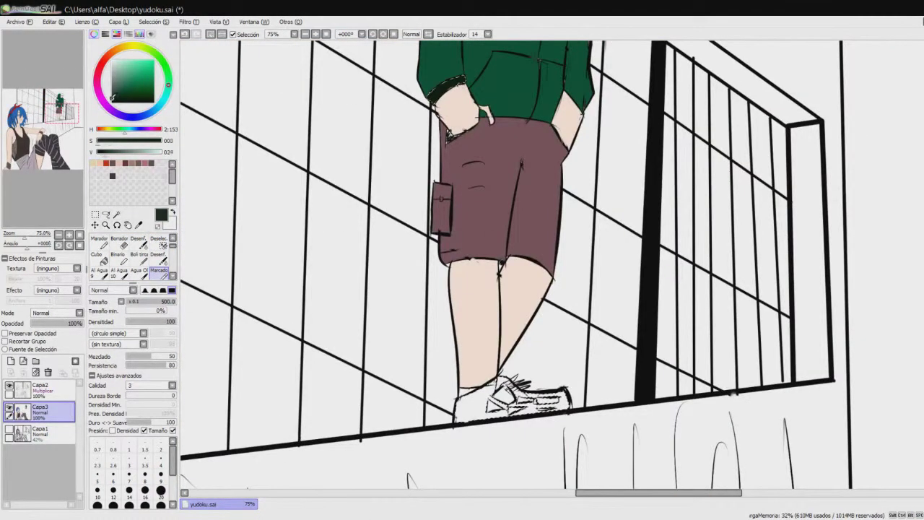
{"action": "left_click_drag", "start_coordinate": [520, 401], "coordinate": [639, 444]}
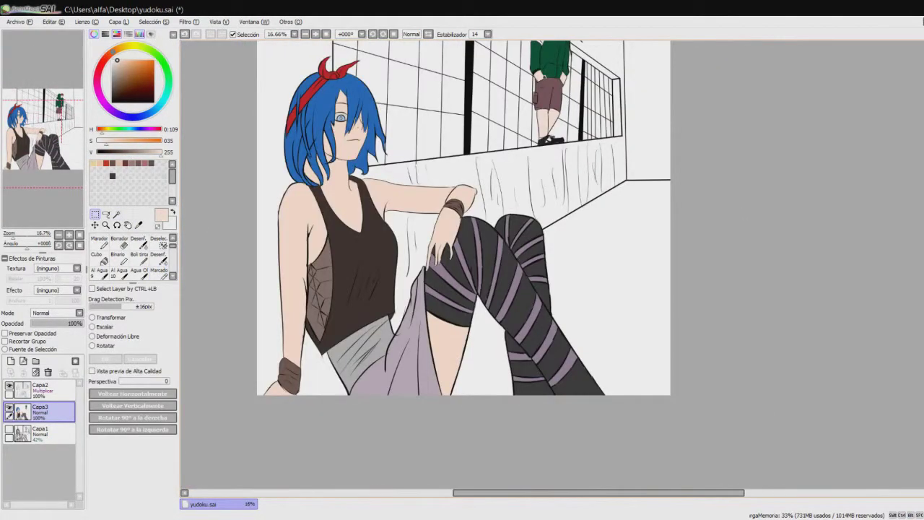
- Select the open background and the low wall behind the characters and choose a light lavender for the brush
{"action": "left_click", "coordinate": [117, 215]}
{"action": "left_click", "coordinate": [418, 246]}
{"action": "left_click", "coordinate": [593, 167]}
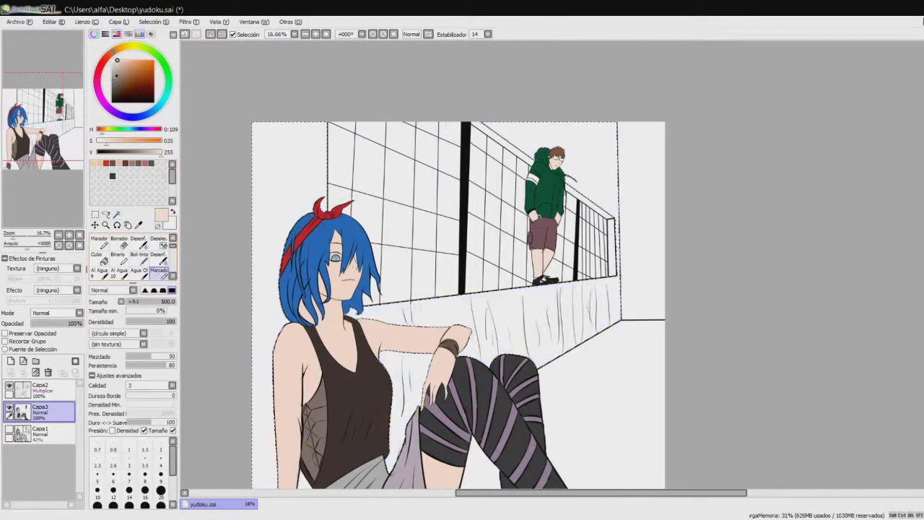
{"action": "left_click", "coordinate": [394, 459], "text": "alt"}
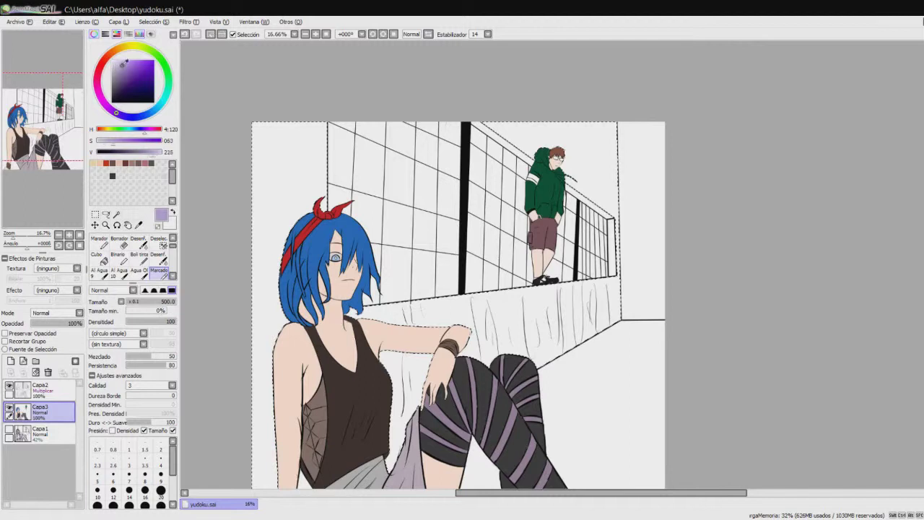
- Enable pressure-controlled density for the Marcado brush and paint the selected background and low wall a faint lavender
{"action": "mouse_move", "coordinate": [346, 318]}
{"action": "left_mouse_down"}
{"action": "mouse_move", "coordinate": [393, 309]}
{"action": "mouse_move", "coordinate": [384, 376]}
{"action": "left_mouse_up"}
{"action": "key", "text": "ctrl+z"}
{"action": "left_click", "coordinate": [112, 430]}
{"action": "mouse_move", "coordinate": [477, 307]}
{"action": "left_mouse_down"}
{"action": "mouse_move", "coordinate": [405, 433]}
{"action": "mouse_move", "coordinate": [614, 354]}
{"action": "left_mouse_up"}
{"action": "mouse_move", "coordinate": [607, 126]}
{"action": "left_mouse_down"}
{"action": "mouse_move", "coordinate": [603, 188]}
{"action": "mouse_move", "coordinate": [556, 169]}
{"action": "left_mouse_up"}
{"action": "left_click_drag", "start_coordinate": [542, 124], "coordinate": [500, 156]}
{"action": "mouse_move", "coordinate": [321, 127]}
{"action": "left_mouse_down"}
{"action": "mouse_move", "coordinate": [260, 203]}
{"action": "mouse_move", "coordinate": [261, 336]}
{"action": "left_mouse_up"}
{"action": "scroll", "coordinate": [462, 288], "scroll_direction": "down", "scroll_amount": 3}
{"action": "left_click_drag", "start_coordinate": [612, 58], "coordinate": [615, 119]}
{"action": "left_click_drag", "start_coordinate": [296, 314], "coordinate": [340, 365]}
{"action": "left_click_drag", "start_coordinate": [298, 317], "coordinate": [336, 367]}
- Select the fence's top rail and end post and paint them a pale lavender
{"action": "scroll", "coordinate": [289, 258], "scroll_direction": "up", "scroll_amount": 1}
{"action": "scroll", "coordinate": [289, 258], "scroll_direction": "up", "scroll_amount": 1}
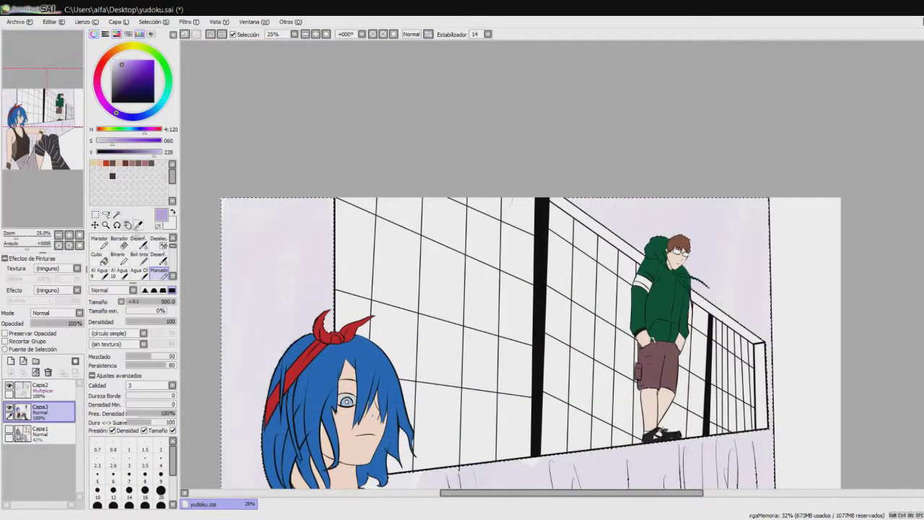
{"action": "key", "text": "w"}
{"action": "left_click", "coordinate": [759, 383]}
{"action": "scroll", "coordinate": [760, 383], "scroll_direction": "up", "scroll_amount": 2}
{"action": "scroll", "coordinate": [650, 325], "scroll_direction": "down", "scroll_amount": 2}
{"action": "left_click", "coordinate": [159, 273]}
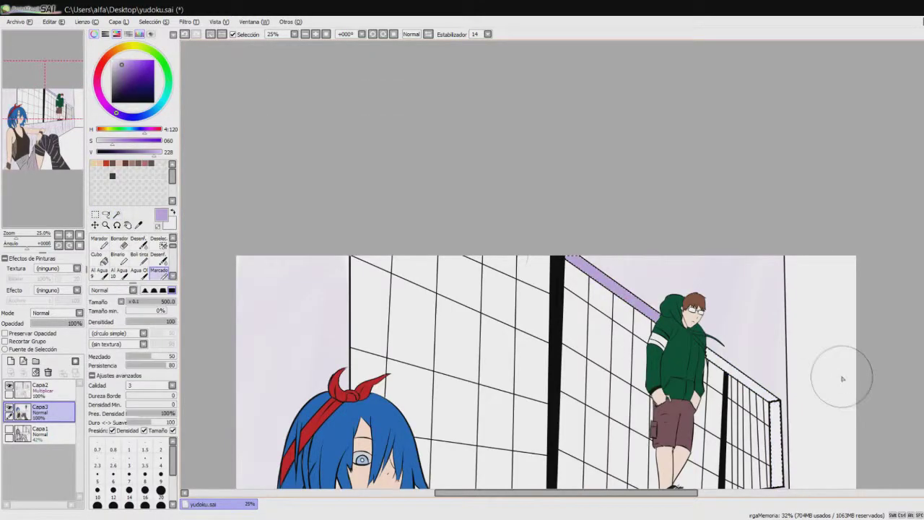
{"action": "left_click_drag", "start_coordinate": [842, 378], "coordinate": [625, 233]}
{"action": "key", "text": "ctrl+z"}
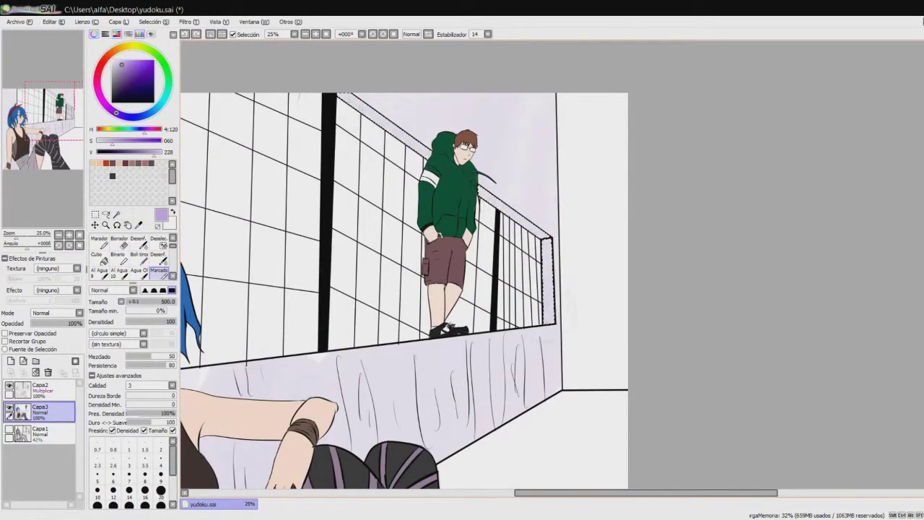
{"action": "scroll", "coordinate": [511, 244], "scroll_direction": "down", "scroll_amount": 1}
{"action": "left_click", "coordinate": [533, 247], "text": "alt"}
{"action": "key", "text": "ctrl"}
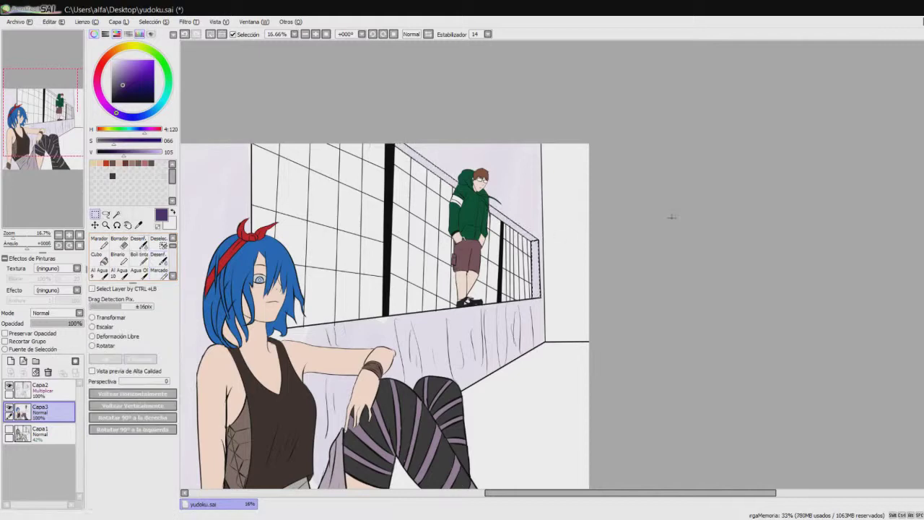
- Paint the narrow wall strip at the picture's far right in a soft bluish lavender
{"action": "mouse_move", "coordinate": [563, 202]}
{"action": "left_mouse_down"}
{"action": "mouse_move", "coordinate": [556, 245]}
{"action": "mouse_move", "coordinate": [567, 333]}
{"action": "left_mouse_up"}
{"action": "left_click", "coordinate": [567, 216], "text": "alt"}
{"action": "left_click_drag", "start_coordinate": [567, 152], "coordinate": [560, 332]}
{"action": "left_click", "coordinate": [133, 116]}
{"action": "left_click", "coordinate": [145, 67]}
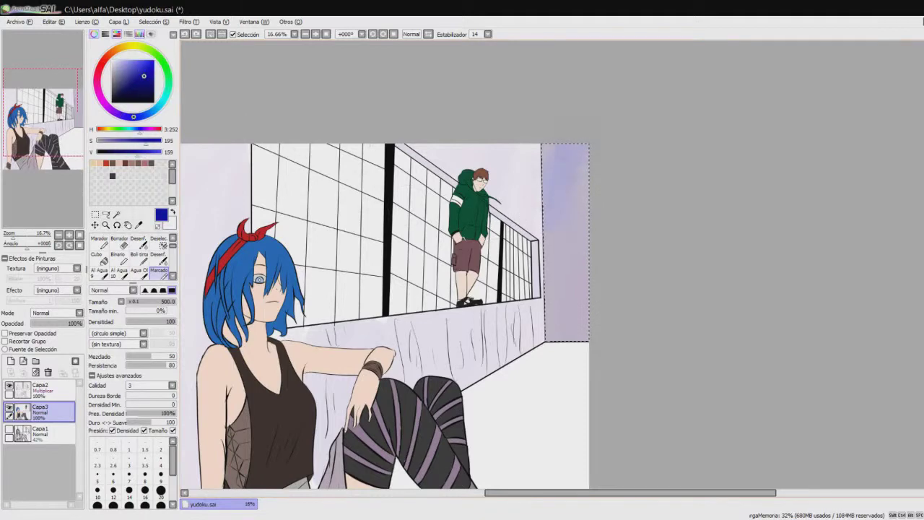
{"action": "left_click_drag", "start_coordinate": [564, 238], "coordinate": [542, 182]}
- Select the floor beside the girl's legs together with the gap between them
{"action": "left_click", "coordinate": [117, 214]}
{"action": "left_click", "coordinate": [484, 406]}
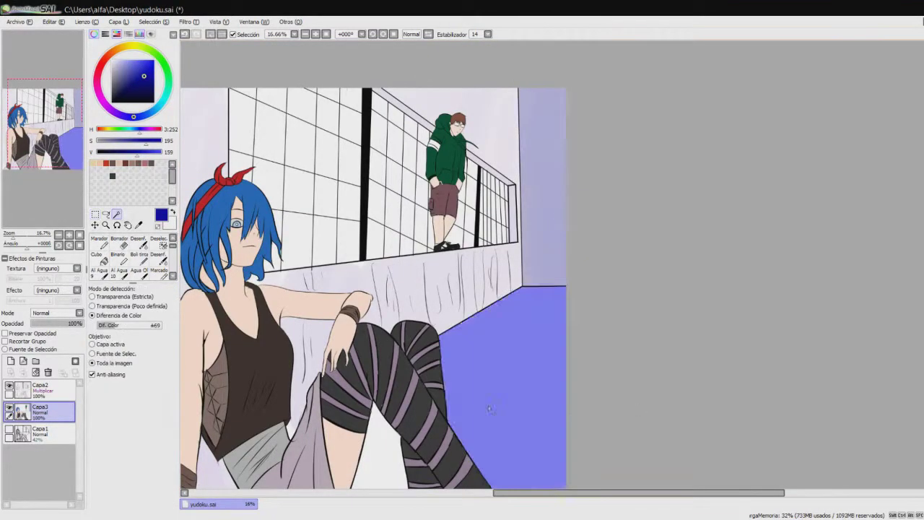
{"action": "scroll", "coordinate": [484, 405], "scroll_direction": "down", "scroll_amount": 2}
{"action": "scroll", "coordinate": [443, 444], "scroll_direction": "up", "scroll_amount": 2}
{"action": "key", "text": "m"}
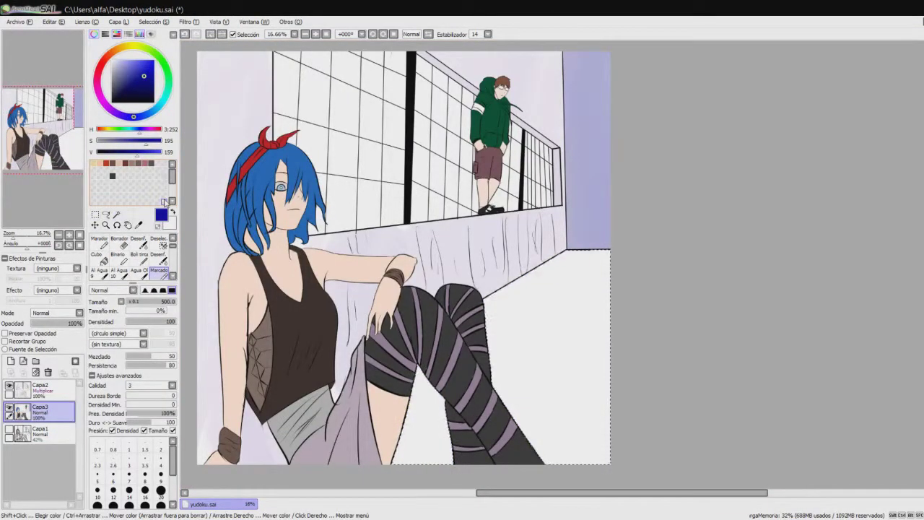
- Try dark blue shadow strokes on the floor with the brush's density pressure at 43%, and undo them
{"action": "left_click", "coordinate": [148, 413]}
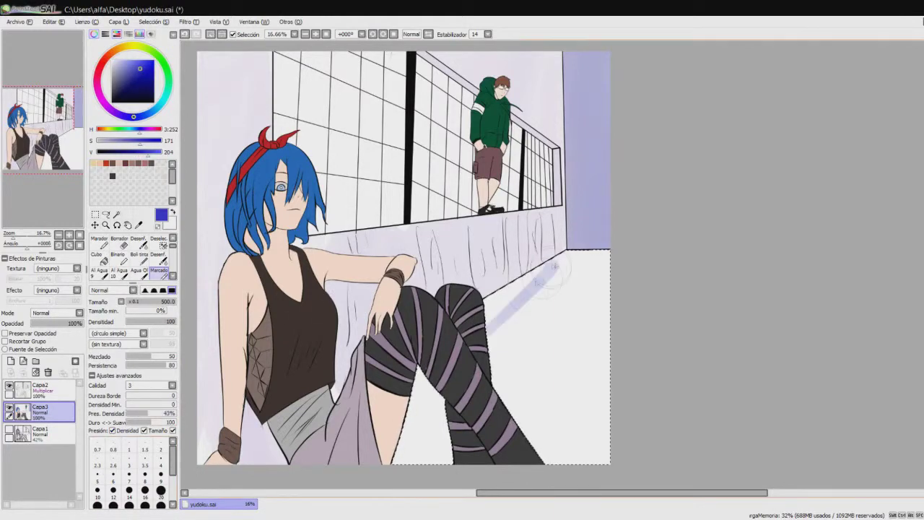
{"action": "left_click", "coordinate": [143, 86]}
{"action": "left_click_drag", "start_coordinate": [506, 329], "coordinate": [498, 341]}
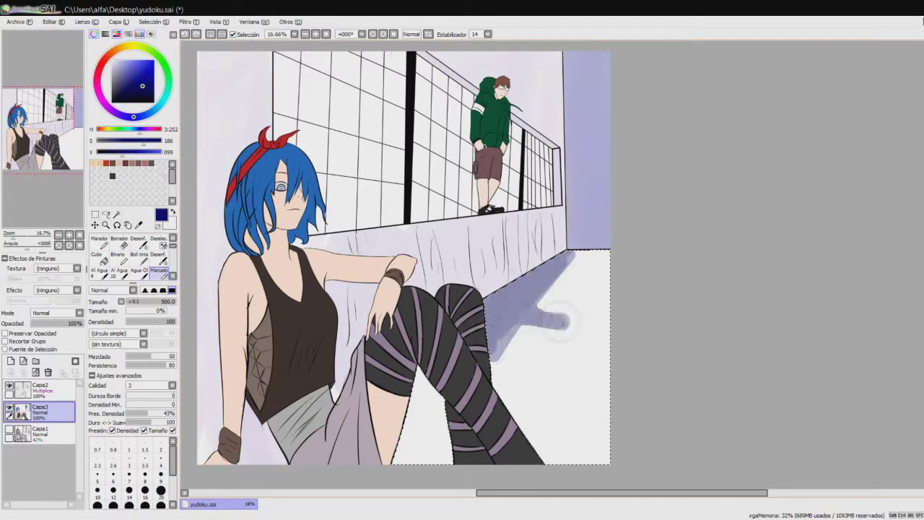
{"action": "key", "text": "ctrl+z"}
- Turn off pressure-controlled density and paint solid blue bands across the selected floor and the gap between the legs
{"action": "left_click", "coordinate": [112, 430]}
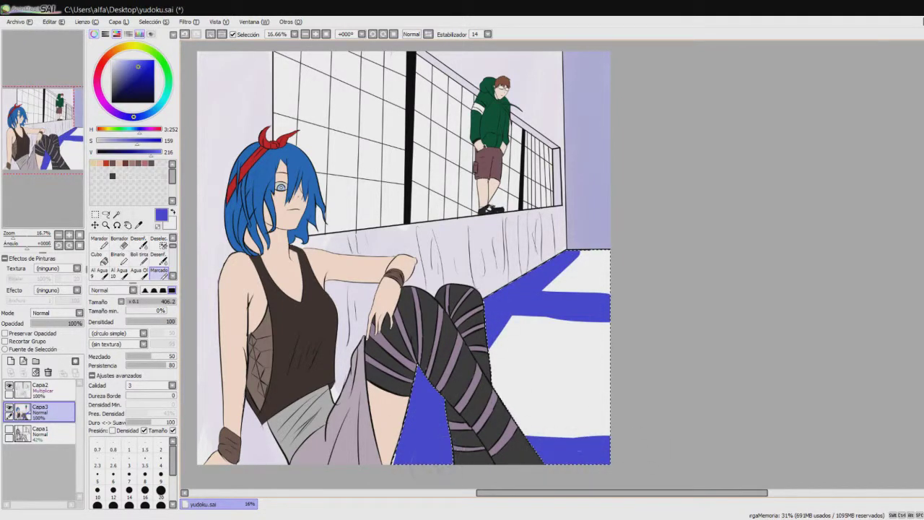
- Paint dark red patches on the white areas of the selected floor beside the girl's legs
{"action": "left_click", "coordinate": [106, 163]}
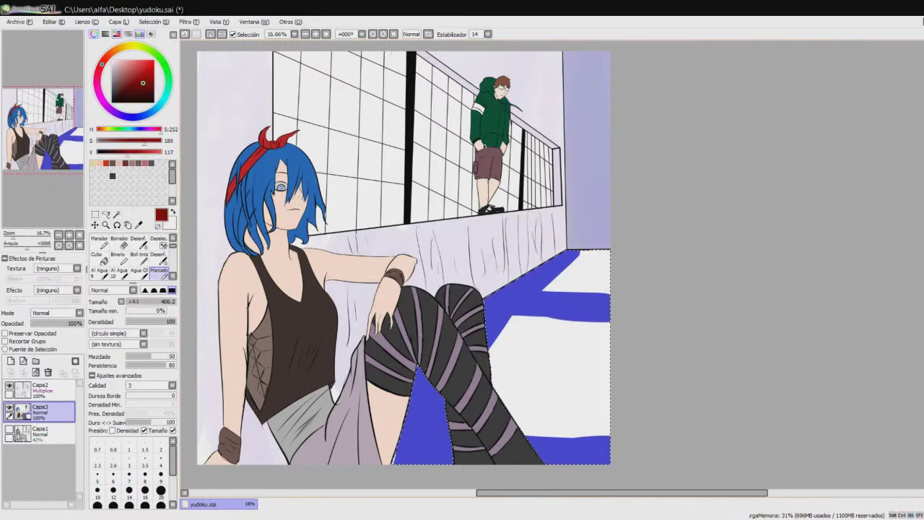
{"action": "left_click_drag", "start_coordinate": [584, 411], "coordinate": [607, 403]}
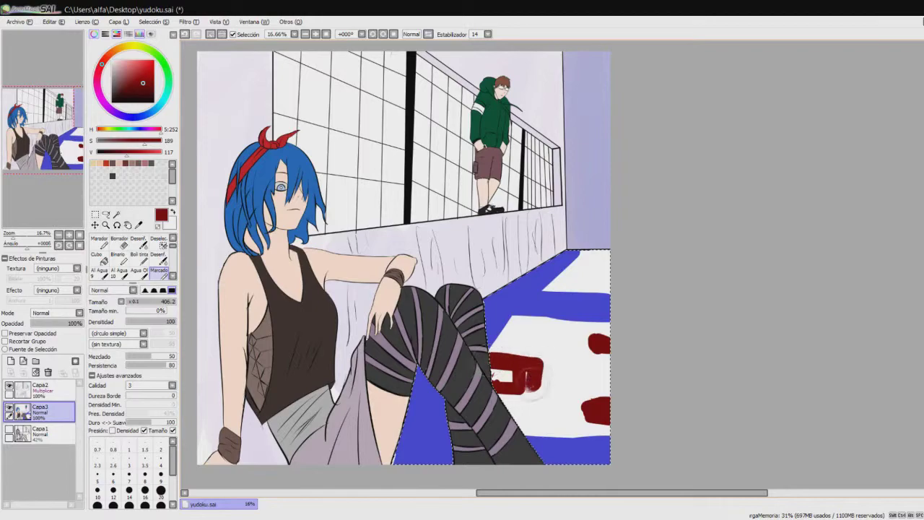
{"action": "mouse_move", "coordinate": [578, 263]}
{"action": "left_mouse_down"}
{"action": "mouse_move", "coordinate": [590, 265]}
{"action": "mouse_move", "coordinate": [567, 247]}
{"action": "left_mouse_up"}
{"action": "scroll", "coordinate": [434, 289], "scroll_direction": "up", "scroll_amount": 1}
{"action": "left_click", "coordinate": [462, 375], "text": "alt"}
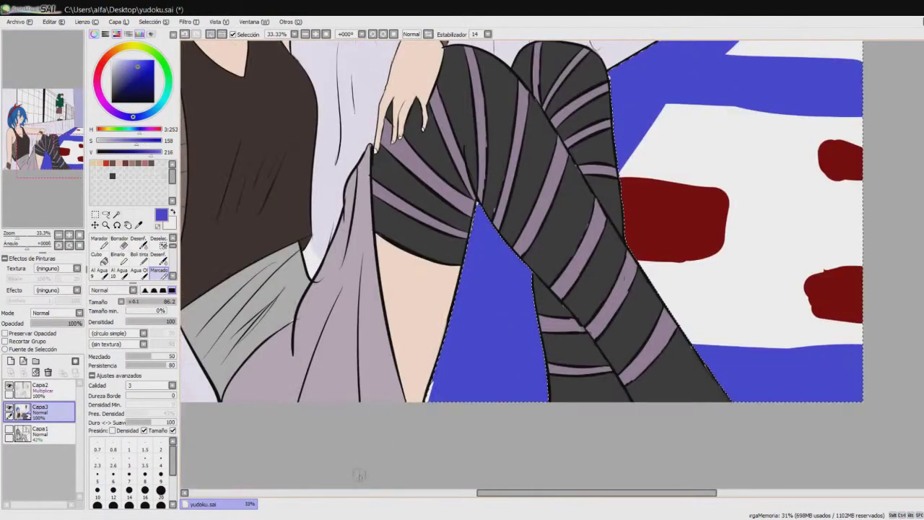
- Deselect the floor and select scattered cells of the fence grid behind both figures by colour difference
{"action": "scroll", "coordinate": [466, 419], "scroll_direction": "down", "scroll_amount": 3}
{"action": "key", "text": "w"}
{"action": "scroll", "coordinate": [462, 289], "scroll_direction": "up", "scroll_amount": 1}
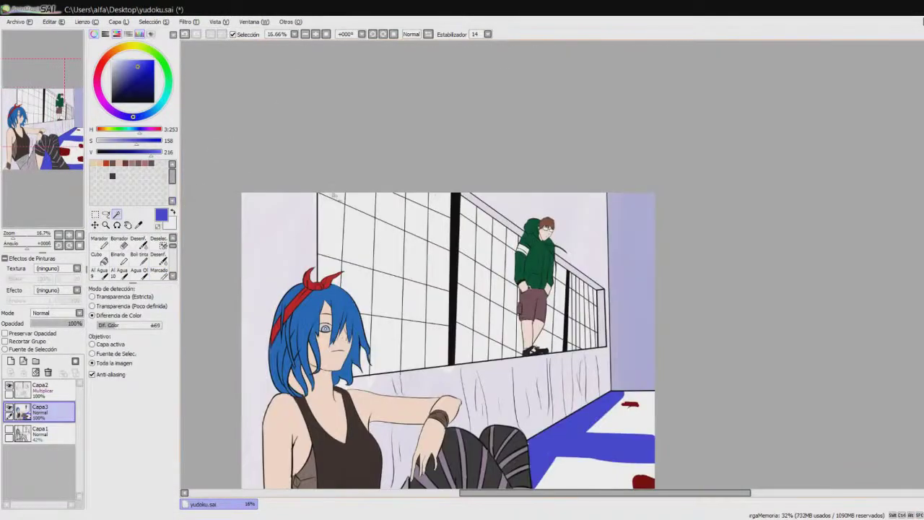
{"action": "left_click", "coordinate": [352, 287]}
{"action": "left_click", "coordinate": [413, 345]}
{"action": "left_click", "coordinate": [385, 250]}
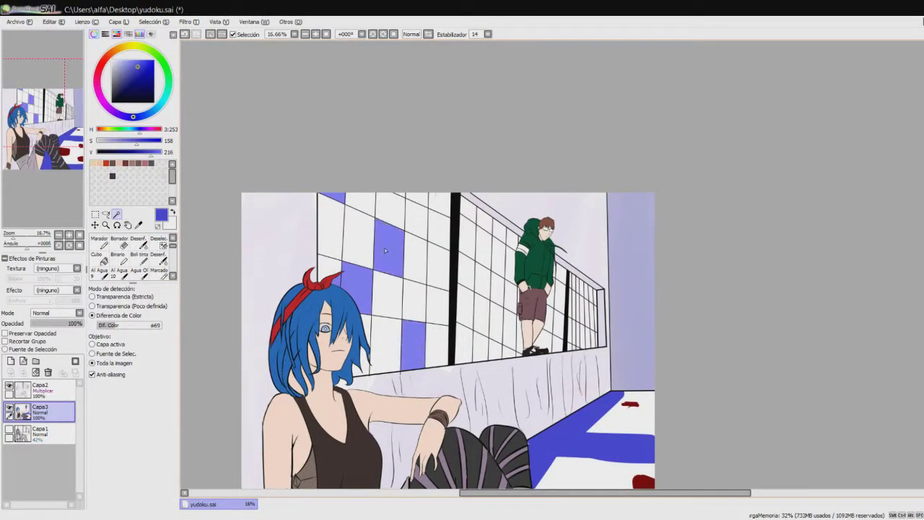
{"action": "left_click", "coordinate": [468, 241]}
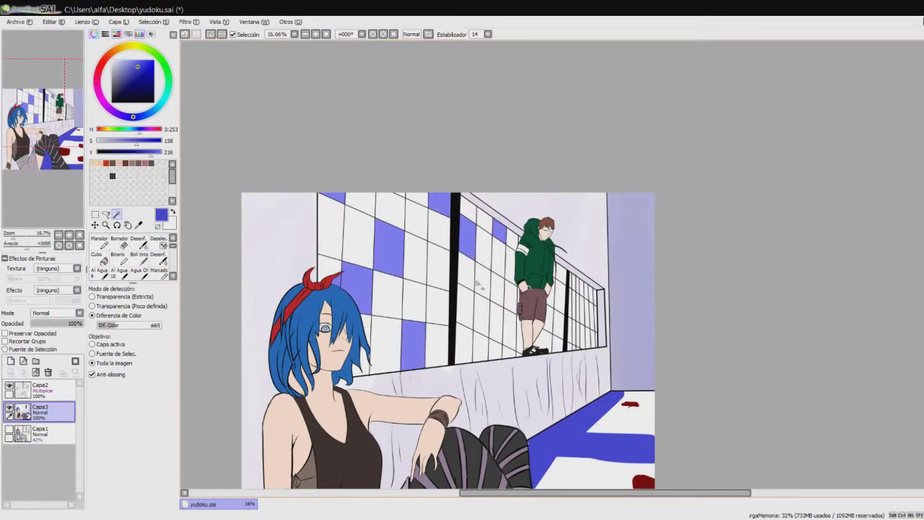
{"action": "left_click", "coordinate": [477, 284]}
{"action": "left_click", "coordinate": [466, 315]}
{"action": "scroll", "coordinate": [555, 308], "scroll_direction": "up", "scroll_amount": 3}
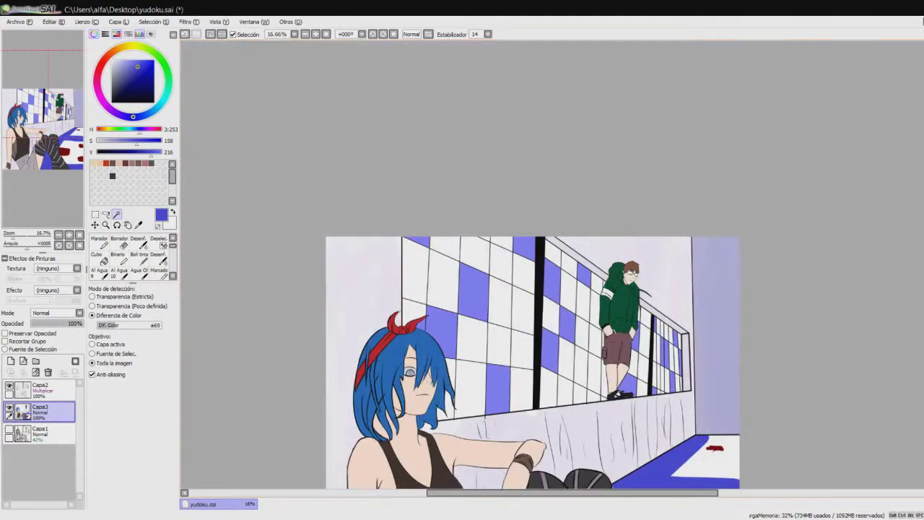
- Fill the selected fence cells with the red of the girl's headband
{"action": "scroll", "coordinate": [679, 372], "scroll_direction": "down", "scroll_amount": 3}
{"action": "key", "text": "b"}
{"action": "left_click", "coordinate": [408, 322], "text": "alt"}
{"action": "left_click_drag", "start_coordinate": [470, 282], "coordinate": [446, 339]}
{"action": "left_click_drag", "start_coordinate": [497, 369], "coordinate": [498, 409]}
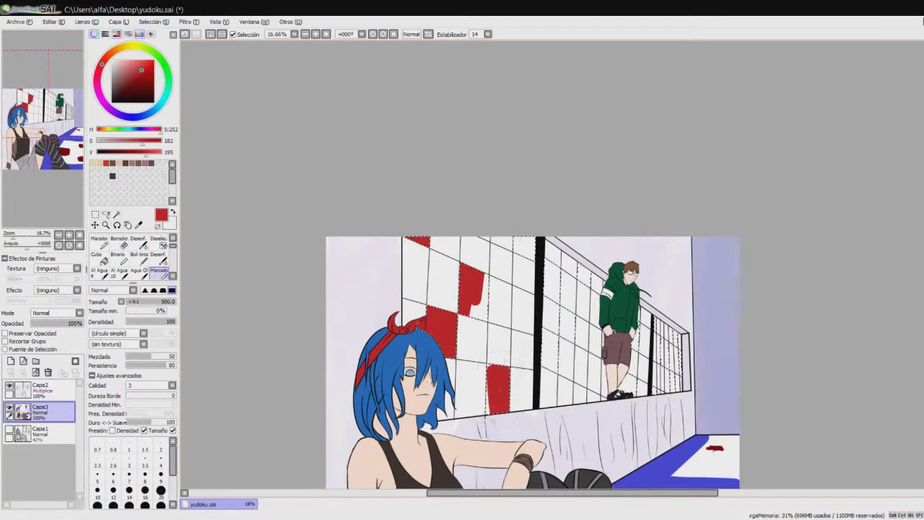
{"action": "mouse_move", "coordinate": [476, 312]}
{"action": "left_mouse_down"}
{"action": "mouse_move", "coordinate": [524, 249]}
{"action": "mouse_move", "coordinate": [664, 354]}
{"action": "left_mouse_up"}
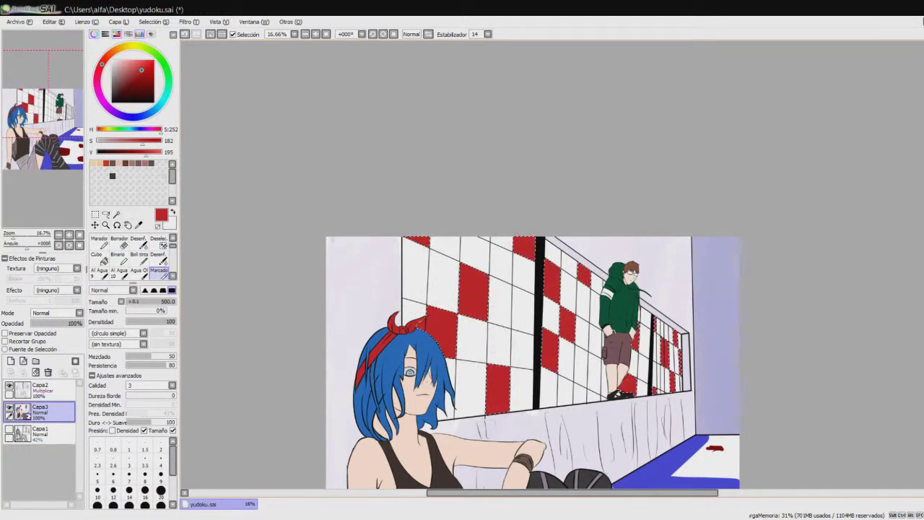
- Clear the selection and ink the missing black grid line behind the girl's bow on line-art layer Capa2 with Boli tinta
{"action": "key", "text": "ctrl+d"}
{"action": "key", "text": "ctrl+plus"}
{"action": "left_click", "coordinate": [40, 390]}
{"action": "left_click", "coordinate": [139, 258]}
{"action": "left_click", "coordinate": [454, 354], "text": "alt"}
{"action": "scroll", "coordinate": [517, 346], "scroll_direction": "up", "scroll_amount": 2}
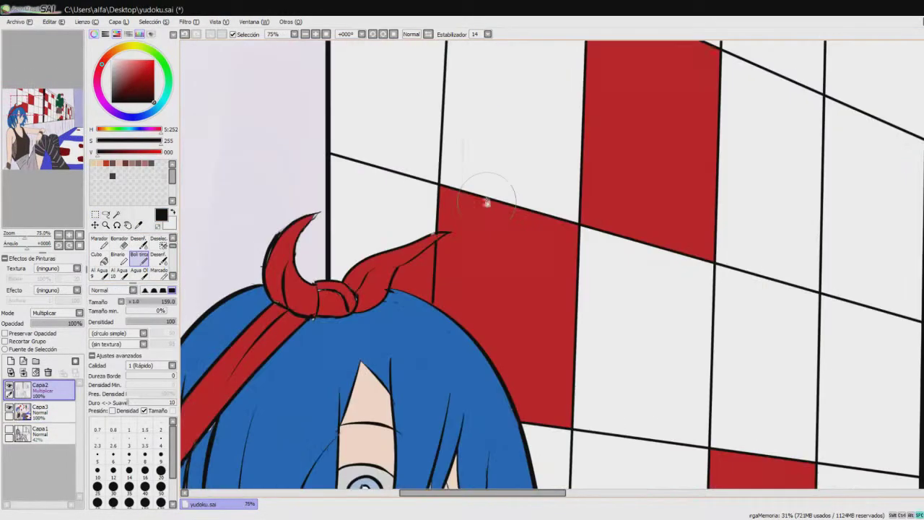
- Select the small cell between the bow and the grid line on Capa3 and erase its red fill
{"action": "left_click", "coordinate": [40, 411]}
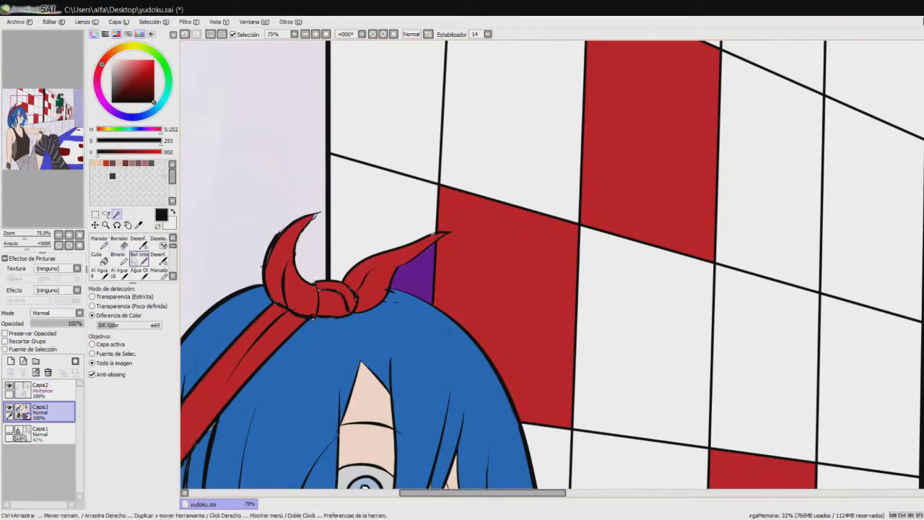
{"action": "key", "text": "e"}
{"action": "scroll", "coordinate": [517, 289], "scroll_direction": "down", "scroll_amount": 4}
- Select several white fence cells around the standing boy and paint them light blue with pressure-controlled density at 43%
{"action": "left_click", "coordinate": [116, 215]}
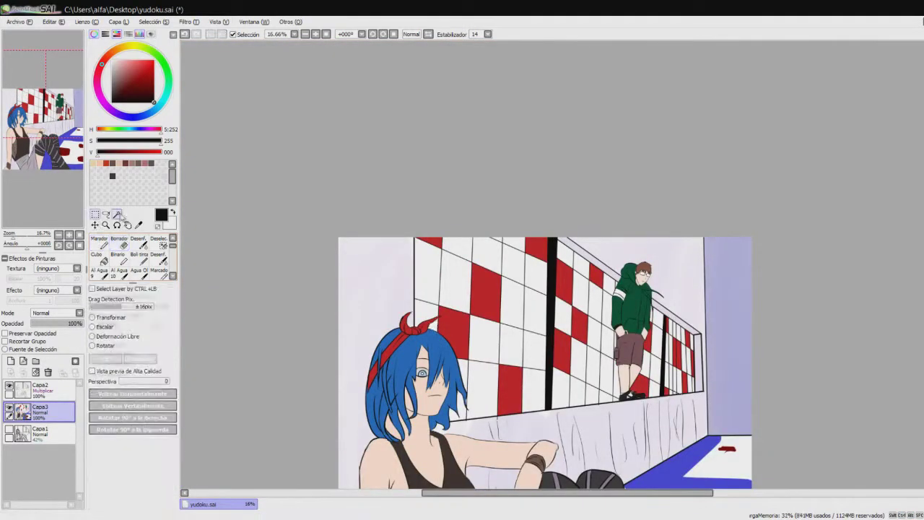
{"action": "left_click", "coordinate": [568, 390]}
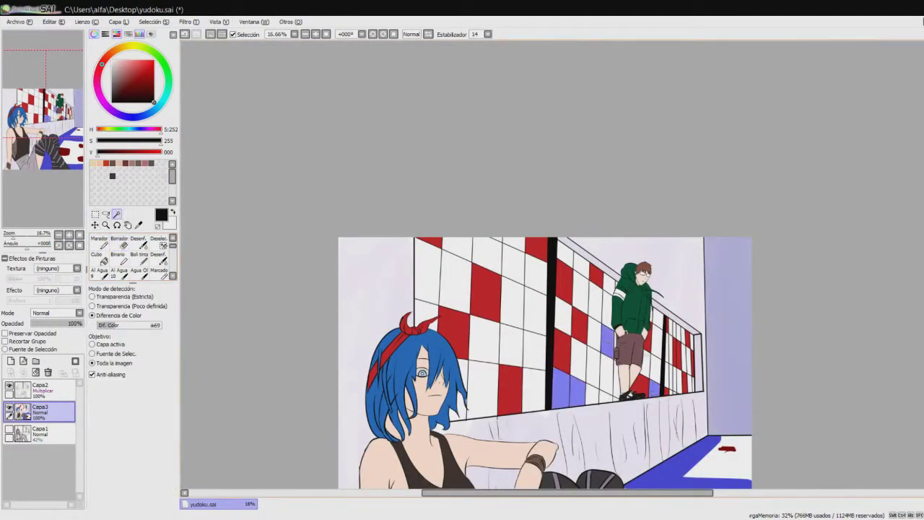
{"action": "scroll", "coordinate": [671, 363], "scroll_direction": "up", "scroll_amount": 4}
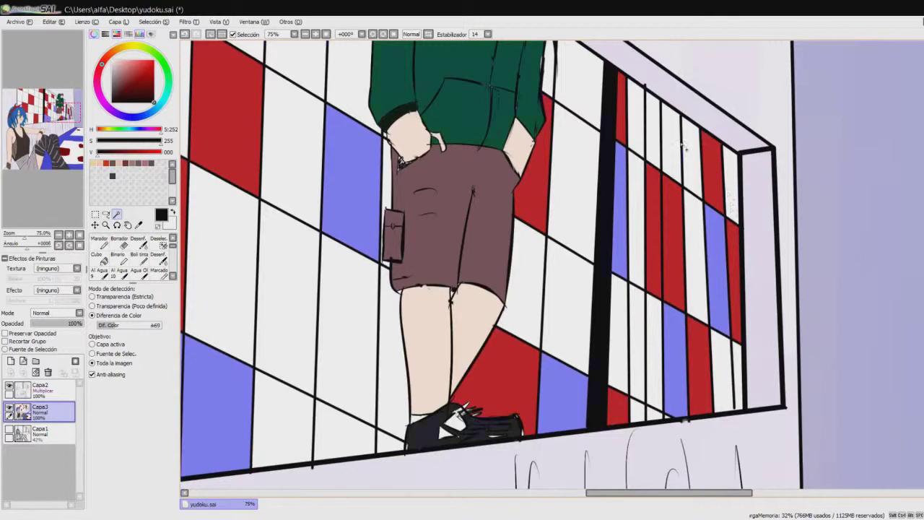
{"action": "scroll", "coordinate": [741, 199], "scroll_direction": "down", "scroll_amount": 4}
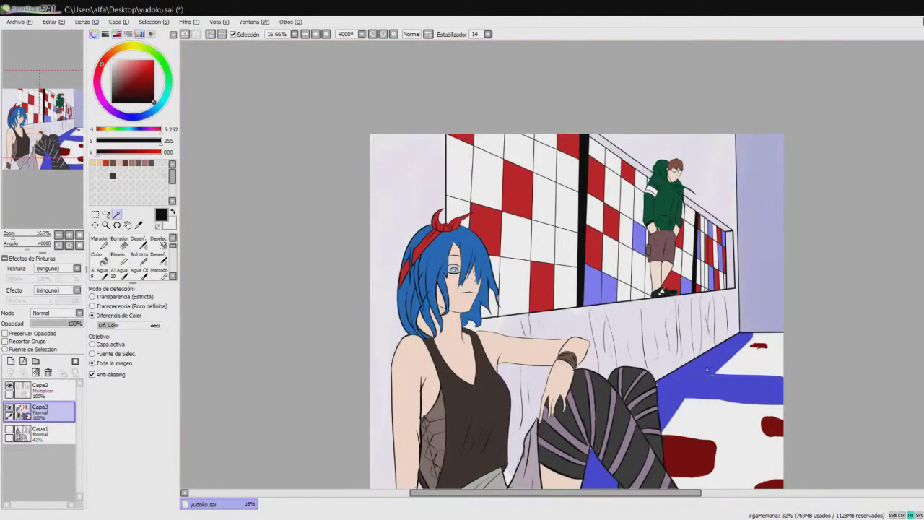
{"action": "left_click", "coordinate": [158, 271]}
{"action": "left_click", "coordinate": [148, 414]}
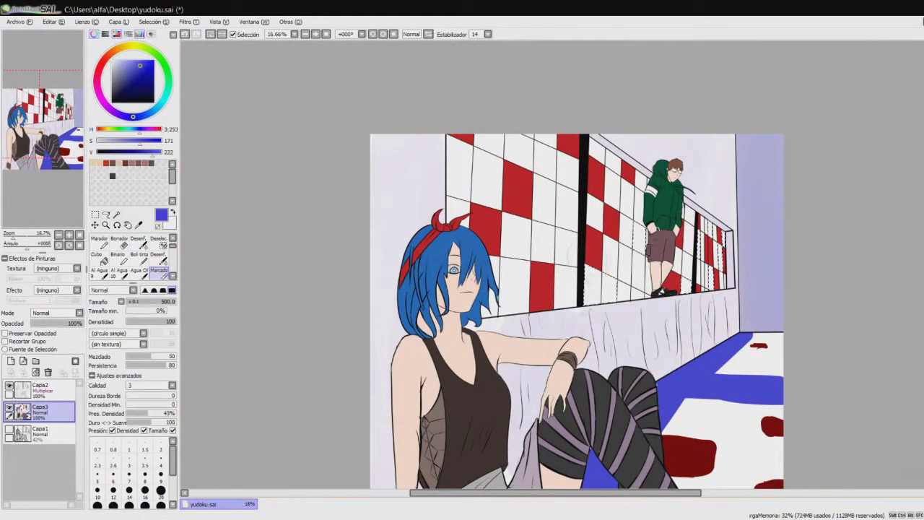
{"action": "left_click_drag", "start_coordinate": [588, 296], "coordinate": [639, 231]}
{"action": "left_click_drag", "start_coordinate": [687, 286], "coordinate": [723, 239]}
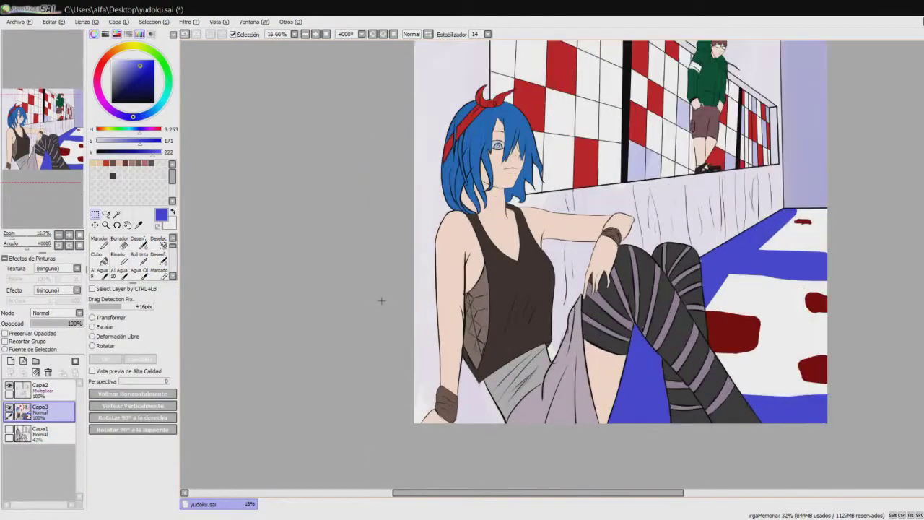
- Add a new layer named piel directly above Capa3
{"action": "scroll", "coordinate": [398, 298], "scroll_direction": "up", "scroll_amount": 3}
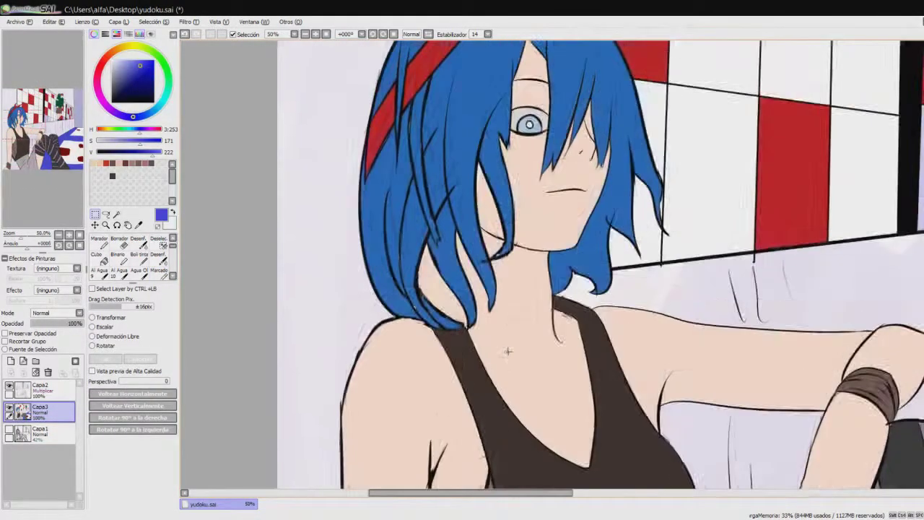
{"action": "scroll", "coordinate": [398, 298], "scroll_direction": "down", "scroll_amount": 2}
{"action": "left_click", "coordinate": [11, 361]}
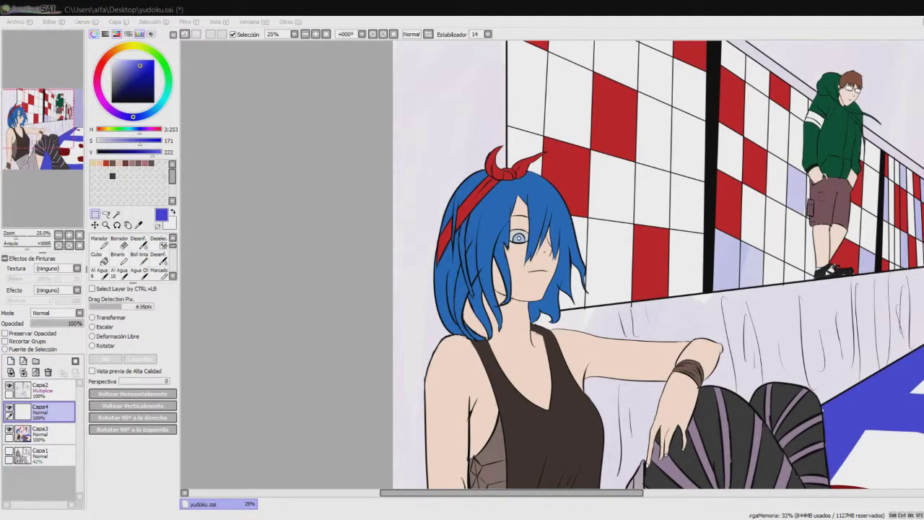
{"action": "key", "text": "Return"}
- Select all of the seated girl's skin areas, covering her face, neck, chest, arms, hands and bare thigh
{"action": "scroll", "coordinate": [538, 264], "scroll_direction": "up", "scroll_amount": 1}
{"action": "key", "text": "w"}
{"action": "left_click", "coordinate": [538, 263]}
{"action": "scroll", "coordinate": [538, 264], "scroll_direction": "up", "scroll_amount": 2}
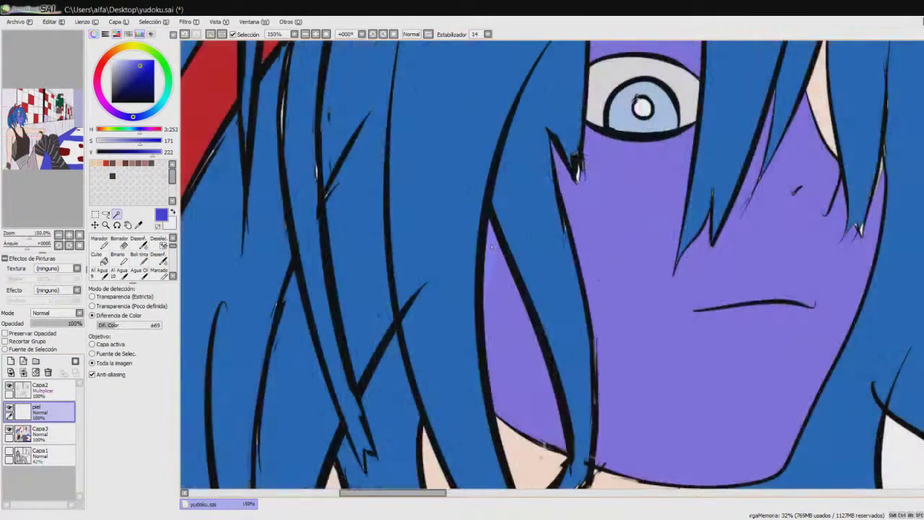
{"action": "scroll", "coordinate": [539, 264], "scroll_direction": "down", "scroll_amount": 2}
{"action": "scroll", "coordinate": [540, 414], "scroll_direction": "up", "scroll_amount": 2}
{"action": "scroll", "coordinate": [540, 413], "scroll_direction": "down", "scroll_amount": 5}
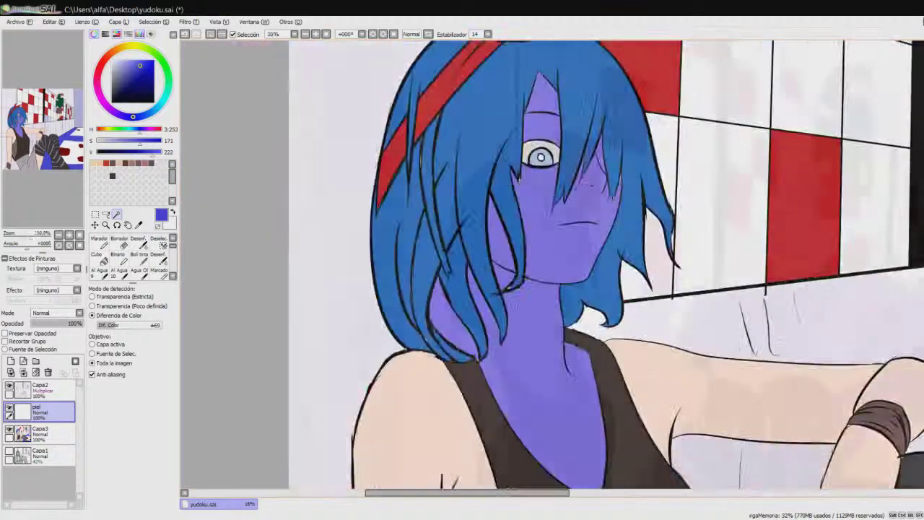
{"action": "left_click", "coordinate": [594, 141]}
{"action": "left_click", "coordinate": [650, 138]}
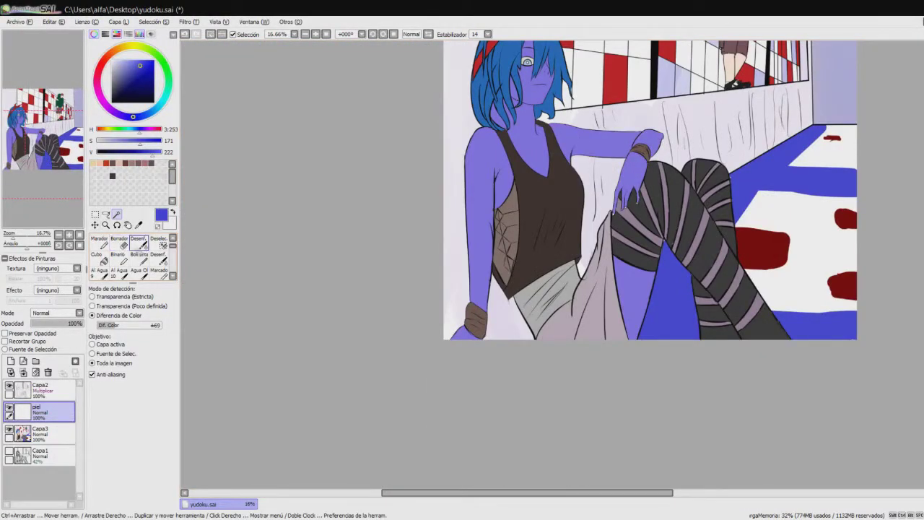
{"action": "scroll", "coordinate": [568, 135], "scroll_direction": "up", "scroll_amount": 1}
- Set up the Pincel brush with a greyish-brown skin shadow colour and show its advanced settings
{"action": "left_click", "coordinate": [140, 256]}
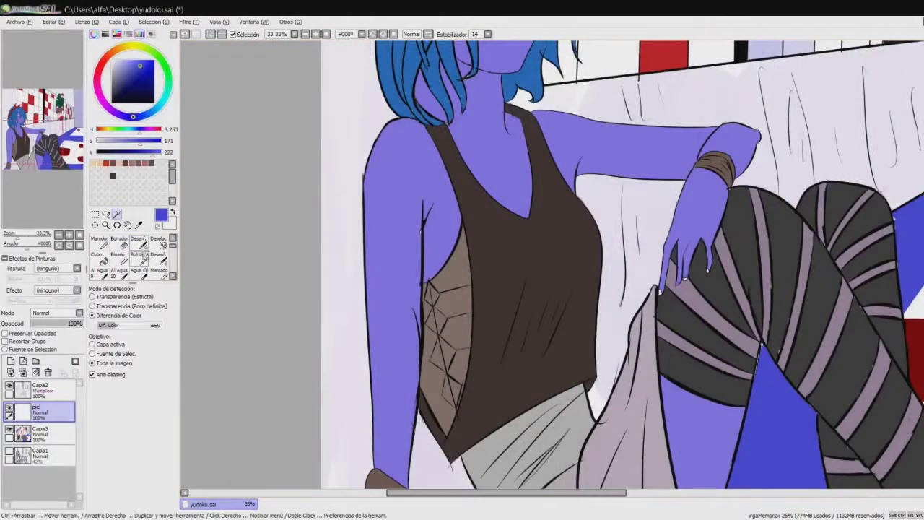
{"action": "scroll", "coordinate": [142, 244], "scroll_direction": "up", "scroll_amount": 1}
{"action": "left_click", "coordinate": [139, 241]}
{"action": "left_click", "coordinate": [101, 163]}
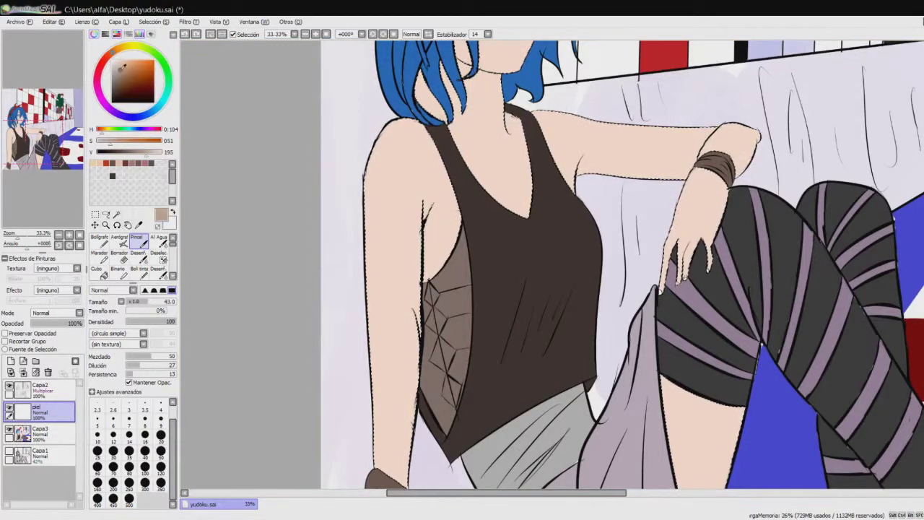
{"action": "left_click", "coordinate": [92, 391]}
- Try shadow strokes along the girl's shoulder and upper arm beside the mesh panel, and undo them
{"action": "left_click_drag", "start_coordinate": [390, 148], "coordinate": [387, 317]}
{"action": "key", "text": "ctrl+z"}
{"action": "left_click_drag", "start_coordinate": [371, 202], "coordinate": [401, 125]}
{"action": "key", "text": "ctrl+z"}
{"action": "left_click", "coordinate": [174, 429]}
{"action": "mouse_move", "coordinate": [385, 256]}
{"action": "left_mouse_down"}
{"action": "mouse_move", "coordinate": [387, 332]}
{"action": "mouse_move", "coordinate": [371, 317]}
{"action": "left_mouse_up"}
{"action": "key", "text": "ctrl+z"}
{"action": "key", "text": "ctrl+z"}
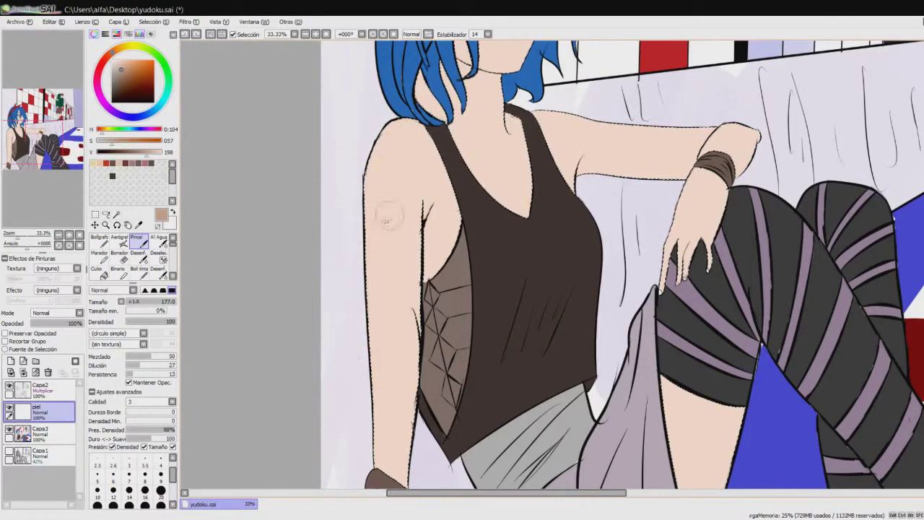
- Try a brown shadow on the girl's neck beneath the chin and behind the hair strand
{"action": "scroll", "coordinate": [391, 228], "scroll_direction": "up", "scroll_amount": 3}
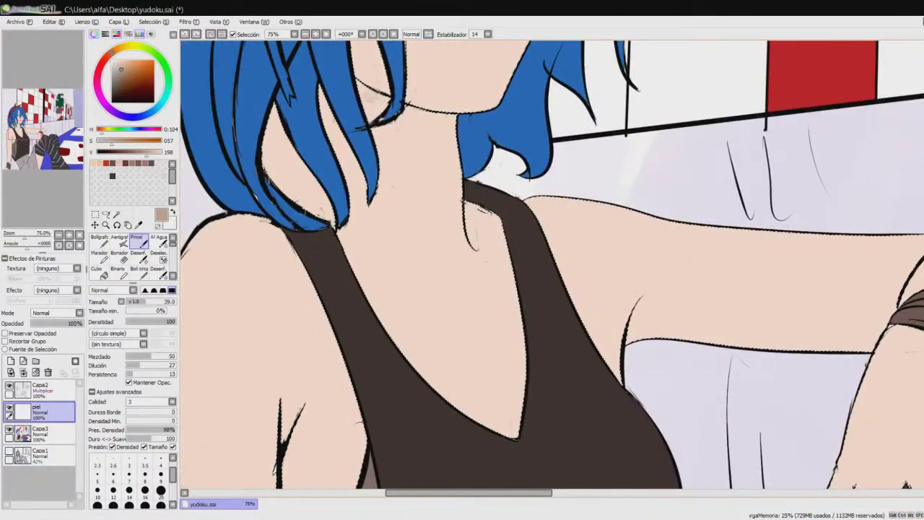
{"action": "left_click_drag", "start_coordinate": [374, 107], "coordinate": [394, 129]}
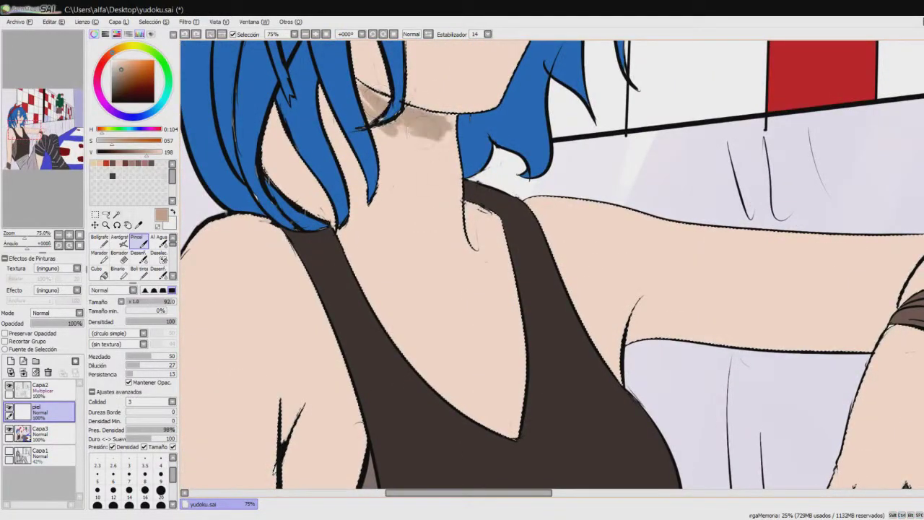
{"action": "key", "text": "c"}
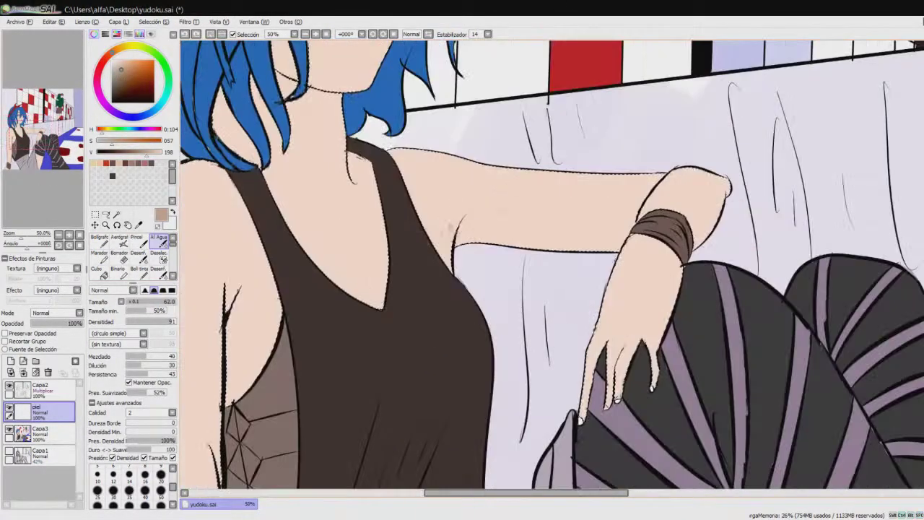
- Shade the underside of the girl's outstretched arm, the elbow and the outer edge of the hand in brown
{"action": "key", "text": "b"}
{"action": "mouse_move", "coordinate": [437, 230]}
{"action": "left_mouse_down"}
{"action": "mouse_move", "coordinate": [628, 228]}
{"action": "mouse_move", "coordinate": [426, 224]}
{"action": "left_mouse_up"}
{"action": "mouse_move", "coordinate": [650, 180]}
{"action": "left_mouse_down"}
{"action": "mouse_move", "coordinate": [693, 217]}
{"action": "mouse_move", "coordinate": [722, 195]}
{"action": "left_mouse_up"}
{"action": "scroll", "coordinate": [553, 265], "scroll_direction": "down", "scroll_amount": 3}
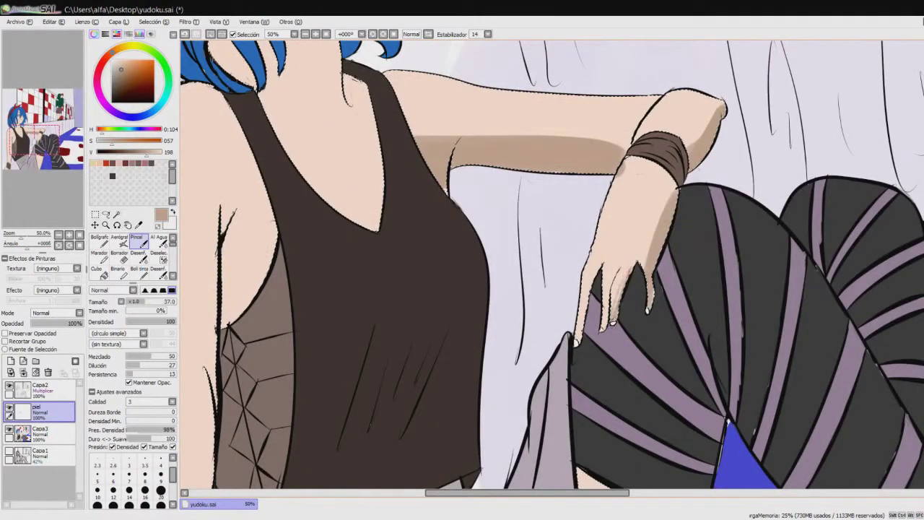
- Add brown shadows along each finger of the girl's hand hanging over her knee
{"action": "scroll", "coordinate": [635, 187], "scroll_direction": "up", "scroll_amount": 2}
{"action": "left_click_drag", "start_coordinate": [620, 370], "coordinate": [598, 433]}
{"action": "left_click_drag", "start_coordinate": [604, 394], "coordinate": [587, 451]}
{"action": "left_click_drag", "start_coordinate": [582, 372], "coordinate": [576, 455]}
{"action": "scroll", "coordinate": [552, 289], "scroll_direction": "down", "scroll_amount": 3}
{"action": "left_click_drag", "start_coordinate": [556, 210], "coordinate": [585, 289]}
{"action": "left_click_drag", "start_coordinate": [611, 267], "coordinate": [614, 325]}
{"action": "left_click_drag", "start_coordinate": [563, 253], "coordinate": [549, 318]}
{"action": "left_click_drag", "start_coordinate": [560, 281], "coordinate": [541, 401]}
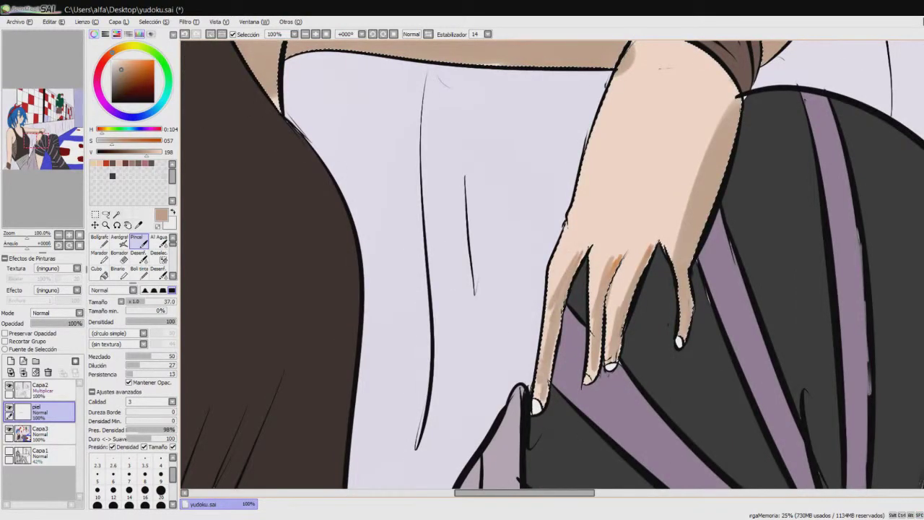
- Paint short brown shadow strokes between the knuckles on the back of the hanging hand
{"action": "left_click_drag", "start_coordinate": [602, 192], "coordinate": [585, 237]}
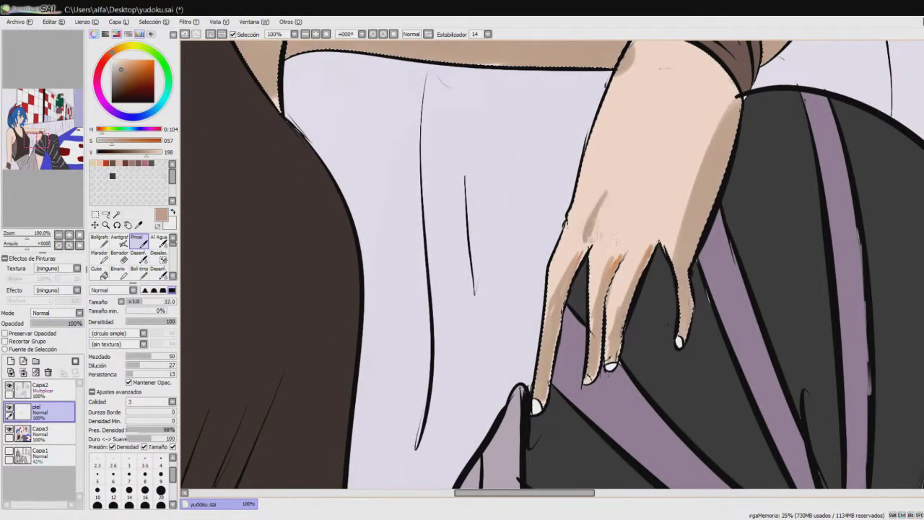
{"action": "left_click_drag", "start_coordinate": [630, 206], "coordinate": [612, 249]}
{"action": "left_click_drag", "start_coordinate": [668, 187], "coordinate": [646, 237]}
- Shade the inner side of the girl's bare thigh and the shoulder, armpit and length of her supporting arm with a larger brush
{"action": "scroll", "coordinate": [650, 217], "scroll_direction": "down", "scroll_amount": 5}
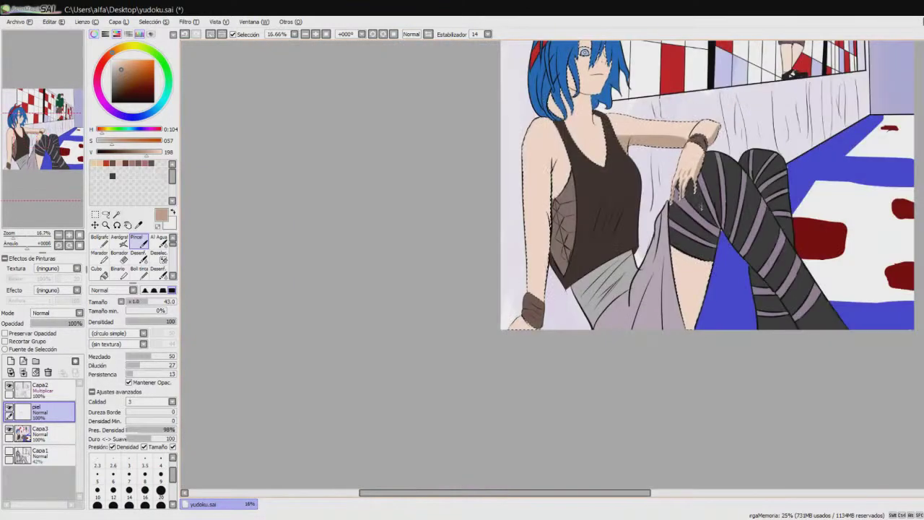
{"action": "left_click_drag", "start_coordinate": [693, 289], "coordinate": [722, 282]}
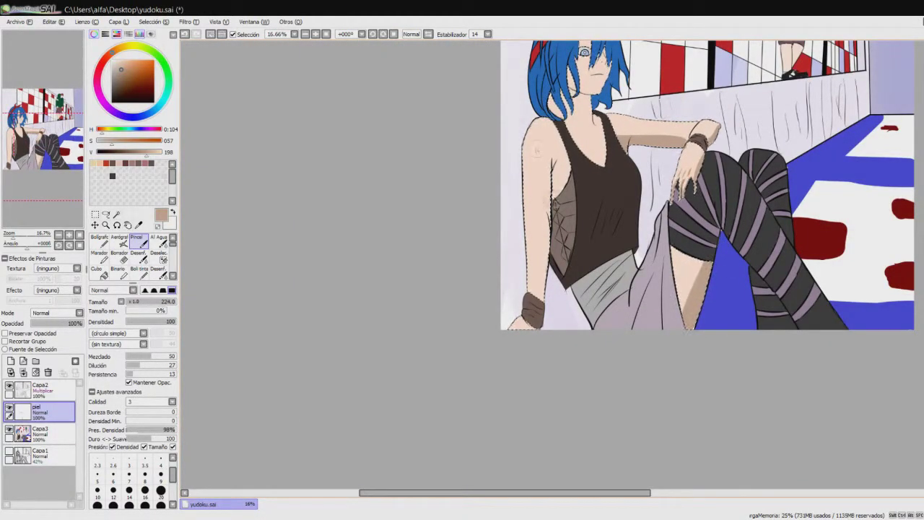
{"action": "left_click_drag", "start_coordinate": [531, 120], "coordinate": [529, 292]}
{"action": "left_click_drag", "start_coordinate": [525, 173], "coordinate": [550, 216]}
{"action": "left_click_drag", "start_coordinate": [555, 120], "coordinate": [560, 198]}
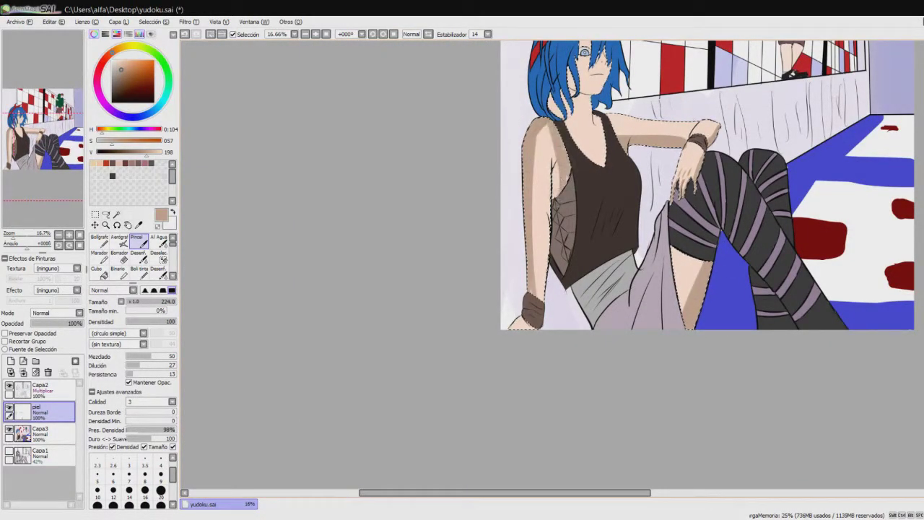
{"action": "mouse_move", "coordinate": [546, 168]}
{"action": "left_mouse_down"}
{"action": "mouse_move", "coordinate": [542, 296]}
{"action": "mouse_move", "coordinate": [565, 200]}
{"action": "left_mouse_up"}
{"action": "left_click_drag", "start_coordinate": [676, 172], "coordinate": [679, 204]}
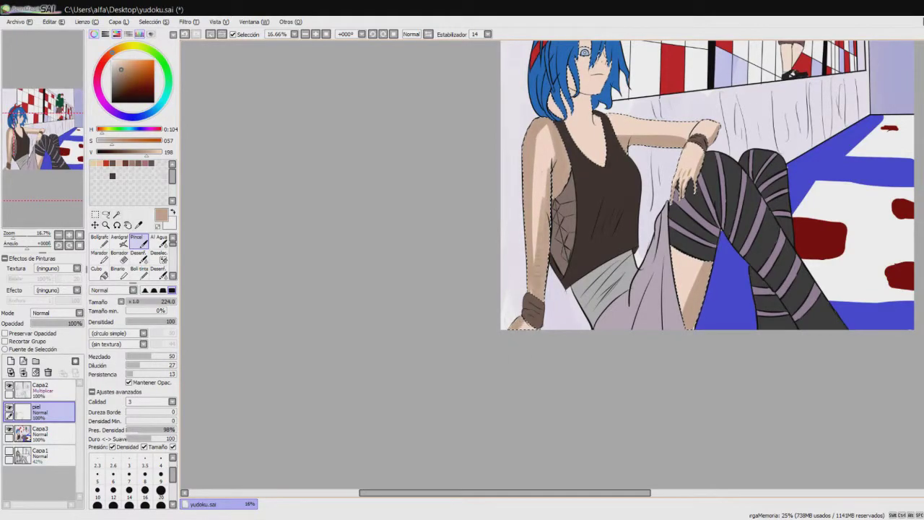
- Paint brown shadows on the girl's forehead, nose, jaw edge, neck, collarbones and lower chest with the Pincel brush
{"action": "scroll", "coordinate": [552, 268], "scroll_direction": "up", "scroll_amount": 3}
{"action": "scroll", "coordinate": [552, 268], "scroll_direction": "up", "scroll_amount": 5}
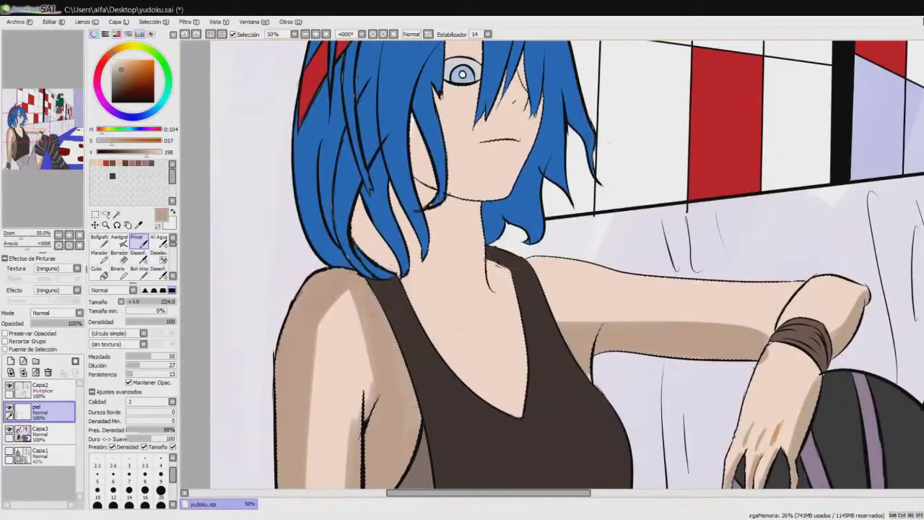
{"action": "scroll", "coordinate": [500, 246], "scroll_direction": "down", "scroll_amount": 3}
{"action": "scroll", "coordinate": [500, 246], "scroll_direction": "up", "scroll_amount": 3}
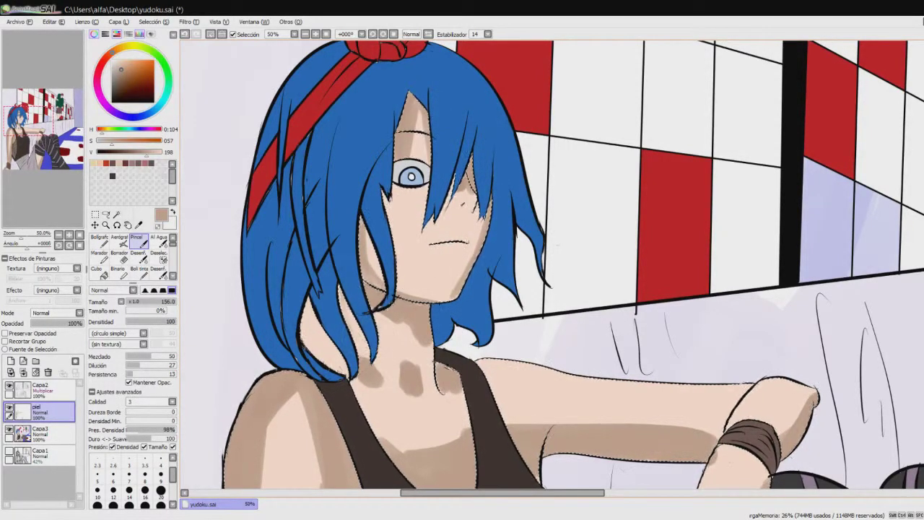
- Blend the brown shadows on the forehead, eyelid, nose and jaw edge with the Al Agua watercolour brush
{"action": "key", "text": "c"}
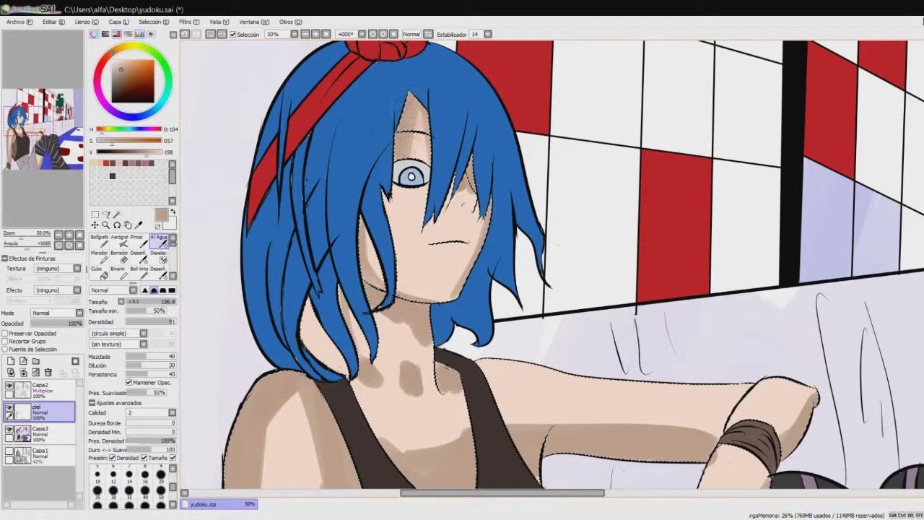
{"action": "scroll", "coordinate": [403, 120], "scroll_direction": "up", "scroll_amount": 3}
{"action": "left_click_drag", "start_coordinate": [586, 278], "coordinate": [611, 336]}
{"action": "left_click_drag", "start_coordinate": [589, 278], "coordinate": [607, 332]}
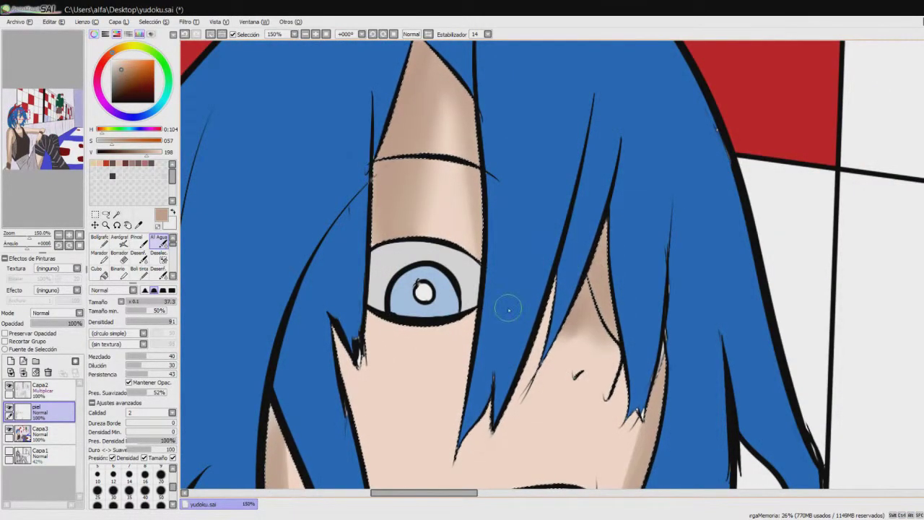
{"action": "scroll", "coordinate": [505, 307], "scroll_direction": "down", "scroll_amount": 2}
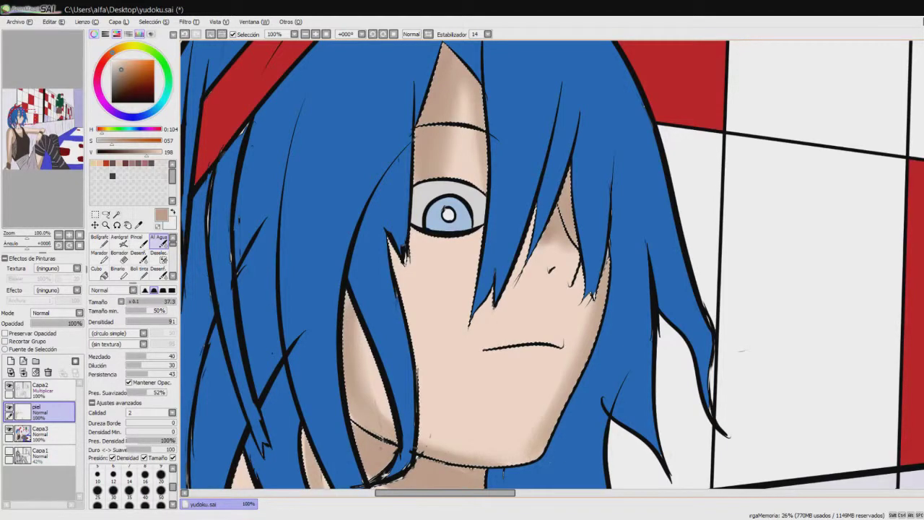
- Soften the shadows on the neck, collarbones and chest, trimming the chest shadow's upper edge with the eraser before blending it
{"action": "scroll", "coordinate": [552, 265], "scroll_direction": "down", "scroll_amount": 5}
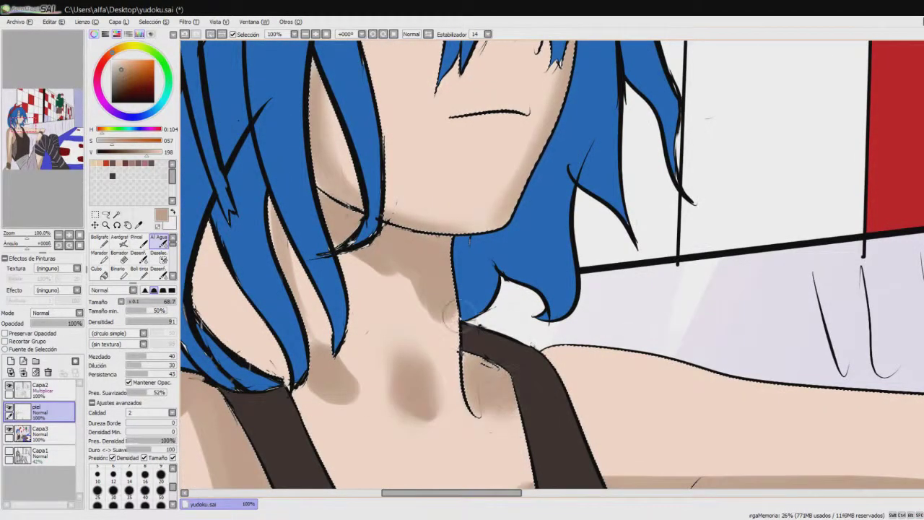
{"action": "scroll", "coordinate": [408, 316], "scroll_direction": "down", "scroll_amount": 2}
{"action": "left_click_drag", "start_coordinate": [670, 398], "coordinate": [681, 427]}
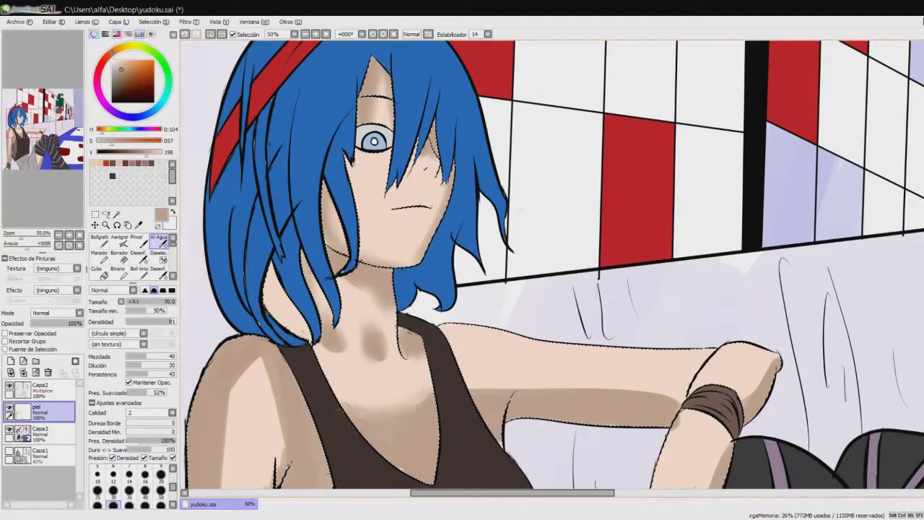
{"action": "key", "text": "e"}
{"action": "mouse_move", "coordinate": [376, 417]}
{"action": "left_mouse_down"}
{"action": "mouse_move", "coordinate": [433, 405]}
{"action": "mouse_move", "coordinate": [361, 406]}
{"action": "left_mouse_up"}
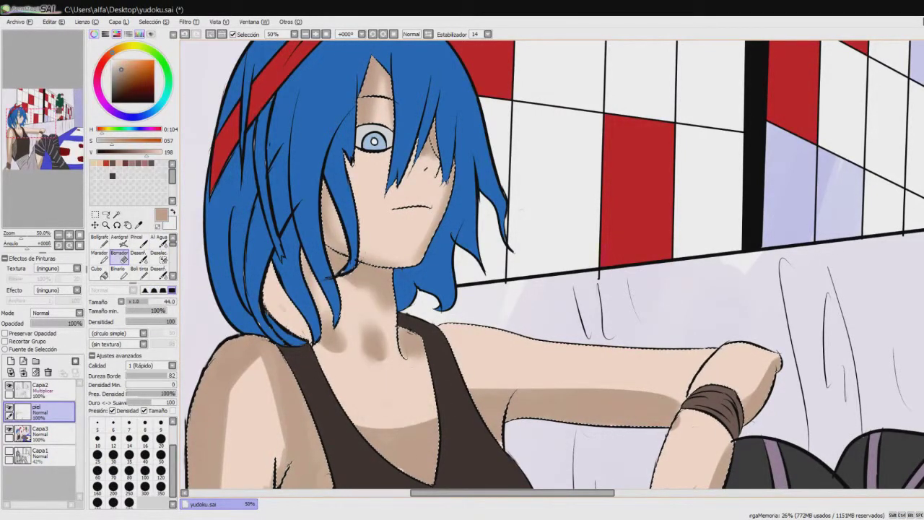
{"action": "key", "text": "w"}
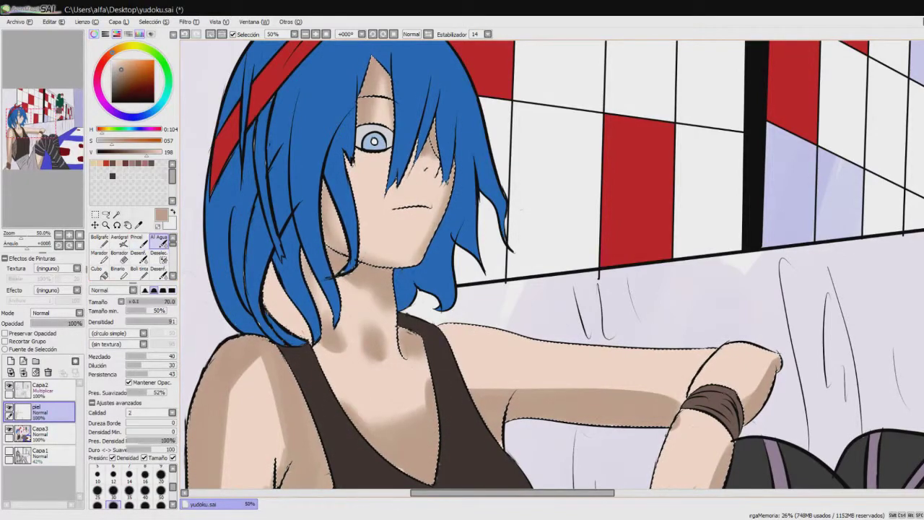
- Blend the shadows on the shoulder, armpit and forearm of the girl's supporting arm with a larger watercolour brush
{"action": "scroll", "coordinate": [552, 267], "scroll_direction": "down", "scroll_amount": 3}
{"action": "scroll", "coordinate": [553, 267], "scroll_direction": "down", "scroll_amount": 3}
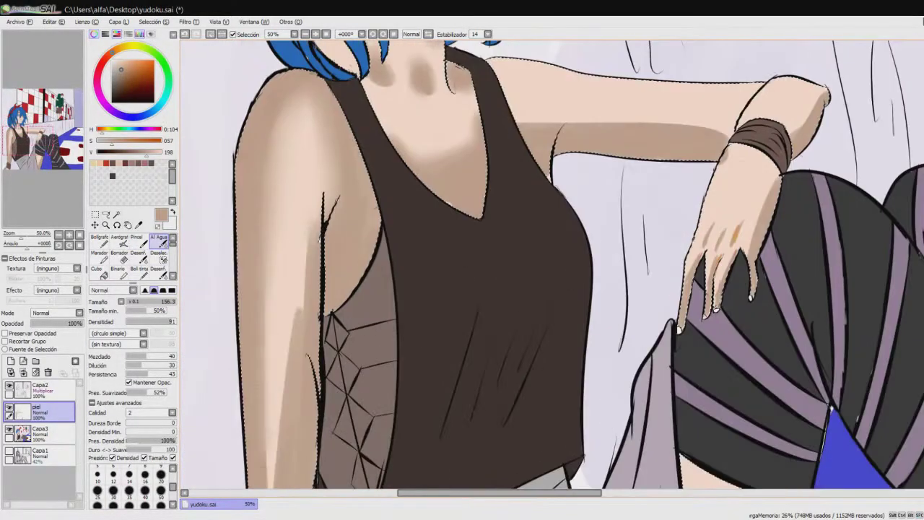
{"action": "scroll", "coordinate": [552, 267], "scroll_direction": "down", "scroll_amount": 3}
{"action": "key", "text": "e"}
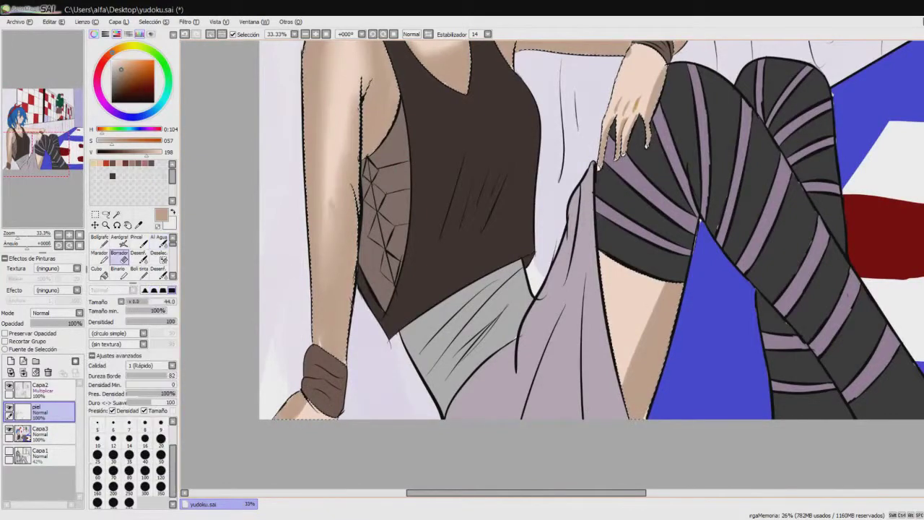
{"action": "key", "text": "c"}
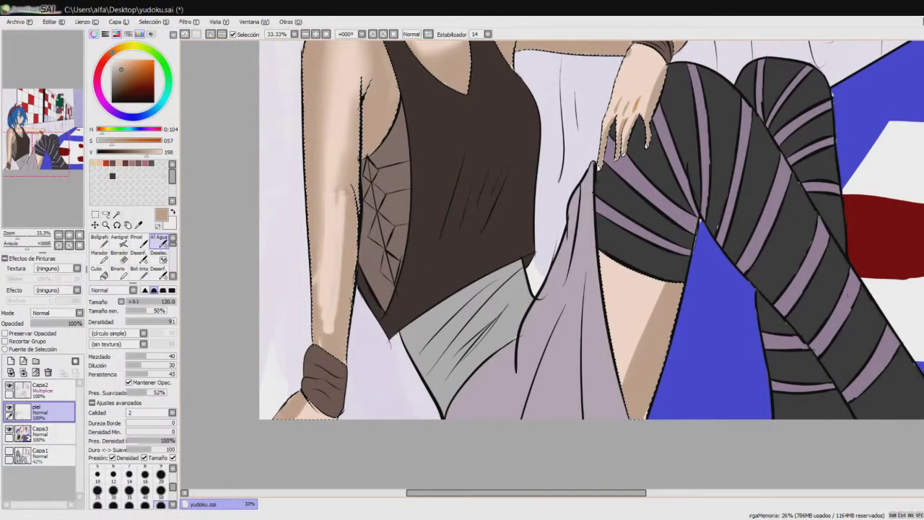
- Smooth the shading near the supporting wrist and blend the shadow edge on the girl's bare thigh
{"action": "scroll", "coordinate": [553, 267], "scroll_direction": "down", "scroll_amount": 3}
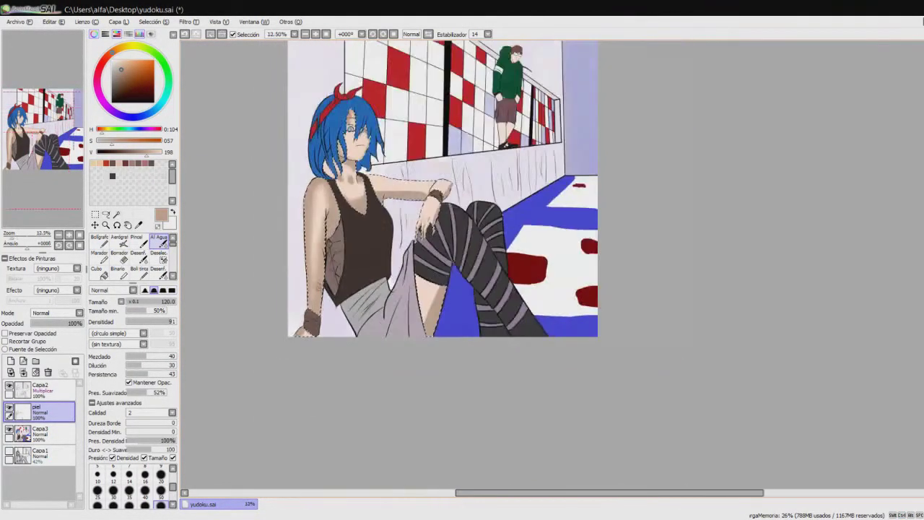
{"action": "scroll", "coordinate": [552, 267], "scroll_direction": "up", "scroll_amount": 3}
{"action": "scroll", "coordinate": [552, 267], "scroll_direction": "down", "scroll_amount": 3}
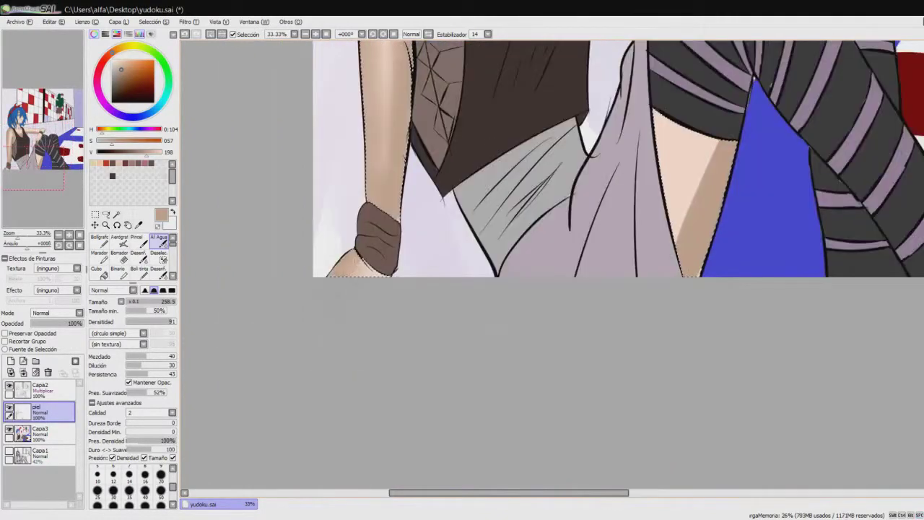
{"action": "left_click_drag", "start_coordinate": [715, 155], "coordinate": [527, 224]}
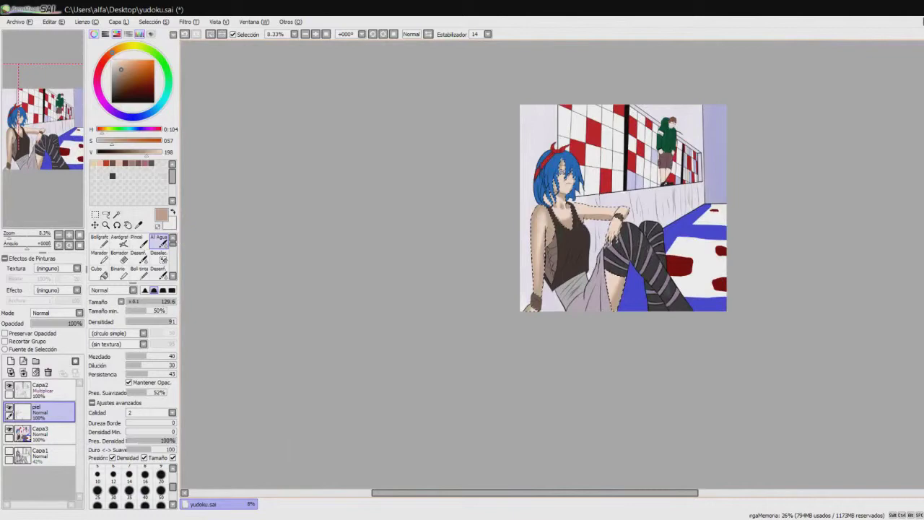
- Blend the shadows on the back of the hanging hand and along the underside of the outstretched arm
{"action": "scroll", "coordinate": [533, 193], "scroll_direction": "up", "scroll_amount": 6}
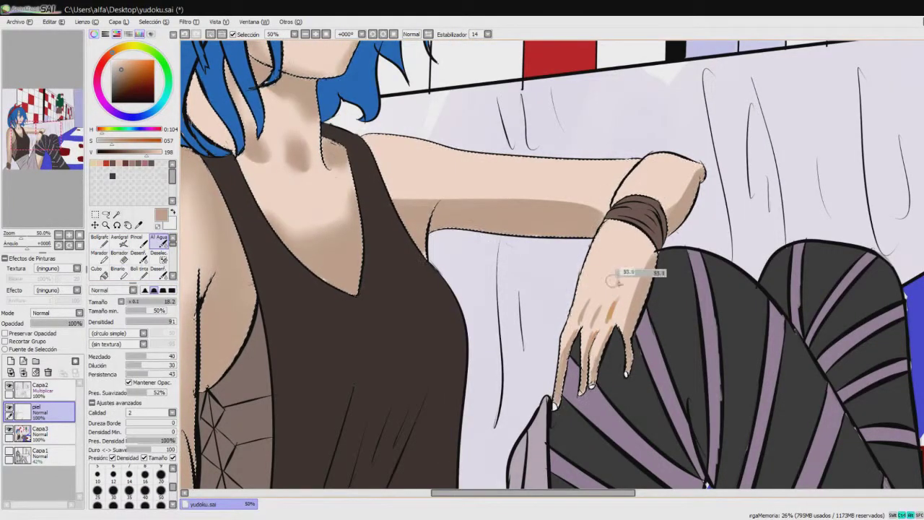
{"action": "scroll", "coordinate": [616, 273], "scroll_direction": "up", "scroll_amount": 1}
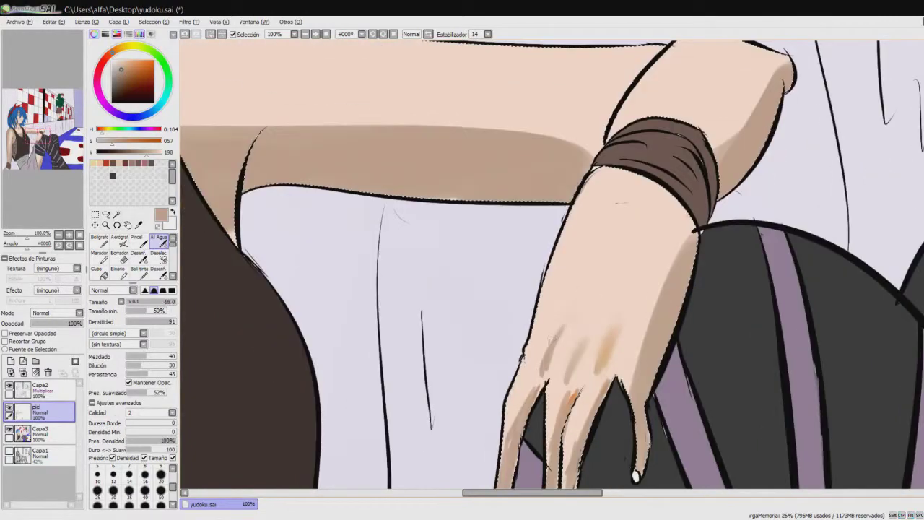
{"action": "left_click_drag", "start_coordinate": [506, 325], "coordinate": [328, 354]}
{"action": "left_click_drag", "start_coordinate": [197, 148], "coordinate": [465, 138]}
{"action": "scroll", "coordinate": [465, 138], "scroll_direction": "down", "scroll_amount": 1}
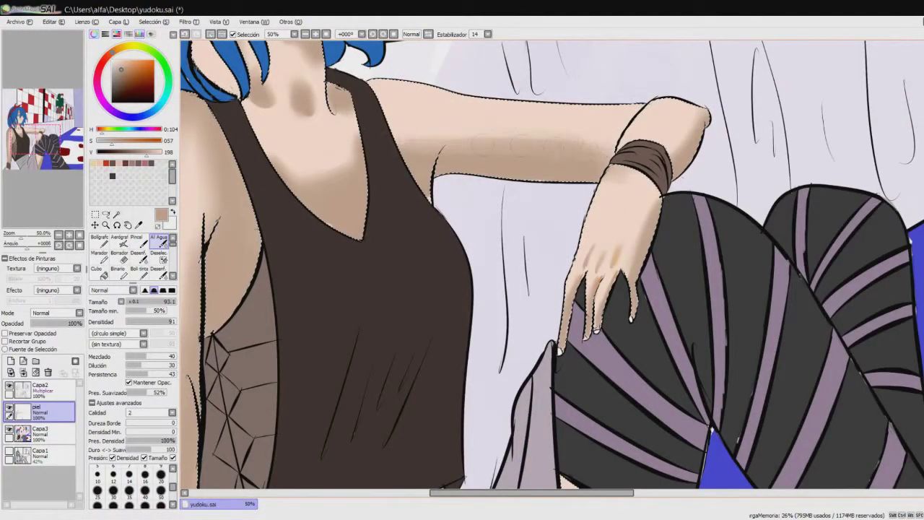
- Erase the uneven upper edge of the outstretched arm's shadow and blend it again with the watercolour brush
{"action": "key", "text": "e"}
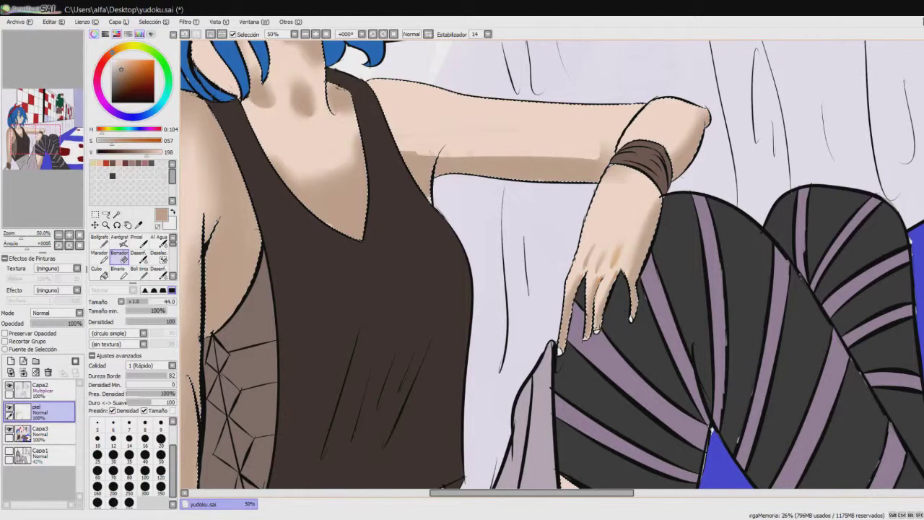
{"action": "key", "text": "e"}
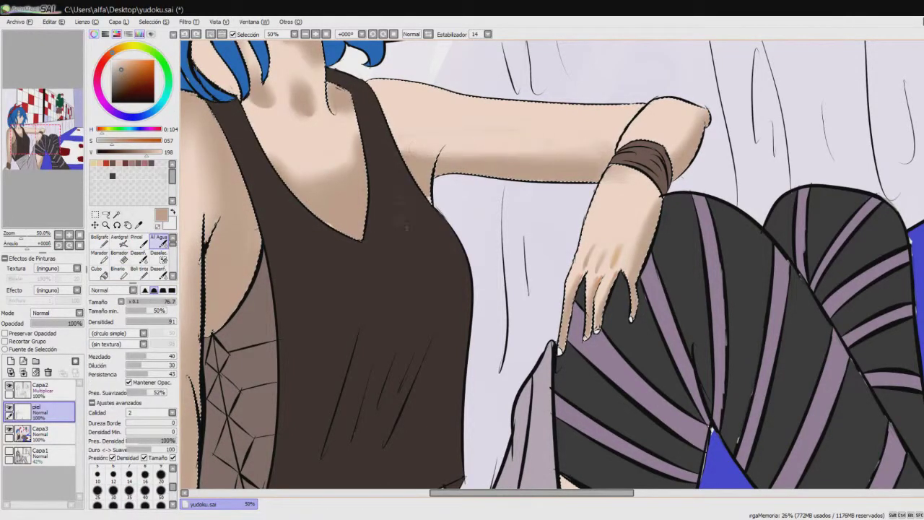
{"action": "left_click_drag", "start_coordinate": [599, 157], "coordinate": [418, 144]}
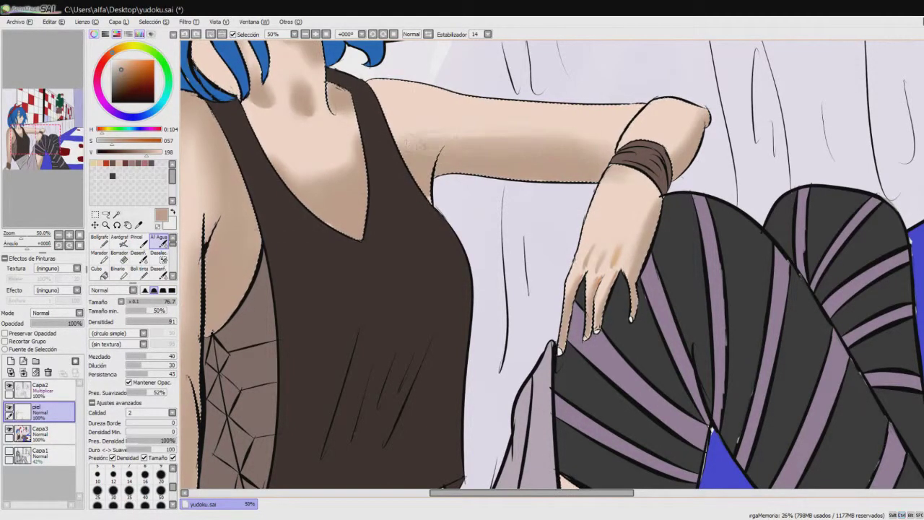
{"action": "scroll", "coordinate": [552, 263], "scroll_direction": "down", "scroll_amount": 3}
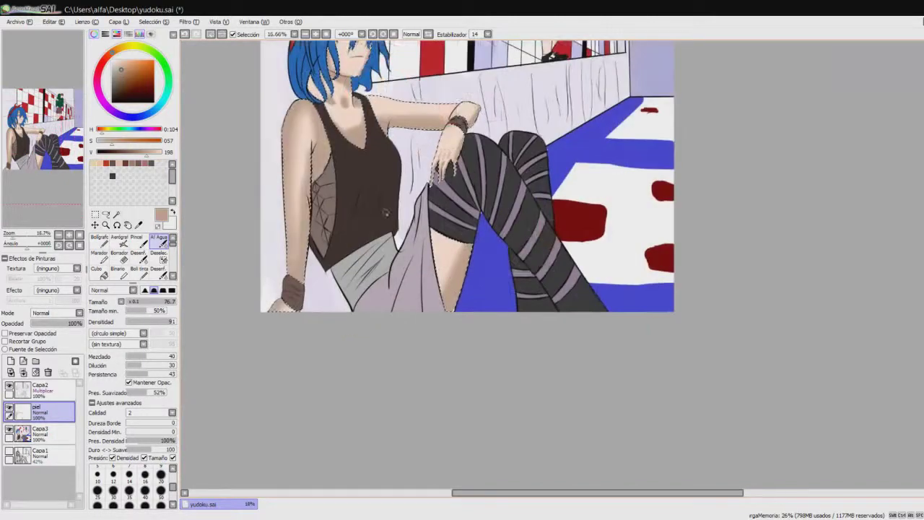
- Try a muted red Pincel shadow stroke down the outer side of the girl's shoulder and upper arm
{"action": "scroll", "coordinate": [393, 206], "scroll_direction": "up", "scroll_amount": 3}
{"action": "left_click_drag", "start_coordinate": [123, 69], "coordinate": [133, 71]}
{"action": "left_click", "coordinate": [137, 238]}
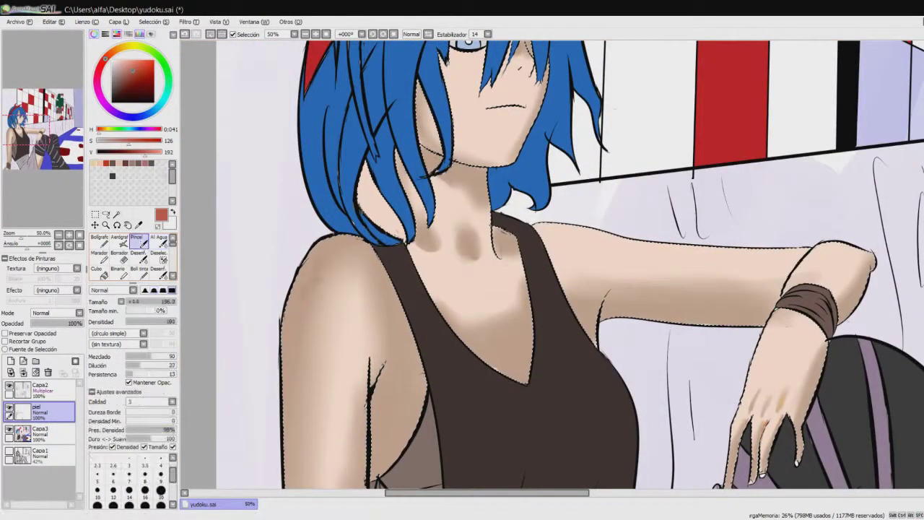
{"action": "left_click_drag", "start_coordinate": [350, 260], "coordinate": [293, 434]}
{"action": "key", "text": "ctrl+z"}
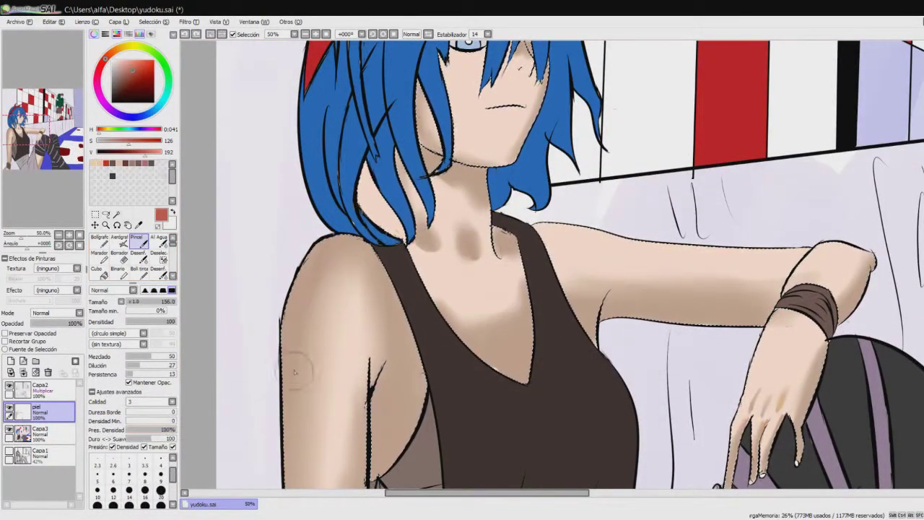
- Try filling the skin patch between the hair strands behind the neck with blurred dark grey
{"action": "key", "text": "]"}
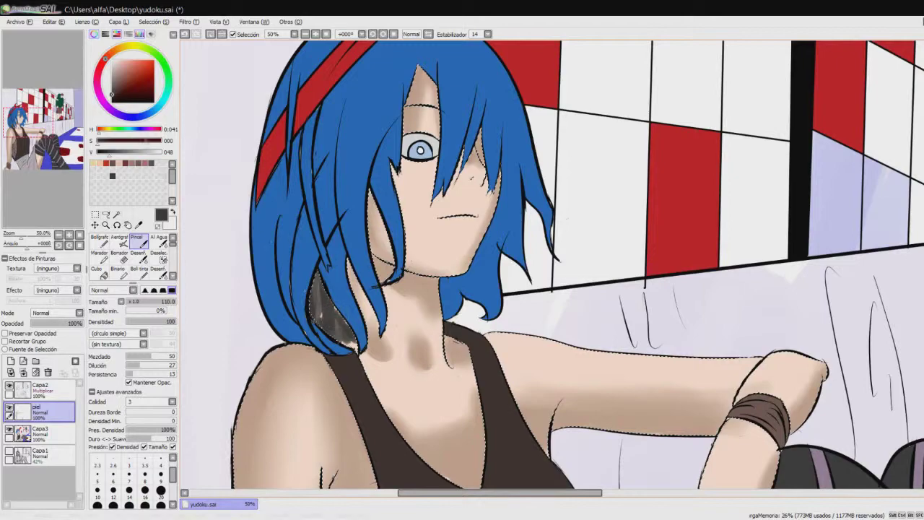
{"action": "key", "text": "c"}
{"action": "key", "text": "b"}
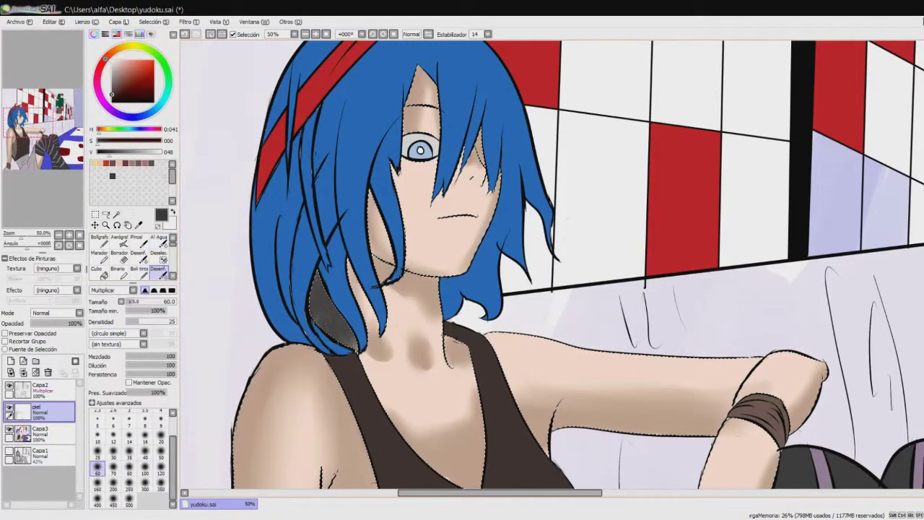
{"action": "scroll", "coordinate": [551, 264], "scroll_direction": "down", "scroll_amount": 4}
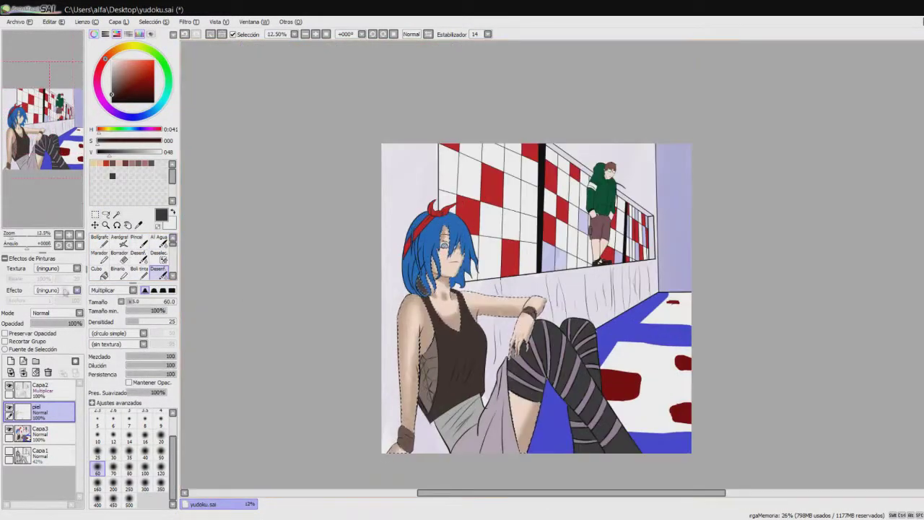
{"action": "scroll", "coordinate": [471, 247], "scroll_direction": "up", "scroll_amount": 4}
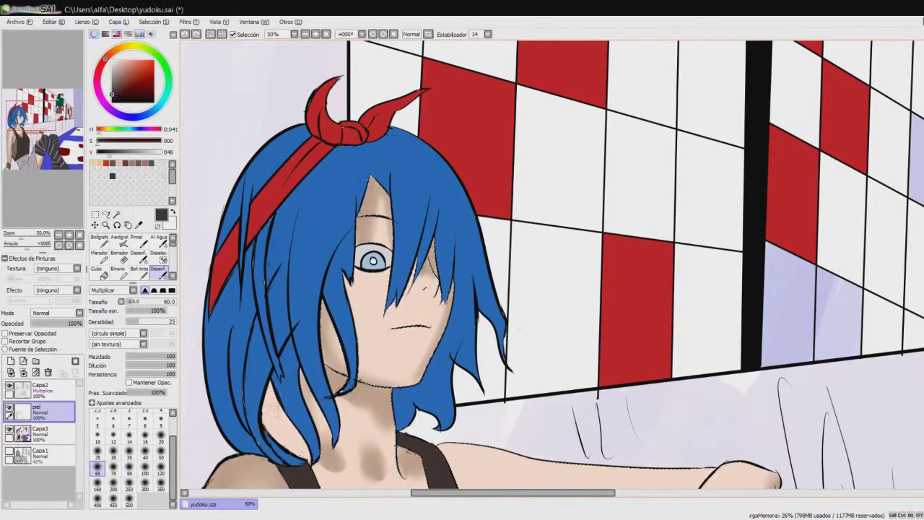
- Erase part of the skin colour between the hair strands behind the neck on layer Capa3
{"action": "key", "text": "e"}
{"action": "left_click", "coordinate": [117, 215]}
{"action": "left_click", "coordinate": [405, 347]}
{"action": "left_click", "coordinate": [39, 433]}
{"action": "key", "text": "e"}
- Ink a black outline for the back of the neck between the hair strands on layer Capa2 with Boli tinta
{"action": "left_click", "coordinate": [40, 390]}
{"action": "left_click", "coordinate": [139, 269]}
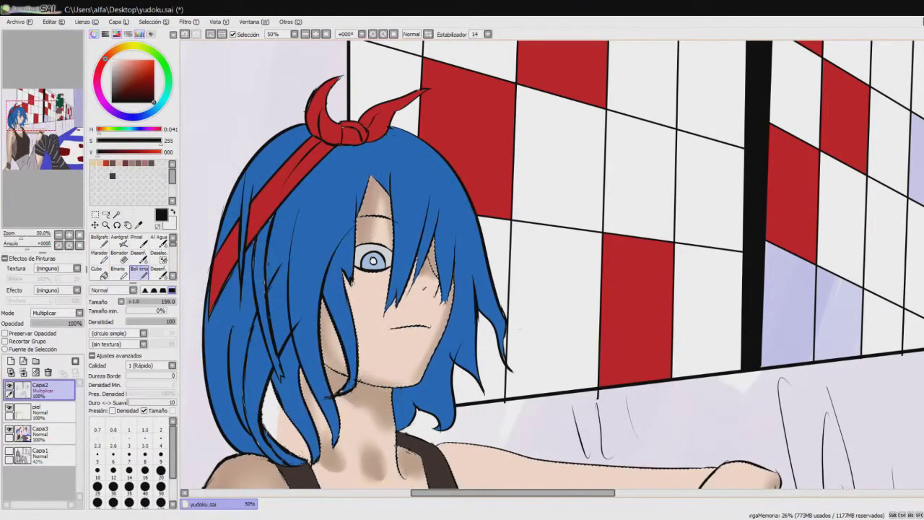
{"action": "scroll", "coordinate": [551, 269], "scroll_direction": "down", "scroll_amount": 2}
{"action": "scroll", "coordinate": [552, 269], "scroll_direction": "down", "scroll_amount": 5}
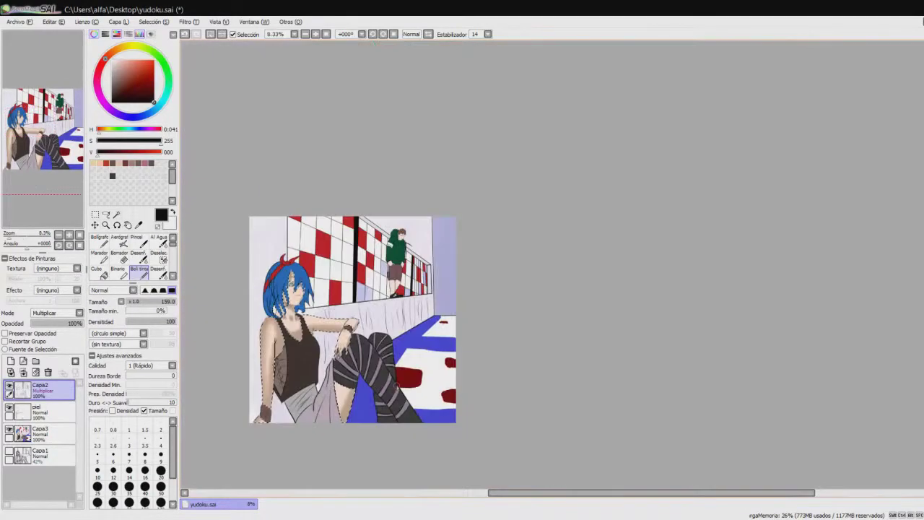
{"action": "scroll", "coordinate": [552, 269], "scroll_direction": "up", "scroll_amount": 5}
{"action": "scroll", "coordinate": [552, 268], "scroll_direction": "up", "scroll_amount": 1}
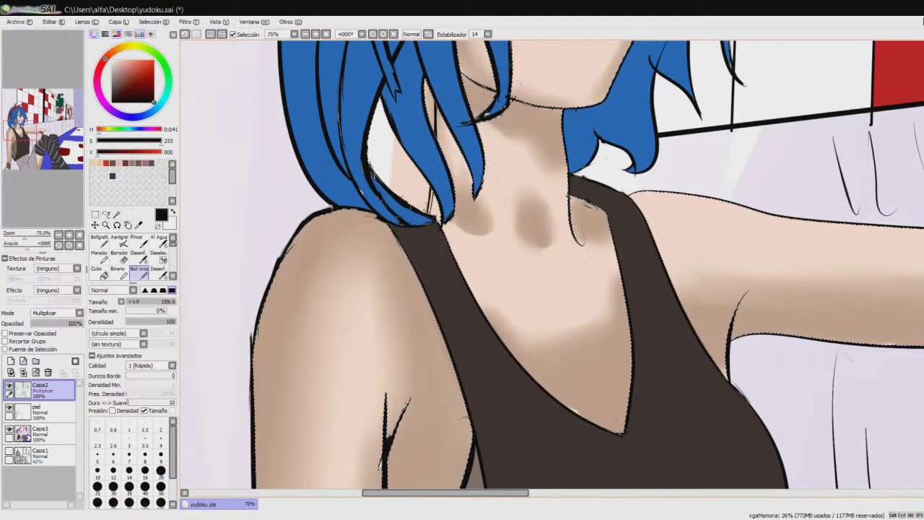
- Erase the leftover skin colour outside the new neck outline on layers Capa3 and piel
{"action": "key", "text": "e"}
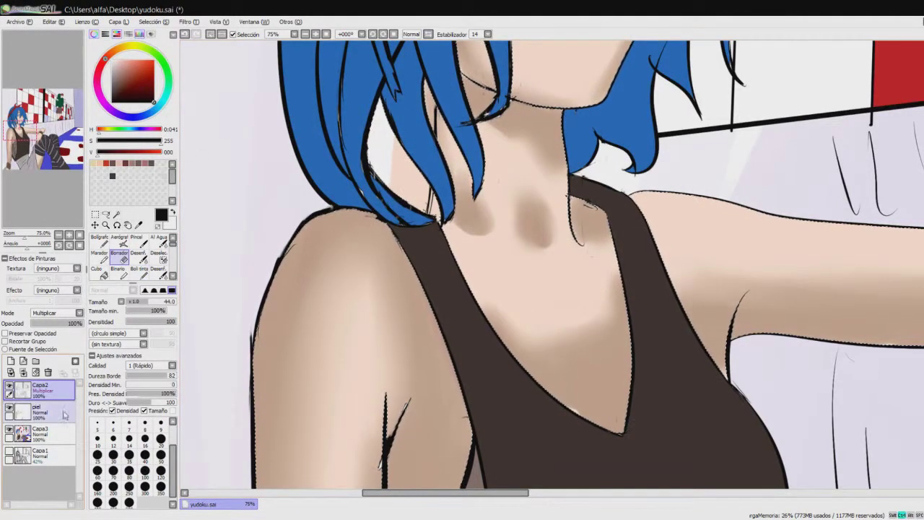
{"action": "left_click", "coordinate": [40, 433]}
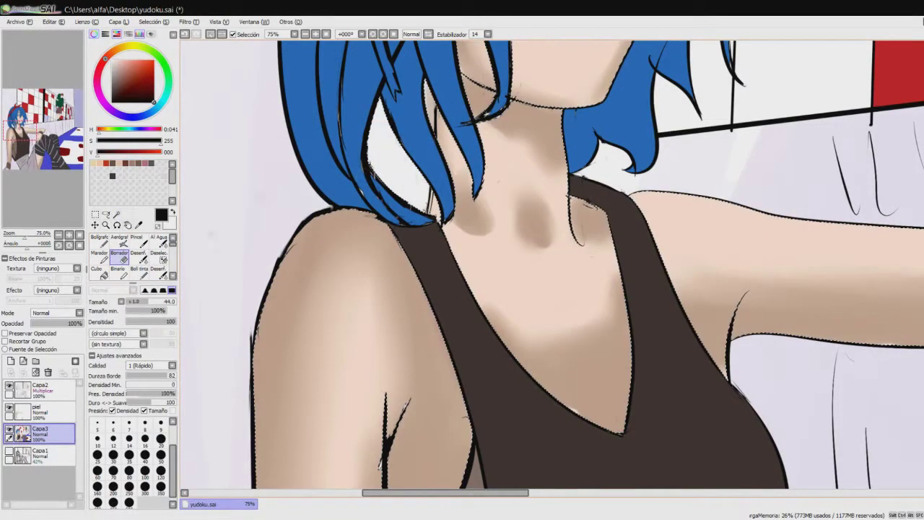
{"action": "left_click", "coordinate": [40, 410]}
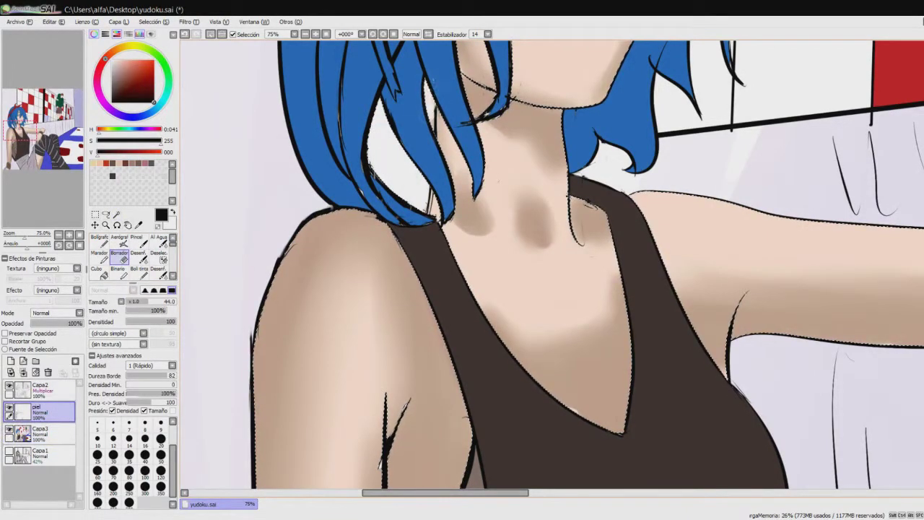
- Select the seated girl's skin on the face, neck, chest, arms and hands with the colour-difference magic wand
{"action": "scroll", "coordinate": [553, 264], "scroll_direction": "down", "scroll_amount": 3}
{"action": "scroll", "coordinate": [552, 265], "scroll_direction": "up", "scroll_amount": 2}
{"action": "left_click", "coordinate": [95, 224]}
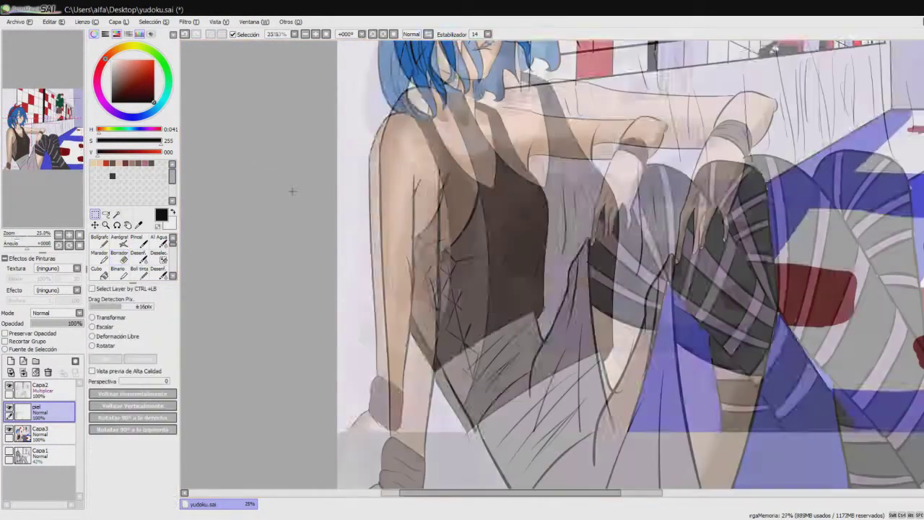
{"action": "left_click", "coordinate": [116, 214]}
{"action": "left_click", "coordinate": [405, 217]}
{"action": "scroll", "coordinate": [553, 264], "scroll_direction": "down", "scroll_amount": 3}
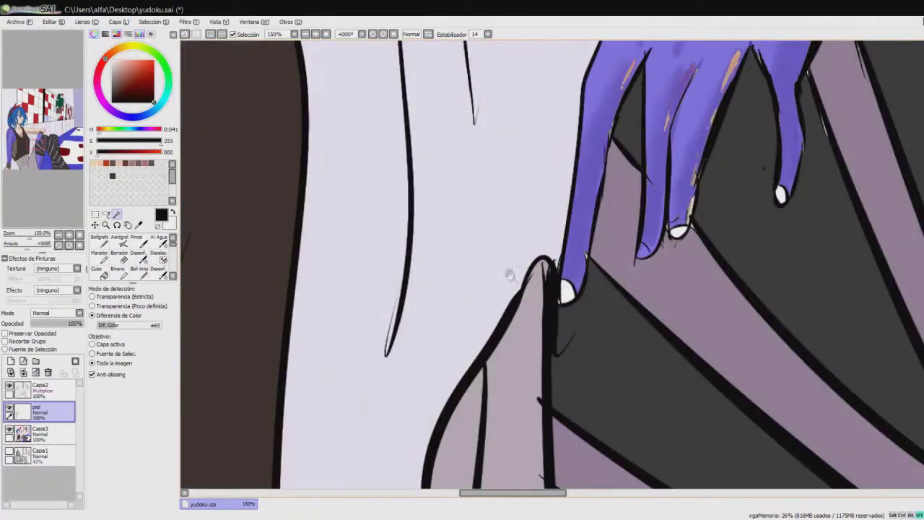
{"action": "scroll", "coordinate": [553, 265], "scroll_direction": "up", "scroll_amount": 4}
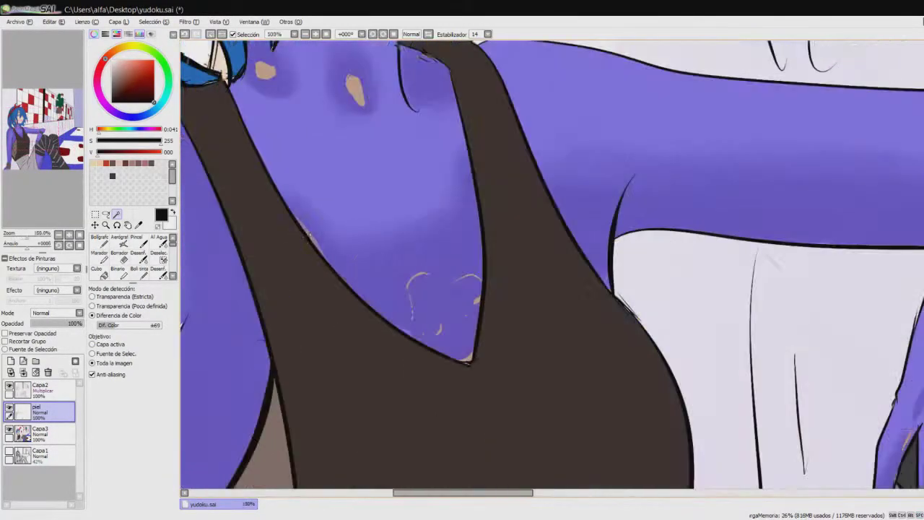
{"action": "scroll", "coordinate": [355, 99], "scroll_direction": "down", "scroll_amount": 3}
{"action": "scroll", "coordinate": [281, 67], "scroll_direction": "up", "scroll_amount": 4}
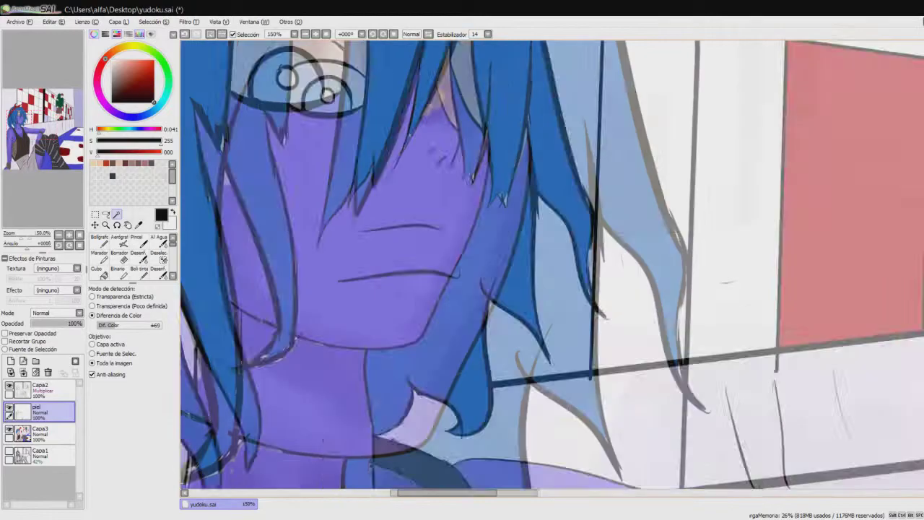
{"action": "scroll", "coordinate": [444, 305], "scroll_direction": "down", "scroll_amount": 2}
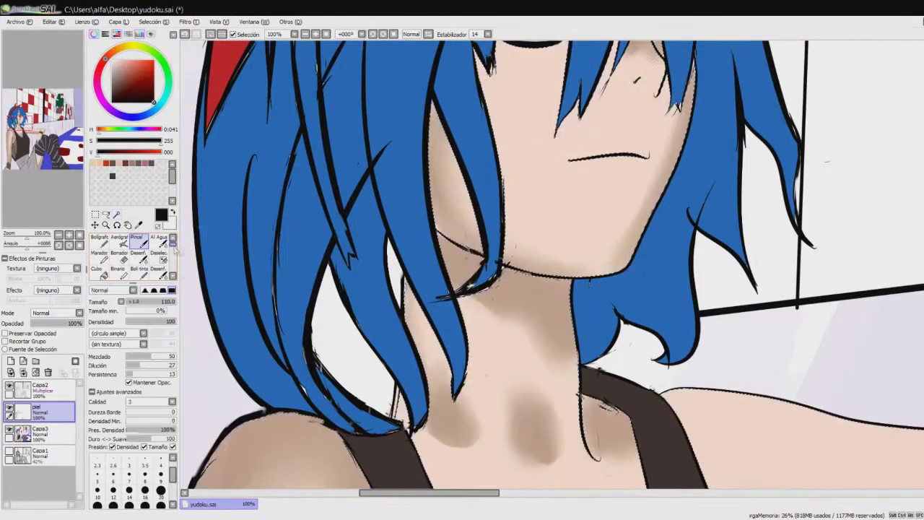
- Paint a near-white highlight over the centre of the girl's face with Pincel at size 110 and blend it with Al Agua
{"action": "scroll", "coordinate": [553, 265], "scroll_direction": "up", "scroll_amount": 3}
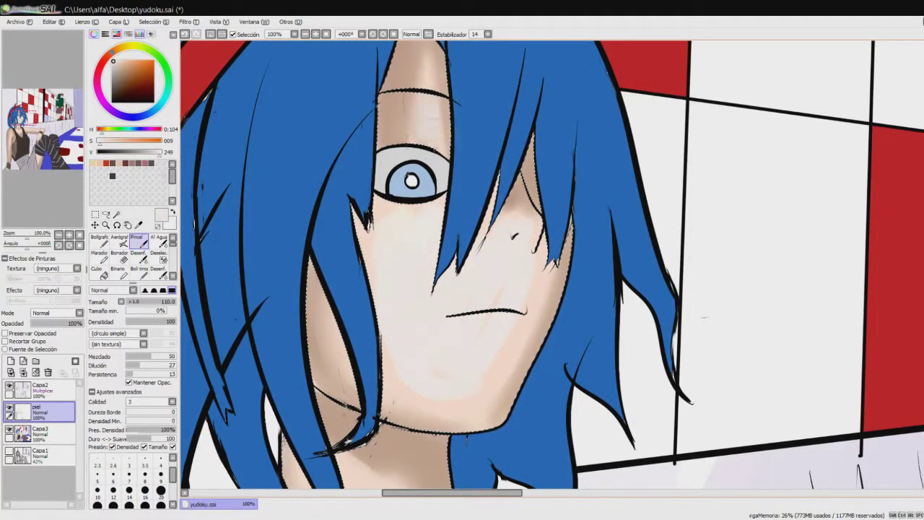
{"action": "key", "text": "c"}
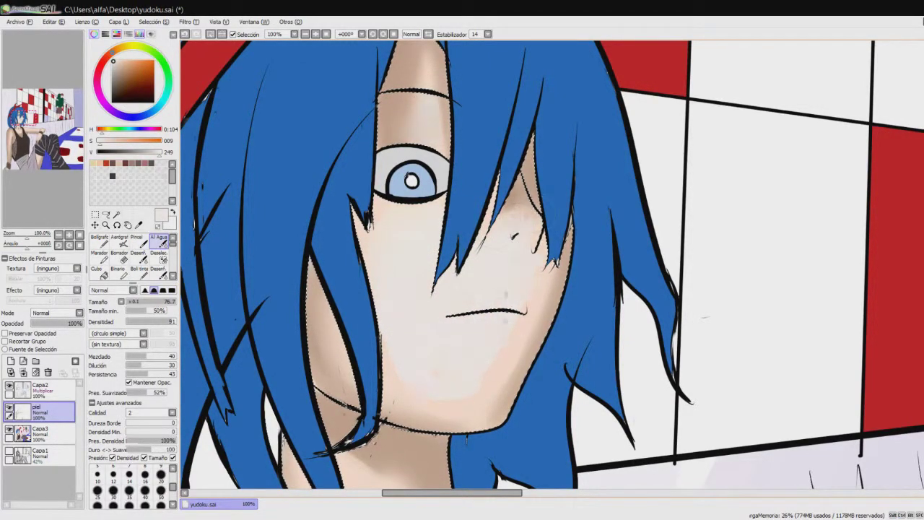
{"action": "scroll", "coordinate": [287, 321], "scroll_direction": "down", "scroll_amount": 10}
- Add muted pink shading along the edges of the face and in a curve on the neck, blending the face tint with Al Agua
{"action": "scroll", "coordinate": [299, 318], "scroll_direction": "up", "scroll_amount": 2}
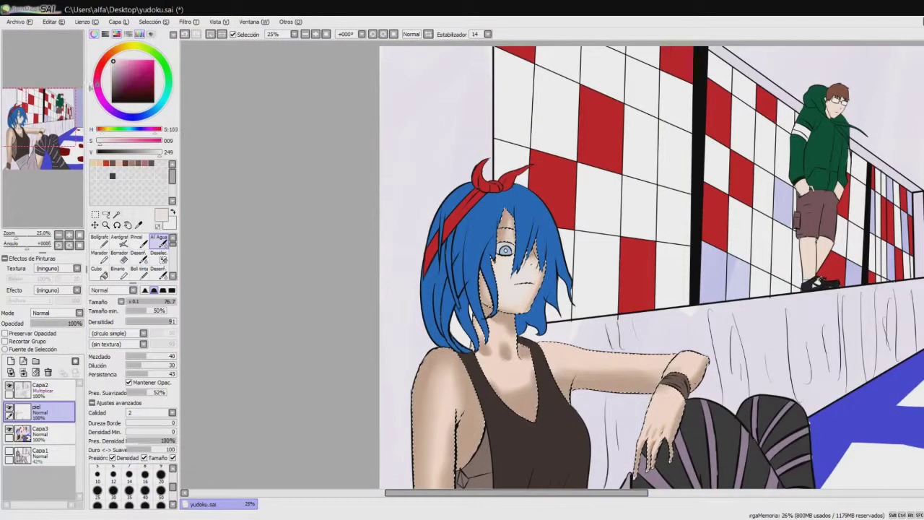
{"action": "key", "text": "b"}
{"action": "scroll", "coordinate": [505, 289], "scroll_direction": "up", "scroll_amount": 1}
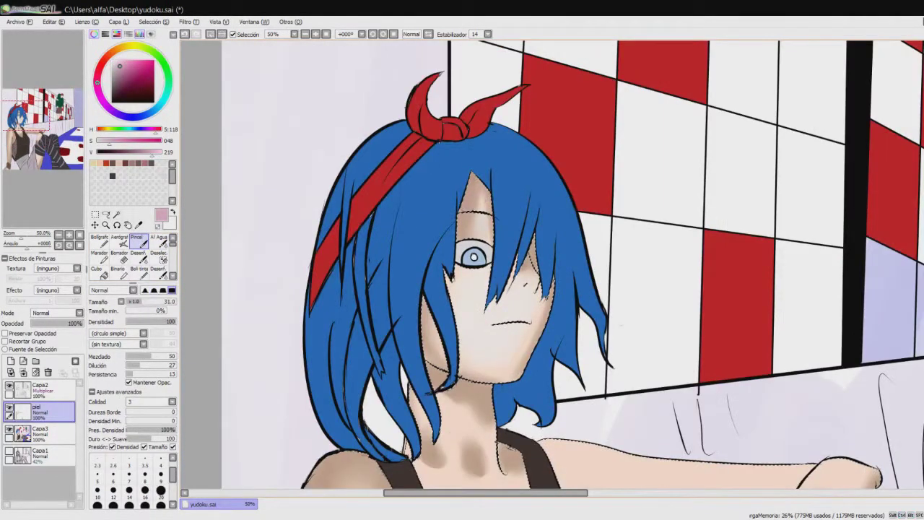
{"action": "left_click_drag", "start_coordinate": [461, 237], "coordinate": [506, 238]}
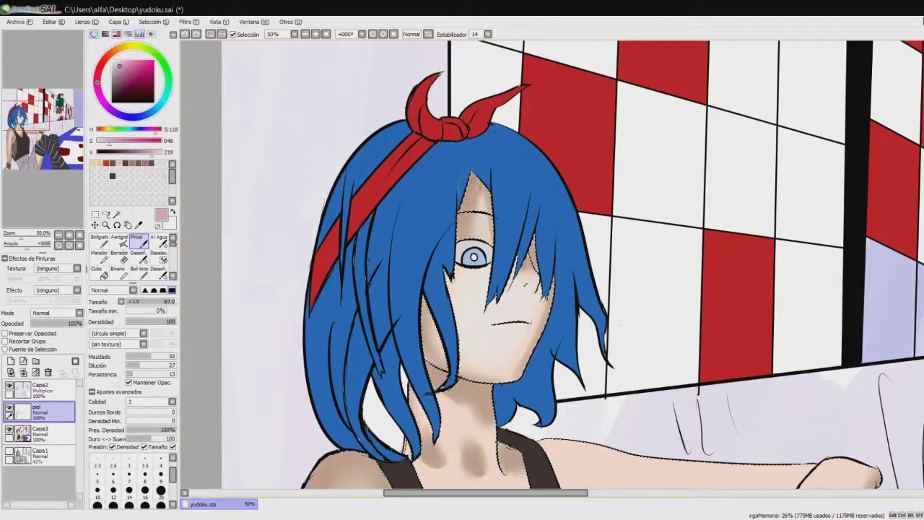
{"action": "scroll", "coordinate": [530, 227], "scroll_direction": "up", "scroll_amount": 1}
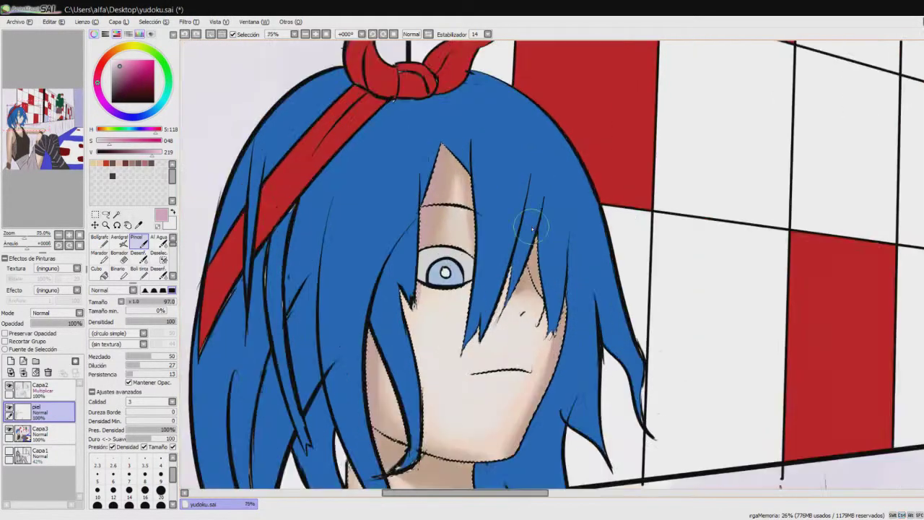
{"action": "left_click_drag", "start_coordinate": [462, 289], "coordinate": [481, 166]}
{"action": "key", "text": "c"}
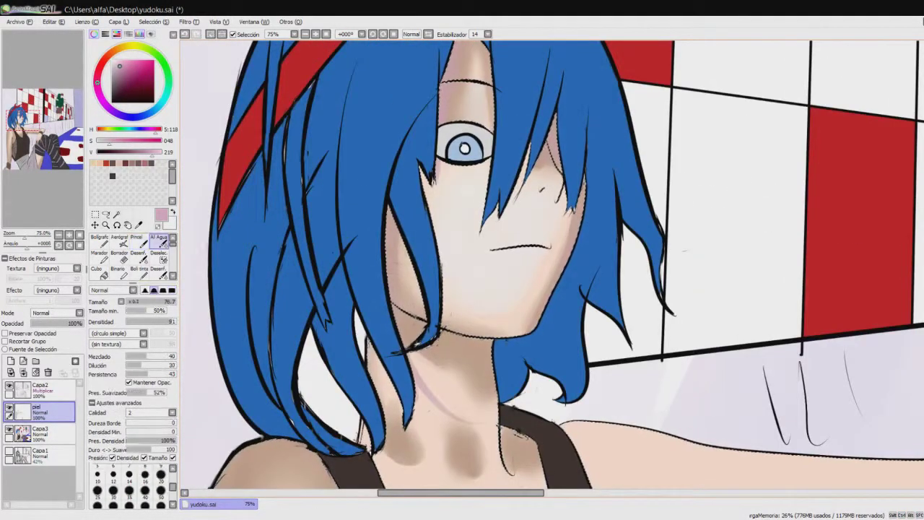
{"action": "left_click_drag", "start_coordinate": [505, 284], "coordinate": [415, 263]}
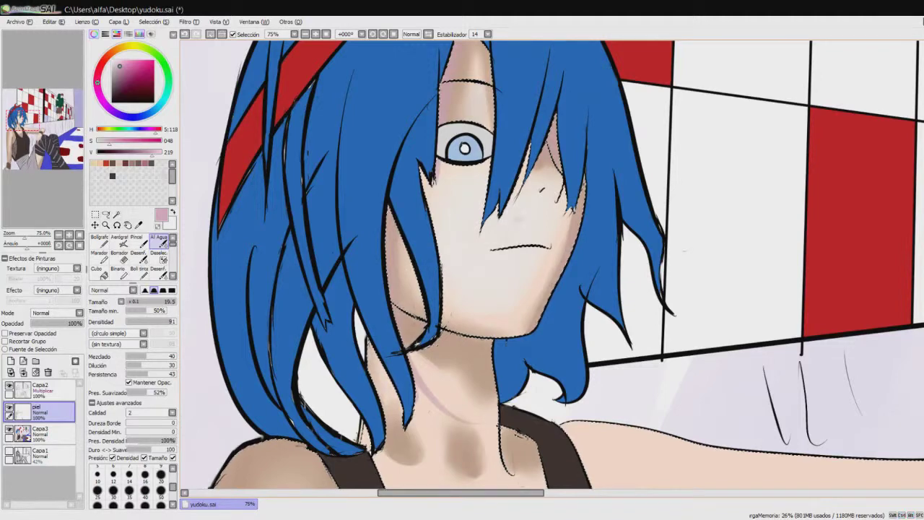
{"action": "left_click_drag", "start_coordinate": [463, 217], "coordinate": [449, 330]}
- Paint a small beige shadow beneath the lower lip with Pincel at size 25 and soften it with Al Agua
{"action": "key", "text": "b"}
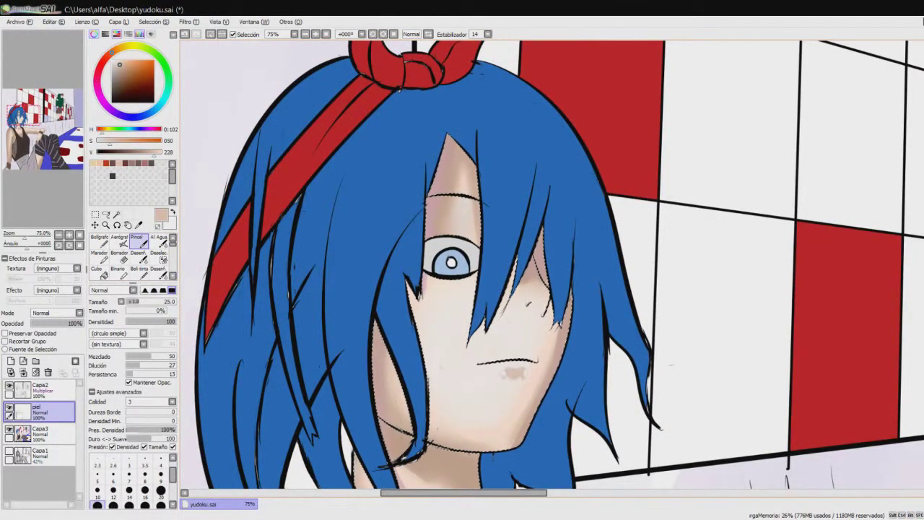
{"action": "key", "text": "c"}
{"action": "left_click_drag", "start_coordinate": [527, 359], "coordinate": [455, 205]}
- Try tinting the girl's supporting arm and hand with muted pink and blending it with Al Agua
{"action": "scroll", "coordinate": [537, 353], "scroll_direction": "down", "scroll_amount": 5}
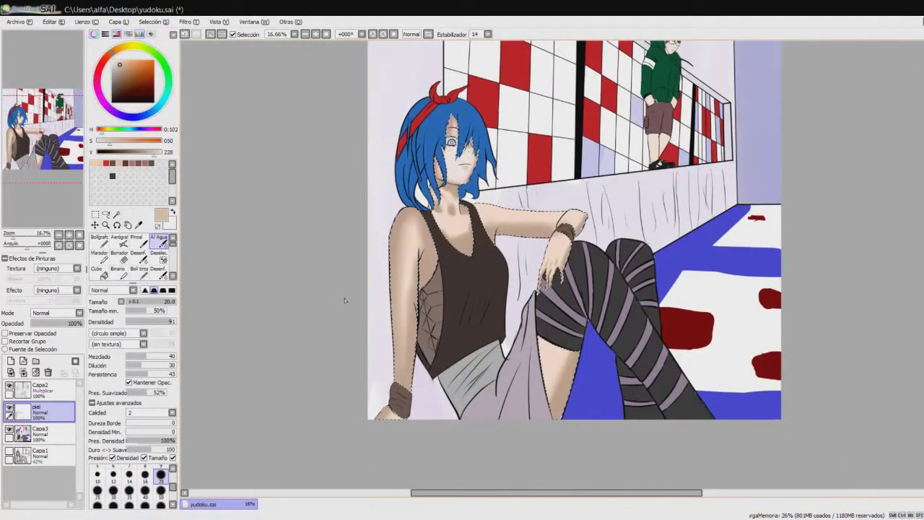
{"action": "key", "text": "b"}
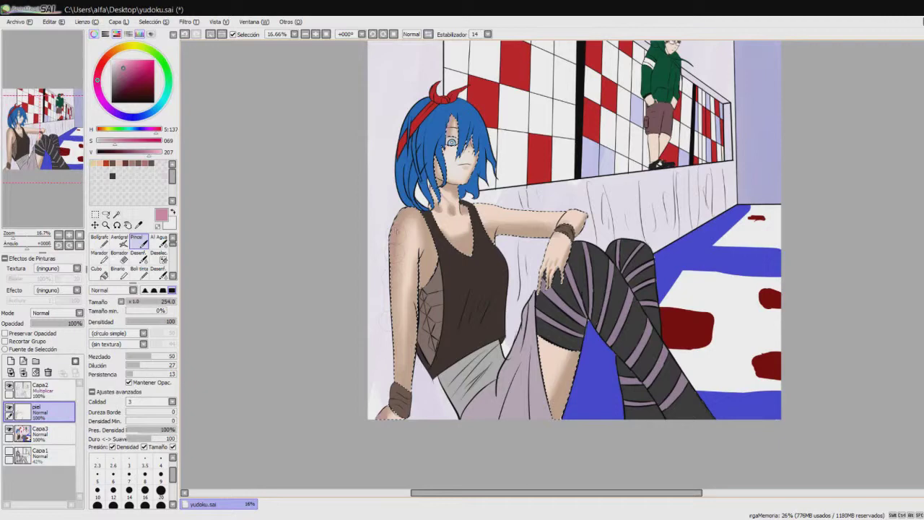
{"action": "key", "text": "c"}
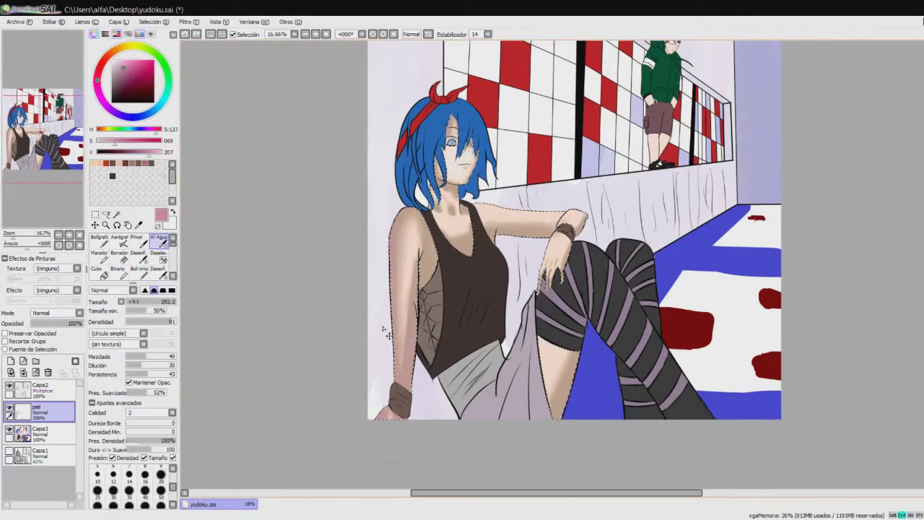
- Shade the outer side of the supporting arm with a sampled brown skin tone using Pincel at size 166 and blend it with Al Agua
{"action": "scroll", "coordinate": [385, 328], "scroll_direction": "up", "scroll_amount": 2}
{"action": "scroll", "coordinate": [382, 320], "scroll_direction": "up", "scroll_amount": 1}
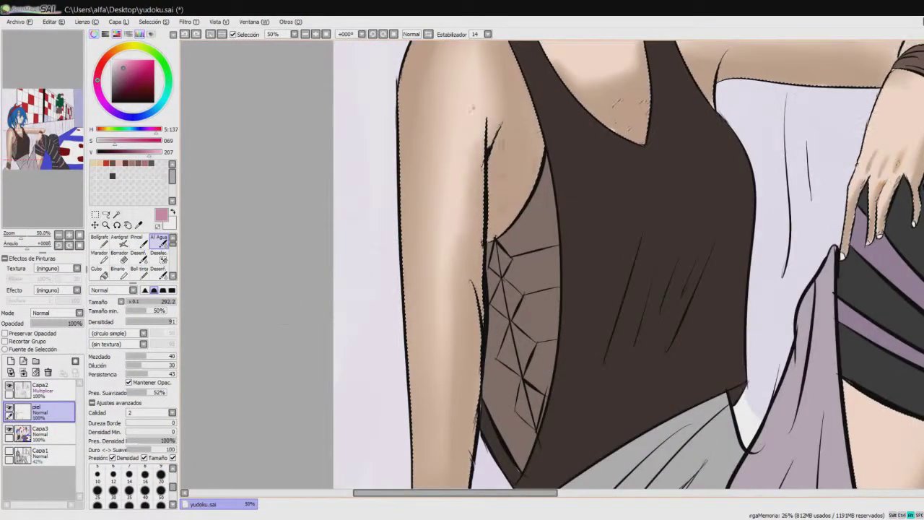
{"action": "left_click", "coordinate": [892, 72], "text": "alt"}
{"action": "key", "text": "b"}
{"action": "scroll", "coordinate": [347, 264], "scroll_direction": "down", "scroll_amount": 1}
{"action": "left_click_drag", "start_coordinate": [353, 271], "coordinate": [361, 254]}
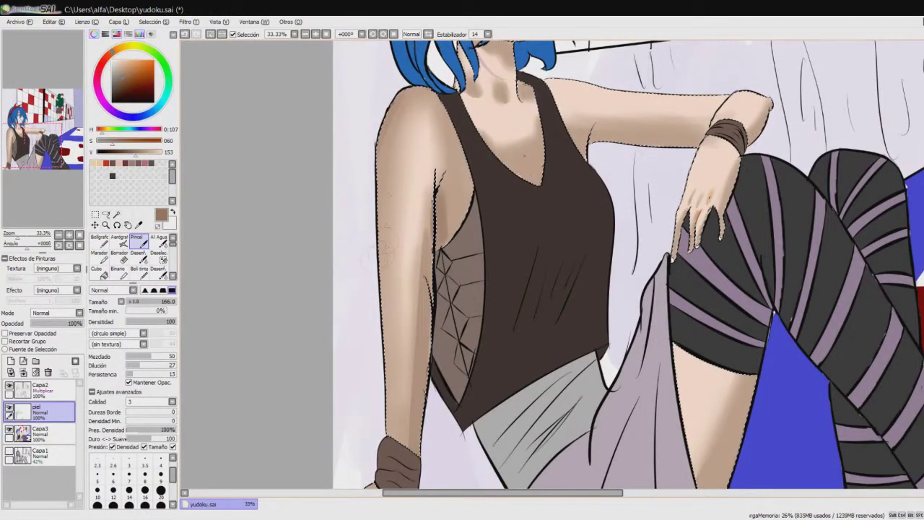
{"action": "key", "text": "c"}
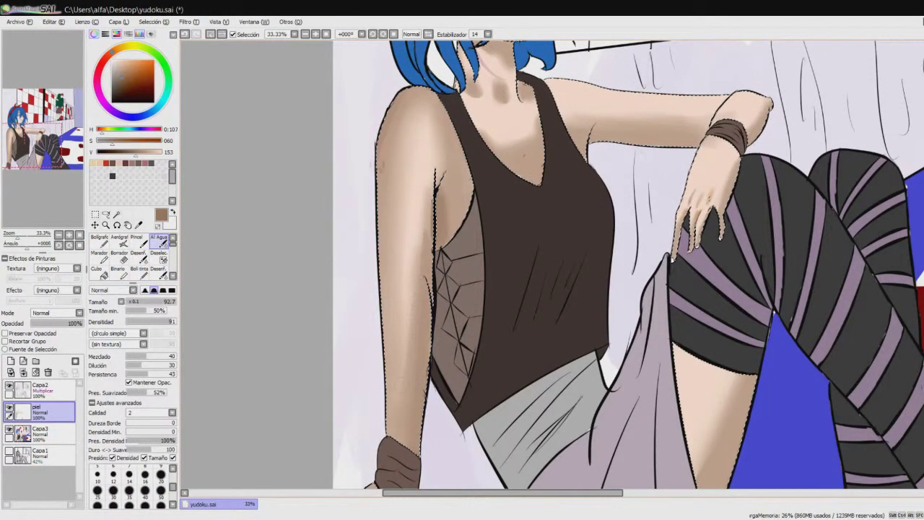
- Paint a pale highlight down the upper part of the supporting arm with Pincel and blend it with Al Agua
{"action": "scroll", "coordinate": [621, 217], "scroll_direction": "down", "scroll_amount": 4}
{"action": "scroll", "coordinate": [621, 217], "scroll_direction": "up", "scroll_amount": 3}
{"action": "left_click", "coordinate": [621, 86], "text": "alt"}
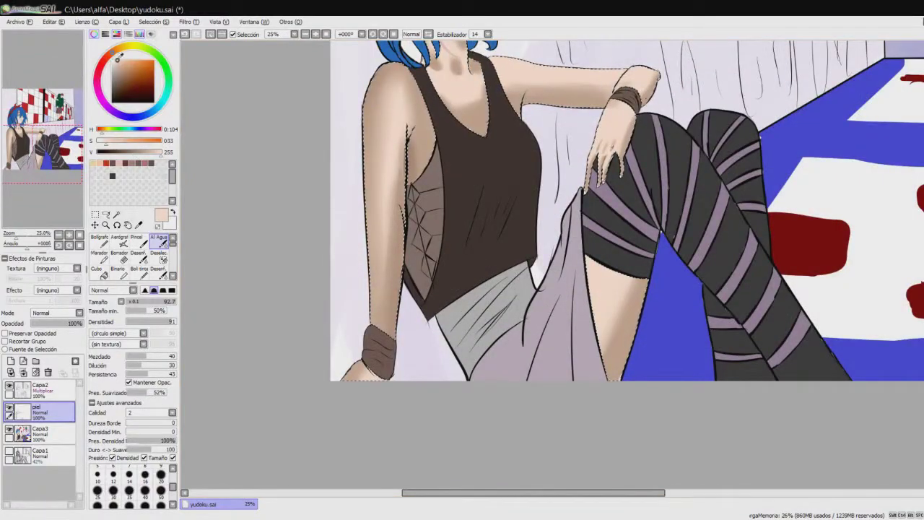
{"action": "scroll", "coordinate": [621, 216], "scroll_direction": "down", "scroll_amount": 2}
{"action": "key", "text": "b"}
{"action": "scroll", "coordinate": [374, 278], "scroll_direction": "up", "scroll_amount": 2}
{"action": "left_click", "coordinate": [374, 278], "text": "alt"}
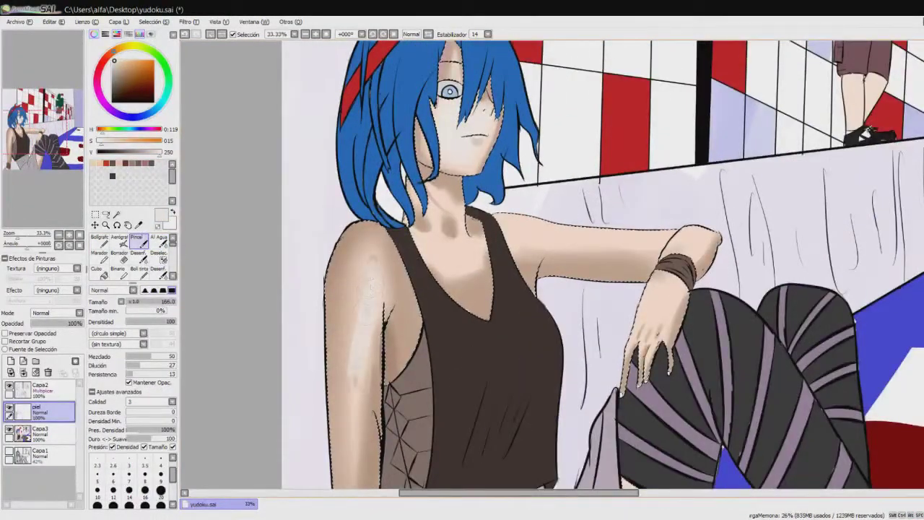
{"action": "key", "text": "c"}
{"action": "scroll", "coordinate": [604, 267], "scroll_direction": "down", "scroll_amount": 4}
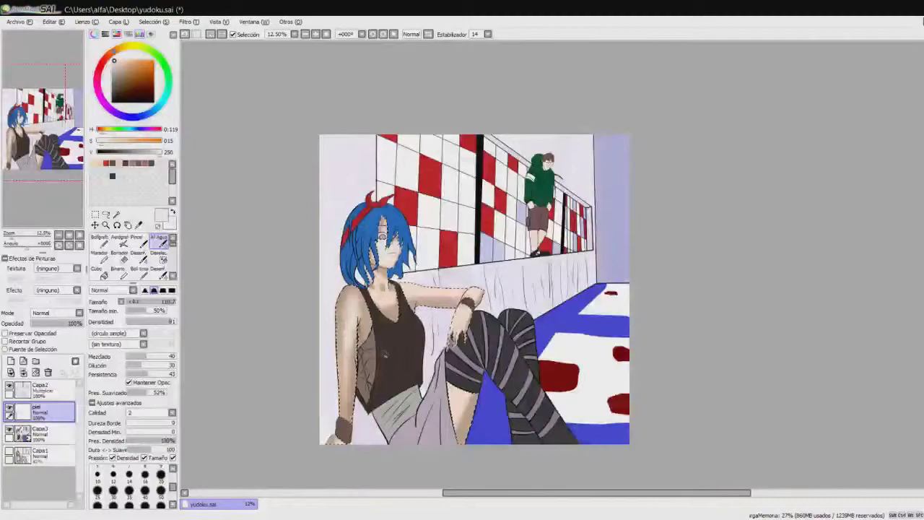
- Paint near-white highlights along the top and lower edge of the outstretched arm with Pincel and blend them with Al Agua
{"action": "scroll", "coordinate": [603, 267], "scroll_direction": "up", "scroll_amount": 3}
{"action": "scroll", "coordinate": [516, 331], "scroll_direction": "up", "scroll_amount": 1}
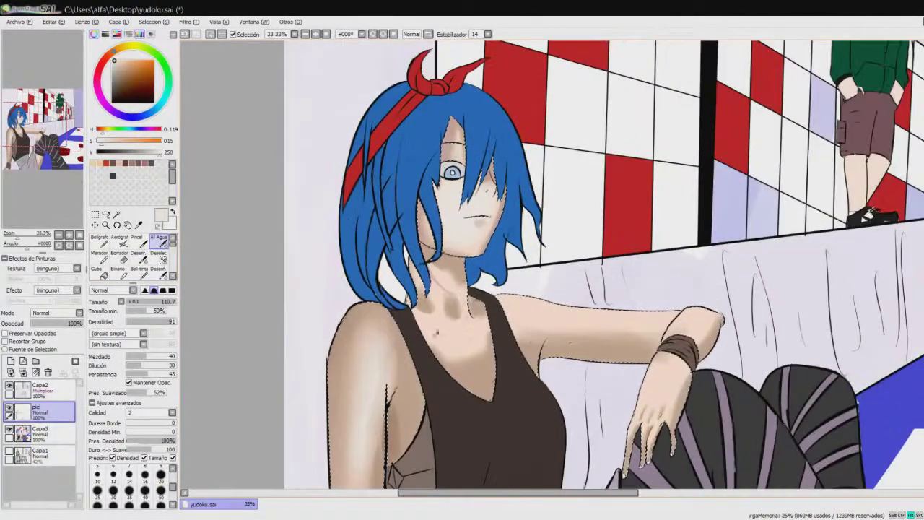
{"action": "scroll", "coordinate": [519, 308], "scroll_direction": "up", "scroll_amount": 3}
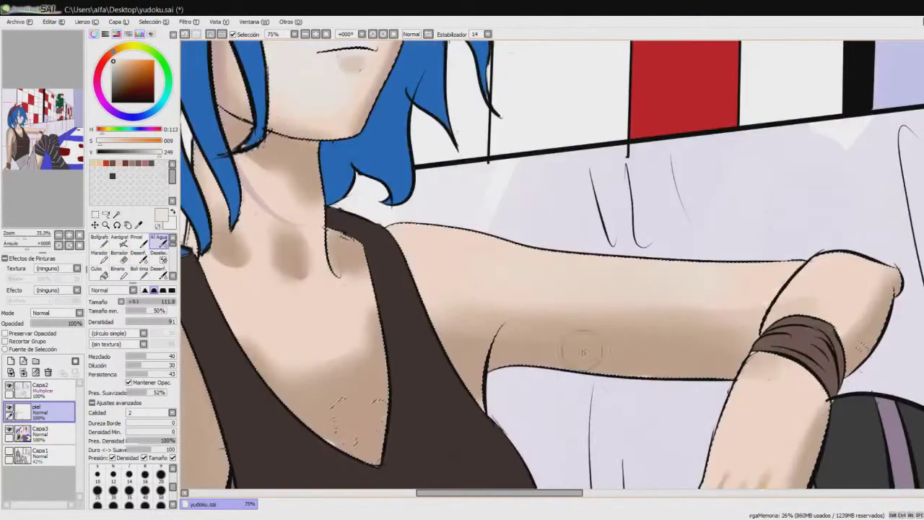
{"action": "key", "text": "b"}
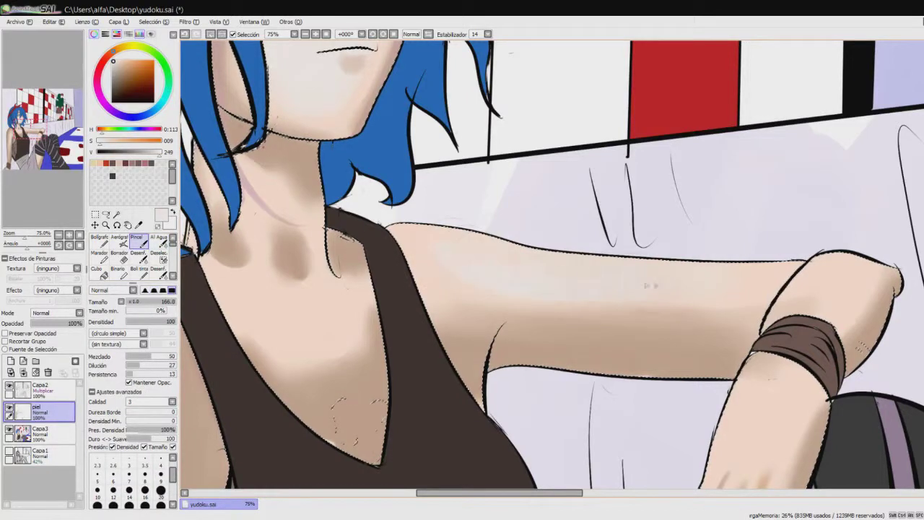
{"action": "mouse_move", "coordinate": [744, 365]}
{"action": "left_mouse_down"}
{"action": "mouse_move", "coordinate": [534, 362]}
{"action": "mouse_move", "coordinate": [744, 366]}
{"action": "left_mouse_up"}
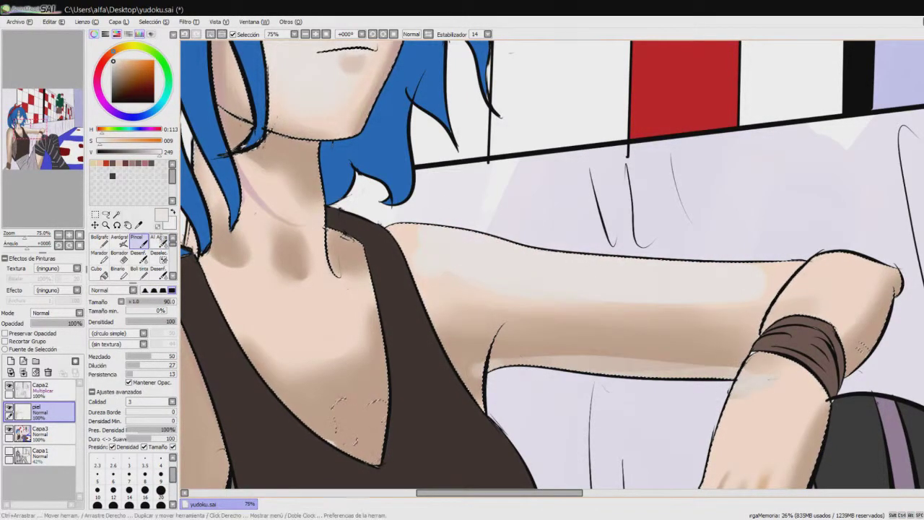
{"action": "key", "text": "c"}
{"action": "left_click_drag", "start_coordinate": [458, 275], "coordinate": [794, 278]}
- Erase the highlight that spilled onto the hand just below the wristband with Borrador at size 44
{"action": "scroll", "coordinate": [549, 260], "scroll_direction": "down", "scroll_amount": 3}
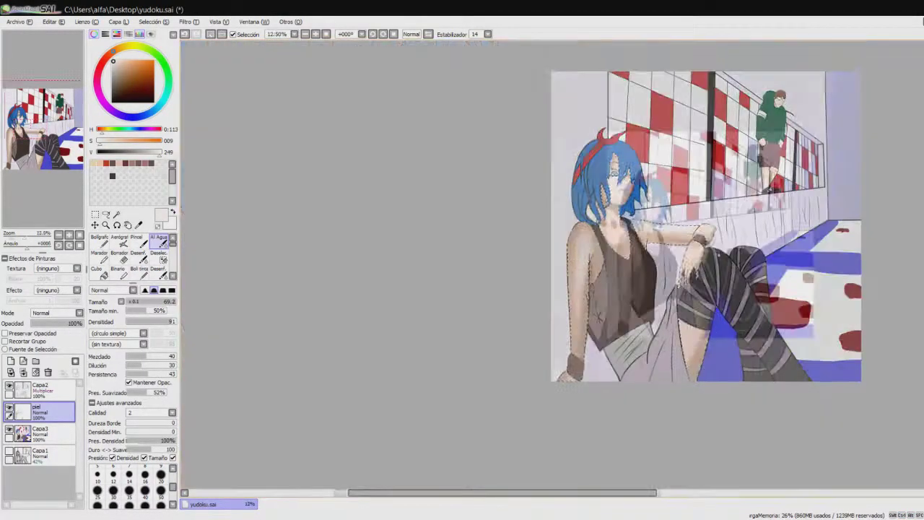
{"action": "scroll", "coordinate": [578, 253], "scroll_direction": "up", "scroll_amount": 3}
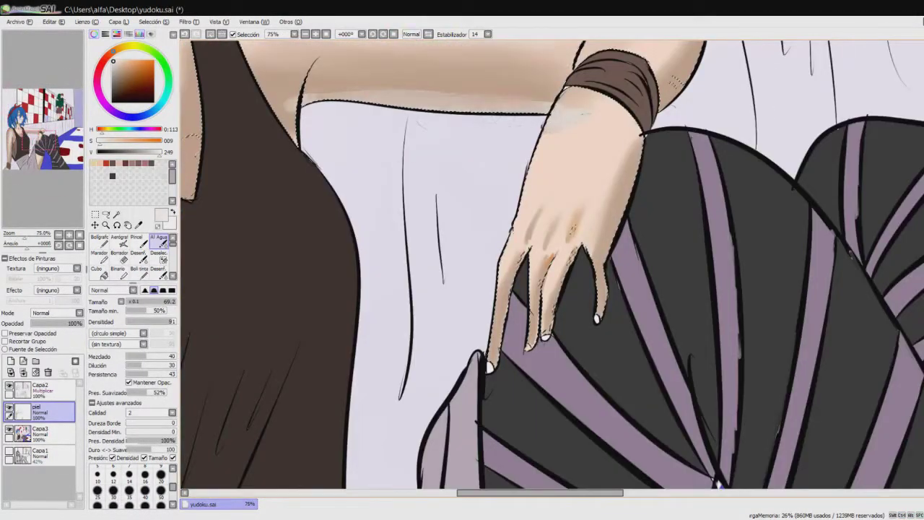
{"action": "key", "text": "e"}
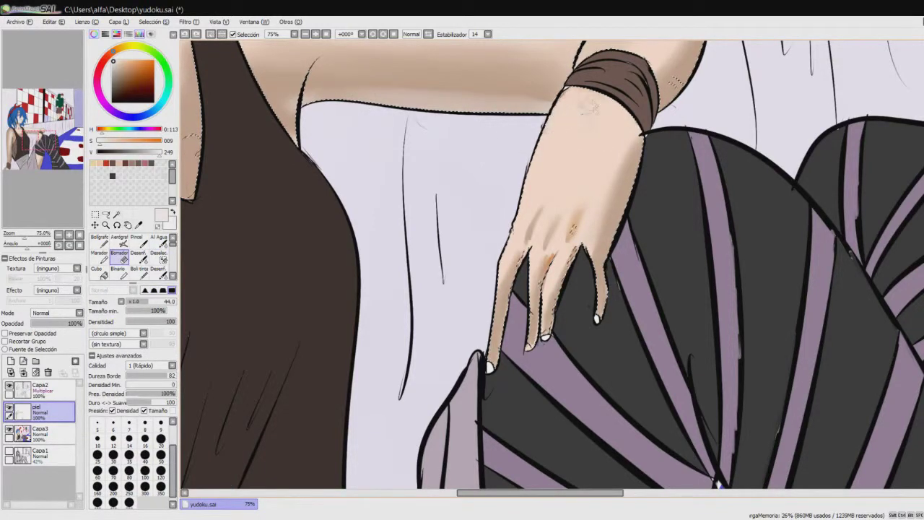
- Paint a near-white highlight on the back of the resting hand with Pincel, refine the knuckles at size 26, and soften with Al Agua
{"action": "key", "text": "b"}
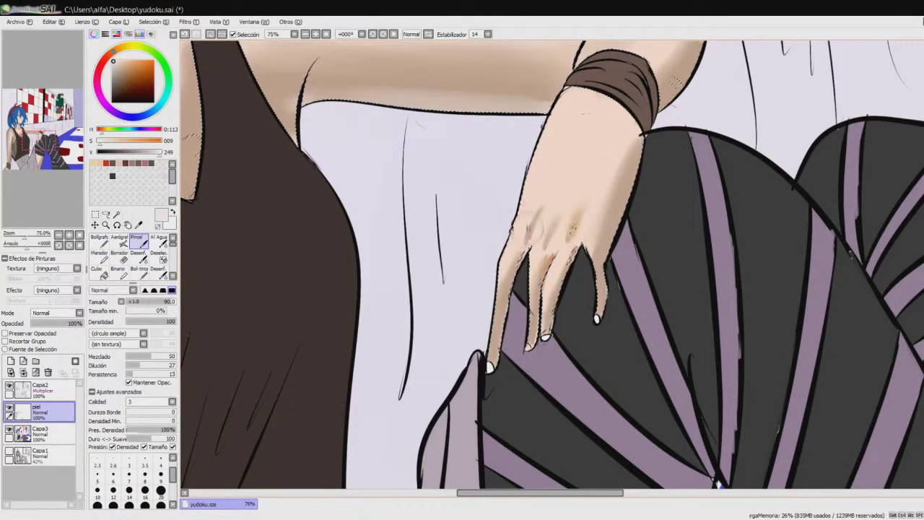
{"action": "left_click_drag", "start_coordinate": [551, 116], "coordinate": [581, 91]}
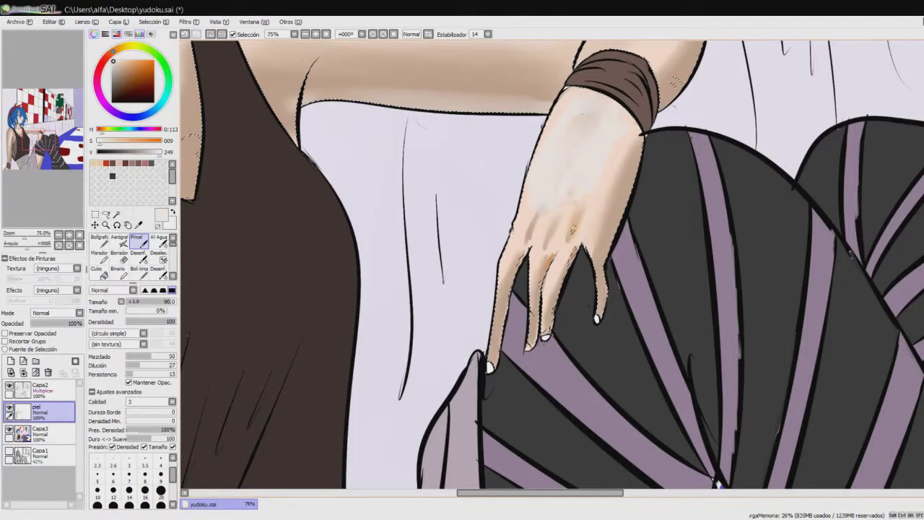
{"action": "left_click_drag", "start_coordinate": [628, 188], "coordinate": [578, 188]}
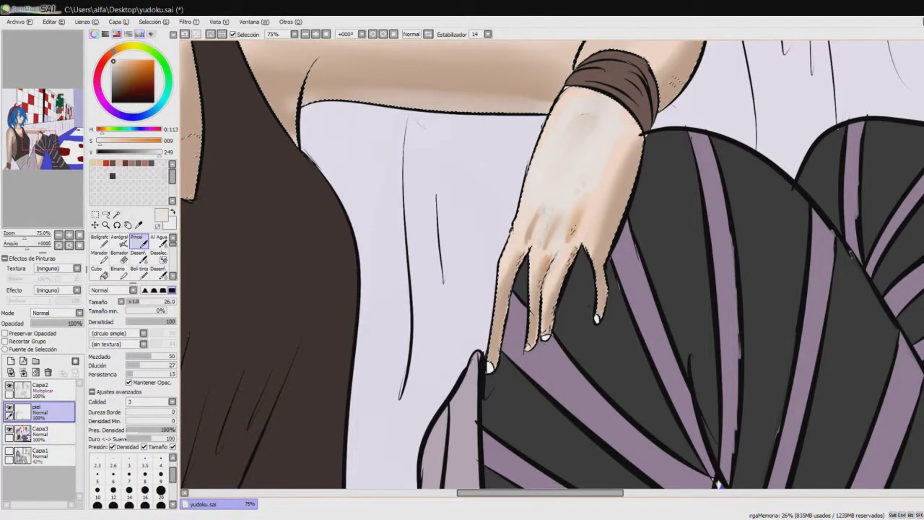
{"action": "key", "text": "c"}
- Paint a near-white highlight on the bent forearm just above the wristband with Pincel and blend it with Al Agua
{"action": "scroll", "coordinate": [567, 187], "scroll_direction": "down", "scroll_amount": 4}
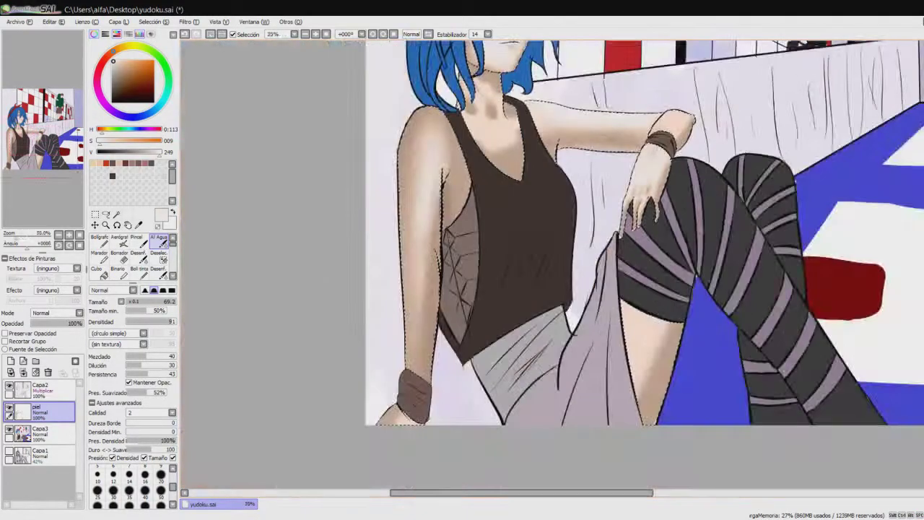
{"action": "scroll", "coordinate": [567, 187], "scroll_direction": "up", "scroll_amount": 4}
{"action": "key", "text": "b"}
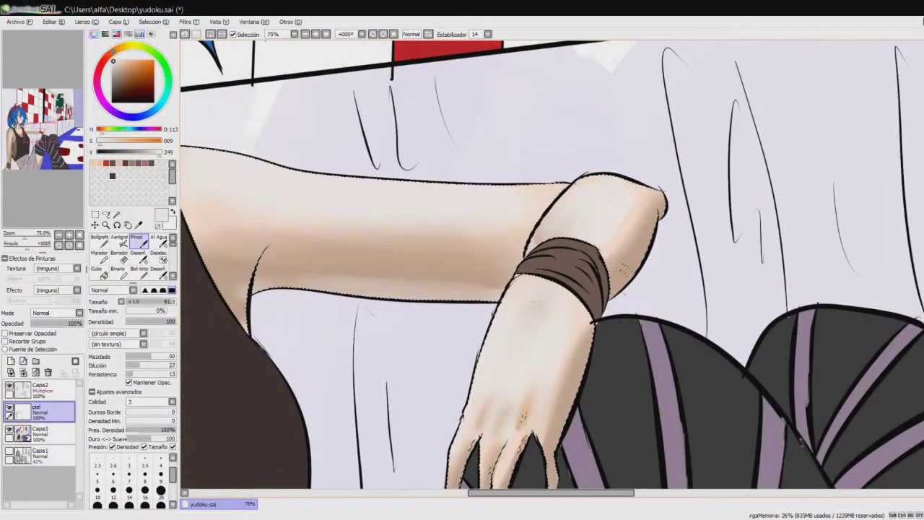
{"action": "key", "text": "c"}
- Paint a near-white highlight down the exposed thigh beside the skirt with Pincel and soften it with Al Agua
{"action": "scroll", "coordinate": [567, 187], "scroll_direction": "down", "scroll_amount": 5}
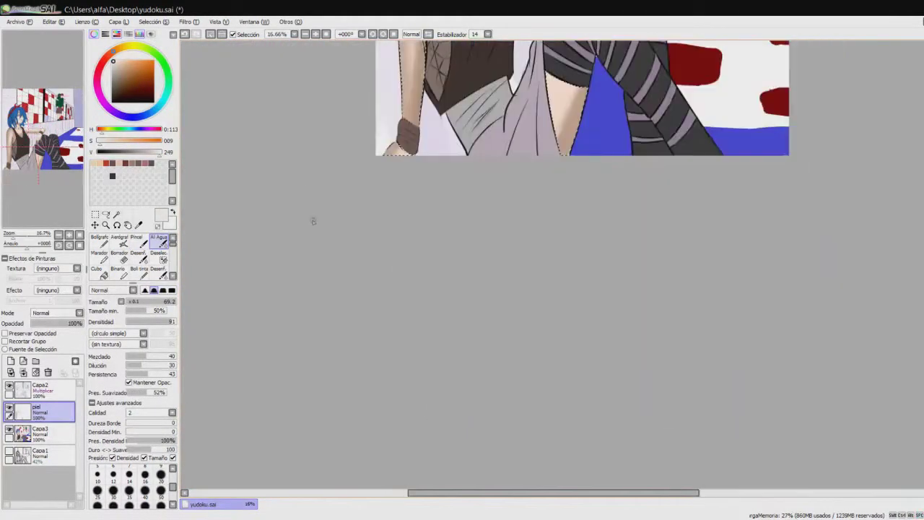
{"action": "scroll", "coordinate": [326, 176], "scroll_direction": "up", "scroll_amount": 2}
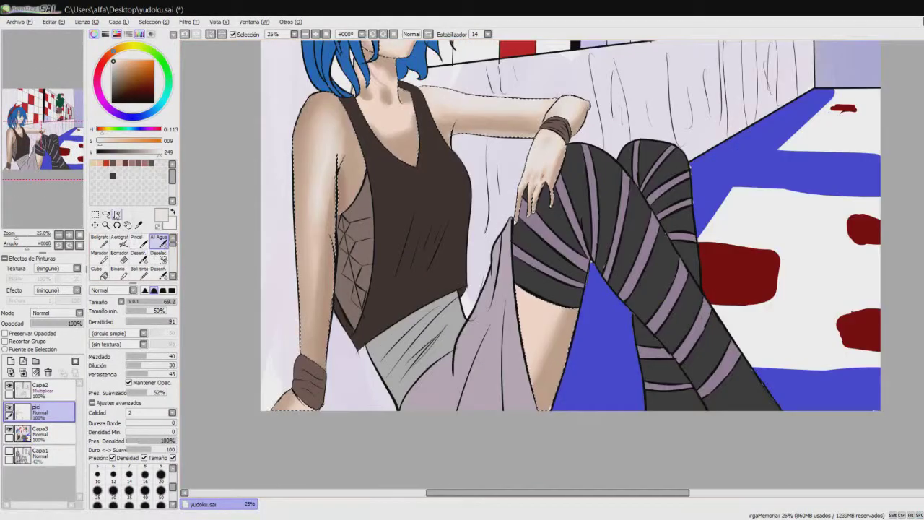
{"action": "key", "text": "b"}
{"action": "key", "text": "c"}
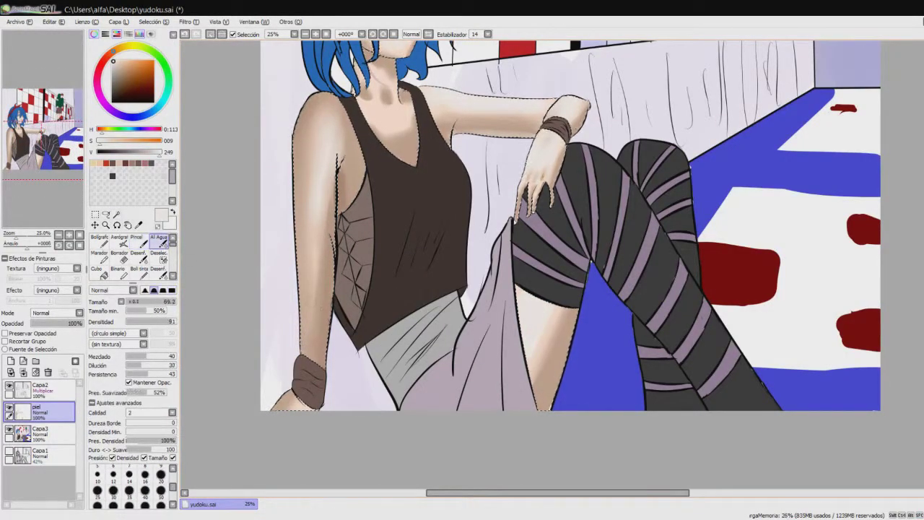
- Sample a brown and paint a shadow along the thigh's edge next to the blue floor, blending it with Al Agua
{"action": "key", "text": "b"}
{"action": "left_click", "coordinate": [338, 190], "text": "alt"}
{"action": "left_click", "coordinate": [339, 210], "text": "alt"}
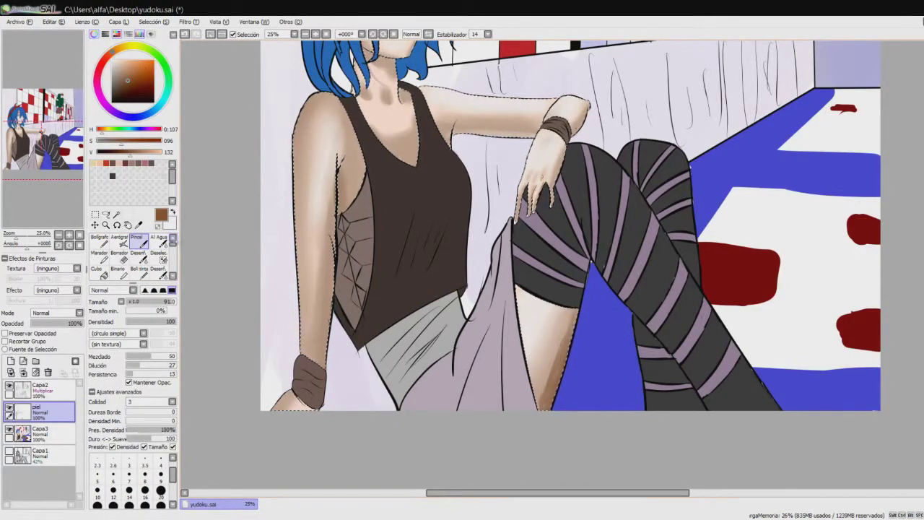
{"action": "key", "text": "c"}
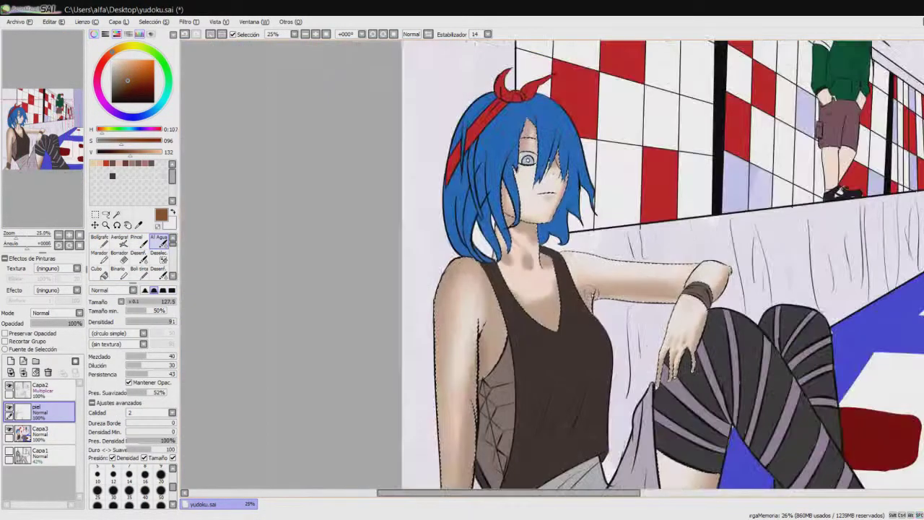
- Paint dark brown shadows under the chin and in the neck hollows with Pincel at size 24, and blend them with Al Agua
{"action": "scroll", "coordinate": [526, 220], "scroll_direction": "up", "scroll_amount": 3}
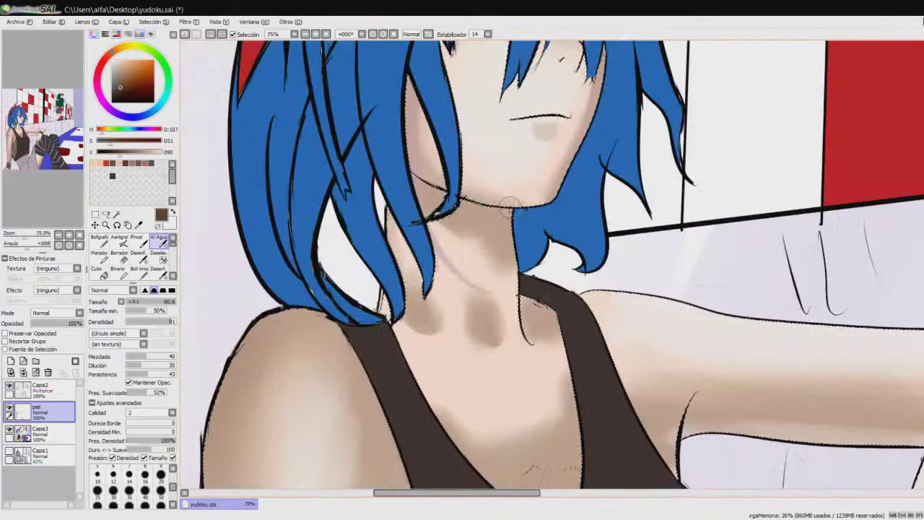
{"action": "key", "text": "e"}
{"action": "key", "text": "b"}
{"action": "left_click_drag", "start_coordinate": [510, 242], "coordinate": [434, 189]}
{"action": "left_click_drag", "start_coordinate": [479, 352], "coordinate": [467, 305]}
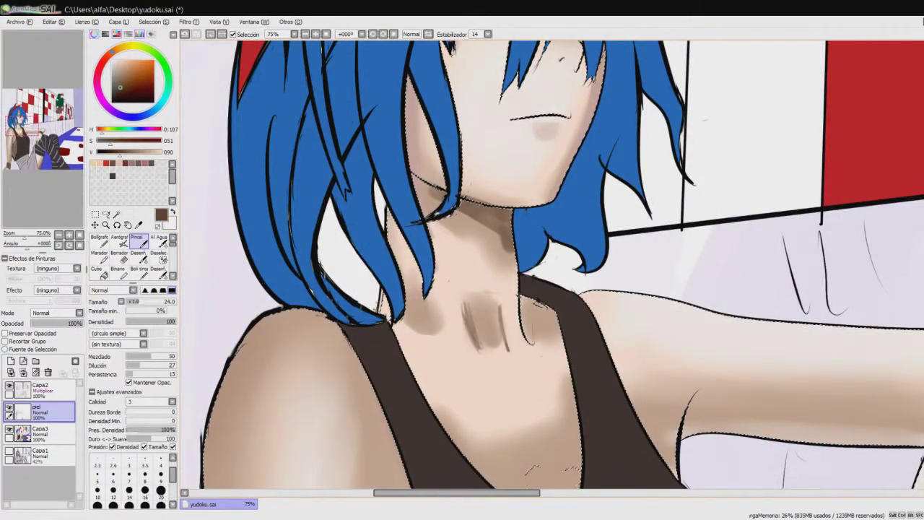
{"action": "key", "text": "c"}
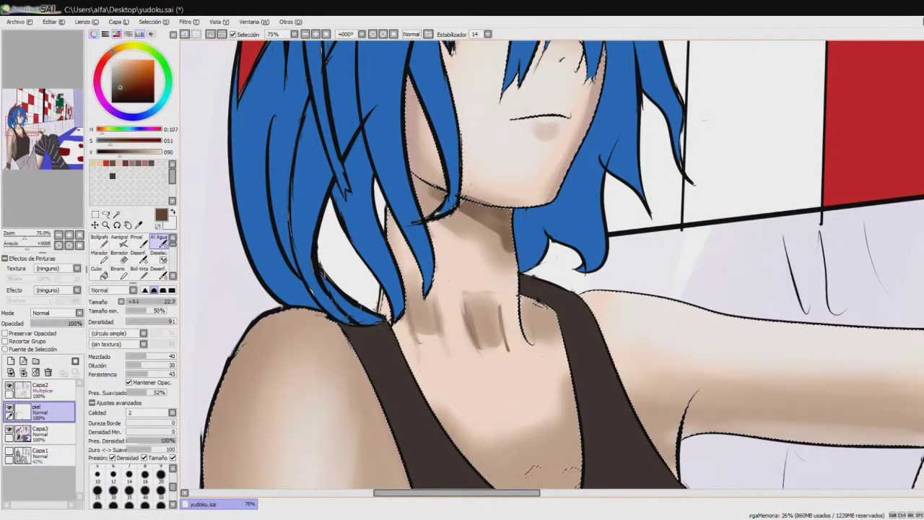
- Sample the arm's near-white highlight, paint it on the neck and upper chest with Pincel at size 57, and blend with Al Agua
{"action": "scroll", "coordinate": [552, 264], "scroll_direction": "down", "scroll_amount": 5}
{"action": "scroll", "coordinate": [552, 264], "scroll_direction": "up", "scroll_amount": 4}
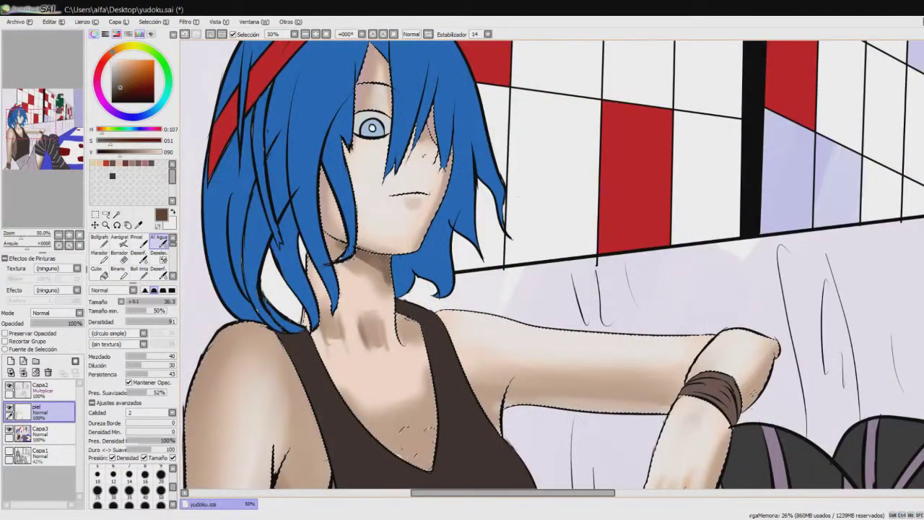
{"action": "left_click", "coordinate": [690, 376], "text": "alt"}
{"action": "key", "text": "b"}
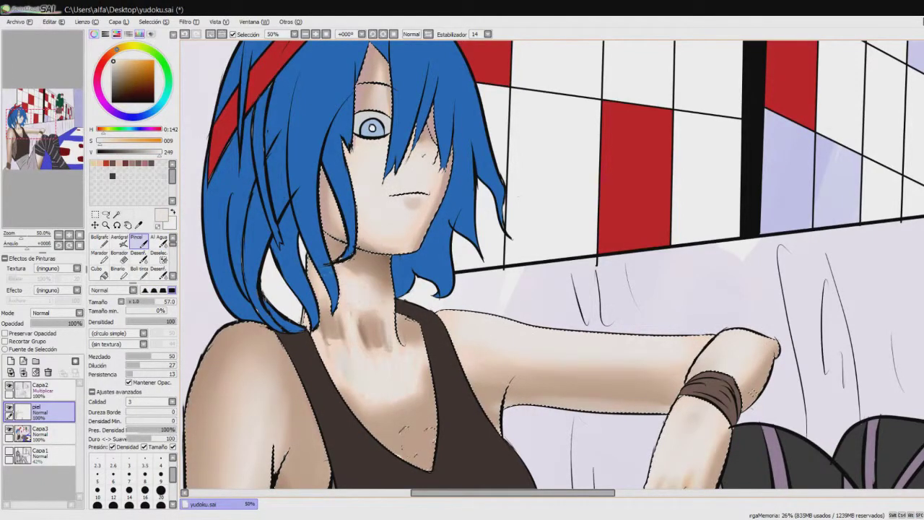
{"action": "key", "text": "c"}
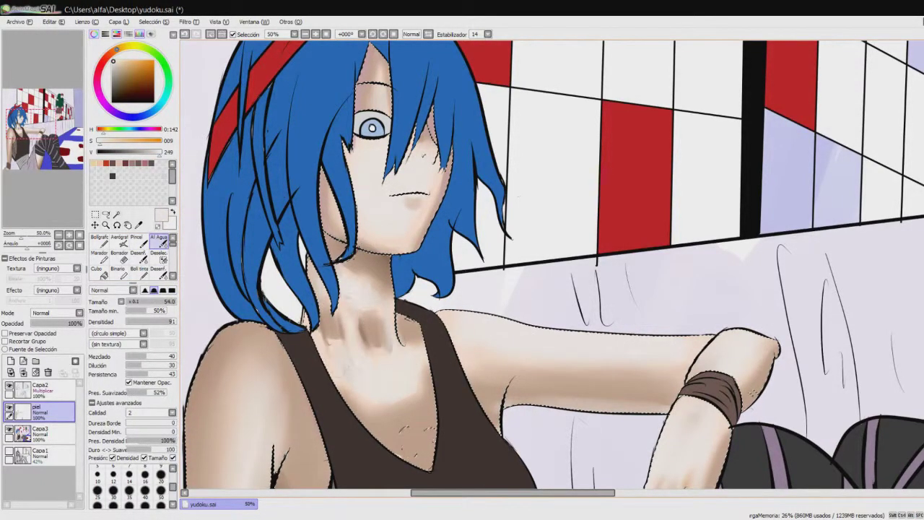
- Check the shading on the face and clear the skin selection
{"action": "scroll", "coordinate": [345, 189], "scroll_direction": "up", "scroll_amount": 2}
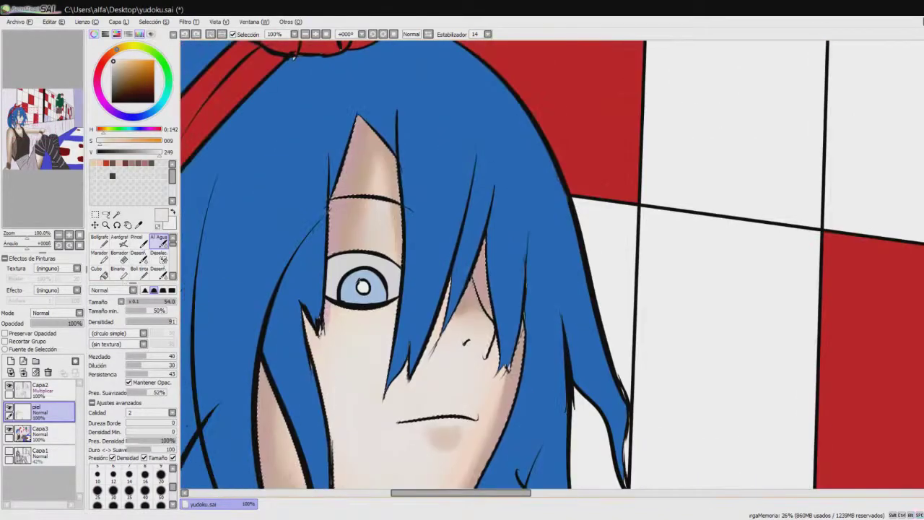
{"action": "scroll", "coordinate": [345, 190], "scroll_direction": "down", "scroll_amount": 3}
{"action": "scroll", "coordinate": [365, 289], "scroll_direction": "up", "scroll_amount": 3}
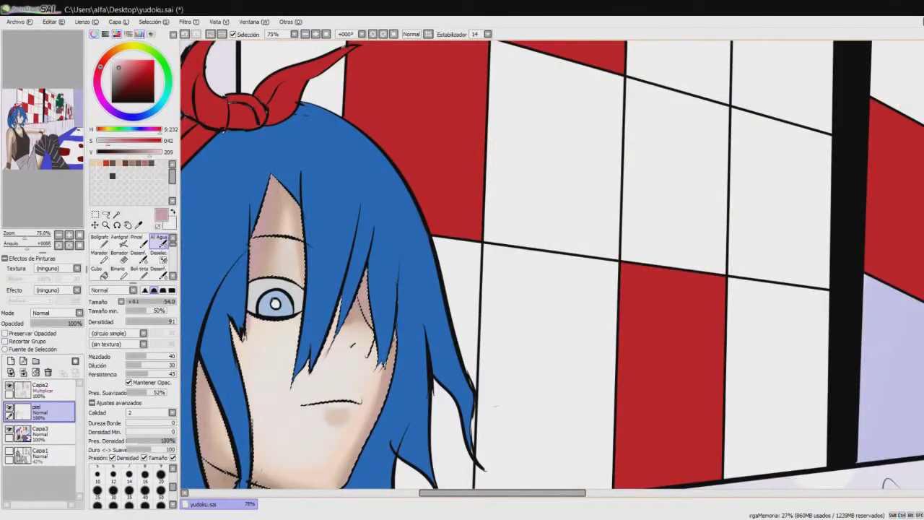
{"action": "scroll", "coordinate": [365, 289], "scroll_direction": "down", "scroll_amount": 6}
{"action": "scroll", "coordinate": [284, 233], "scroll_direction": "down", "scroll_amount": 1}
{"action": "key", "text": "ctrl"}
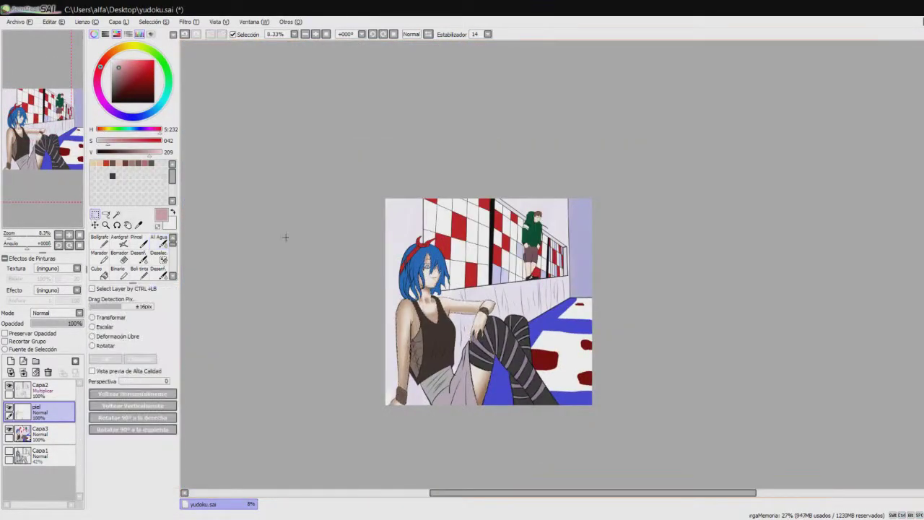
- Rename the skin layer piel sika and add a new layer above it named pelo sika
{"action": "scroll", "coordinate": [285, 233], "scroll_direction": "up", "scroll_amount": 2}
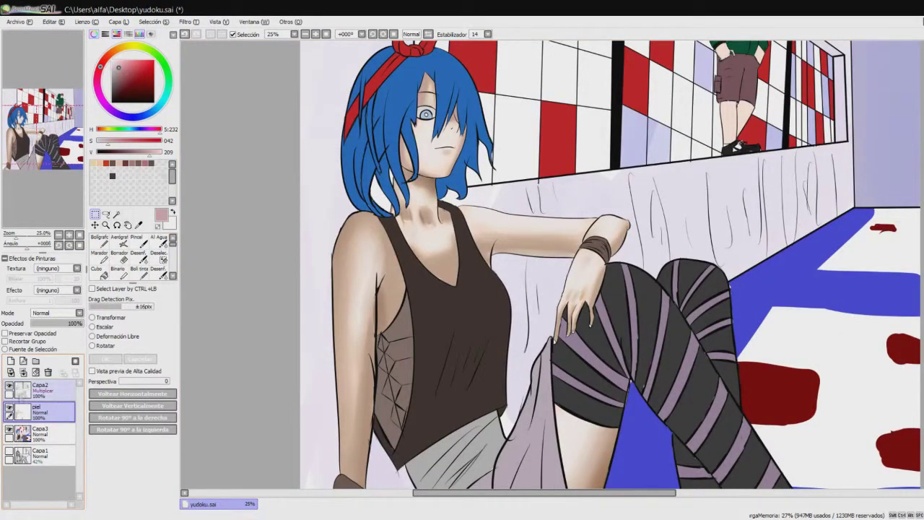
{"action": "double_click", "coordinate": [16, 409]}
{"action": "type", "text": "piel sika"}
{"action": "key", "text": "Return"}
{"action": "left_click", "coordinate": [10, 361]}
{"action": "double_click", "coordinate": [40, 409]}
{"action": "type", "text": "pelo sika"}
{"action": "key", "text": "Return"}
- Select all the blue hair sections with the magic wand, using colour difference over the whole image
{"action": "scroll", "coordinate": [324, 173], "scroll_direction": "up", "scroll_amount": 1}
{"action": "left_click", "coordinate": [117, 214]}
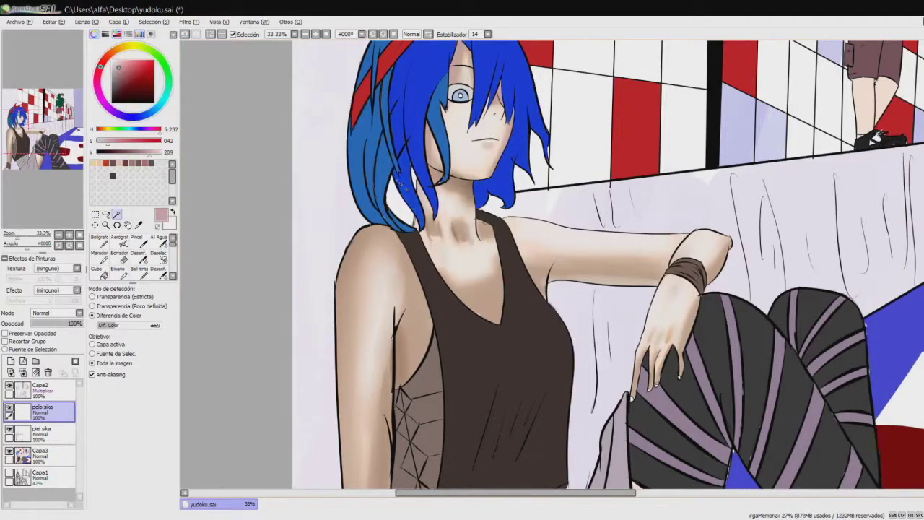
{"action": "scroll", "coordinate": [402, 216], "scroll_direction": "up", "scroll_amount": 3}
{"action": "scroll", "coordinate": [437, 272], "scroll_direction": "up", "scroll_amount": 1}
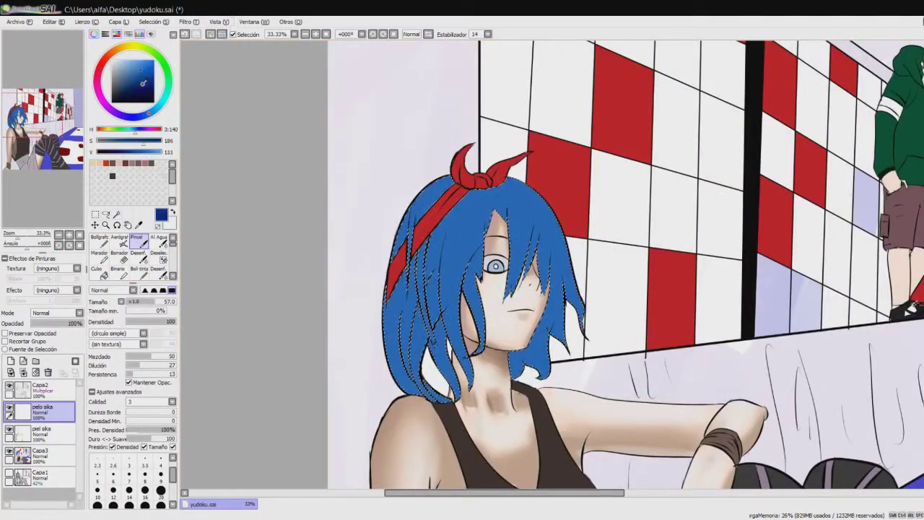
- Paint dark blue shadows on the hair roots, inner strands and tips with Pincel at sizes 60 to 77
{"action": "left_click", "coordinate": [145, 86]}
{"action": "left_click_drag", "start_coordinate": [542, 267], "coordinate": [546, 354]}
{"action": "key", "text": "bracketright"}
{"action": "left_click_drag", "start_coordinate": [545, 297], "coordinate": [545, 343]}
{"action": "left_click_drag", "start_coordinate": [528, 246], "coordinate": [520, 292]}
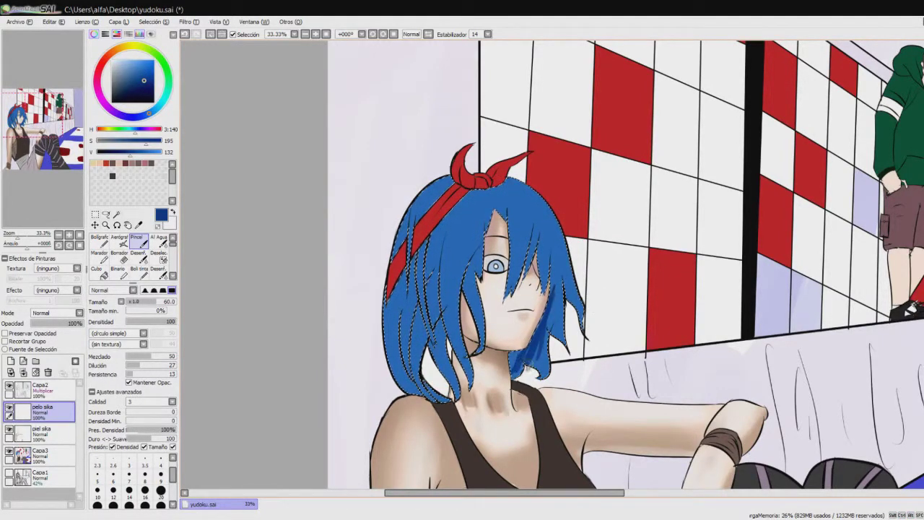
{"action": "left_click_drag", "start_coordinate": [555, 302], "coordinate": [555, 342]}
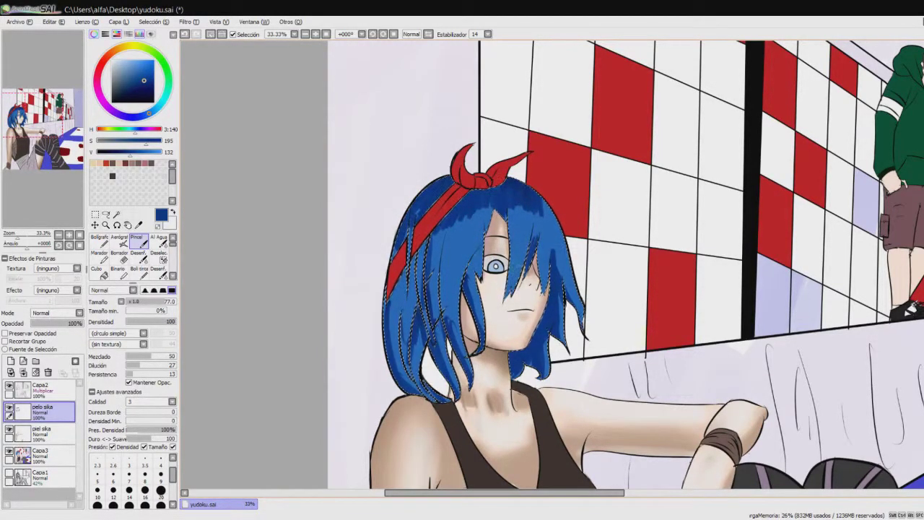
- Blend the dark blue hair shadows into the base colour with Al Agua across the crown, fringe and side strands
{"action": "key", "text": "c"}
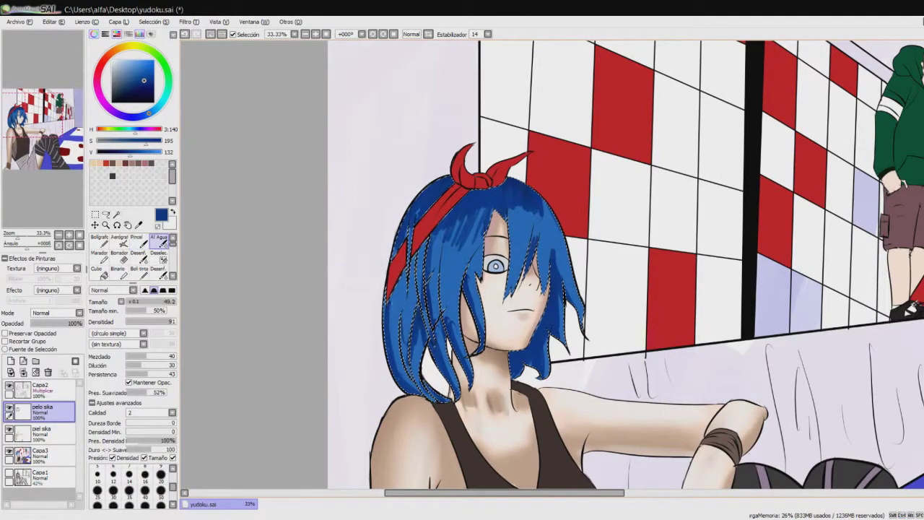
{"action": "scroll", "coordinate": [496, 267], "scroll_direction": "up", "scroll_amount": 3}
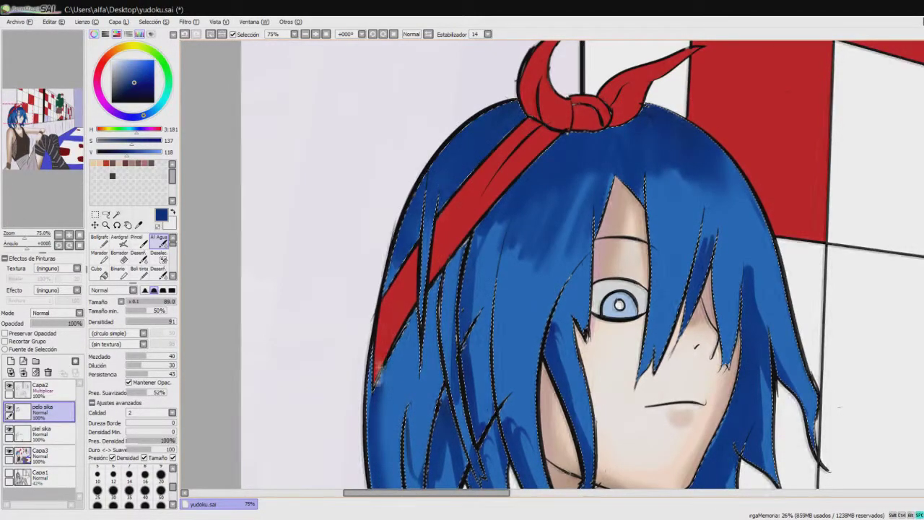
{"action": "scroll", "coordinate": [578, 267], "scroll_direction": "down", "scroll_amount": 5}
{"action": "left_click_drag", "start_coordinate": [509, 337], "coordinate": [556, 336]}
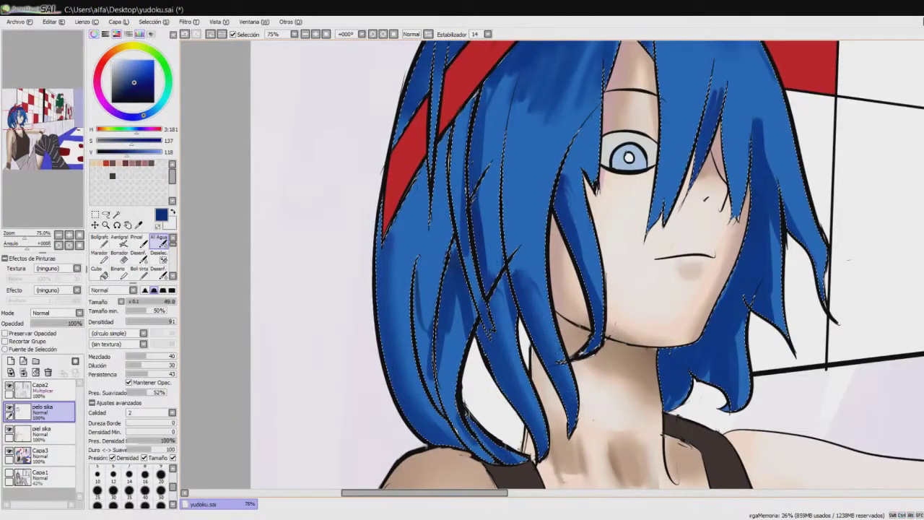
{"action": "scroll", "coordinate": [578, 267], "scroll_direction": "up", "scroll_amount": 5}
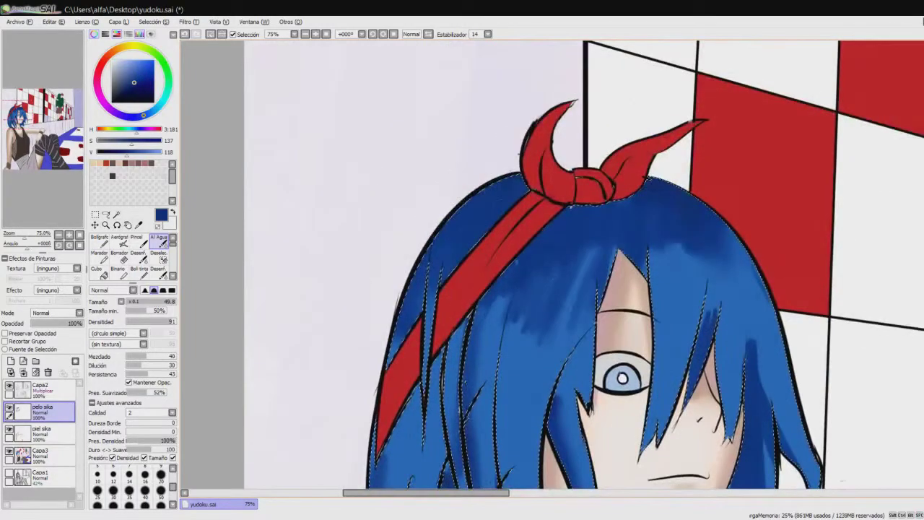
{"action": "scroll", "coordinate": [577, 267], "scroll_direction": "down", "scroll_amount": 3}
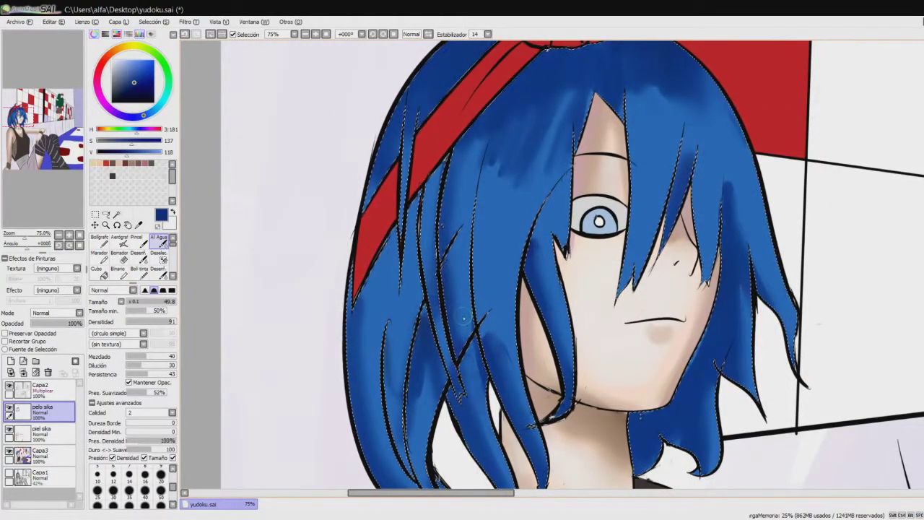
{"action": "left_click_drag", "start_coordinate": [463, 316], "coordinate": [419, 358]}
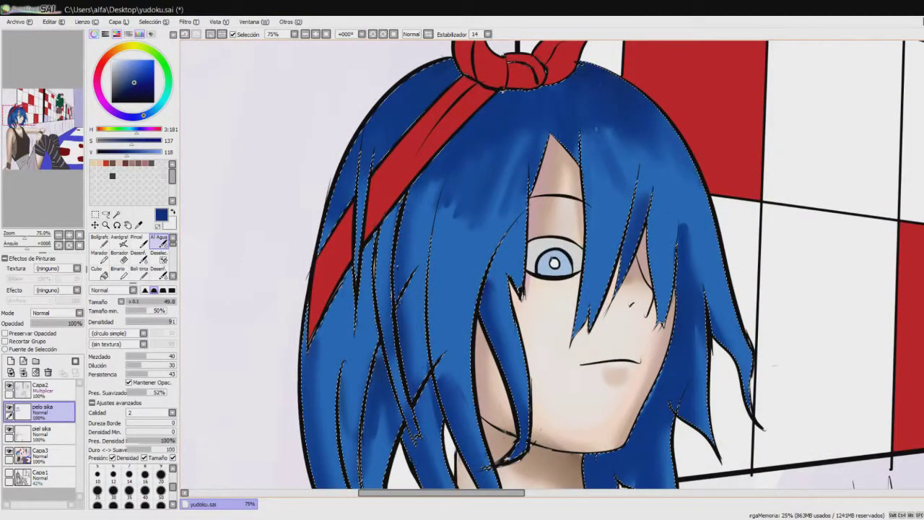
- Choose a lighter blue and paint highlight streaks on the fringe beside the visible eye with Pincel at size 48
{"action": "left_click", "coordinate": [609, 225], "text": "alt"}
{"action": "key", "text": "b"}
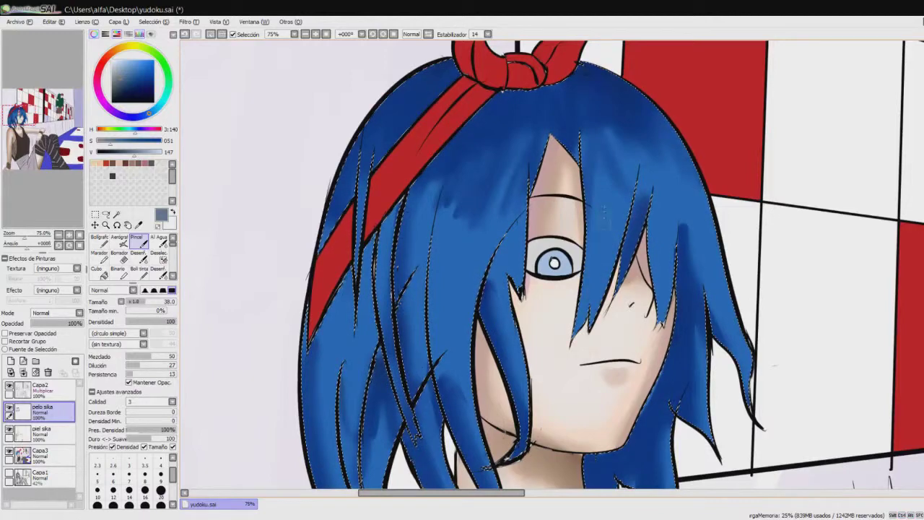
{"action": "left_click", "coordinate": [621, 439], "text": "alt"}
{"action": "left_click", "coordinate": [581, 150], "text": "alt"}
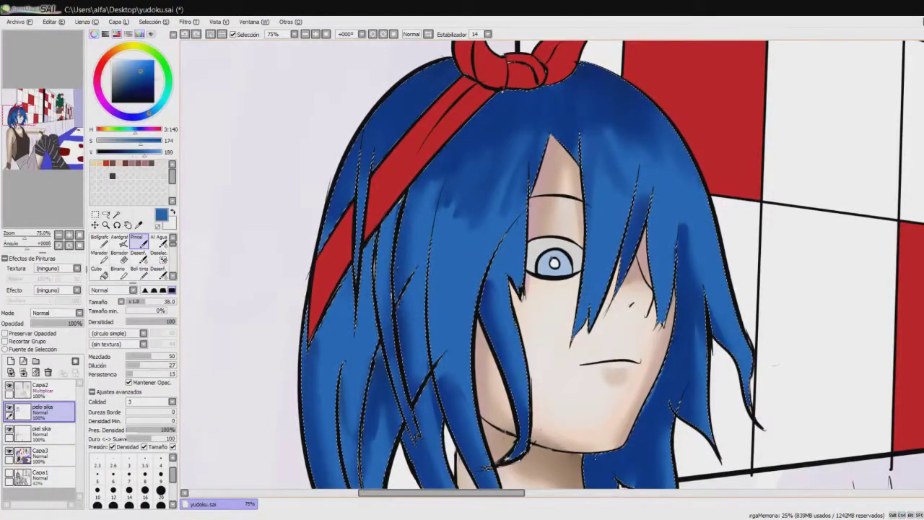
{"action": "scroll", "coordinate": [592, 234], "scroll_direction": "down", "scroll_amount": 3}
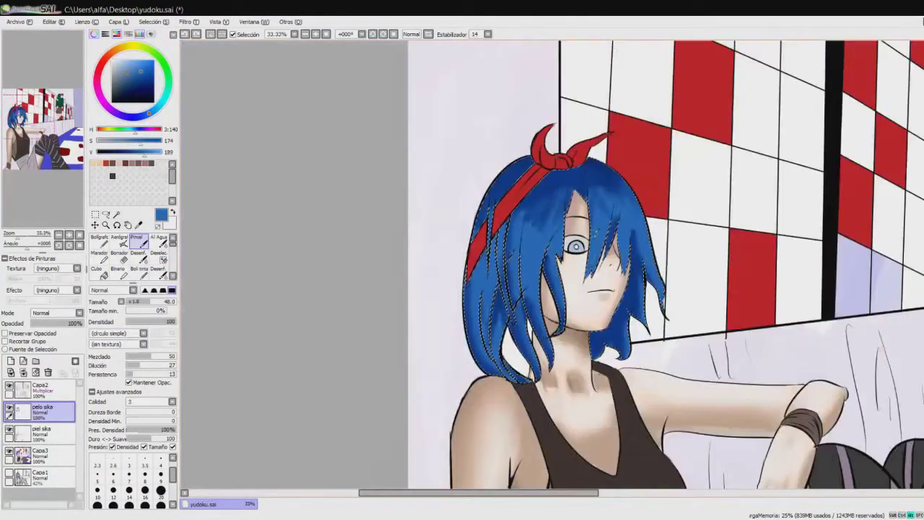
{"action": "scroll", "coordinate": [582, 195], "scroll_direction": "up", "scroll_amount": 3}
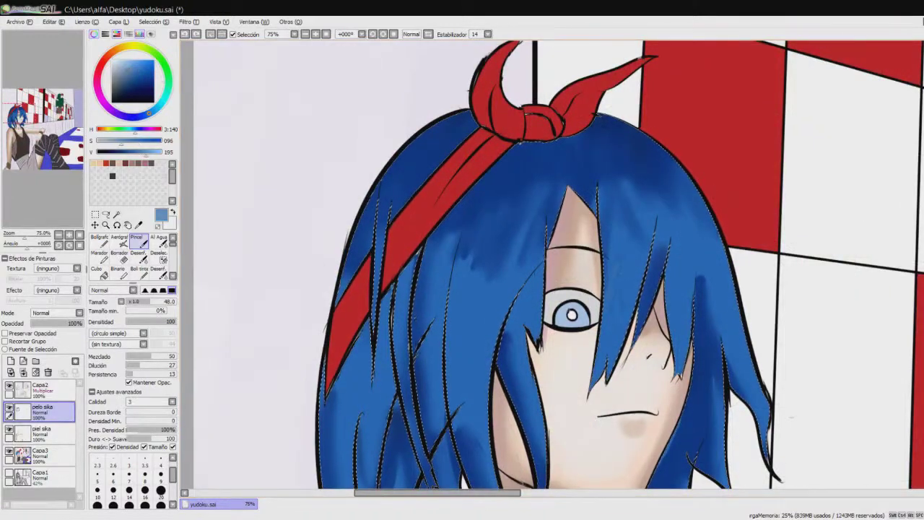
{"action": "left_click", "coordinate": [571, 314], "text": "alt"}
{"action": "left_click", "coordinate": [590, 127], "text": "alt"}
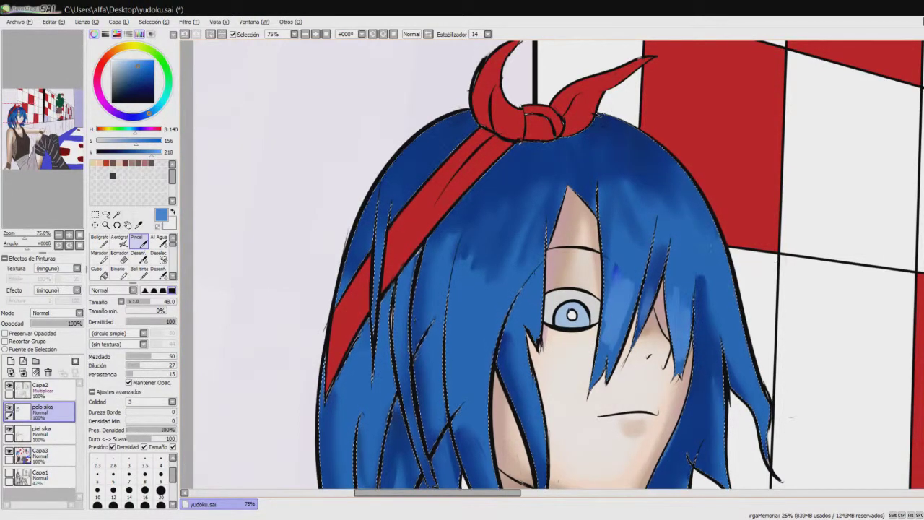
- Add lighter blue streaks to the side strands with Pincel and blend the hair highlights with Al Agua
{"action": "scroll", "coordinate": [549, 267], "scroll_direction": "down", "scroll_amount": 3}
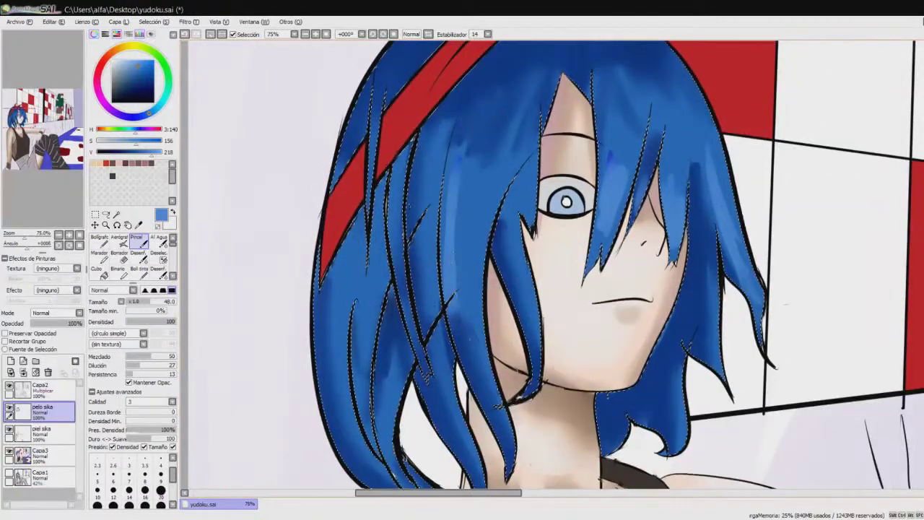
{"action": "scroll", "coordinate": [549, 267], "scroll_direction": "down", "scroll_amount": 3}
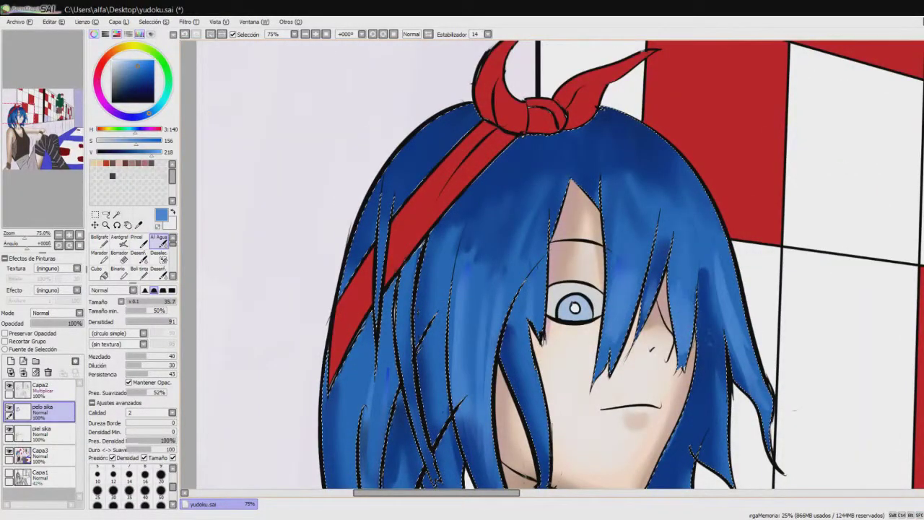
{"action": "scroll", "coordinate": [549, 267], "scroll_direction": "down", "scroll_amount": 3}
{"action": "scroll", "coordinate": [549, 267], "scroll_direction": "down", "scroll_amount": 3}
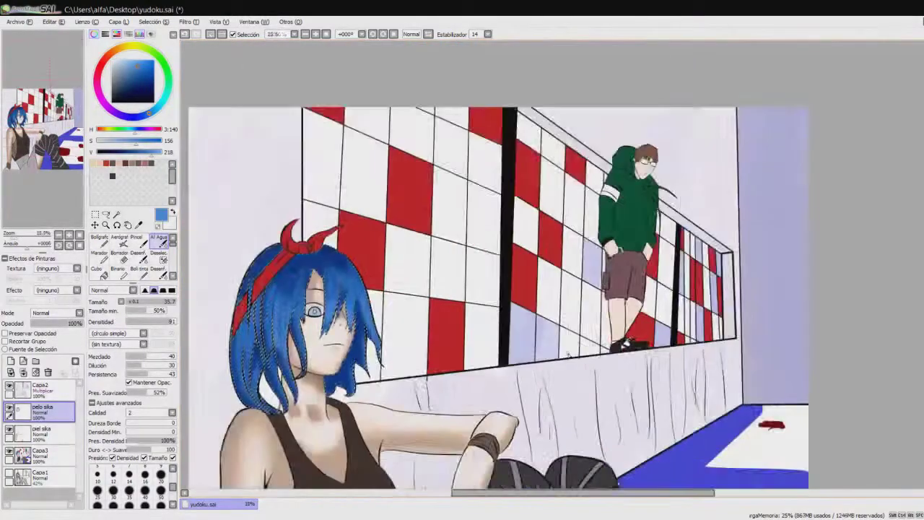
{"action": "scroll", "coordinate": [280, 310], "scroll_direction": "up", "scroll_amount": 2}
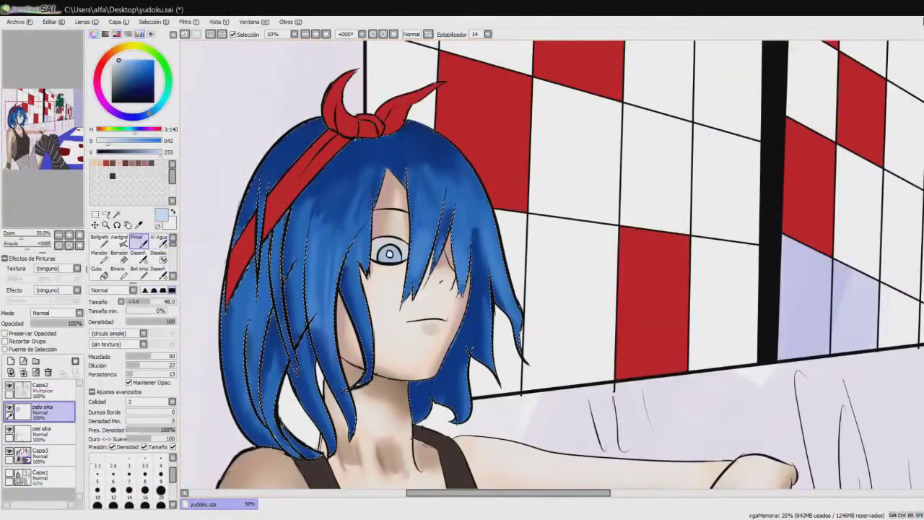
- Try painting rough pale-blue highlights across the fringe and side hair with the Pincel brush on the pelo sika layer
{"action": "left_click_drag", "start_coordinate": [287, 240], "coordinate": [268, 343]}
{"action": "mouse_move", "coordinate": [257, 249]}
{"action": "left_mouse_down"}
{"action": "mouse_move", "coordinate": [271, 361]}
{"action": "mouse_move", "coordinate": [261, 393]}
{"action": "left_mouse_up"}
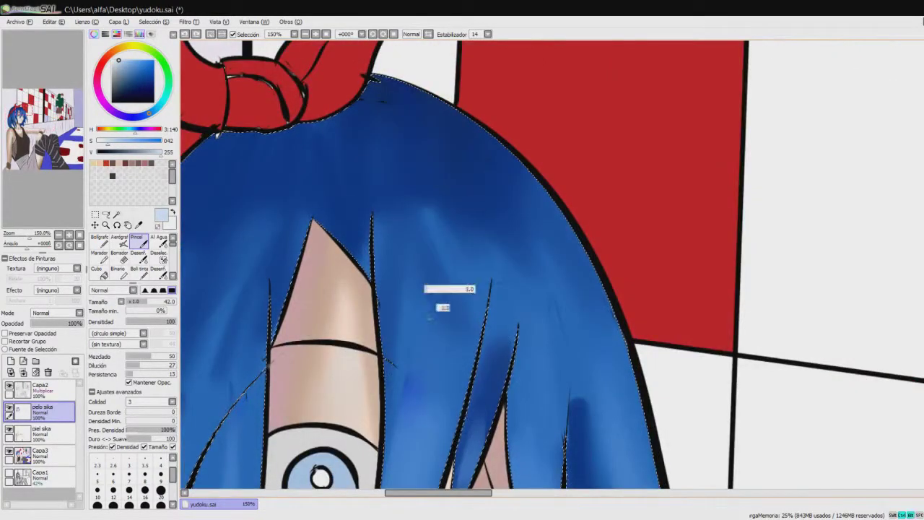
{"action": "left_click_drag", "start_coordinate": [425, 307], "coordinate": [406, 356]}
{"action": "left_click_drag", "start_coordinate": [424, 278], "coordinate": [434, 280]}
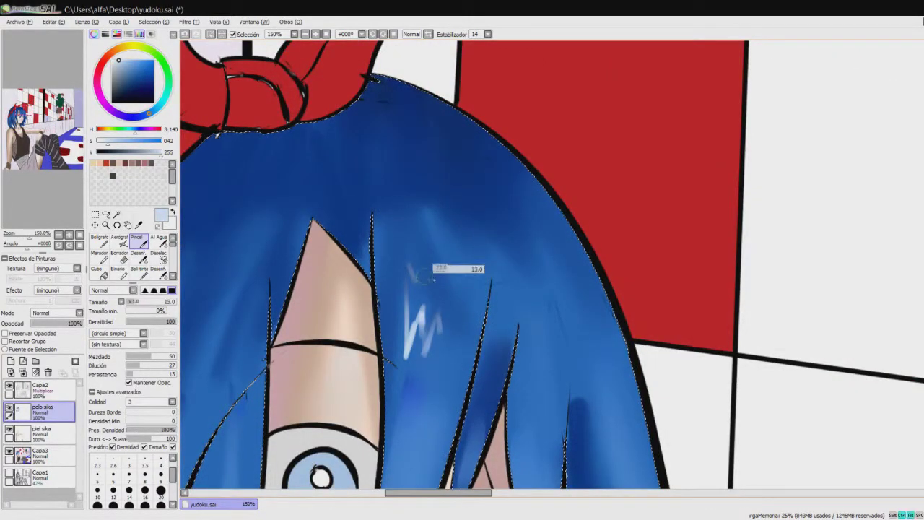
{"action": "mouse_move", "coordinate": [531, 325]}
{"action": "left_mouse_down"}
{"action": "mouse_move", "coordinate": [505, 223]}
{"action": "mouse_move", "coordinate": [456, 185]}
{"action": "mouse_move", "coordinate": [520, 206]}
{"action": "mouse_move", "coordinate": [553, 245]}
{"action": "left_mouse_up"}
{"action": "left_click", "coordinate": [455, 185], "text": "alt"}
{"action": "left_click", "coordinate": [456, 185], "text": "alt"}
{"action": "left_click_drag", "start_coordinate": [506, 362], "coordinate": [466, 129]}
{"action": "scroll", "coordinate": [528, 272], "scroll_direction": "down", "scroll_amount": 4}
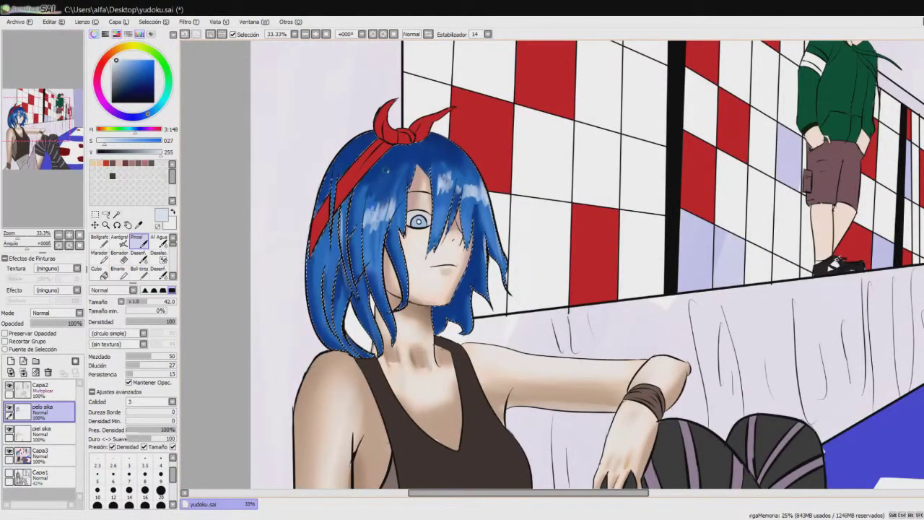
- Try blending the pale highlight above the eye into the blue fringe with the Al Agua brush
{"action": "key", "text": "c"}
{"action": "scroll", "coordinate": [393, 141], "scroll_direction": "up", "scroll_amount": 3}
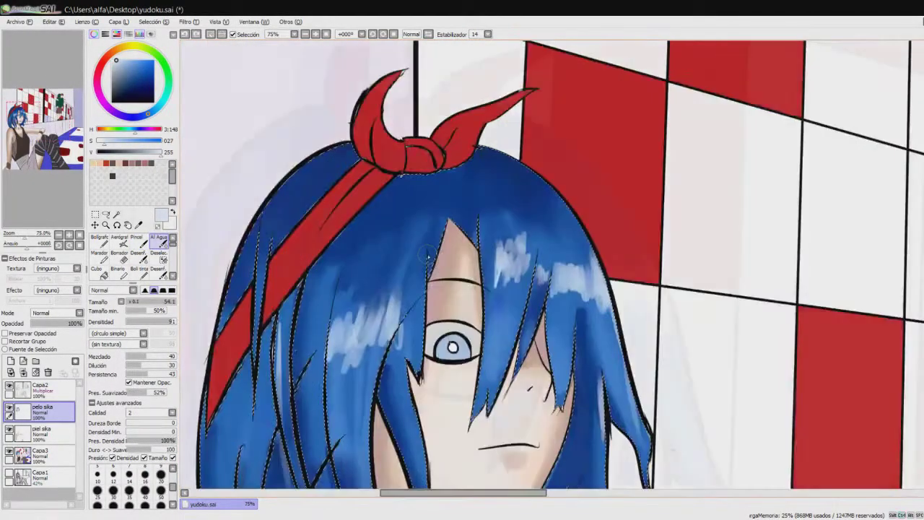
{"action": "left_click", "coordinate": [383, 286], "text": "alt"}
{"action": "left_click_drag", "start_coordinate": [372, 282], "coordinate": [390, 282]}
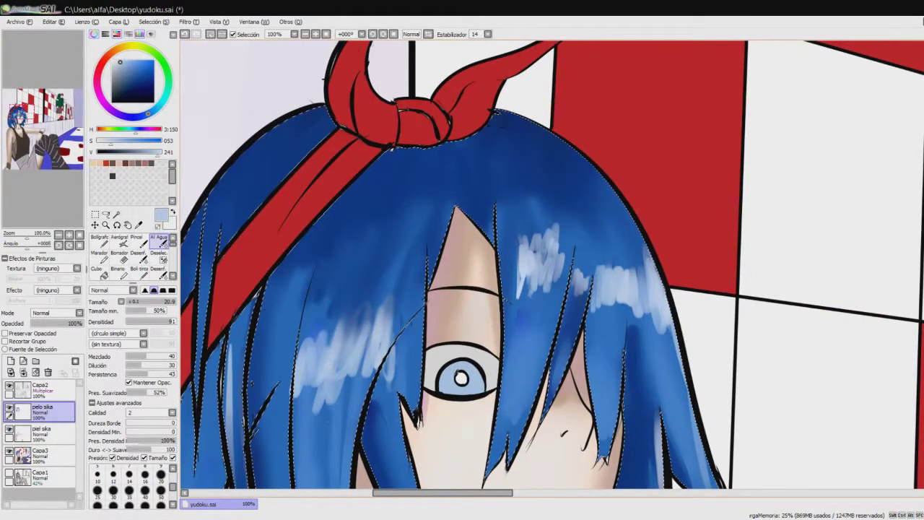
{"action": "left_click_drag", "start_coordinate": [541, 263], "coordinate": [570, 263]}
{"action": "left_click_drag", "start_coordinate": [638, 262], "coordinate": [627, 262]}
{"action": "left_click_drag", "start_coordinate": [629, 268], "coordinate": [632, 285]}
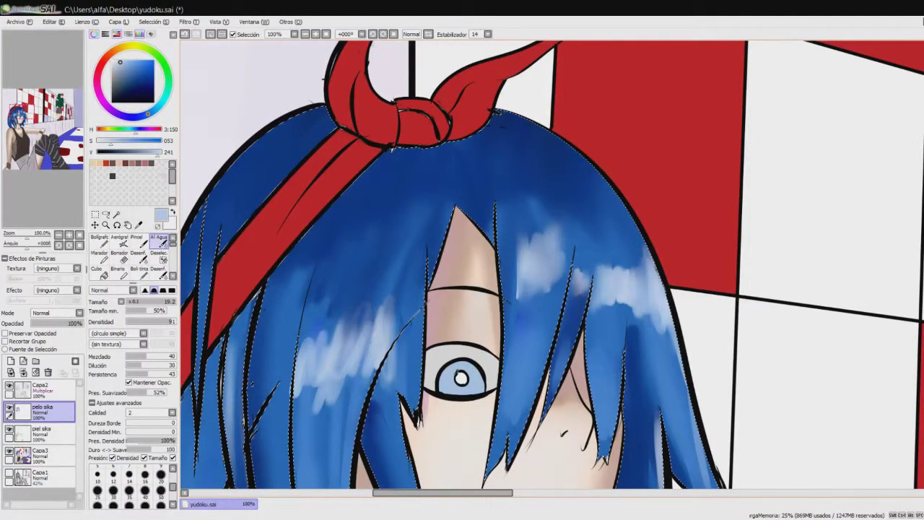
- Try softening the fringe highlights further with the Al Agua brush at size 51
{"action": "scroll", "coordinate": [462, 263], "scroll_direction": "down", "scroll_amount": 3}
{"action": "scroll", "coordinate": [463, 264], "scroll_direction": "down", "scroll_amount": 3}
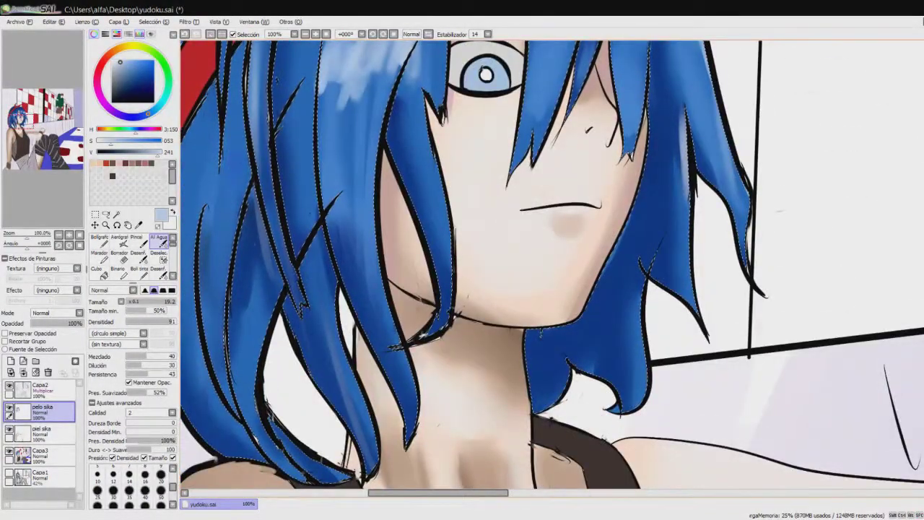
{"action": "scroll", "coordinate": [462, 264], "scroll_direction": "down", "scroll_amount": 1}
{"action": "left_click_drag", "start_coordinate": [477, 125], "coordinate": [506, 125]}
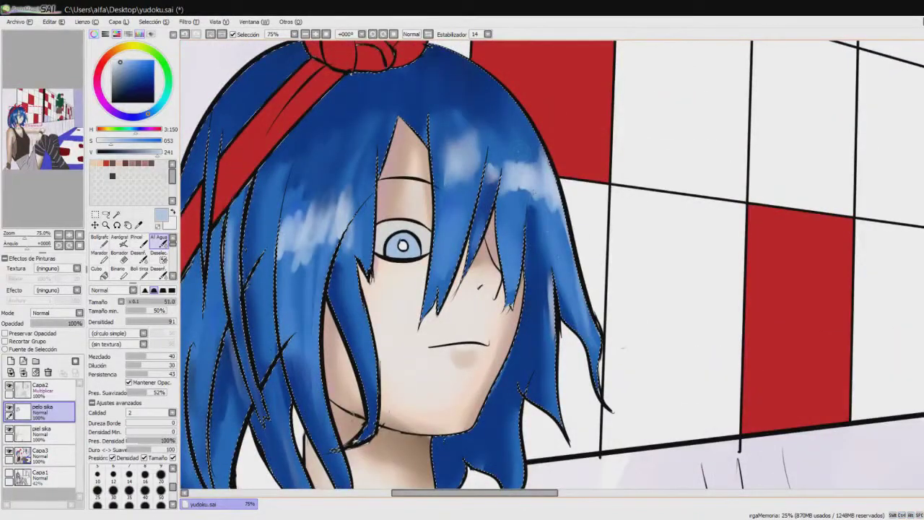
{"action": "left_click_drag", "start_coordinate": [533, 190], "coordinate": [525, 260]}
{"action": "left_click_drag", "start_coordinate": [450, 144], "coordinate": [456, 181]}
- Switch to the Boli tinta brush and undo the pale highlights painted on the hair
{"action": "left_click", "coordinate": [531, 217], "text": "alt"}
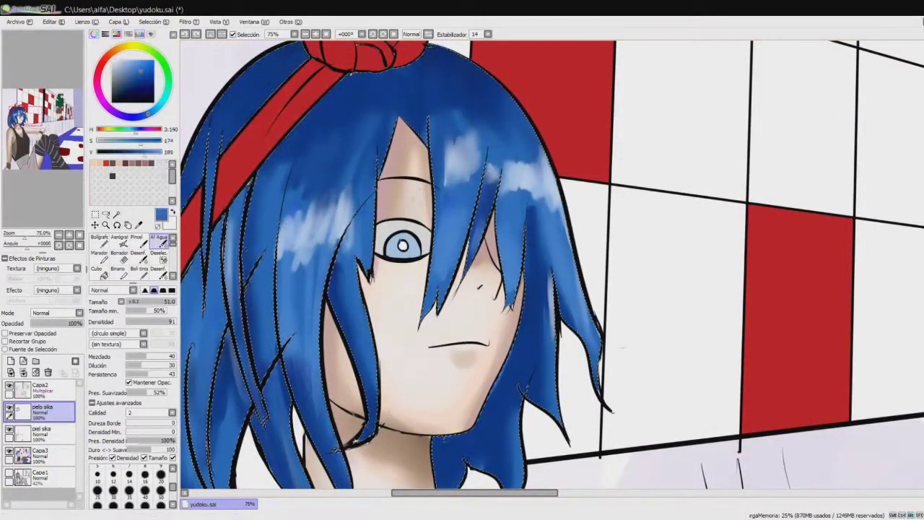
{"action": "key", "text": "b"}
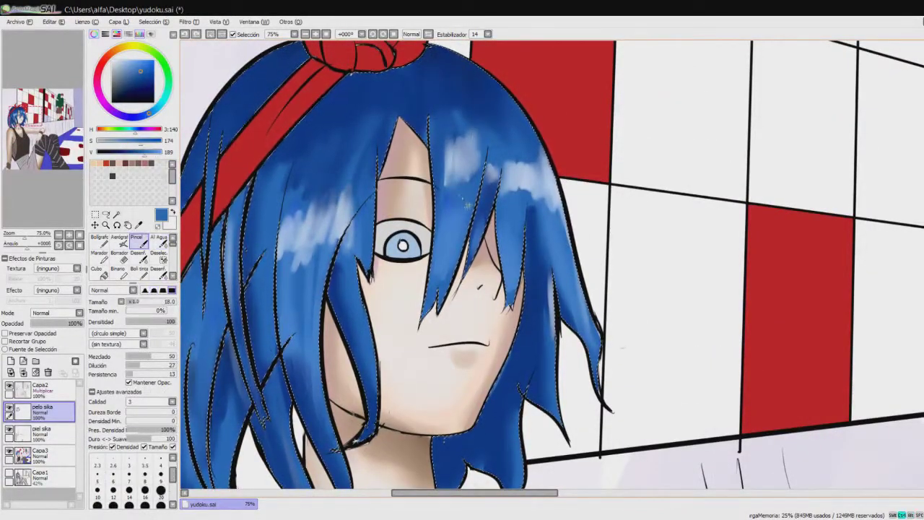
{"action": "key", "text": "m"}
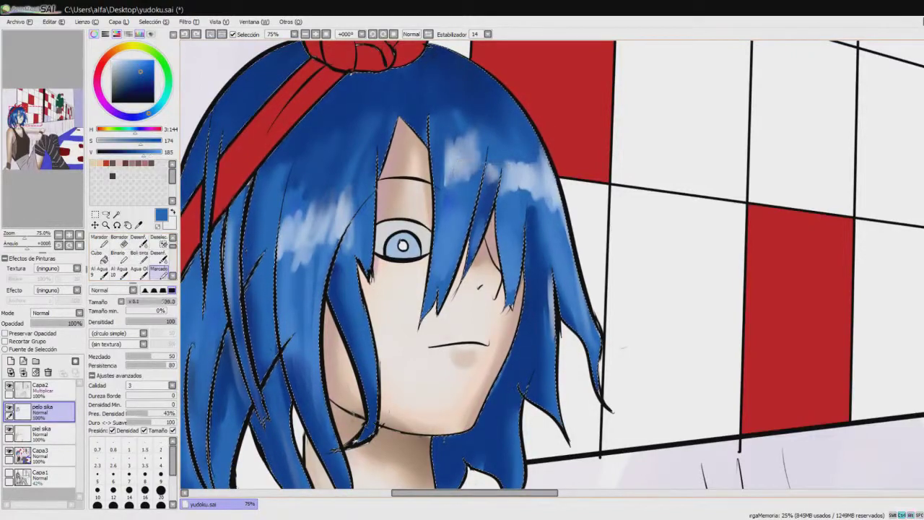
{"action": "scroll", "coordinate": [461, 111], "scroll_direction": "up", "scroll_amount": 4}
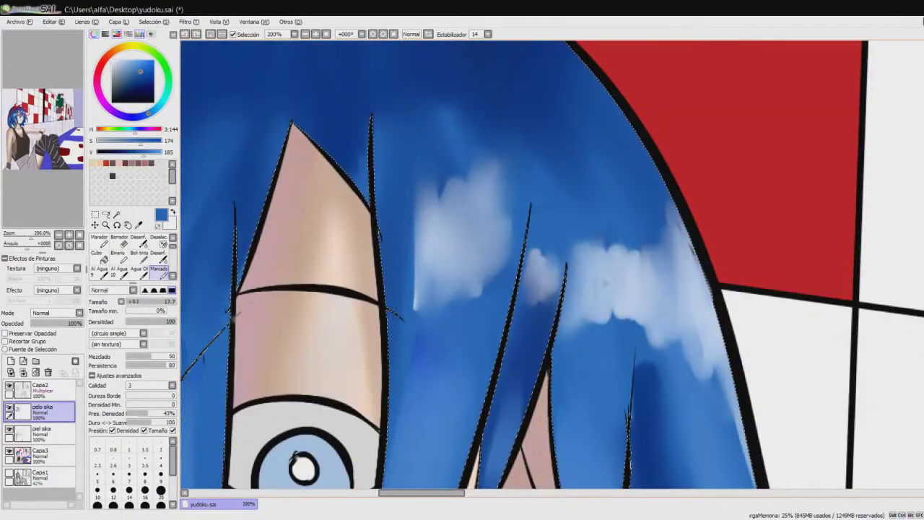
{"action": "key", "text": "n"}
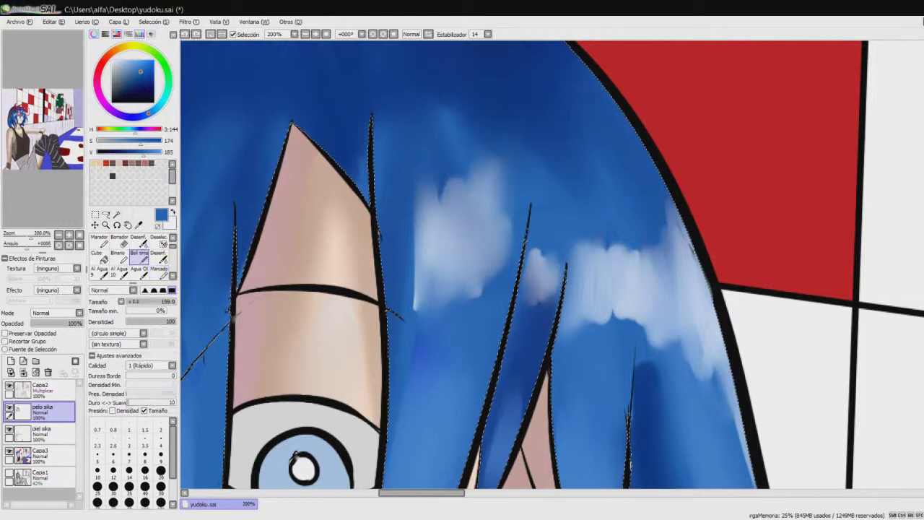
{"action": "scroll", "coordinate": [607, 289], "scroll_direction": "down", "scroll_amount": 5}
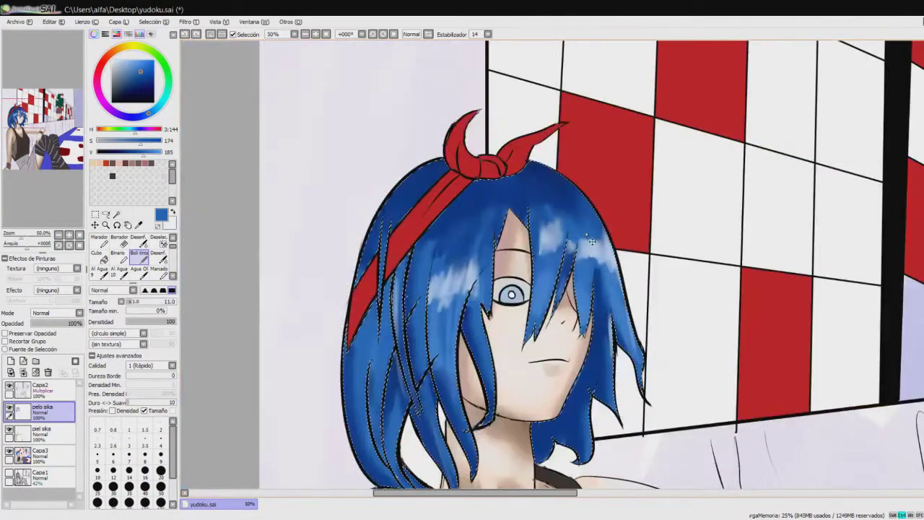
{"action": "key", "text": "ctrl+z"}
- Draw a jagged band of pale-blue highlight strokes across the fringe with the Boli tinta brush
{"action": "scroll", "coordinate": [591, 242], "scroll_direction": "up", "scroll_amount": 1}
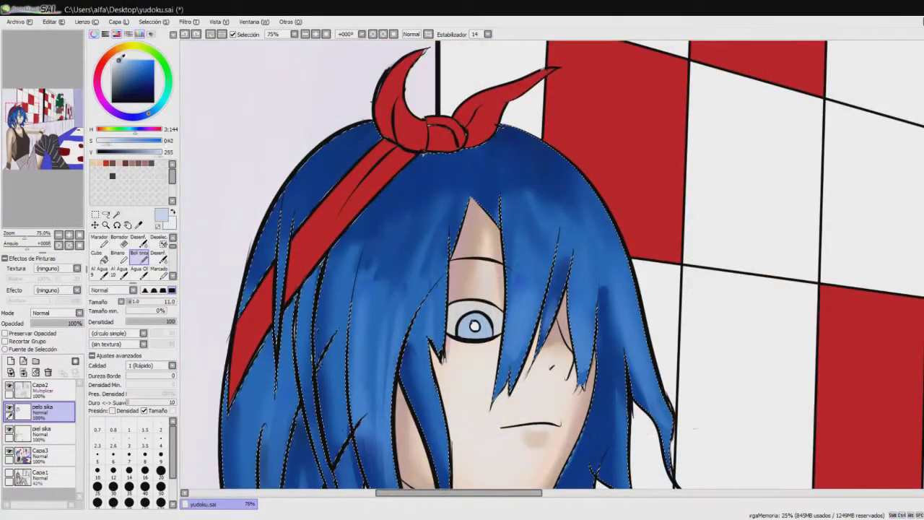
{"action": "scroll", "coordinate": [353, 309], "scroll_direction": "up", "scroll_amount": 1}
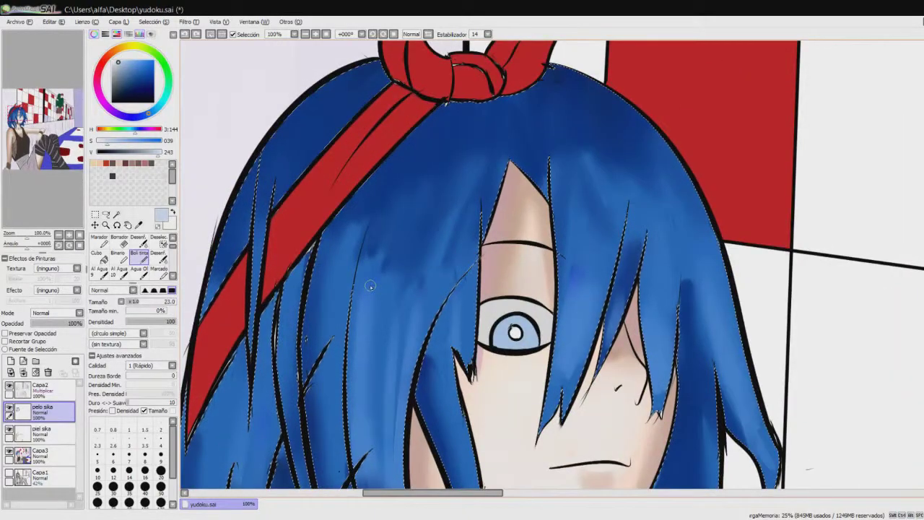
{"action": "mouse_move", "coordinate": [561, 191]}
{"action": "left_mouse_down"}
{"action": "mouse_move", "coordinate": [558, 243]}
{"action": "mouse_move", "coordinate": [573, 238]}
{"action": "left_mouse_up"}
{"action": "mouse_move", "coordinate": [590, 193]}
{"action": "left_mouse_down"}
{"action": "mouse_move", "coordinate": [586, 247]}
{"action": "mouse_move", "coordinate": [602, 254]}
{"action": "left_mouse_up"}
{"action": "scroll", "coordinate": [505, 224], "scroll_direction": "down", "scroll_amount": 4}
{"action": "scroll", "coordinate": [506, 224], "scroll_direction": "up", "scroll_amount": 3}
{"action": "left_click_drag", "start_coordinate": [602, 220], "coordinate": [629, 220]}
{"action": "left_click_drag", "start_coordinate": [516, 215], "coordinate": [513, 257]}
{"action": "mouse_move", "coordinate": [555, 192]}
{"action": "left_mouse_down"}
{"action": "mouse_move", "coordinate": [552, 269]}
{"action": "mouse_move", "coordinate": [578, 298]}
{"action": "left_mouse_up"}
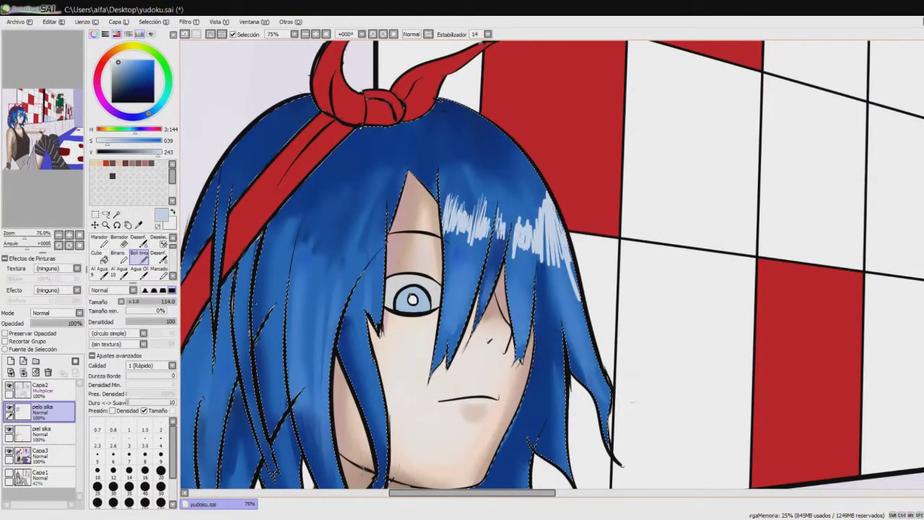
- Blend the fringe highlight beside the eye using the Al Agua brush at size 20, minimum size 8% and density 100
{"action": "left_click_drag", "start_coordinate": [433, 325], "coordinate": [443, 264]}
{"action": "key", "text": "c"}
{"action": "left_click_drag", "start_coordinate": [462, 207], "coordinate": [477, 207]}
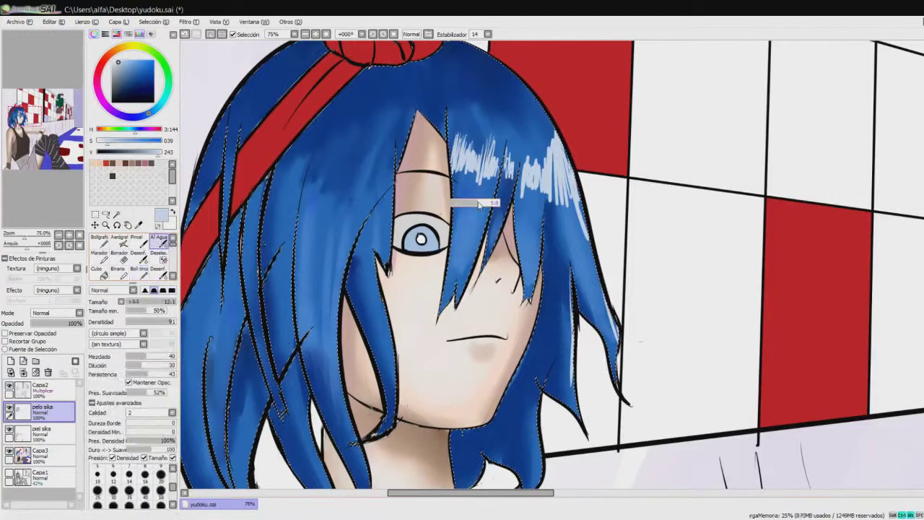
{"action": "left_click_drag", "start_coordinate": [339, 230], "coordinate": [350, 230]}
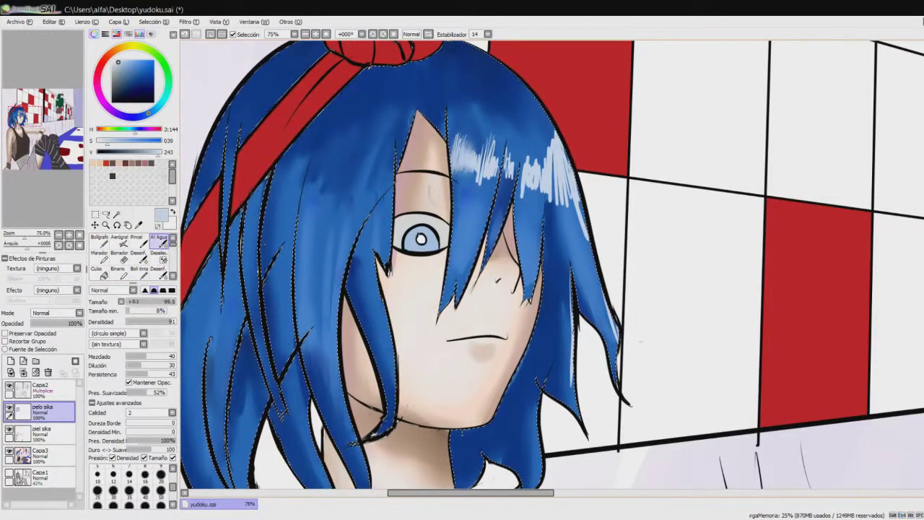
{"action": "scroll", "coordinate": [425, 123], "scroll_direction": "up", "scroll_amount": 2}
{"action": "left_click_drag", "start_coordinate": [556, 145], "coordinate": [527, 239]}
{"action": "left_click_drag", "start_coordinate": [480, 148], "coordinate": [534, 216]}
{"action": "key", "text": "bracketleft"}
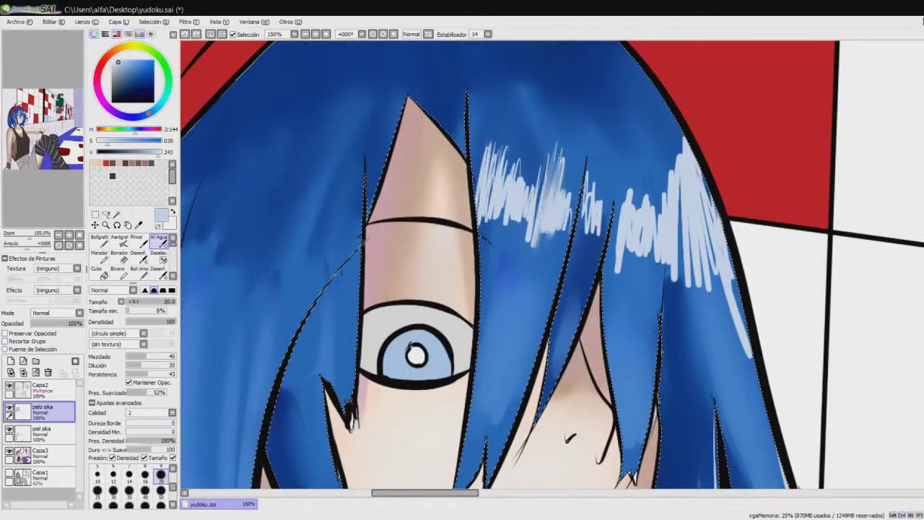
{"action": "left_click_drag", "start_coordinate": [487, 148], "coordinate": [510, 210]}
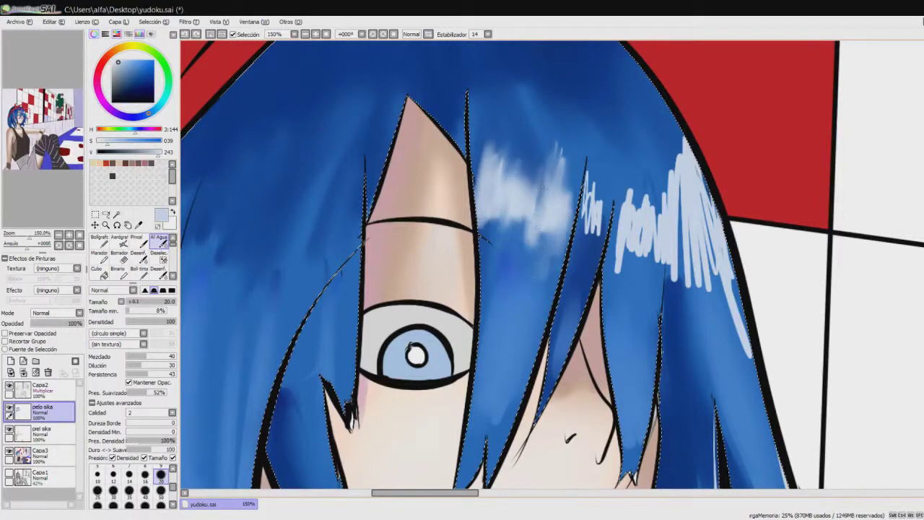
- Blend the remaining highlight strokes along the outer right part of the fringe into the blue hair
{"action": "left_click_drag", "start_coordinate": [722, 188], "coordinate": [679, 216]}
{"action": "mouse_move", "coordinate": [621, 256]}
{"action": "left_mouse_down"}
{"action": "mouse_move", "coordinate": [618, 276]}
{"action": "mouse_move", "coordinate": [657, 195]}
{"action": "left_mouse_up"}
{"action": "left_click_drag", "start_coordinate": [673, 151], "coordinate": [683, 281]}
{"action": "left_click_drag", "start_coordinate": [705, 170], "coordinate": [748, 358]}
{"action": "left_click_drag", "start_coordinate": [730, 210], "coordinate": [693, 289]}
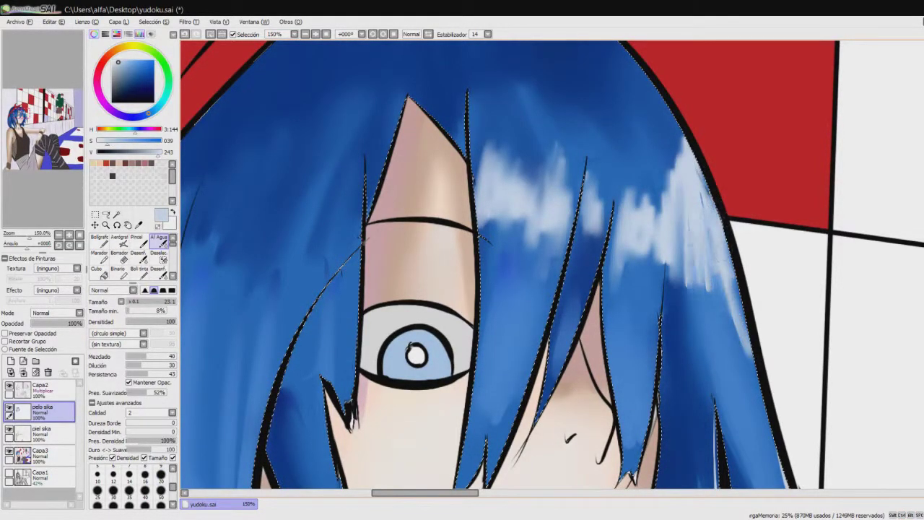
{"action": "left_click_drag", "start_coordinate": [748, 296], "coordinate": [702, 188]}
- Draw long pale-blue highlight strokes on the hair to the left of the eye with the Boli tinta brush
{"action": "left_click_drag", "start_coordinate": [506, 361], "coordinate": [517, 178]}
{"action": "key", "text": "ctrl+minus"}
{"action": "key", "text": "ctrl+minus"}
{"action": "key", "text": "ctrl+minus"}
{"action": "key", "text": "ctrl+minus"}
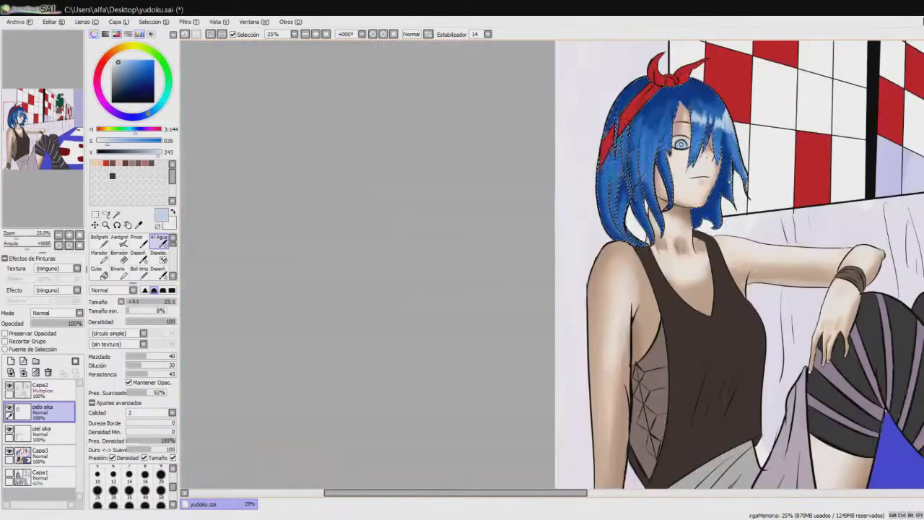
{"action": "key", "text": "n"}
{"action": "key", "text": "ctrl+plus"}
{"action": "key", "text": "ctrl+plus"}
{"action": "key", "text": "ctrl+plus"}
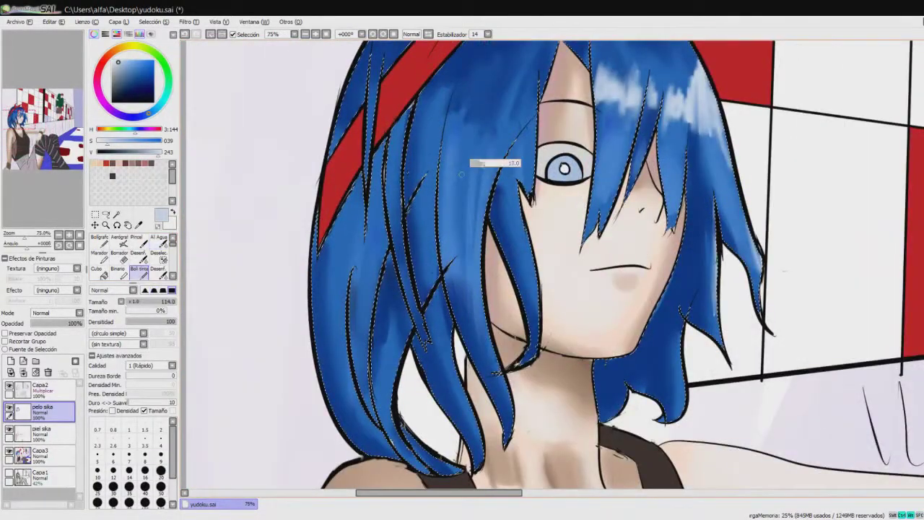
{"action": "left_click_drag", "start_coordinate": [424, 325], "coordinate": [430, 352]}
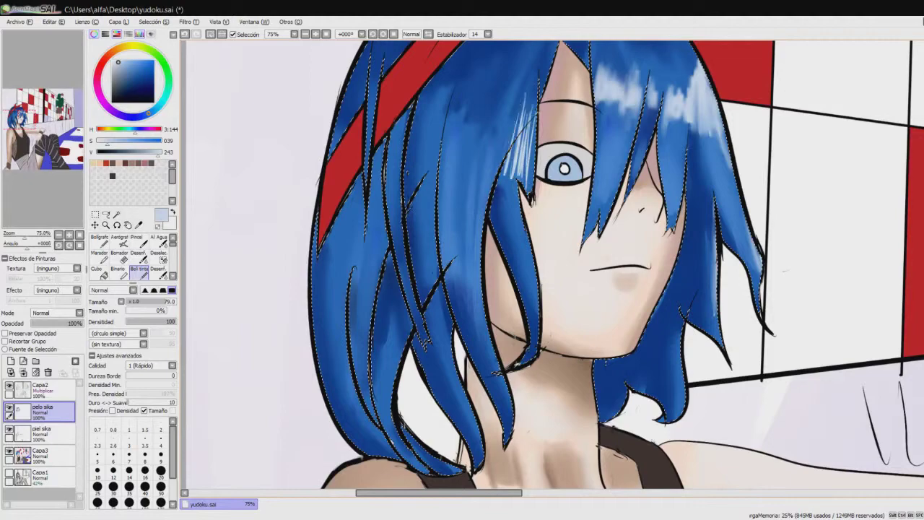
{"action": "scroll", "coordinate": [448, 264], "scroll_direction": "up", "scroll_amount": 3}
- Blend the highlight strokes left of the eye with the Al Agua brush at size 37.8
{"action": "key", "text": "c"}
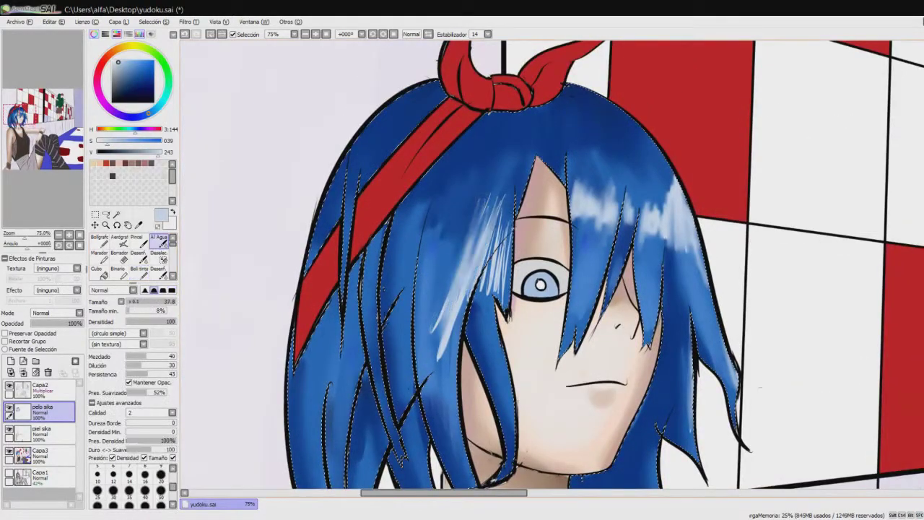
{"action": "key", "text": "ctrl+minus"}
{"action": "key", "text": "ctrl+minus"}
{"action": "key", "text": "ctrl+minus"}
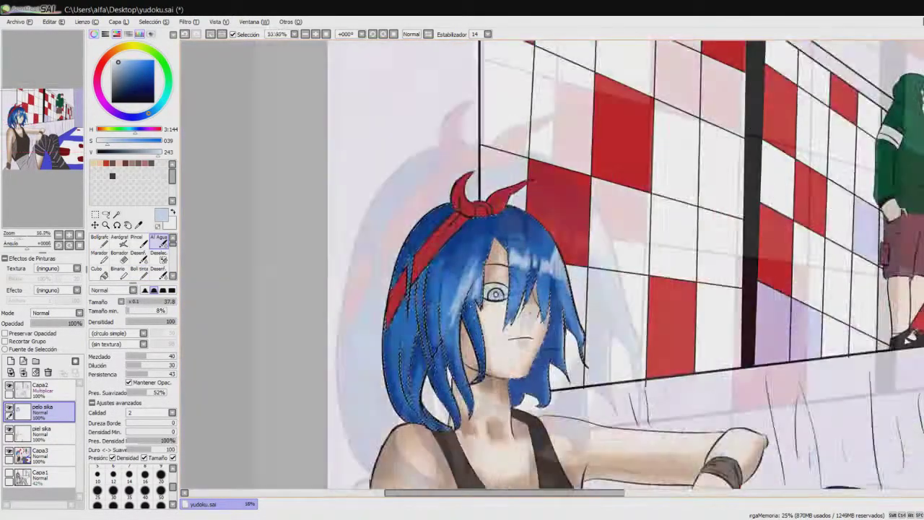
{"action": "key", "text": "ctrl+plus"}
- Draw dark-blue shadow strokes on the lower side hair with the Boli tinta brush, using saturation 189 and value 96
{"action": "key", "text": "n"}
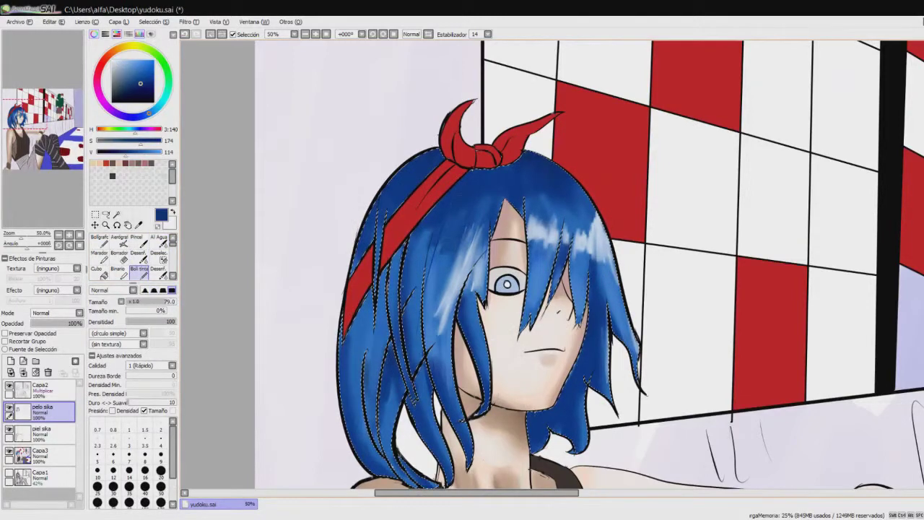
{"action": "left_click_drag", "start_coordinate": [394, 238], "coordinate": [447, 254]}
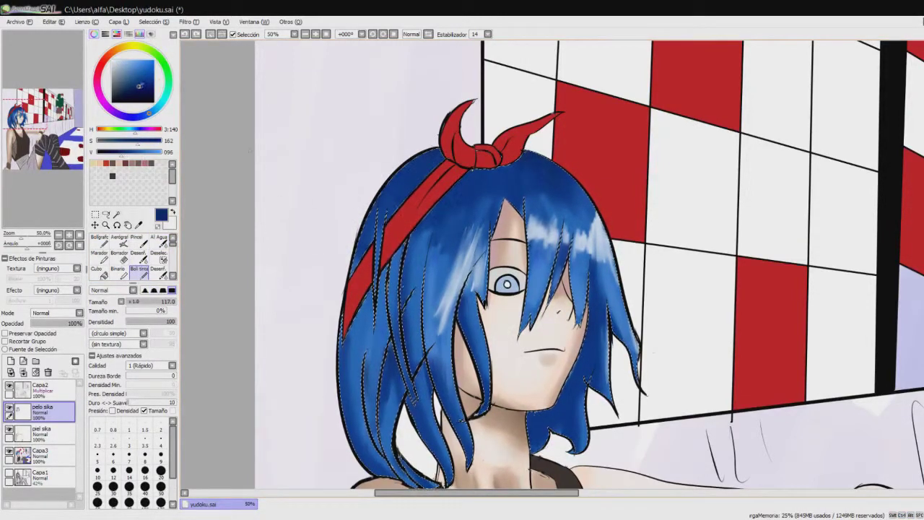
{"action": "left_click_drag", "start_coordinate": [506, 289], "coordinate": [556, 189]}
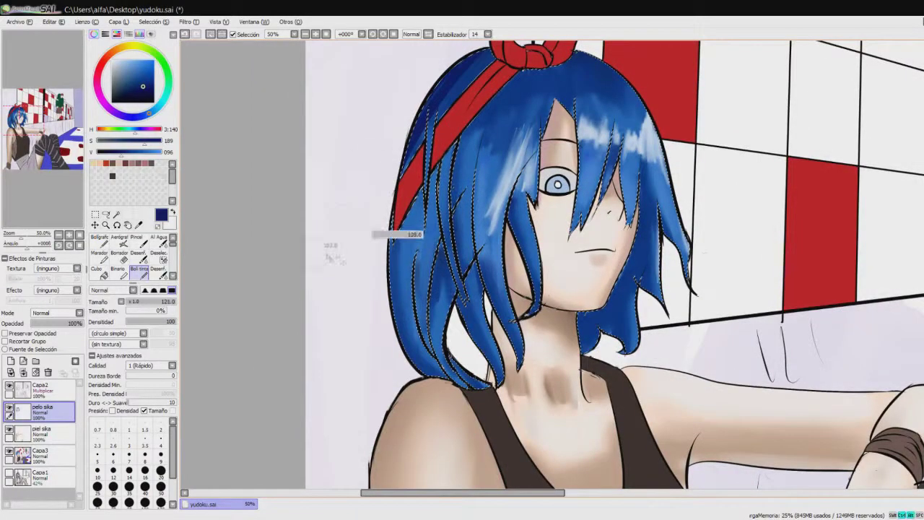
{"action": "key", "text": "n"}
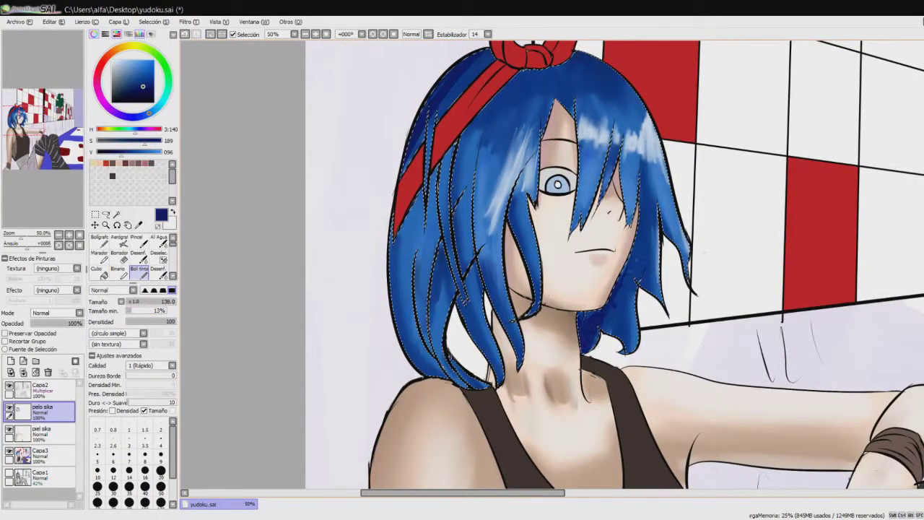
{"action": "key", "text": "n"}
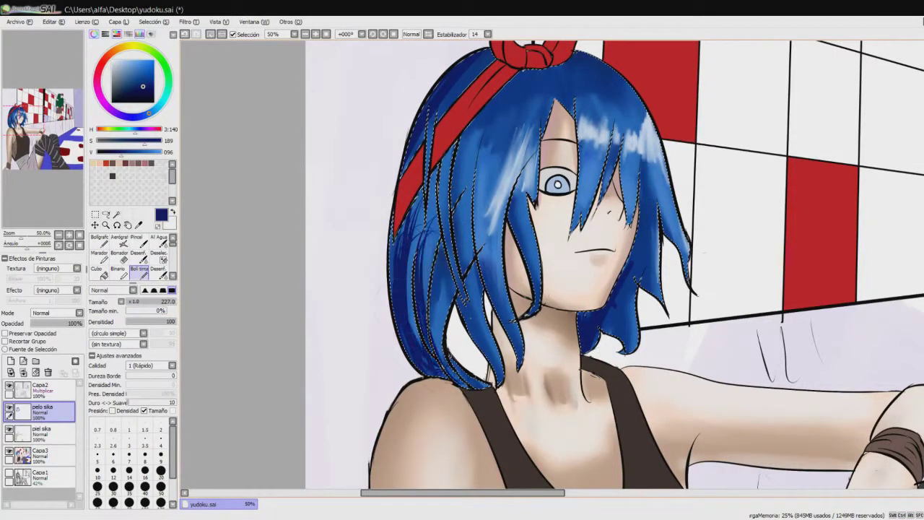
- Blend the dark-blue shadow strokes on the left side of the hair with the Al Agua brush
{"action": "key", "text": "c"}
{"action": "left_click_drag", "start_coordinate": [437, 159], "coordinate": [404, 354]}
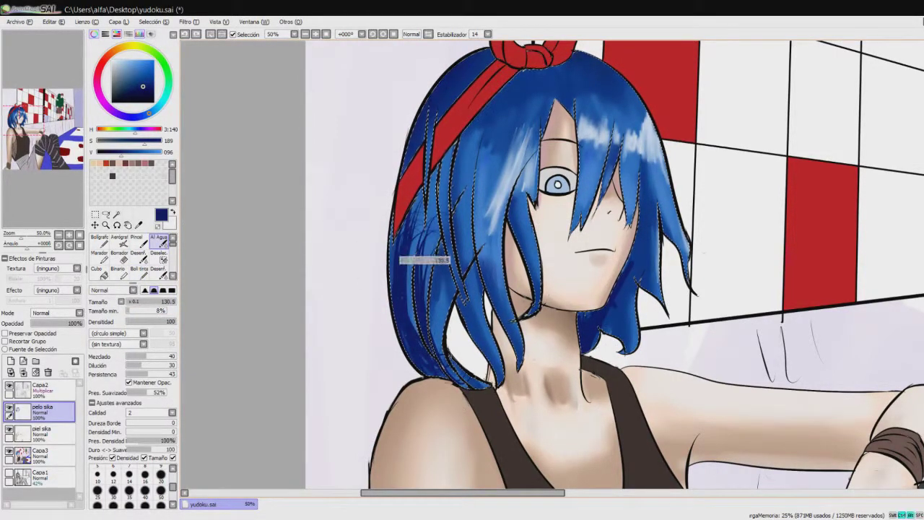
{"action": "scroll", "coordinate": [613, 268], "scroll_direction": "down", "scroll_amount": 3}
{"action": "scroll", "coordinate": [614, 267], "scroll_direction": "up", "scroll_amount": 2}
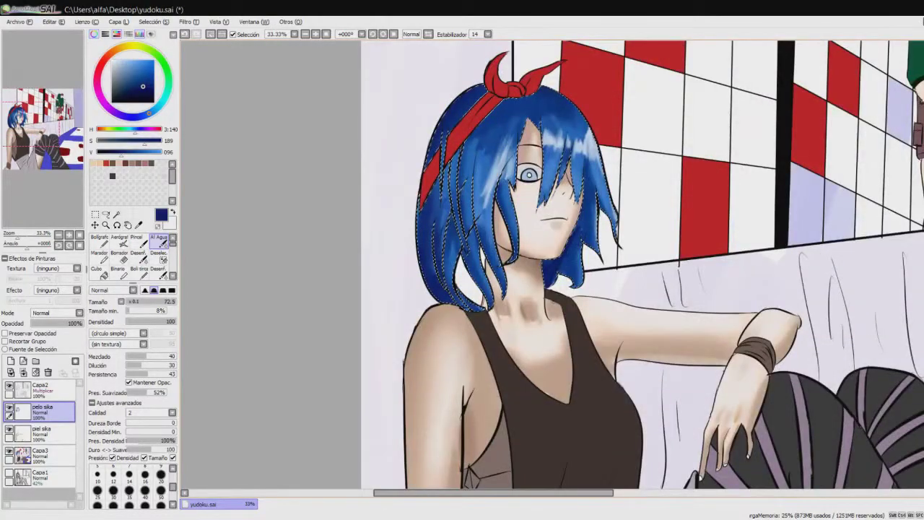
- Shade the red bow and headband in dark red, saturation 165 and value 129, on a layer named lazo with the Pincel brush
{"action": "scroll", "coordinate": [339, 253], "scroll_direction": "down", "scroll_amount": 3}
{"action": "key", "text": "ctrl+t"}
{"action": "scroll", "coordinate": [339, 253], "scroll_direction": "up", "scroll_amount": 2}
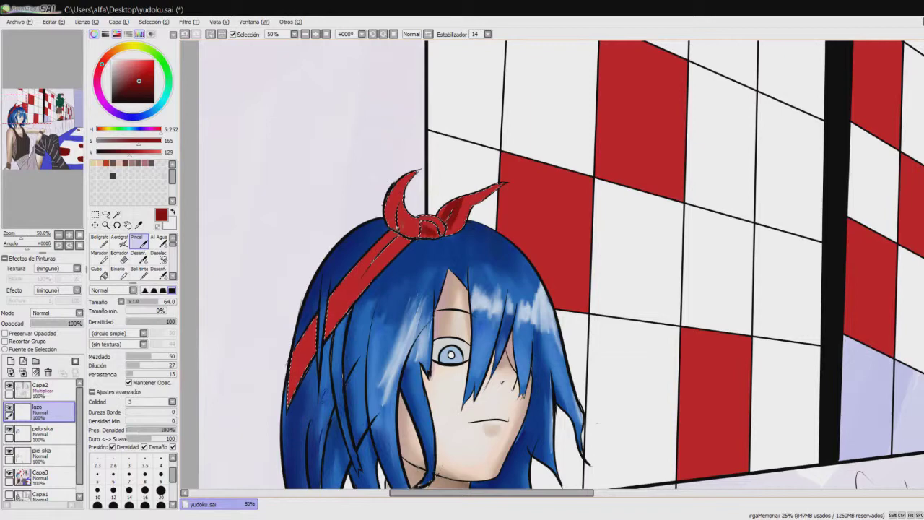
- Blend the bow's dark shading with the Al Agua brush and add blended light-red highlights using saturation 144 and value 243
{"action": "key", "text": "c"}
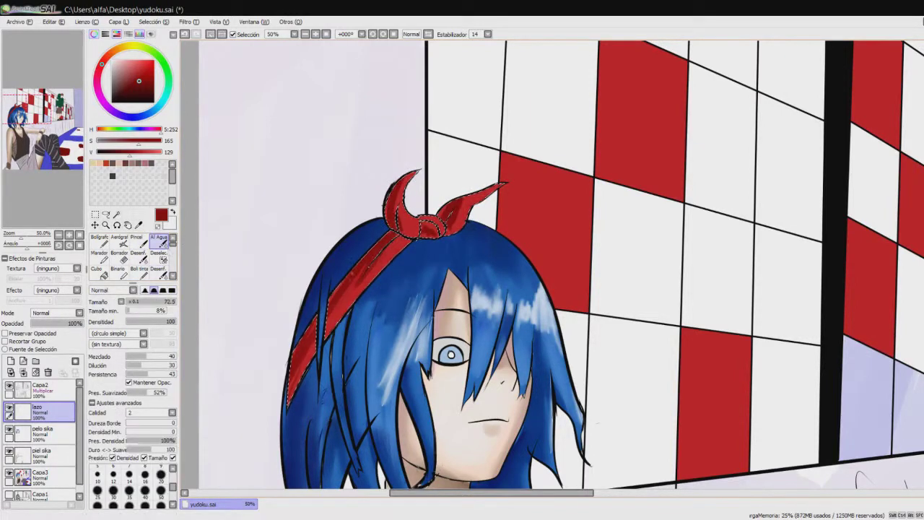
{"action": "left_click_drag", "start_coordinate": [266, 322], "coordinate": [239, 330]}
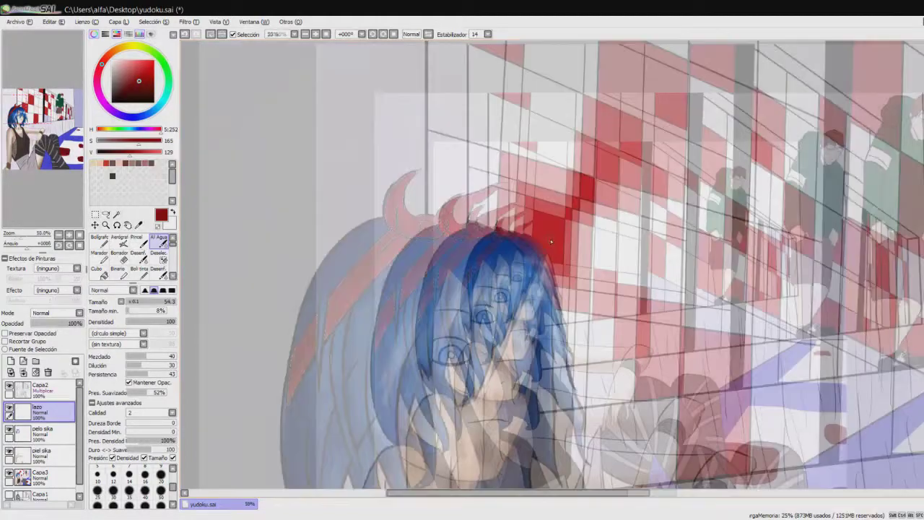
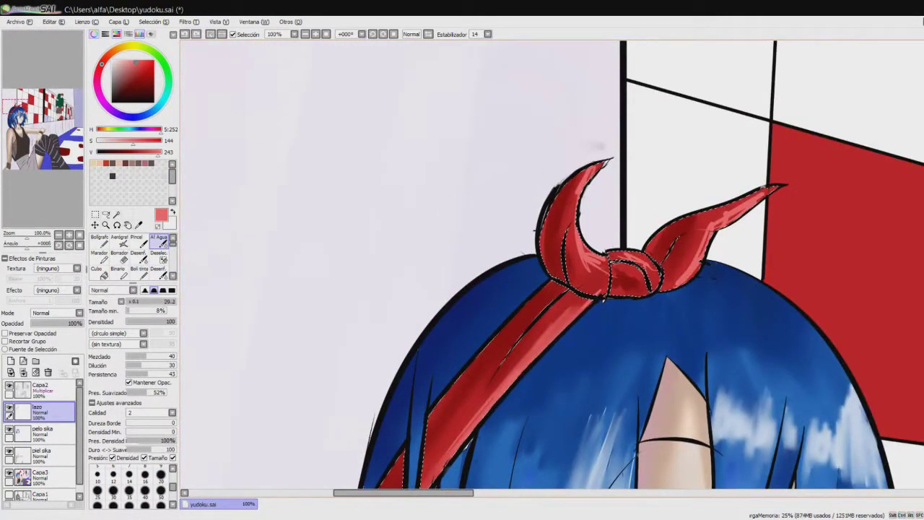
{"action": "scroll", "coordinate": [248, 194], "scroll_direction": "down", "scroll_amount": 4}
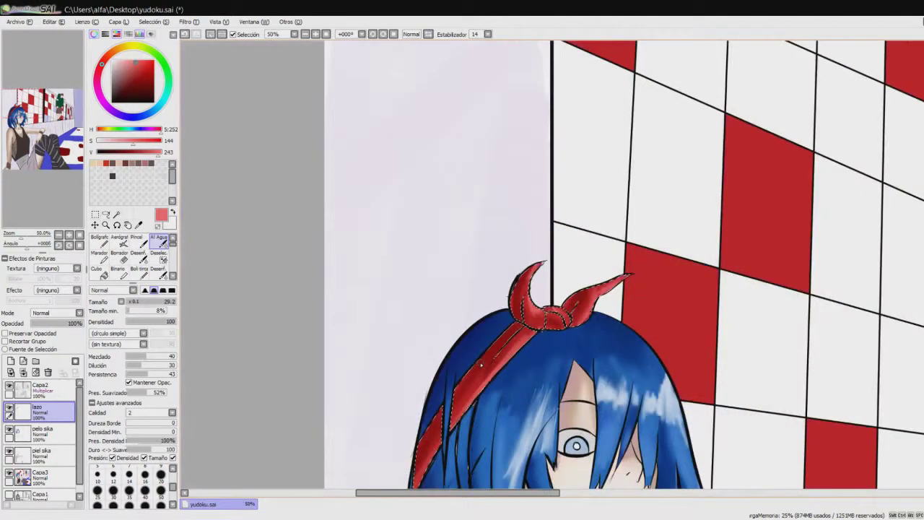
- Clear the bow selection and touch up the pale-blue highlights on the pelo sika layer with the Al Agua brush at size 29.2
{"action": "key", "text": "ctrl"}
{"action": "scroll", "coordinate": [520, 166], "scroll_direction": "up", "scroll_amount": 4}
{"action": "left_click", "coordinate": [41, 432]}
{"action": "left_click", "coordinate": [159, 243]}
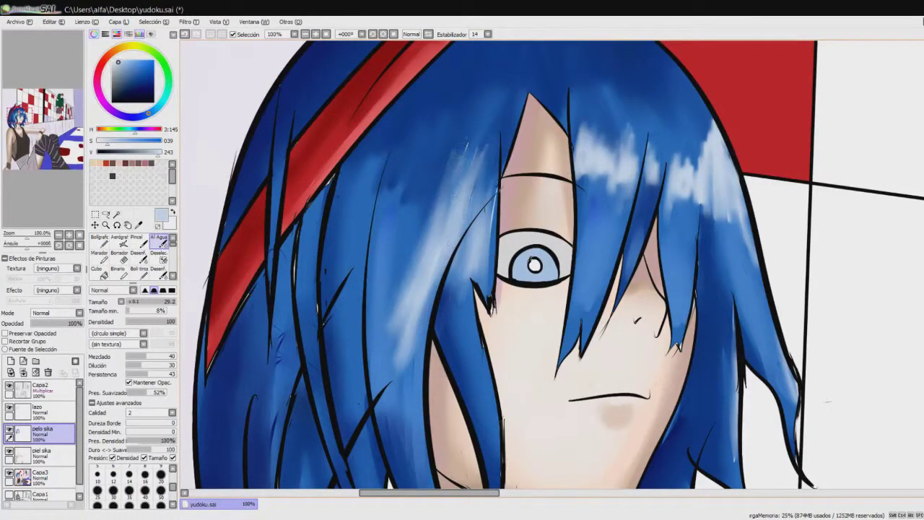
{"action": "scroll", "coordinate": [356, 255], "scroll_direction": "down", "scroll_amount": 6}
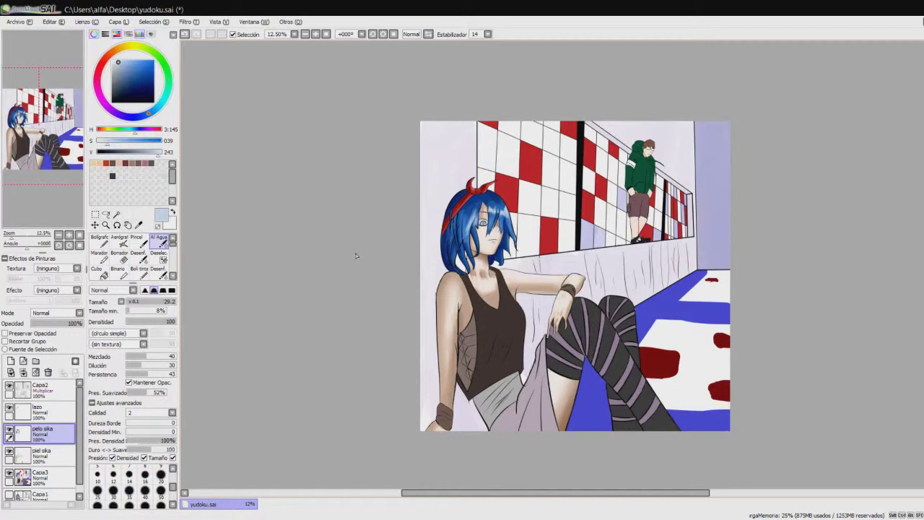
{"action": "scroll", "coordinate": [516, 218], "scroll_direction": "up", "scroll_amount": 2}
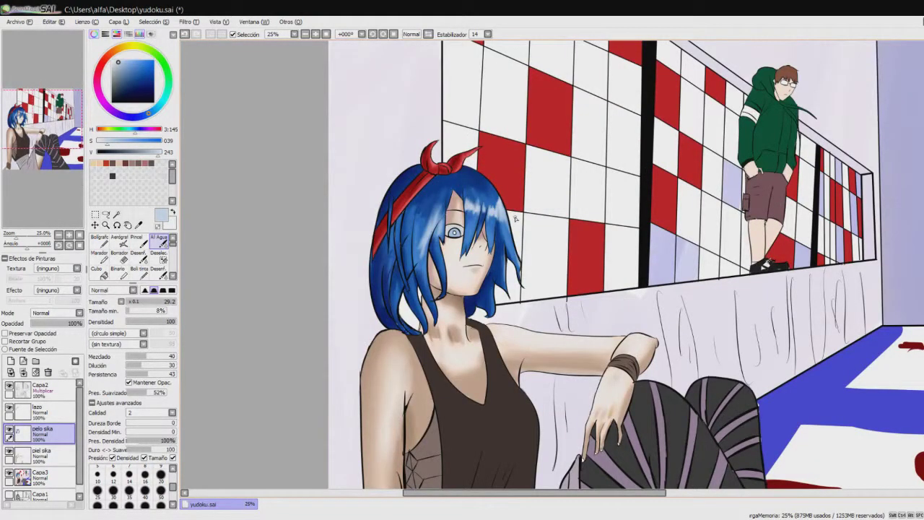
- Create a layer named ojo above the lazo layer and select the iris by colour difference
{"action": "left_click", "coordinate": [11, 360]}
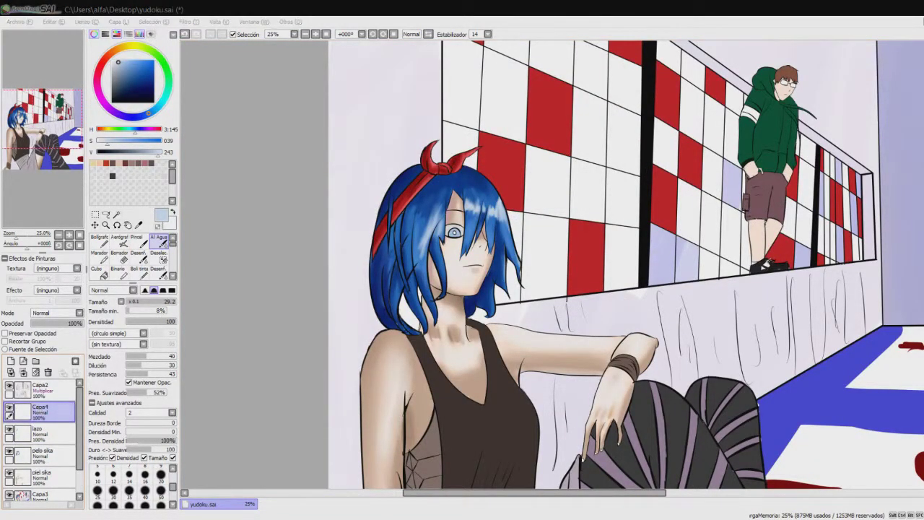
{"action": "scroll", "coordinate": [572, 234], "scroll_direction": "up", "scroll_amount": 2}
{"action": "scroll", "coordinate": [286, 268], "scroll_direction": "up", "scroll_amount": 1}
{"action": "key", "text": "w"}
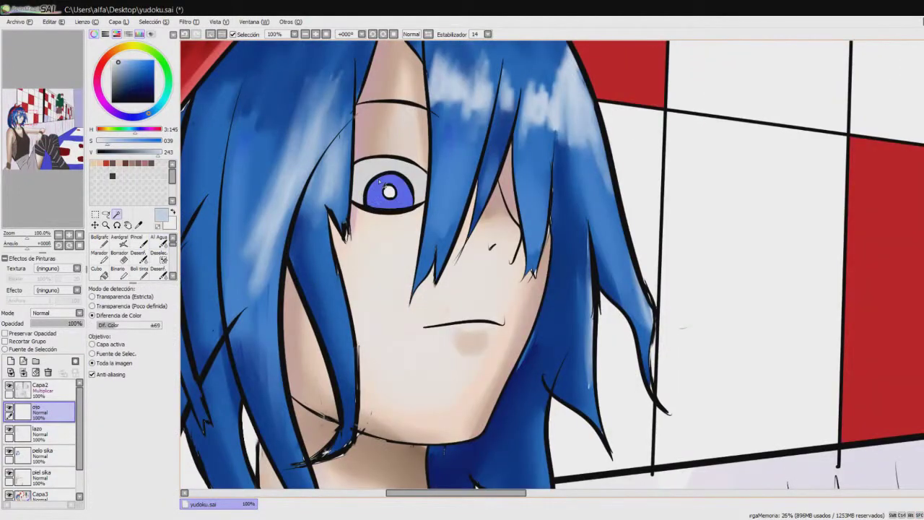
{"action": "key", "text": "b"}
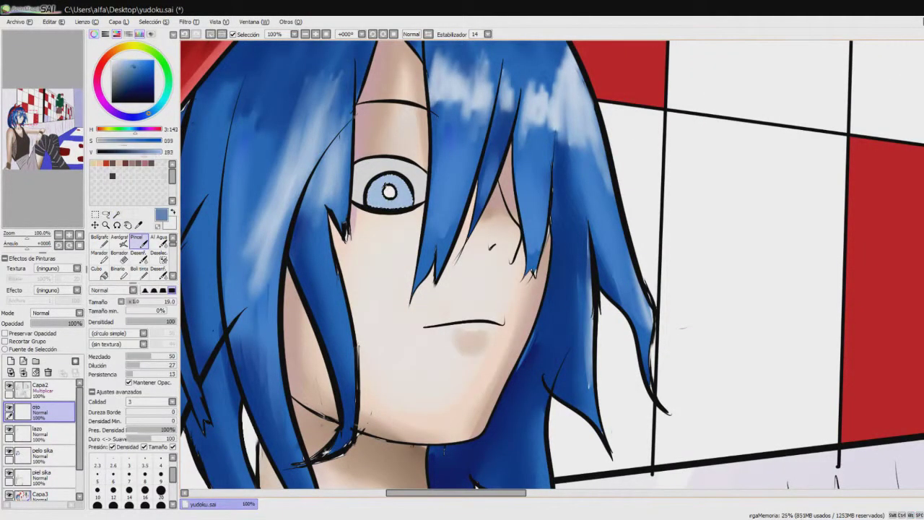
{"action": "left_click_drag", "start_coordinate": [383, 180], "coordinate": [412, 194]}
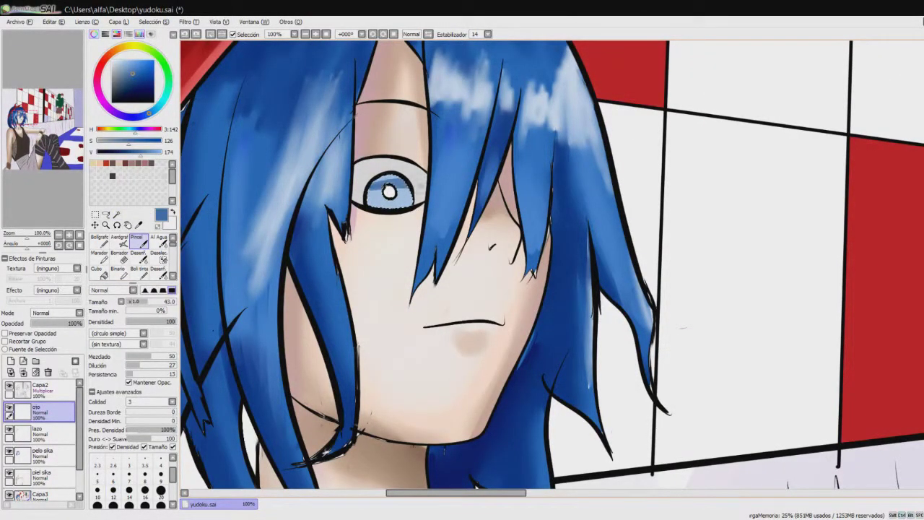
{"action": "left_click", "coordinate": [401, 194], "text": "alt"}
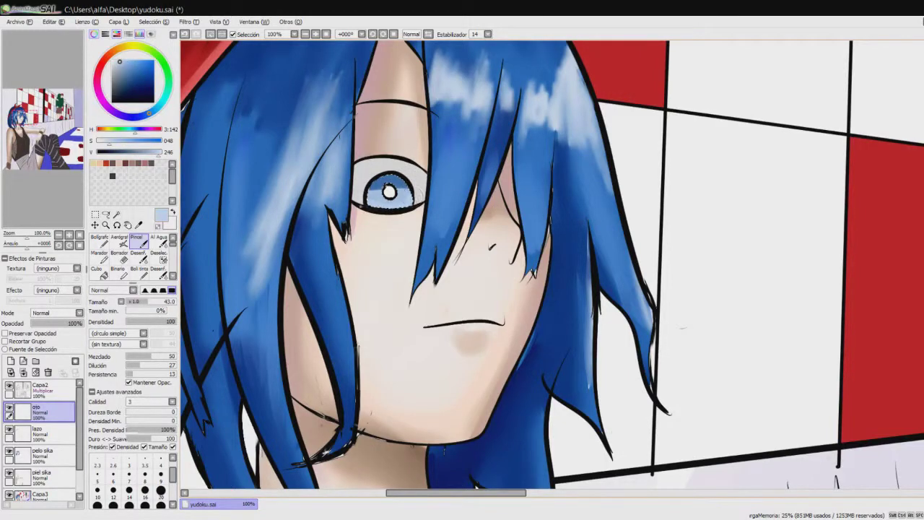
{"action": "key", "text": "c"}
- Shade the upper iris in blue with the Pincel brush, using saturation 135 and value 177, and blend it with Al Agua
{"action": "key", "text": "b"}
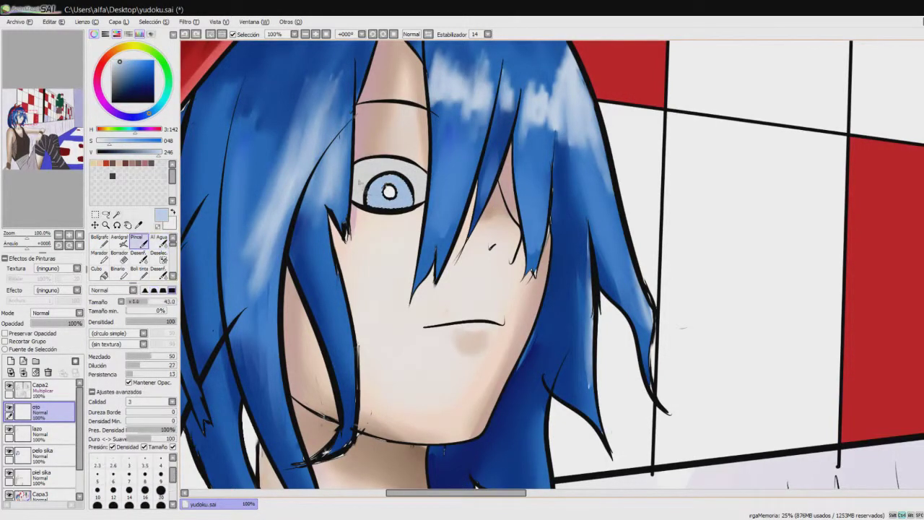
{"action": "left_click", "coordinate": [426, 173], "text": "alt"}
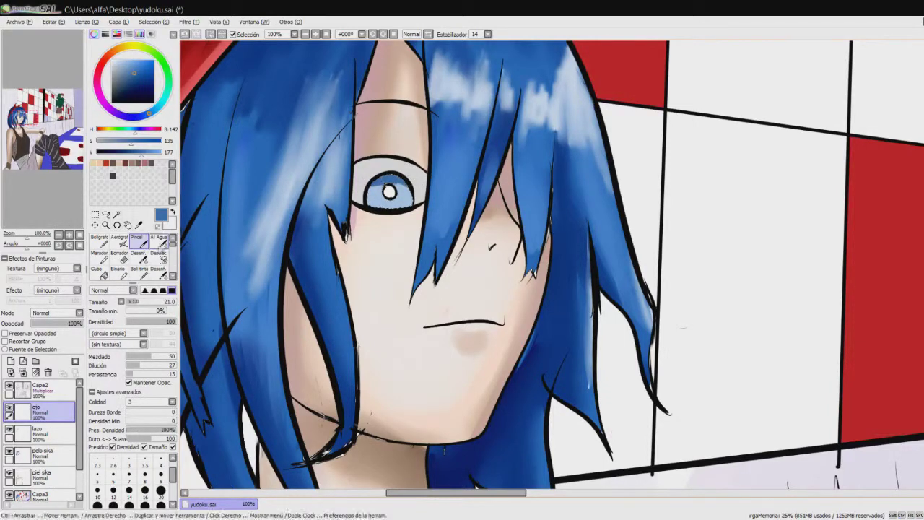
{"action": "key", "text": "c"}
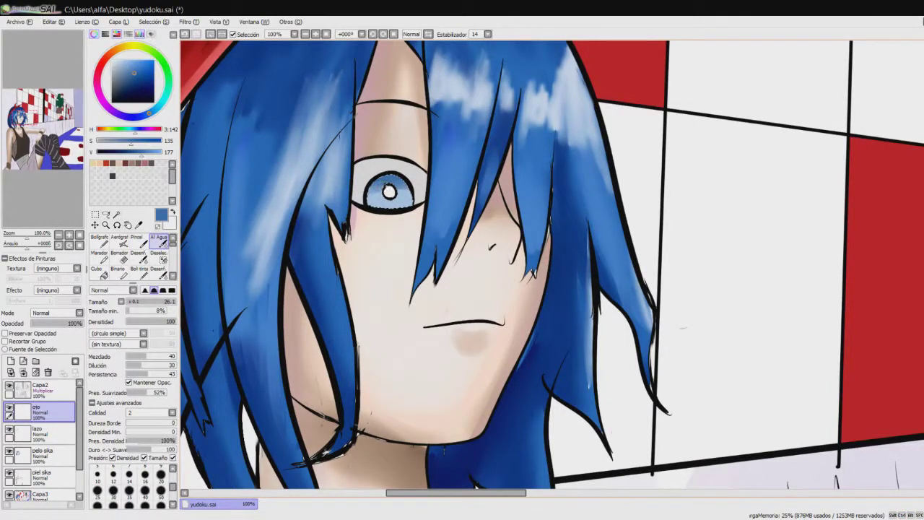
- Colour the lower iris light blue with the Boli tinta brush, using saturation 78 and value 255, and blend it with Al Agua
{"action": "left_click", "coordinate": [389, 191], "text": "alt"}
{"action": "key", "text": "n"}
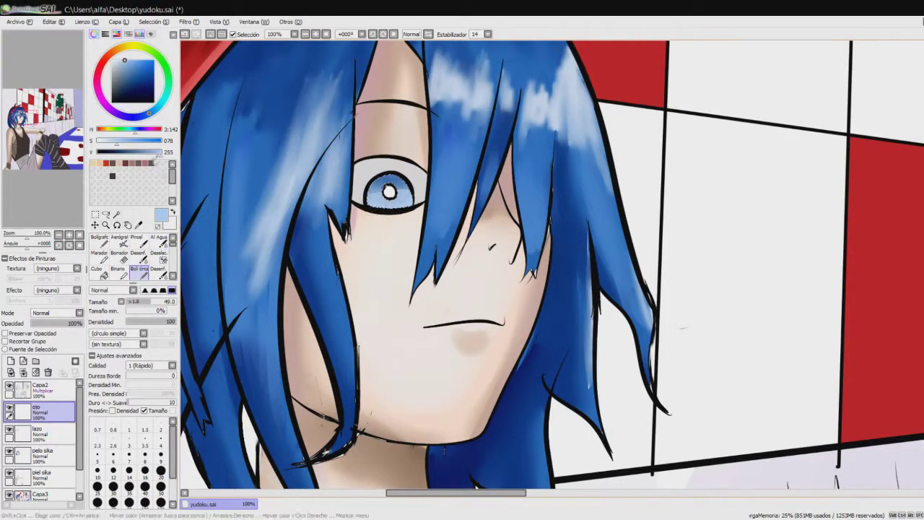
{"action": "key", "text": "c"}
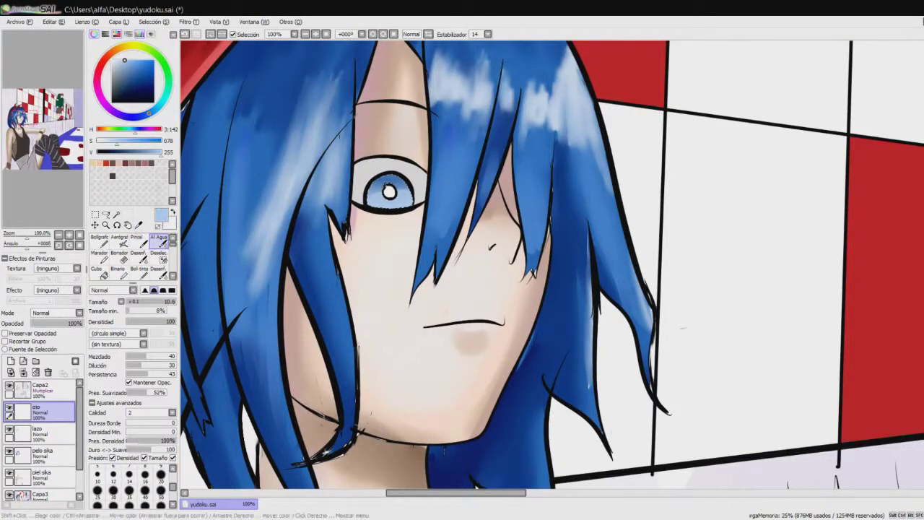
- Draw radial dark-blue lines across the lower iris with Boli tinta, using saturation 168 and value 159, and soften them with Al Agua
{"action": "left_click", "coordinate": [139, 76]}
{"action": "left_click", "coordinate": [138, 268]}
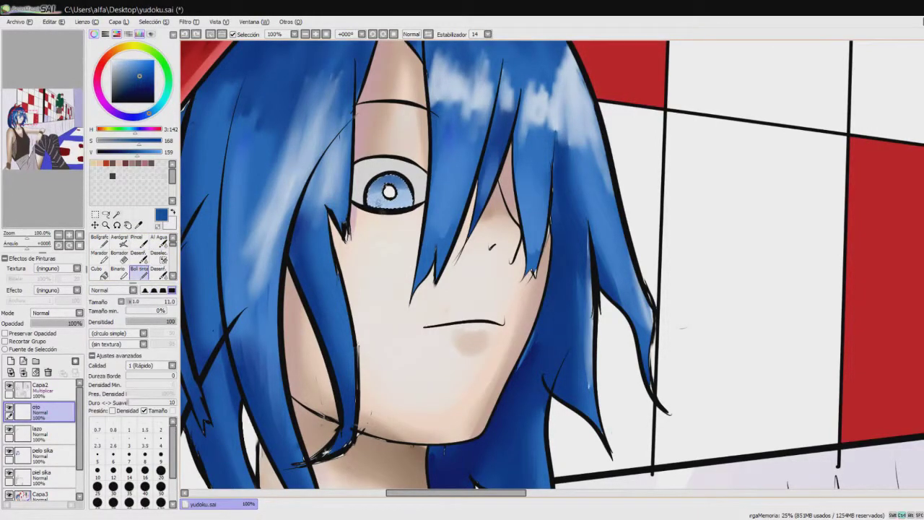
{"action": "scroll", "coordinate": [249, 204], "scroll_direction": "down", "scroll_amount": 3}
{"action": "scroll", "coordinate": [250, 204], "scroll_direction": "up", "scroll_amount": 4}
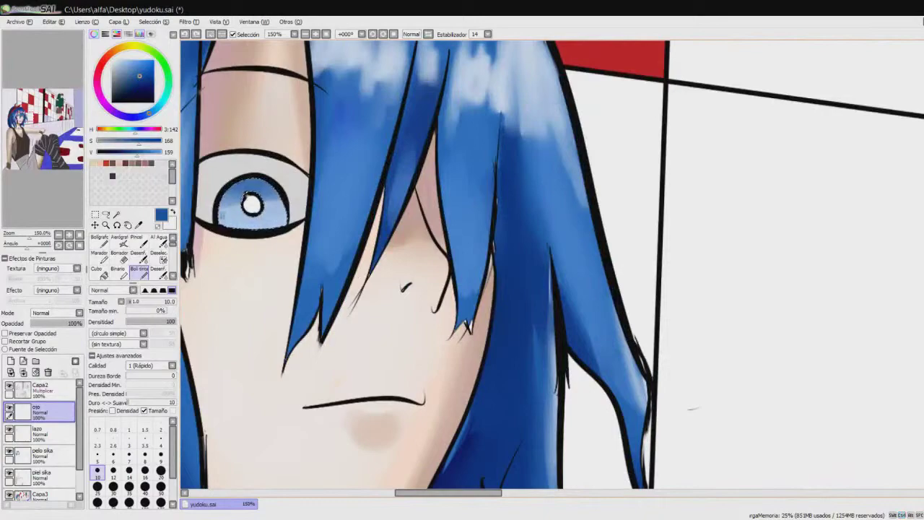
{"action": "left_click_drag", "start_coordinate": [249, 202], "coordinate": [252, 205]}
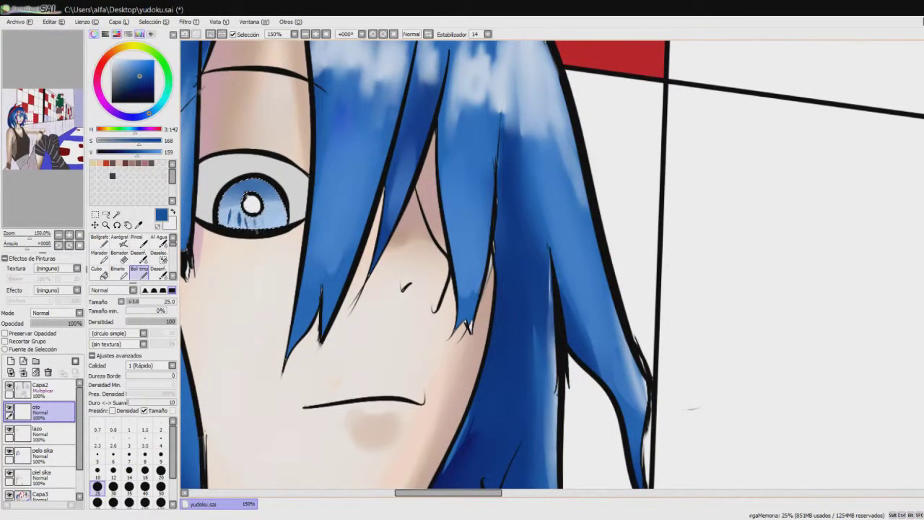
{"action": "mouse_move", "coordinate": [289, 169]}
{"action": "left_mouse_down"}
{"action": "mouse_move", "coordinate": [275, 248]}
{"action": "mouse_move", "coordinate": [229, 212]}
{"action": "left_mouse_up"}
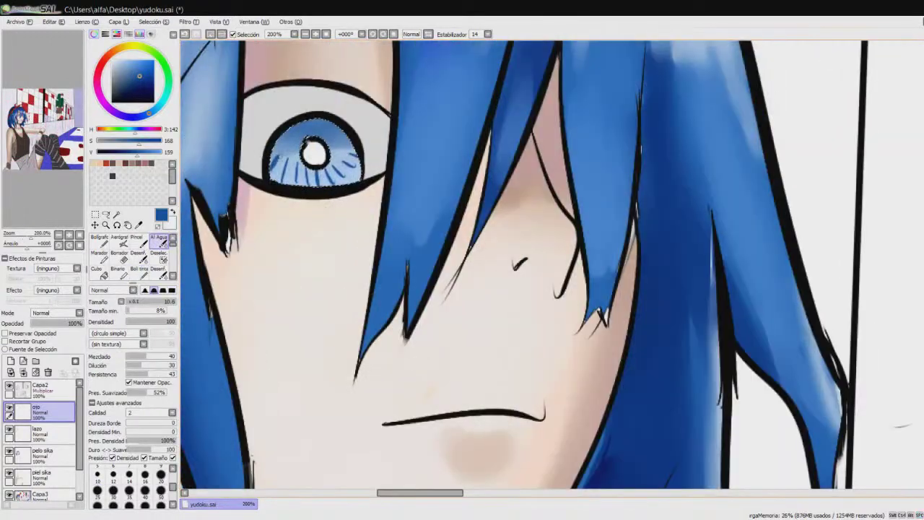
{"action": "left_click_drag", "start_coordinate": [302, 193], "coordinate": [284, 210]}
- Colour the pupil black and soften the radial iris lines further with the Al Agua brush at size 12.7
{"action": "left_click", "coordinate": [116, 215]}
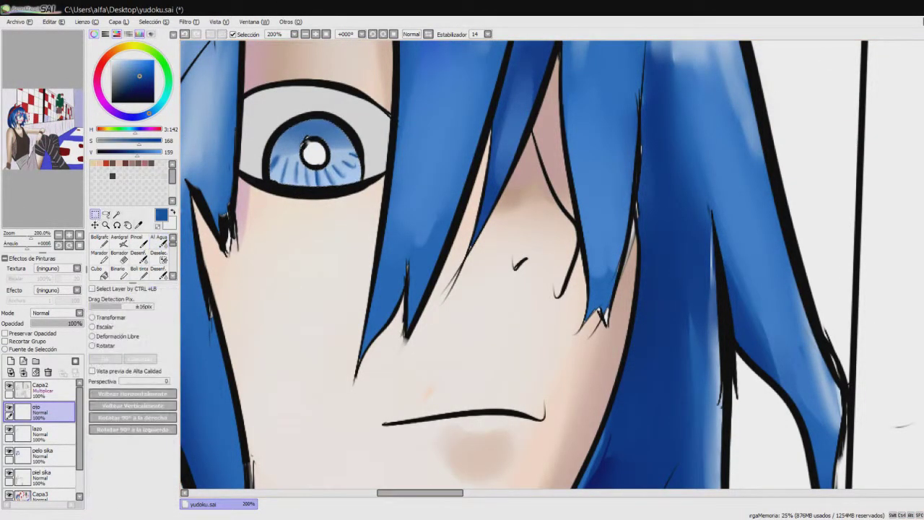
{"action": "left_click", "coordinate": [315, 154]}
{"action": "left_click", "coordinate": [112, 176]}
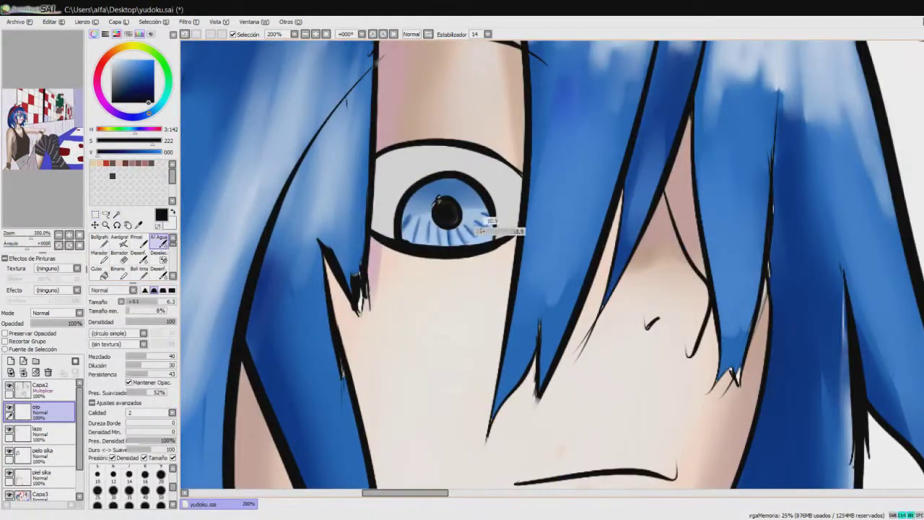
{"action": "left_click_drag", "start_coordinate": [481, 229], "coordinate": [484, 225]}
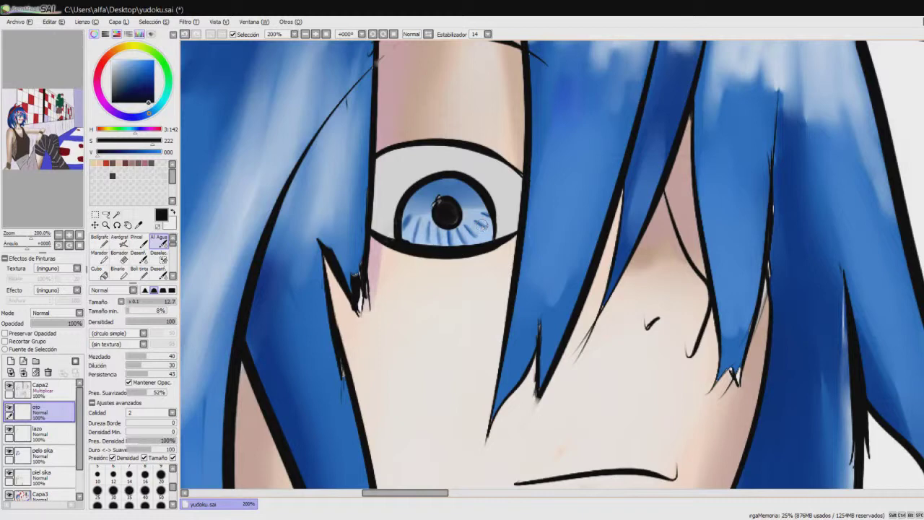
- Paint a white oval reflection on the iris's upper outer edge with Boli tinta at size 37 on a new topmost layer
{"action": "key", "text": "n"}
{"action": "key", "text": "x"}
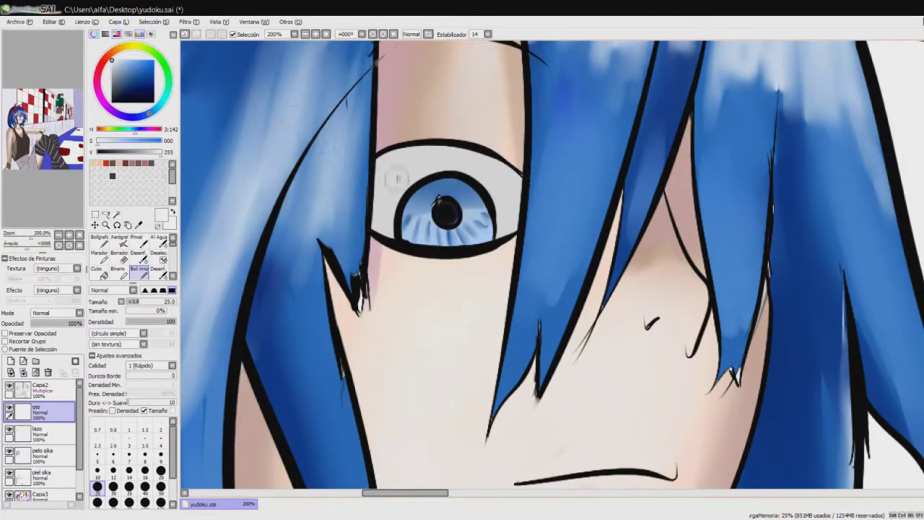
{"action": "key", "text": "ctrl+shift+n"}
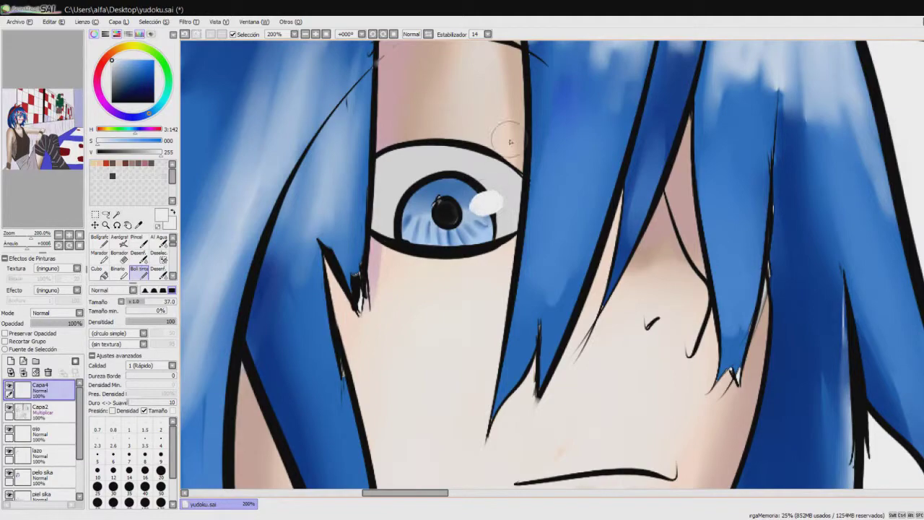
- Smooth the edges of the white eye reflection with the Al Agua brush
{"action": "scroll", "coordinate": [552, 266], "scroll_direction": "down", "scroll_amount": 5}
{"action": "scroll", "coordinate": [553, 266], "scroll_direction": "up", "scroll_amount": 6}
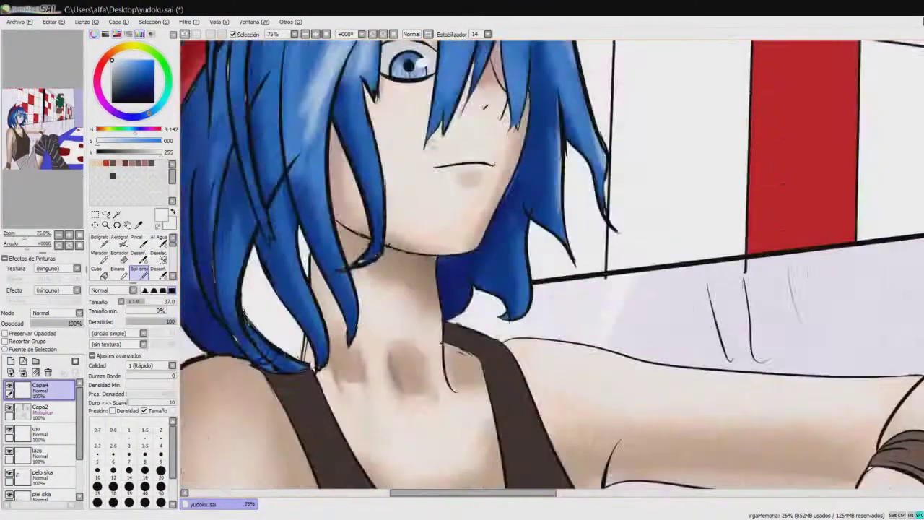
{"action": "key", "text": "c"}
{"action": "left_click_drag", "start_coordinate": [453, 229], "coordinate": [435, 229]}
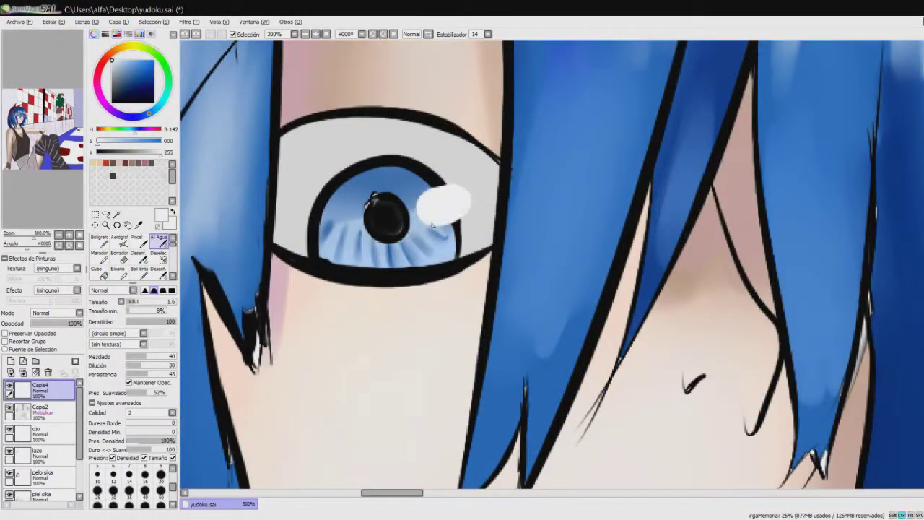
{"action": "scroll", "coordinate": [553, 266], "scroll_direction": "down", "scroll_amount": 5}
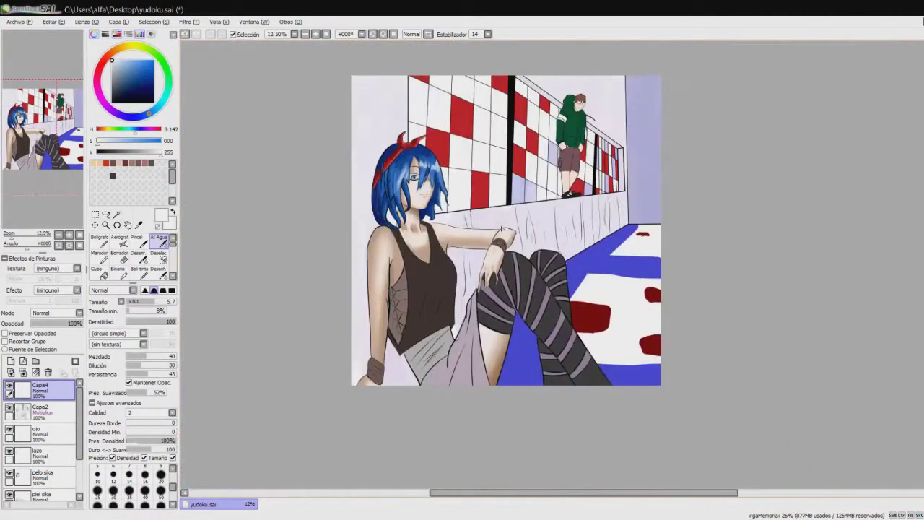
- Select the white of the eye by colour difference with the ojo layer active
{"action": "scroll", "coordinate": [553, 266], "scroll_direction": "up", "scroll_amount": 3}
{"action": "left_click", "coordinate": [40, 432]}
{"action": "scroll", "coordinate": [553, 266], "scroll_direction": "up", "scroll_amount": 2}
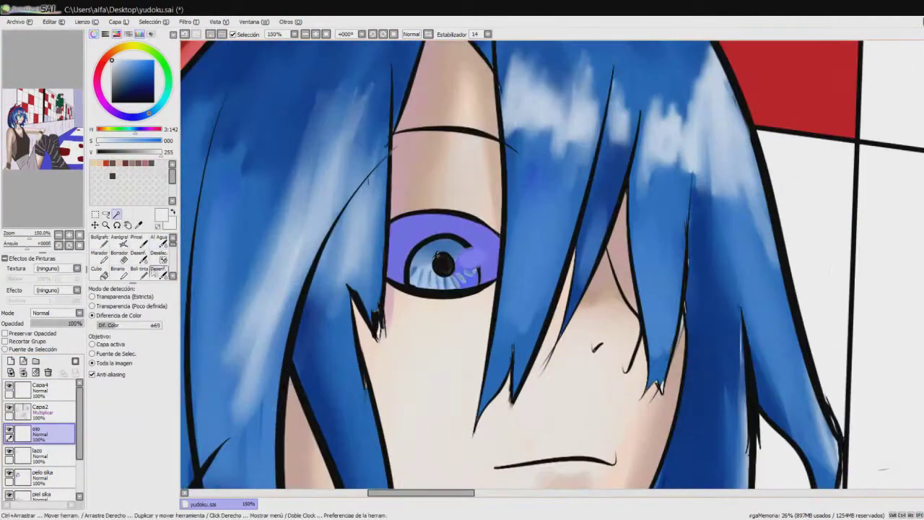
{"action": "key", "text": "b"}
{"action": "key", "text": "bracketright"}
{"action": "left_click_drag", "start_coordinate": [396, 221], "coordinate": [494, 230]}
{"action": "key", "text": "c"}
{"action": "left_click_drag", "start_coordinate": [396, 235], "coordinate": [494, 230]}
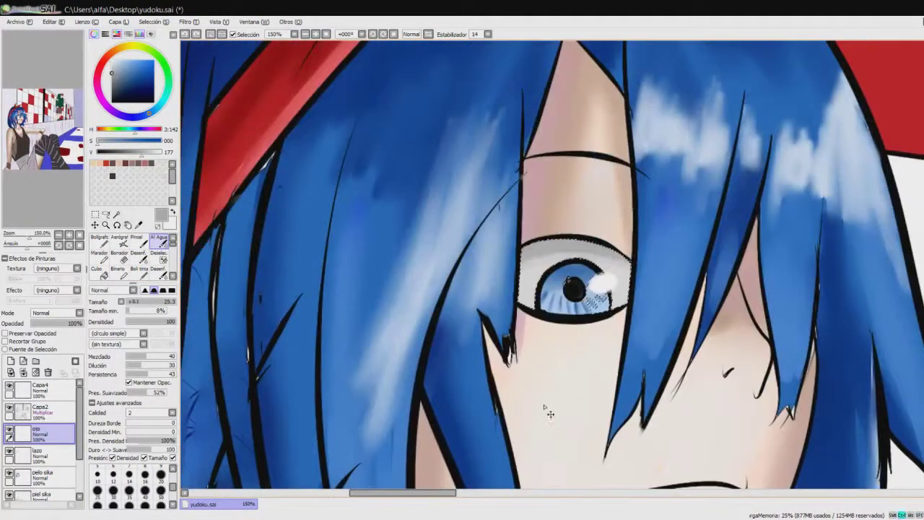
- Shade the upper white of the eye in grey, value 202, with Pincel at size 25 and blend it with Al Agua
{"action": "key", "text": "b"}
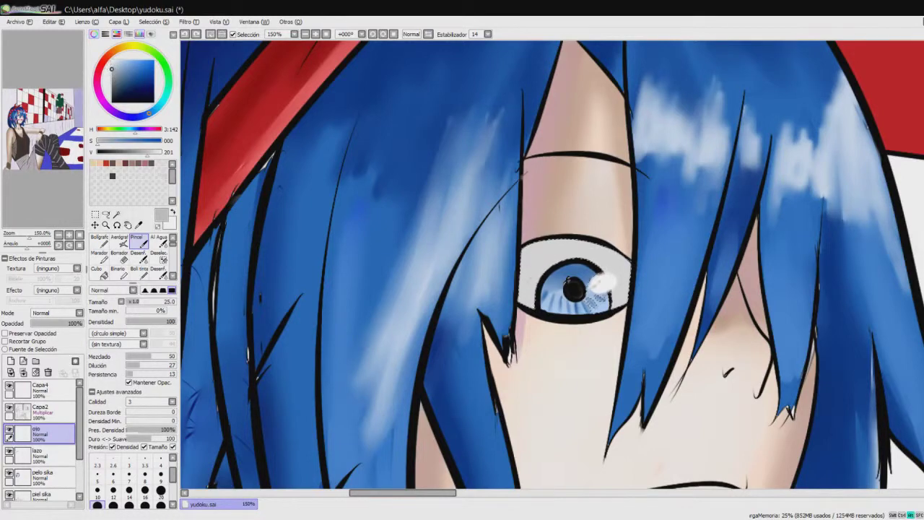
{"action": "left_click", "coordinate": [149, 153]}
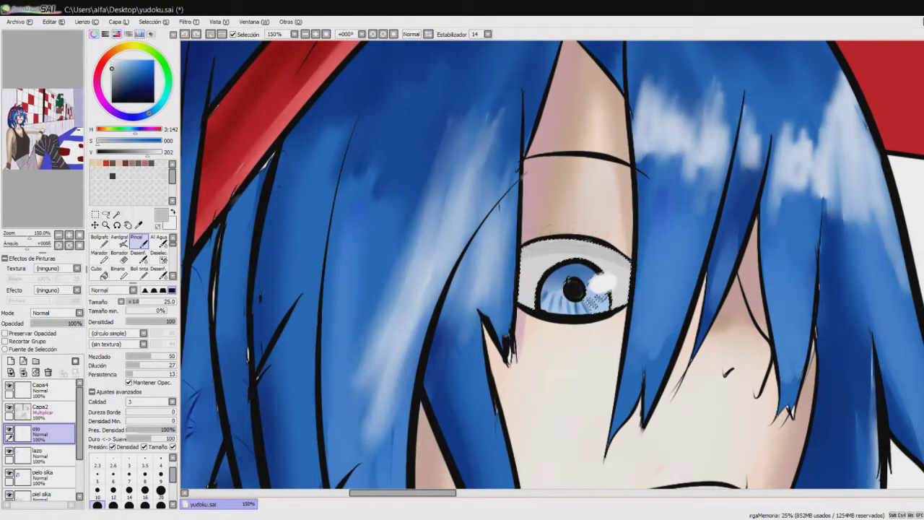
{"action": "key", "text": "c"}
{"action": "scroll", "coordinate": [552, 268], "scroll_direction": "down", "scroll_amount": 5}
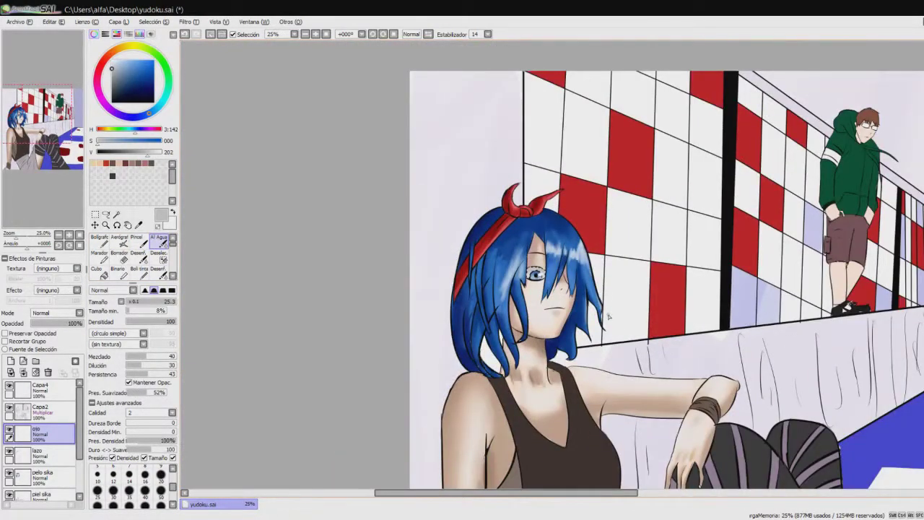
- Add a new layer directly above the ojo layer and name it for the tank top ("camiseta tiran…")
{"action": "key", "text": "ctrl+t"}
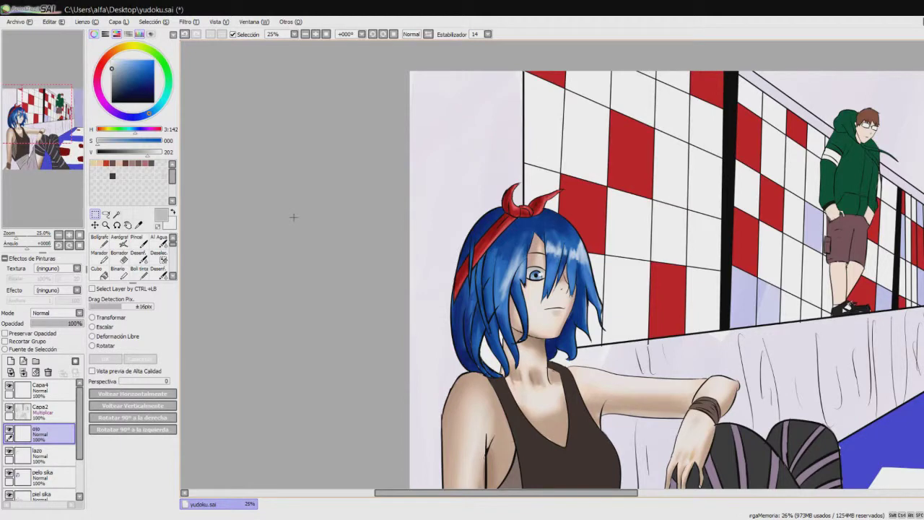
{"action": "left_click_drag", "start_coordinate": [293, 217], "coordinate": [260, 159]}
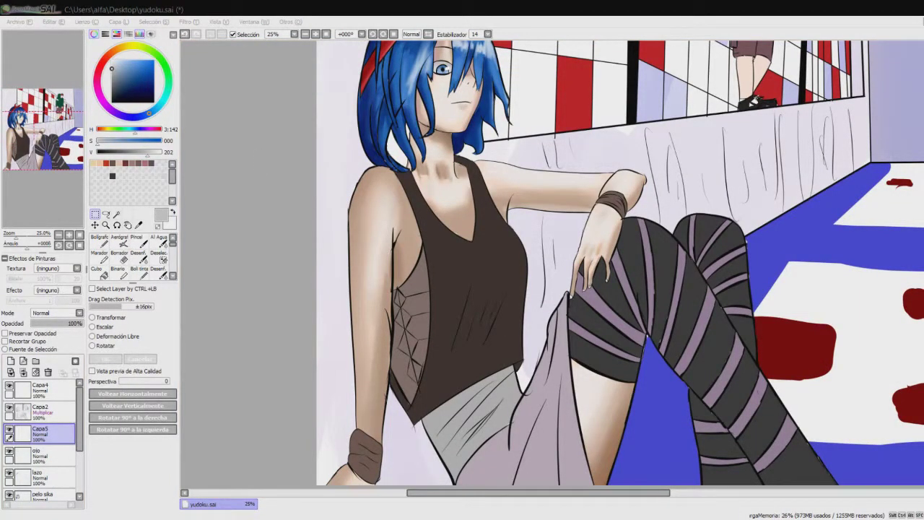
{"action": "key", "text": "Return"}
{"action": "key", "text": "w"}
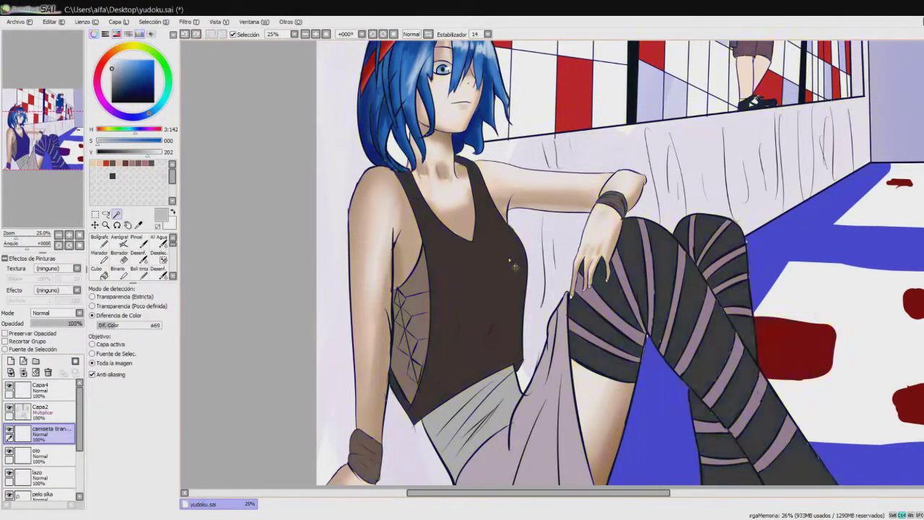
- Select the brown tank top and both wristbands by colour difference across the whole image
{"action": "scroll", "coordinate": [509, 257], "scroll_direction": "up", "scroll_amount": 2}
{"action": "scroll", "coordinate": [551, 263], "scroll_direction": "down", "scroll_amount": 1}
{"action": "scroll", "coordinate": [552, 263], "scroll_direction": "up", "scroll_amount": 3}
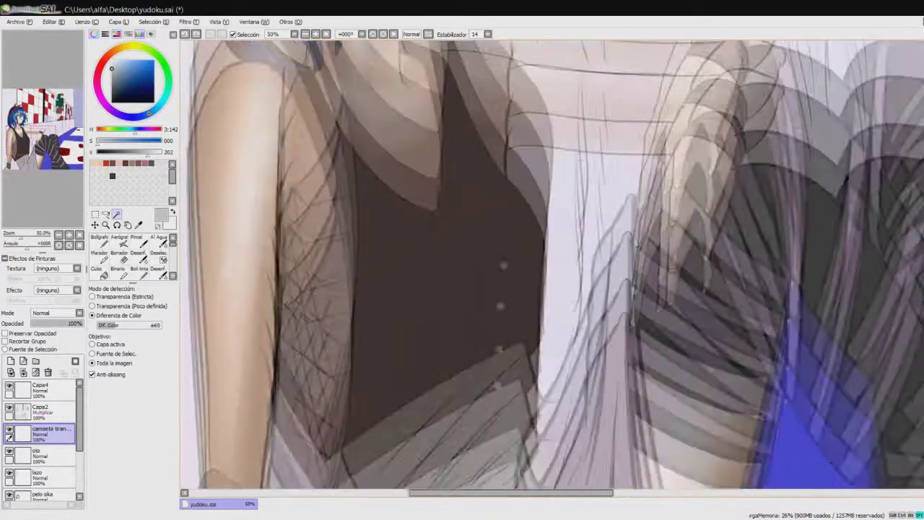
{"action": "scroll", "coordinate": [666, 145], "scroll_direction": "down", "scroll_amount": 3}
{"action": "left_click", "coordinate": [43, 476]}
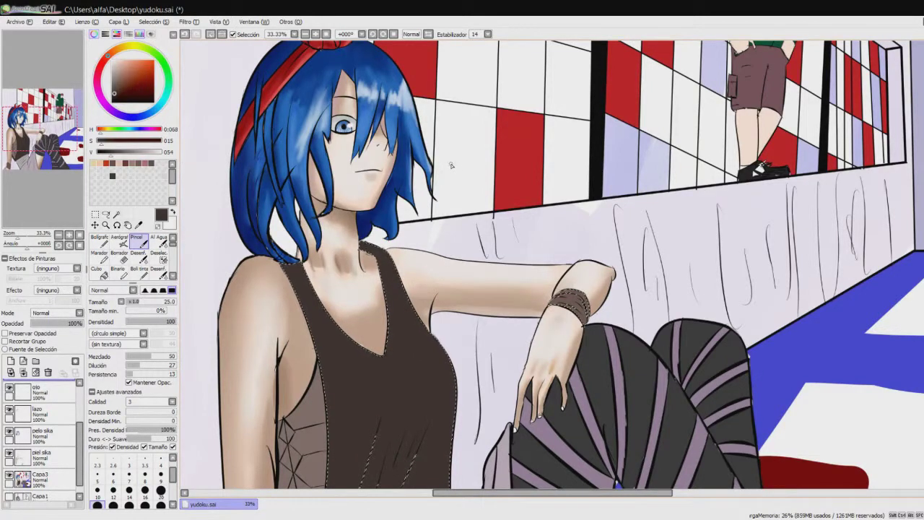
- Try dark shadow strokes, value 28, on the tank top's front with Pincel at size 193, and undo them
{"action": "left_click_drag", "start_coordinate": [111, 152], "coordinate": [105, 153]}
{"action": "scroll", "coordinate": [463, 268], "scroll_direction": "down", "scroll_amount": 3}
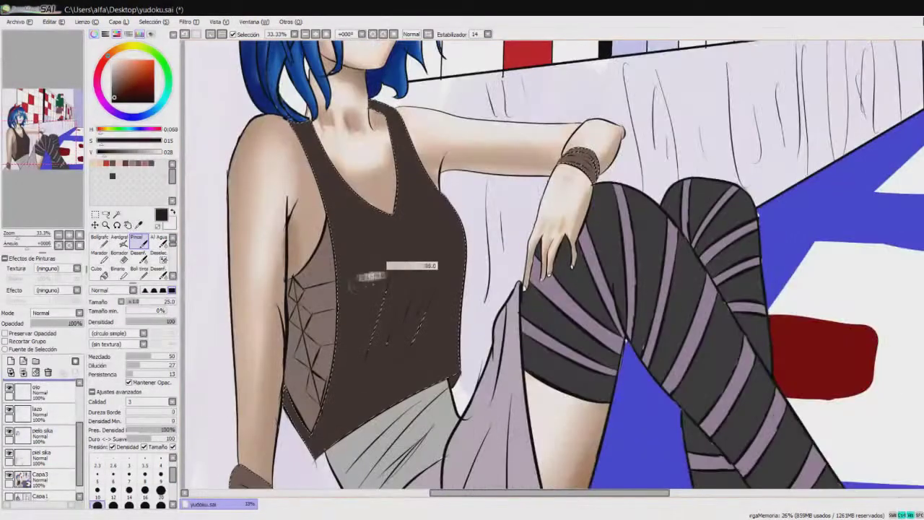
{"action": "left_click_drag", "start_coordinate": [390, 275], "coordinate": [408, 303]}
{"action": "key", "text": "ctrl+z"}
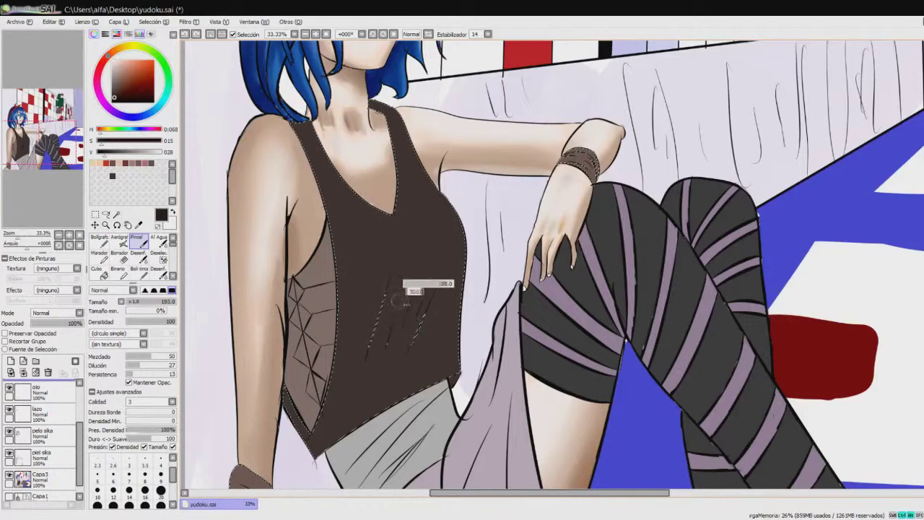
{"action": "left_click_drag", "start_coordinate": [387, 370], "coordinate": [354, 433]}
{"action": "key", "text": "ctrl+z"}
{"action": "key", "text": "ctrl+z"}
- Try a darker brown shadow, saturation 34 and value 16, along the tank top's lower front with Pincel at size 117, and undo it
{"action": "left_click_drag", "start_coordinate": [106, 140], "coordinate": [115, 140]}
{"action": "left_click_drag", "start_coordinate": [383, 297], "coordinate": [334, 434]}
{"action": "key", "text": "ctrl+z"}
{"action": "left_click", "coordinate": [117, 99]}
{"action": "left_click_drag", "start_coordinate": [387, 297], "coordinate": [334, 432]}
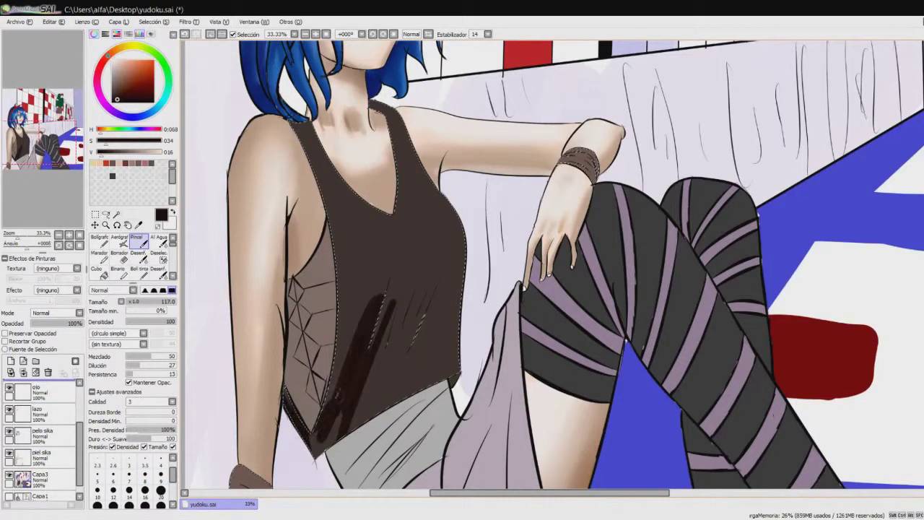
{"action": "key", "text": "ctrl+z"}
- Shade the tank top's folds in dark brown, value 32, with Pincel at size 242 and blend them with Al Agua
{"action": "left_click", "coordinate": [114, 93]}
{"action": "left_click_drag", "start_coordinate": [402, 314], "coordinate": [422, 315]}
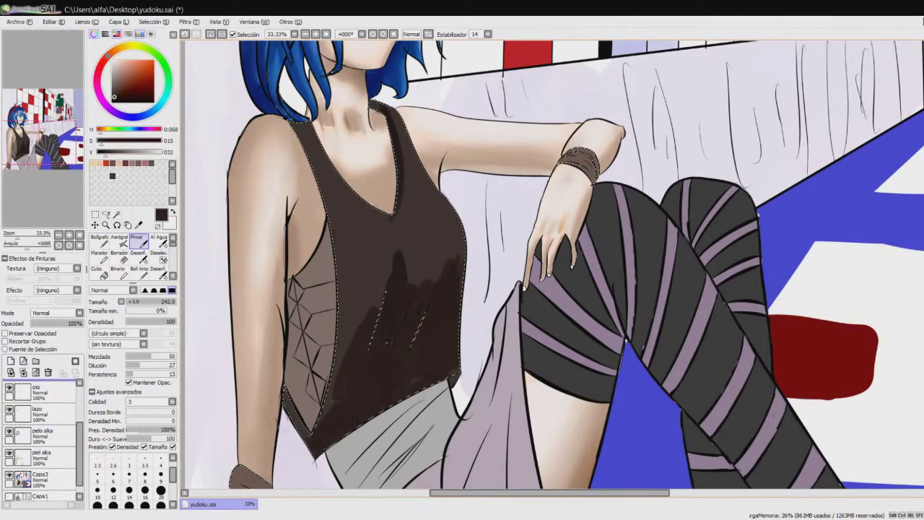
{"action": "key", "text": "v"}
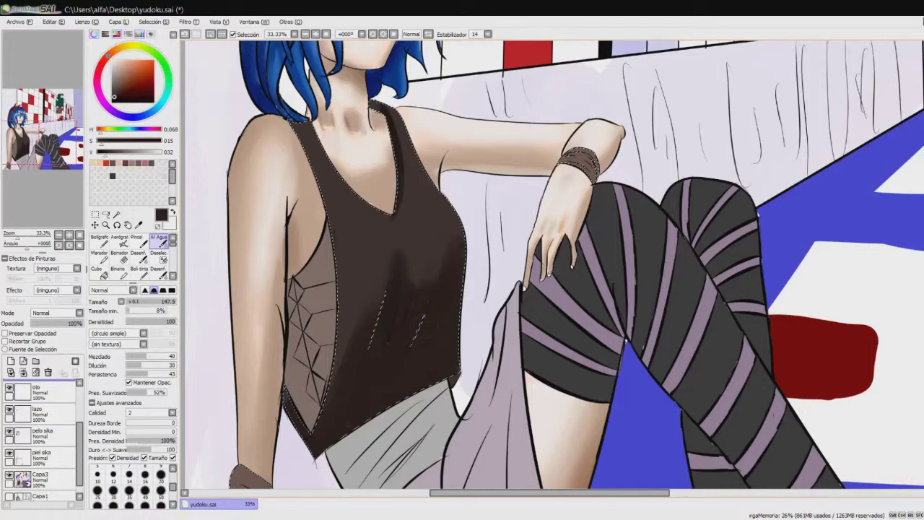
{"action": "scroll", "coordinate": [427, 223], "scroll_direction": "down", "scroll_amount": 3}
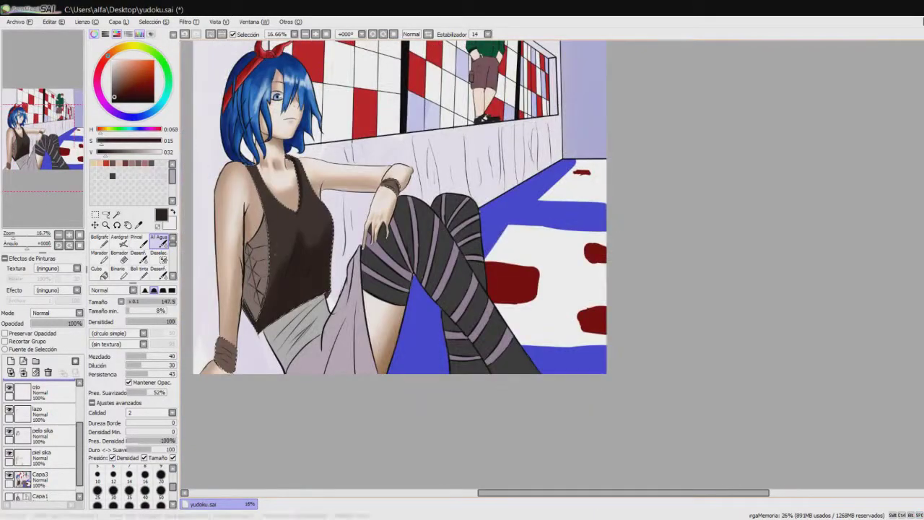
- Deepen the folds on the tank top's front and below the neckline in near-black, value 12, with Pincel at size 58, and blend with Al Agua
{"action": "left_click", "coordinate": [135, 237]}
{"action": "scroll", "coordinate": [323, 186], "scroll_direction": "up", "scroll_amount": 4}
{"action": "left_click", "coordinate": [101, 152]}
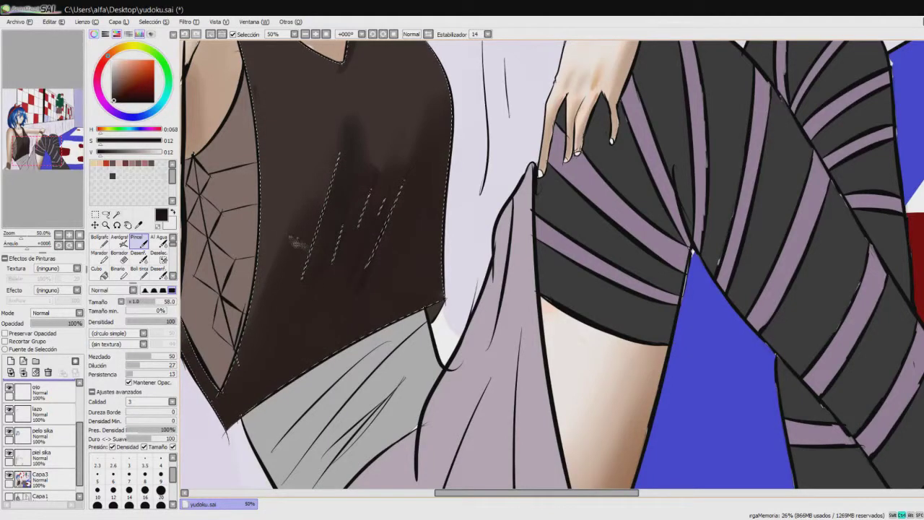
{"action": "left_click_drag", "start_coordinate": [291, 241], "coordinate": [341, 215]}
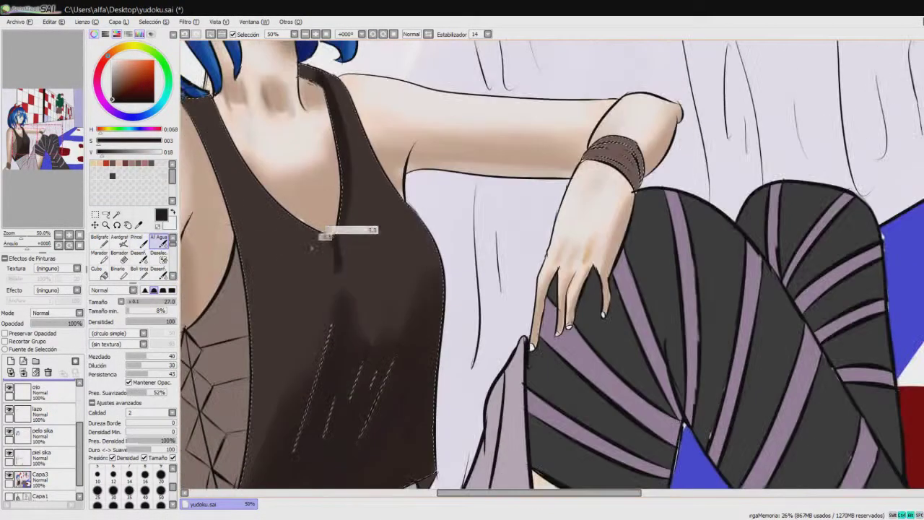
{"action": "left_click_drag", "start_coordinate": [312, 248], "coordinate": [361, 248]}
- Shade the creases of the lowered arm's wristband in dark brown, value 45, with Pincel at size 39 and blend them with Al Agua
{"action": "scroll", "coordinate": [552, 269], "scroll_direction": "down", "scroll_amount": 4}
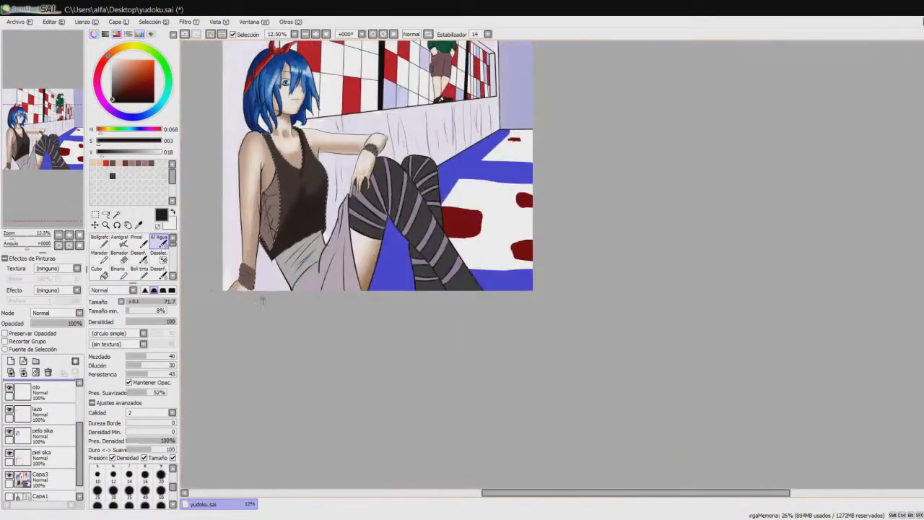
{"action": "scroll", "coordinate": [266, 296], "scroll_direction": "up", "scroll_amount": 1}
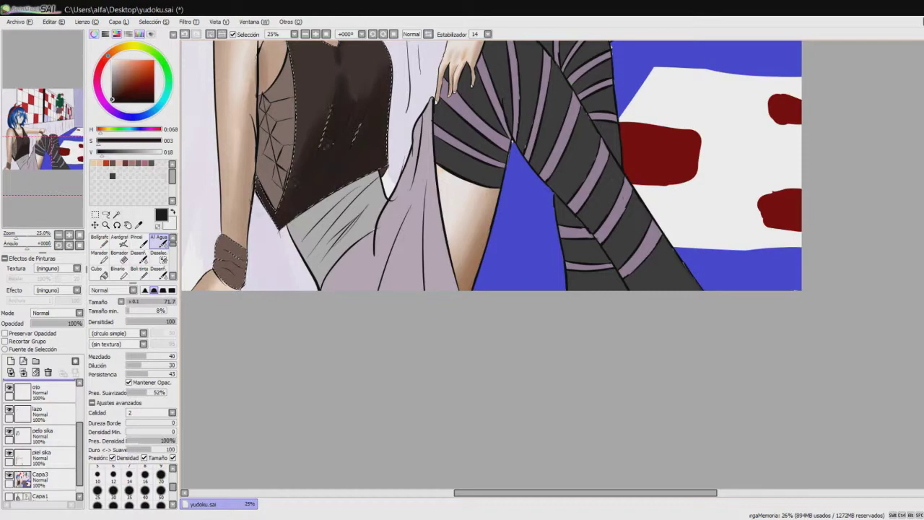
{"action": "scroll", "coordinate": [255, 214], "scroll_direction": "up", "scroll_amount": 3}
{"action": "scroll", "coordinate": [306, 325], "scroll_direction": "up", "scroll_amount": 1}
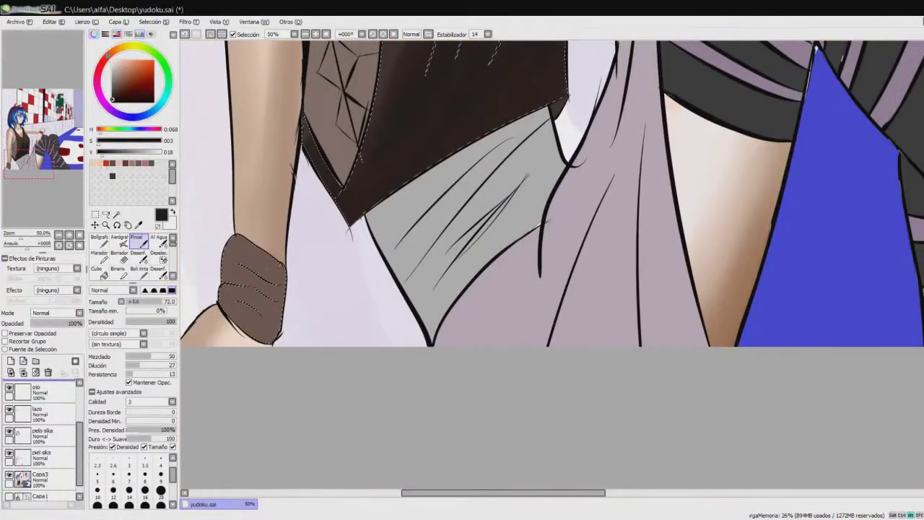
{"action": "left_click_drag", "start_coordinate": [235, 304], "coordinate": [263, 323]}
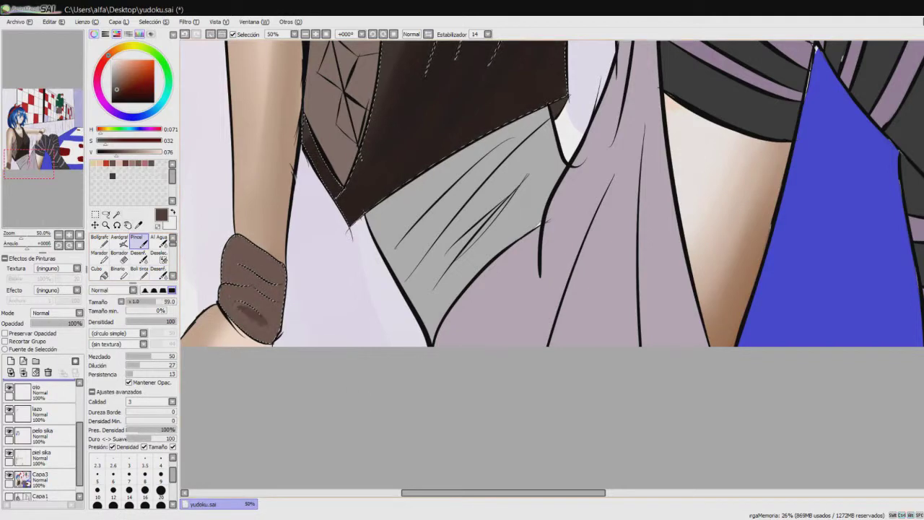
{"action": "left_click_drag", "start_coordinate": [256, 273], "coordinate": [282, 283]}
{"action": "mouse_move", "coordinate": [256, 253]}
{"action": "left_mouse_down"}
{"action": "mouse_move", "coordinate": [286, 267]}
{"action": "mouse_move", "coordinate": [277, 309]}
{"action": "mouse_move", "coordinate": [290, 273]}
{"action": "left_mouse_up"}
{"action": "left_click", "coordinate": [158, 239]}
{"action": "key", "text": "b"}
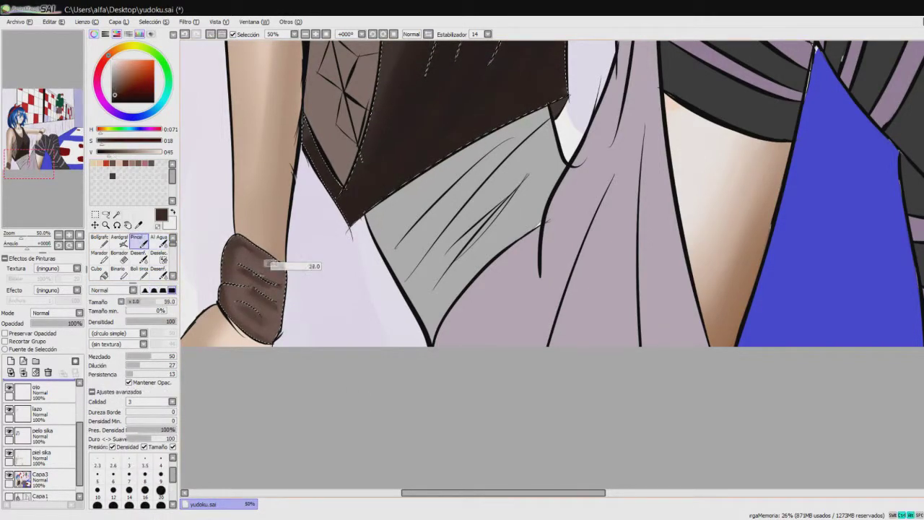
{"action": "key", "text": "w"}
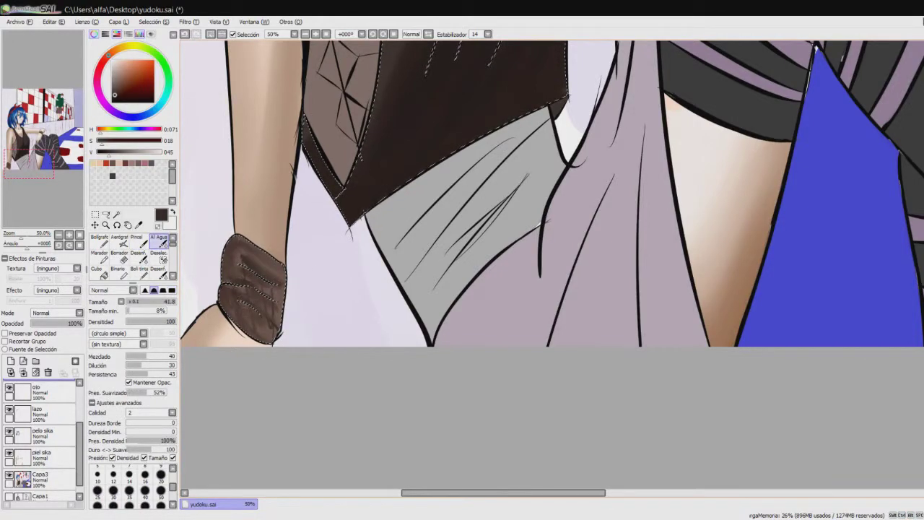
- Shade and blend the wristband on the raised forearm, and darken the tank top's rear hem corner with Pincel at size 28, value 30
{"action": "key", "text": "b"}
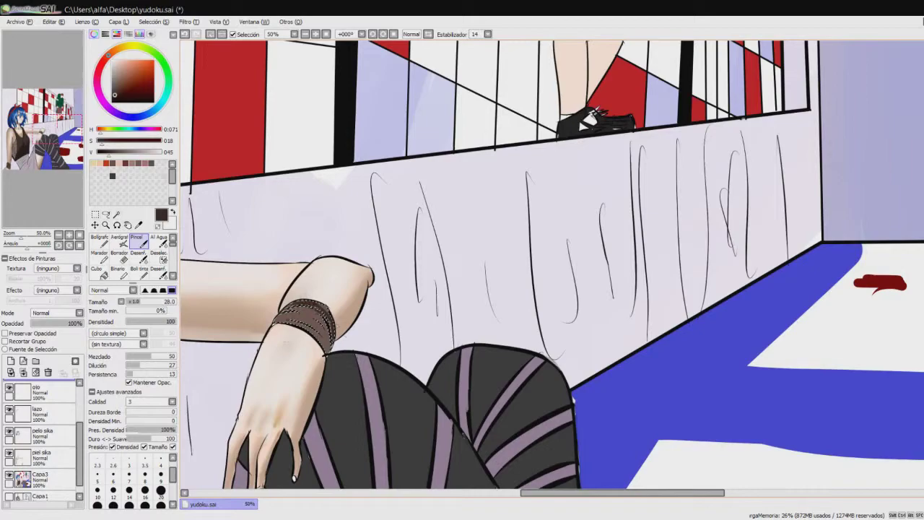
{"action": "key", "text": "w"}
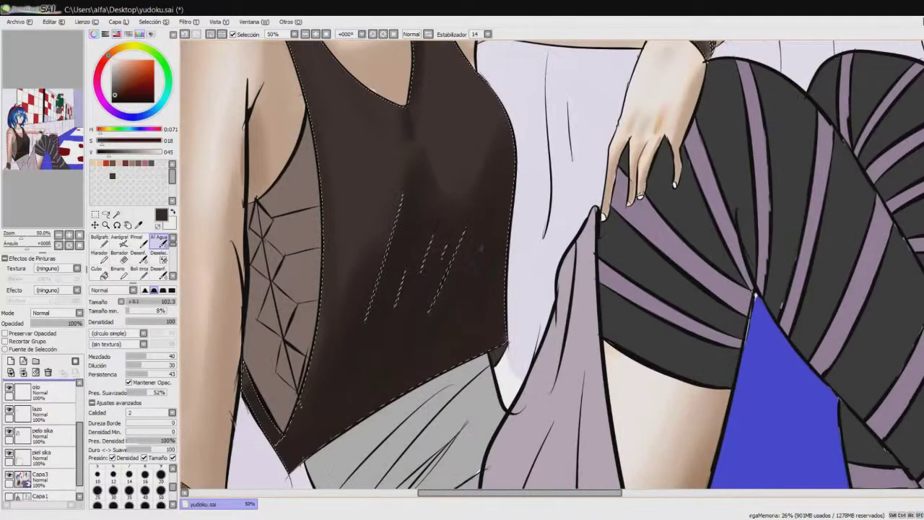
{"action": "key", "text": "b"}
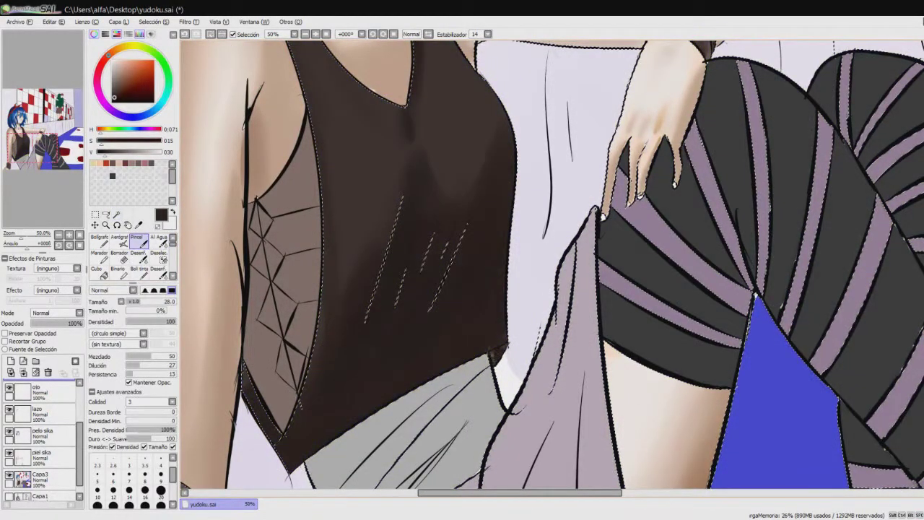
{"action": "left_click_drag", "start_coordinate": [394, 434], "coordinate": [498, 356]}
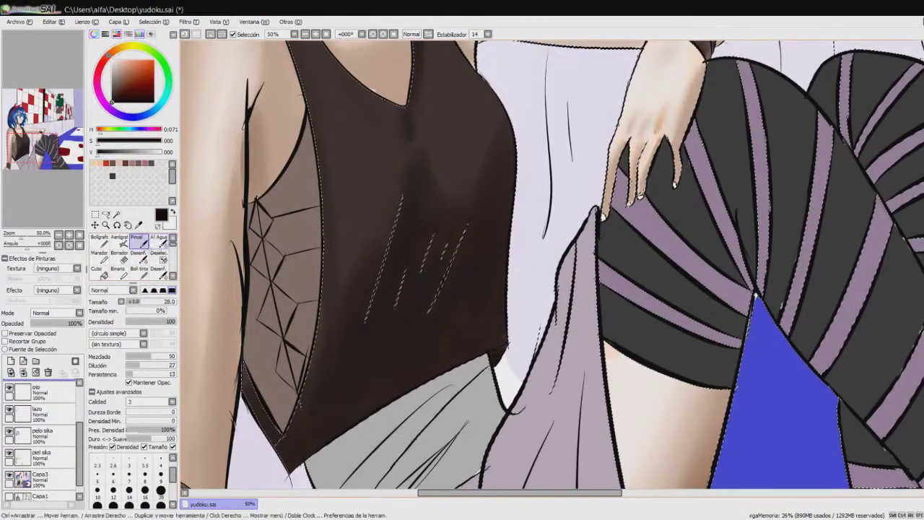
- Clear the selection and select every part of the patterned side panel under the arm by colour difference
{"action": "scroll", "coordinate": [505, 289], "scroll_direction": "down", "scroll_amount": 3}
{"action": "left_click", "coordinate": [116, 214]}
{"action": "scroll", "coordinate": [535, 239], "scroll_direction": "up", "scroll_amount": 2}
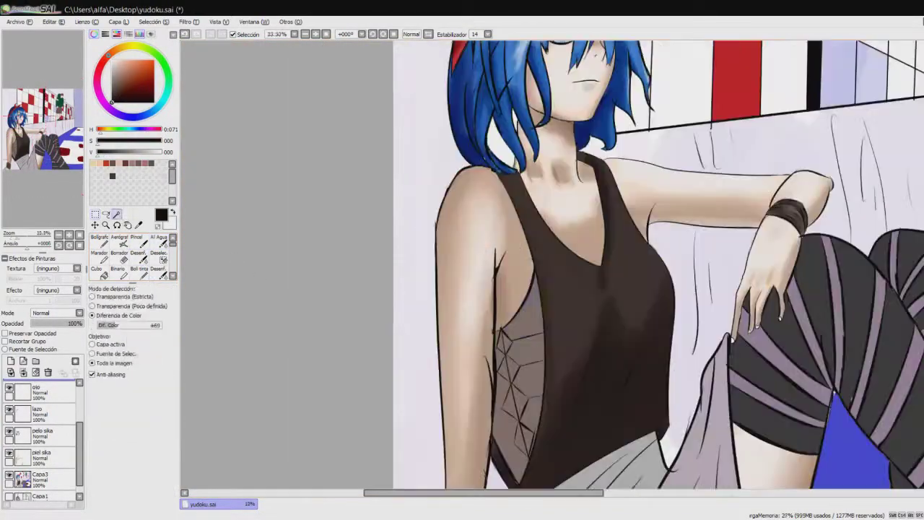
{"action": "left_click", "coordinate": [506, 330]}
{"action": "left_click_drag", "start_coordinate": [506, 330], "coordinate": [493, 193]}
{"action": "scroll", "coordinate": [491, 204], "scroll_direction": "up", "scroll_amount": 3}
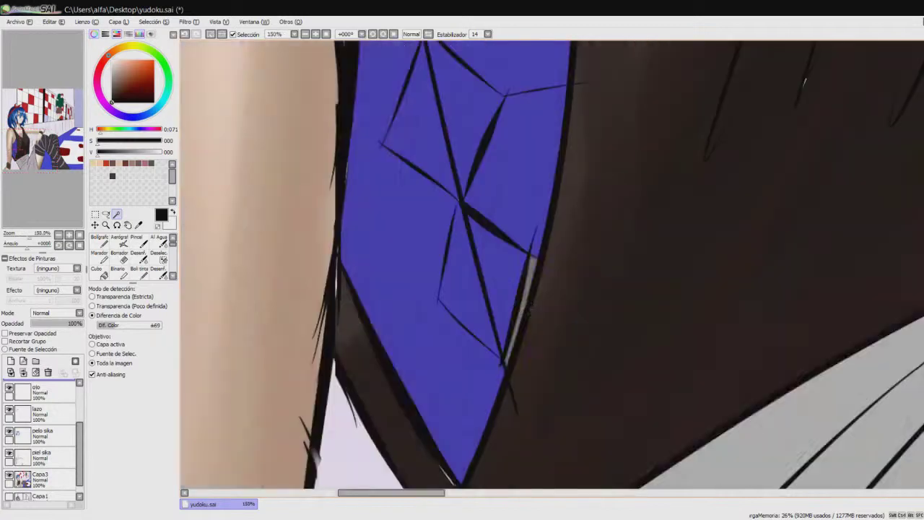
{"action": "scroll", "coordinate": [491, 205], "scroll_direction": "down", "scroll_amount": 5}
{"action": "scroll", "coordinate": [43, 434], "scroll_direction": "up", "scroll_amount": 2}
- Add a new layer above the tank top layer and name it "coso de la axila"
{"action": "left_click", "coordinate": [57, 434]}
{"action": "double_click", "coordinate": [56, 435]}
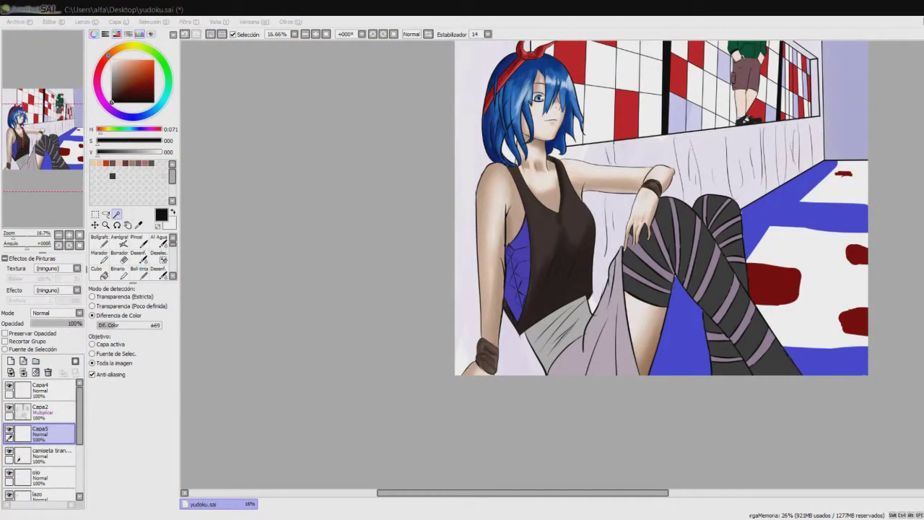
{"action": "key", "text": "Return"}
- Shade the side panel with Pincel in brown, value 84 at size 124 and value 30 at size 71, blending each pass with Al Agua
{"action": "left_click", "coordinate": [136, 239]}
{"action": "left_click", "coordinate": [506, 280], "text": "alt"}
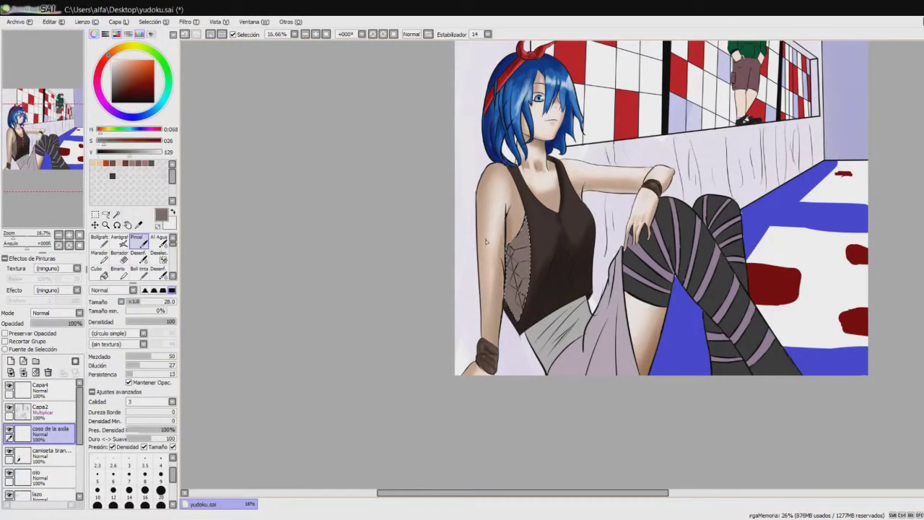
{"action": "scroll", "coordinate": [525, 296], "scroll_direction": "up", "scroll_amount": 1}
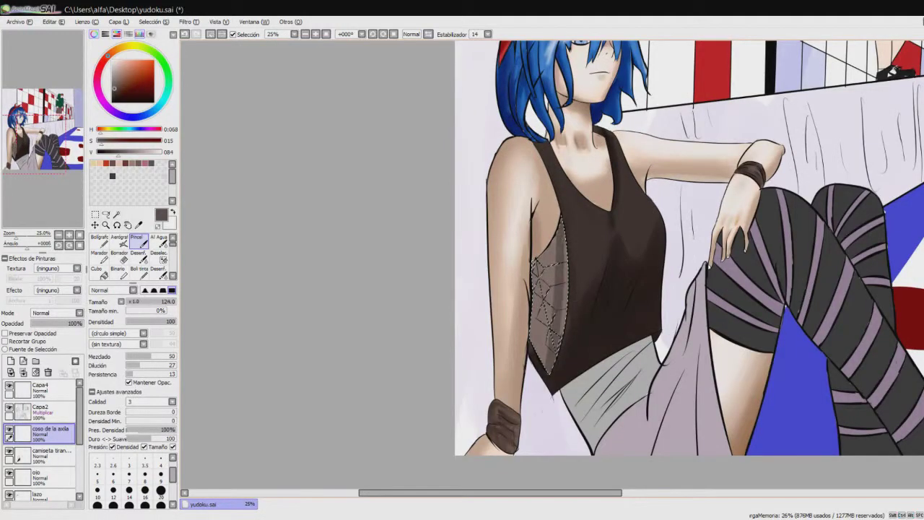
{"action": "key", "text": "w"}
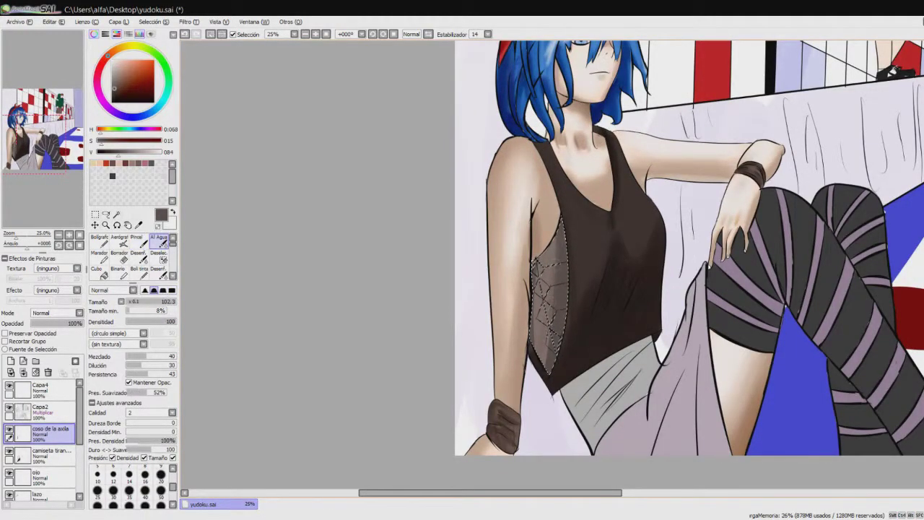
{"action": "key", "text": "b"}
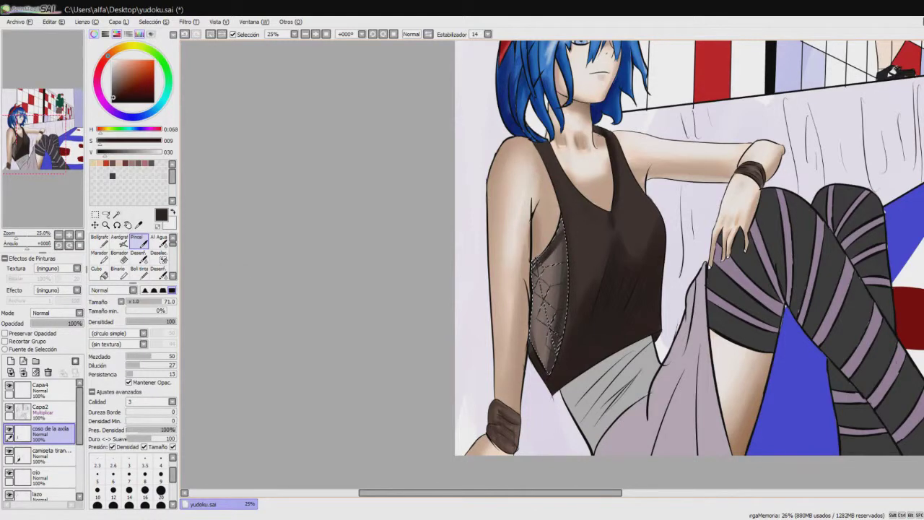
{"action": "key", "text": "w"}
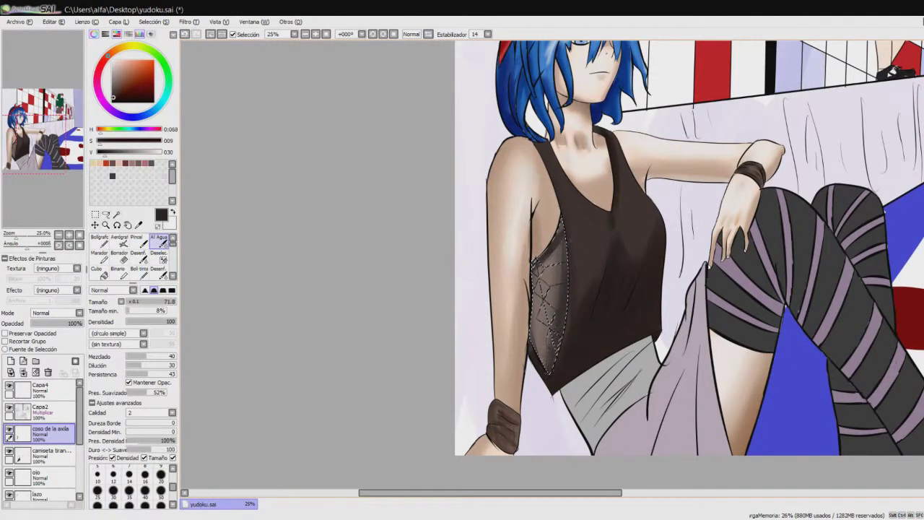
- Clear the selection and select the grey cloth below the tank top by colour difference, including the slivers between its fold lines
{"action": "scroll", "coordinate": [582, 317], "scroll_direction": "down", "scroll_amount": 3}
{"action": "scroll", "coordinate": [582, 318], "scroll_direction": "up", "scroll_amount": 4}
{"action": "key", "text": "ctrl+t"}
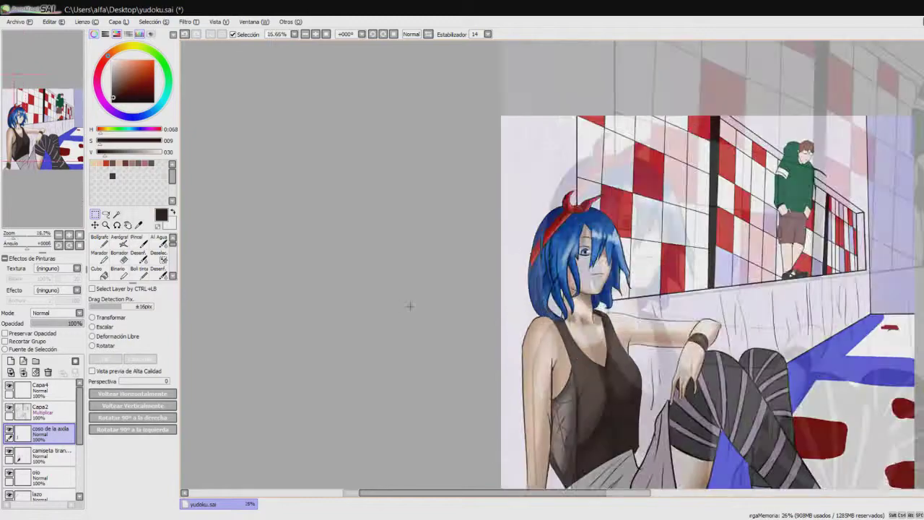
{"action": "scroll", "coordinate": [410, 318], "scroll_direction": "down", "scroll_amount": 1}
{"action": "key", "text": "w"}
{"action": "scroll", "coordinate": [410, 318], "scroll_direction": "up", "scroll_amount": 3}
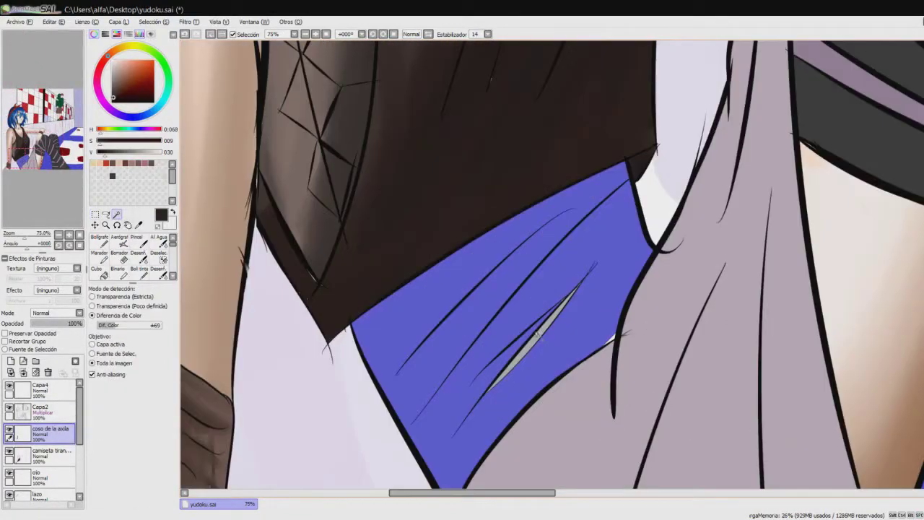
{"action": "scroll", "coordinate": [409, 318], "scroll_direction": "down", "scroll_amount": 3}
{"action": "scroll", "coordinate": [409, 318], "scroll_direction": "down", "scroll_amount": 1}
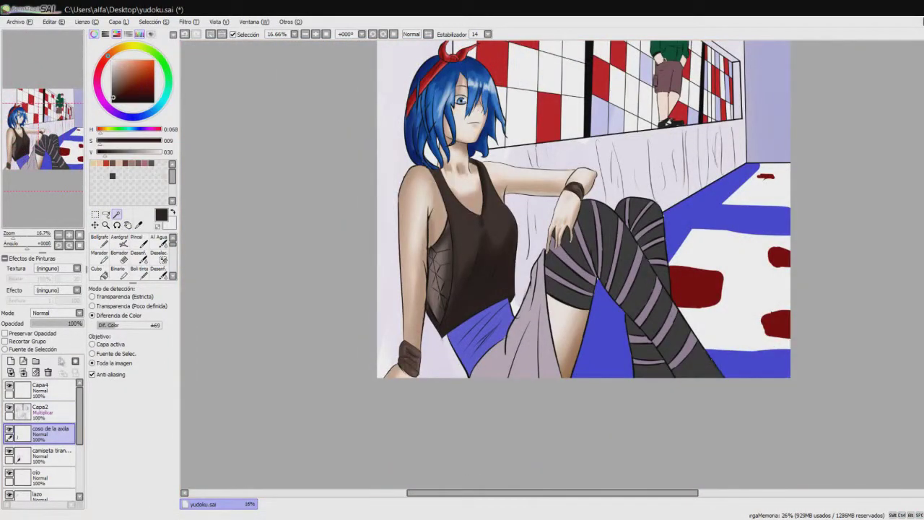
- Shade the grey waist cloth with Pincel in muted grey, value 132 at size 104, and blend it with Al Agua
{"action": "left_click", "coordinate": [137, 241]}
{"action": "left_click_drag", "start_coordinate": [101, 151], "coordinate": [133, 154]}
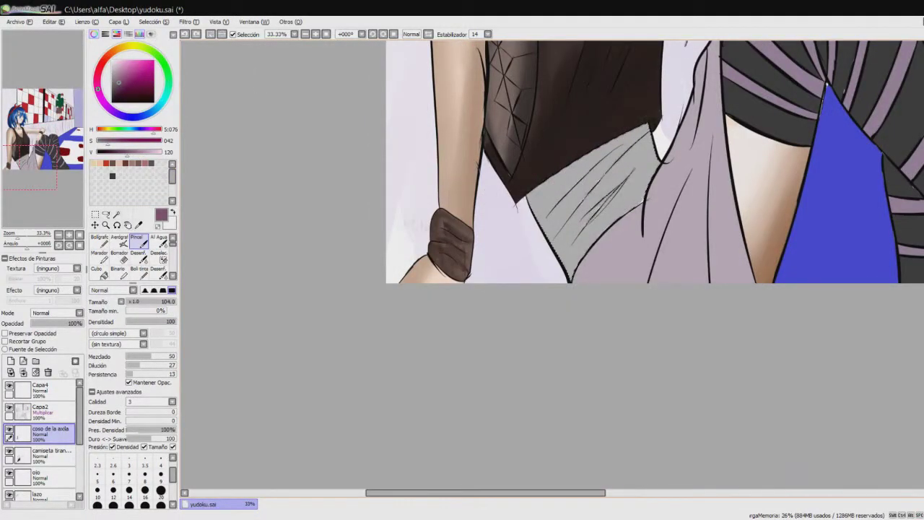
{"action": "left_click_drag", "start_coordinate": [614, 145], "coordinate": [592, 202]}
{"action": "mouse_move", "coordinate": [535, 191]}
{"action": "left_mouse_down"}
{"action": "mouse_move", "coordinate": [643, 134]}
{"action": "mouse_move", "coordinate": [596, 199]}
{"action": "mouse_move", "coordinate": [578, 180]}
{"action": "left_mouse_up"}
{"action": "left_click", "coordinate": [578, 173], "text": "alt"}
{"action": "mouse_move", "coordinate": [553, 227]}
{"action": "left_mouse_down"}
{"action": "mouse_move", "coordinate": [556, 209]}
{"action": "mouse_move", "coordinate": [585, 238]}
{"action": "mouse_move", "coordinate": [654, 168]}
{"action": "left_mouse_up"}
{"action": "key", "text": "v"}
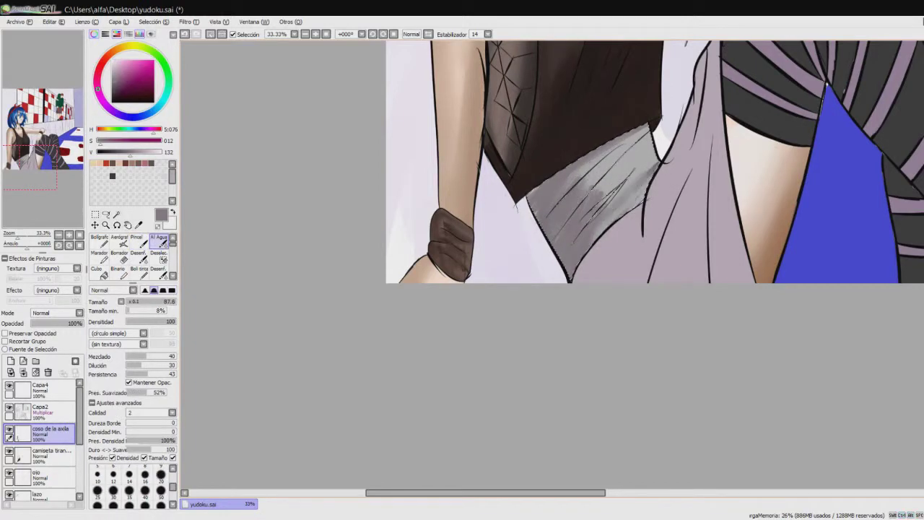
- Highlight the upper part of the grey waist cloth with Pincel in near-white at size 104 and blend it with Al Agua
{"action": "left_click_drag", "start_coordinate": [464, 128], "coordinate": [337, 160]}
{"action": "left_click", "coordinate": [469, 238], "text": "alt"}
{"action": "key", "text": "x"}
{"action": "key", "text": "b"}
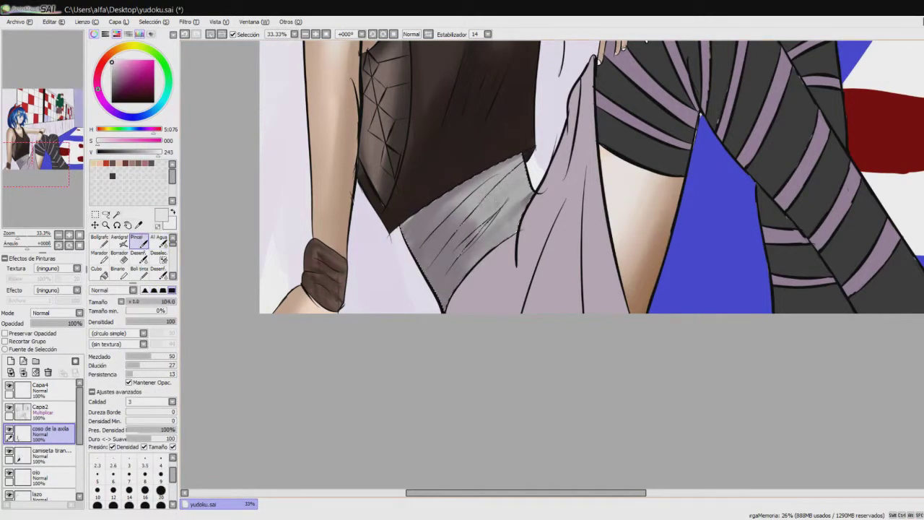
{"action": "mouse_move", "coordinate": [470, 177]}
{"action": "left_mouse_down"}
{"action": "mouse_move", "coordinate": [509, 209]}
{"action": "mouse_move", "coordinate": [477, 217]}
{"action": "left_mouse_up"}
{"action": "key", "text": "c"}
{"action": "left_click_drag", "start_coordinate": [510, 177], "coordinate": [447, 227]}
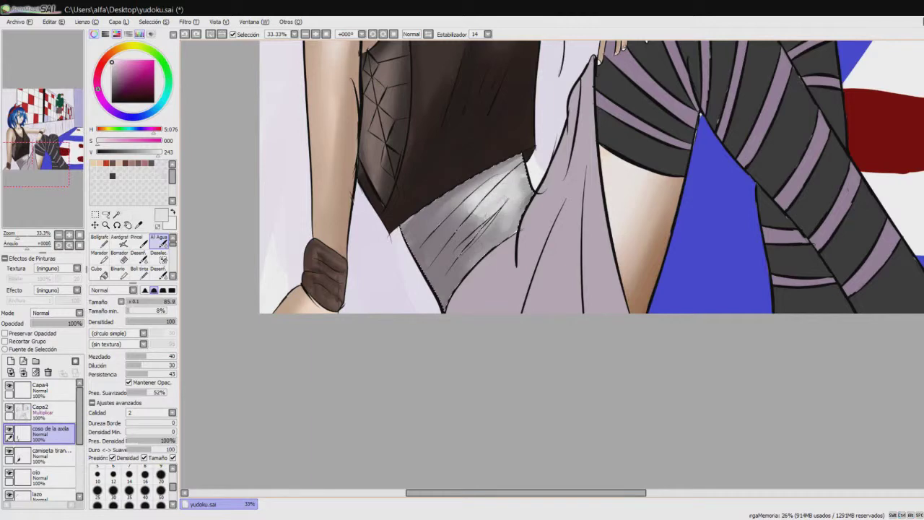
{"action": "scroll", "coordinate": [498, 213], "scroll_direction": "down", "scroll_amount": 2}
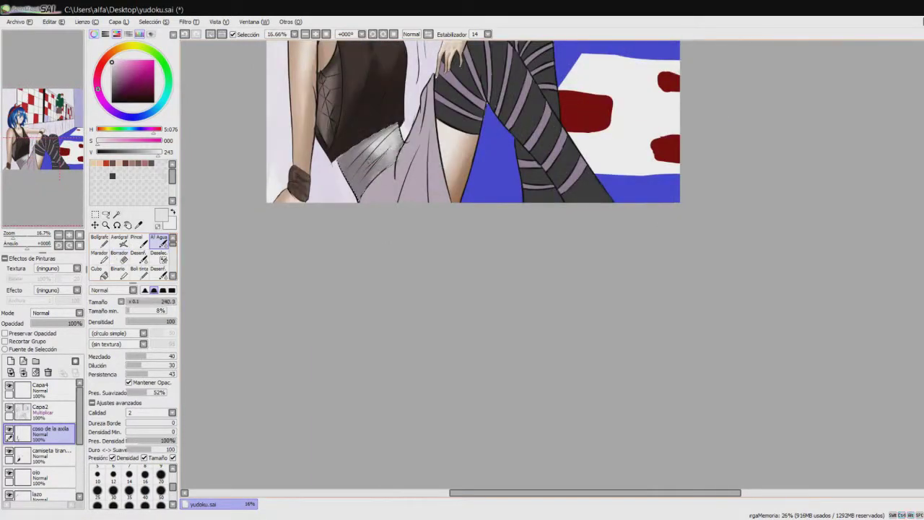
{"action": "scroll", "coordinate": [425, 137], "scroll_direction": "up", "scroll_amount": 3}
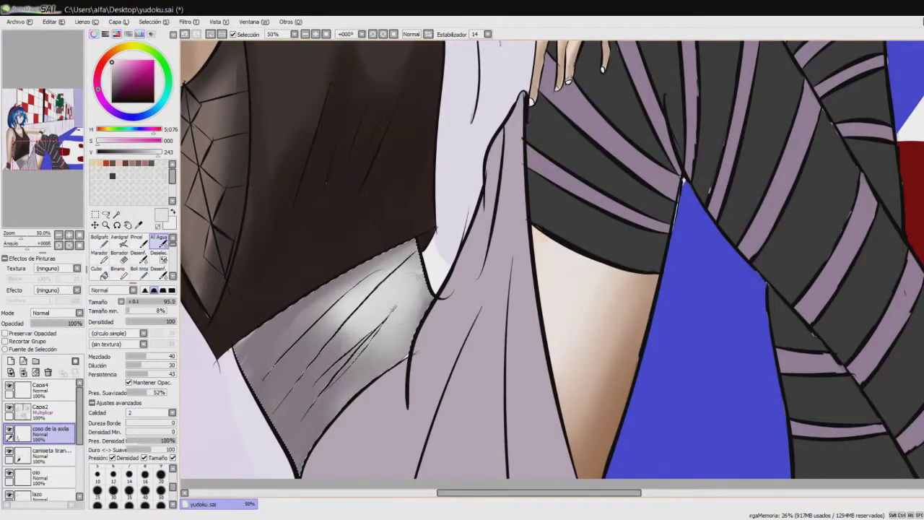
- Replace the selection with the purple skirt by colour difference and shade its folds in grey-purple, value 120, blending with Al Agua
{"action": "scroll", "coordinate": [376, 325], "scroll_direction": "down", "scroll_amount": 3}
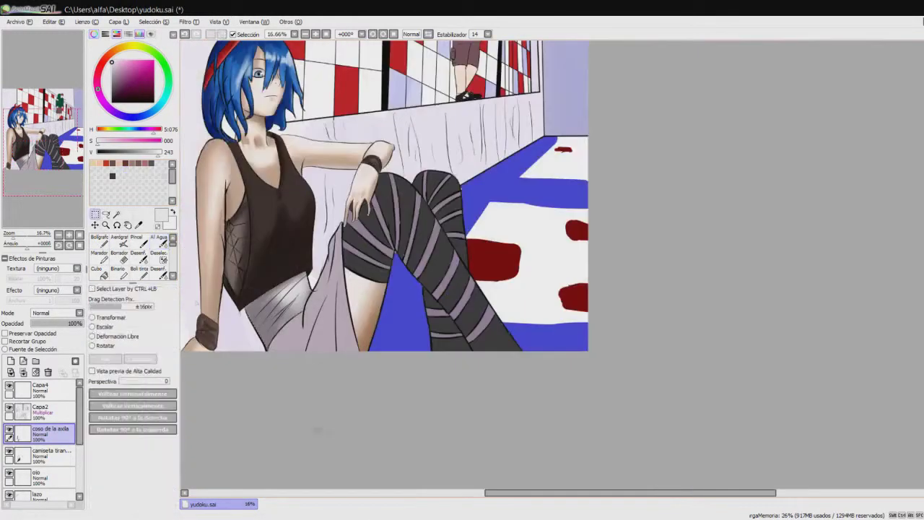
{"action": "left_click", "coordinate": [117, 215]}
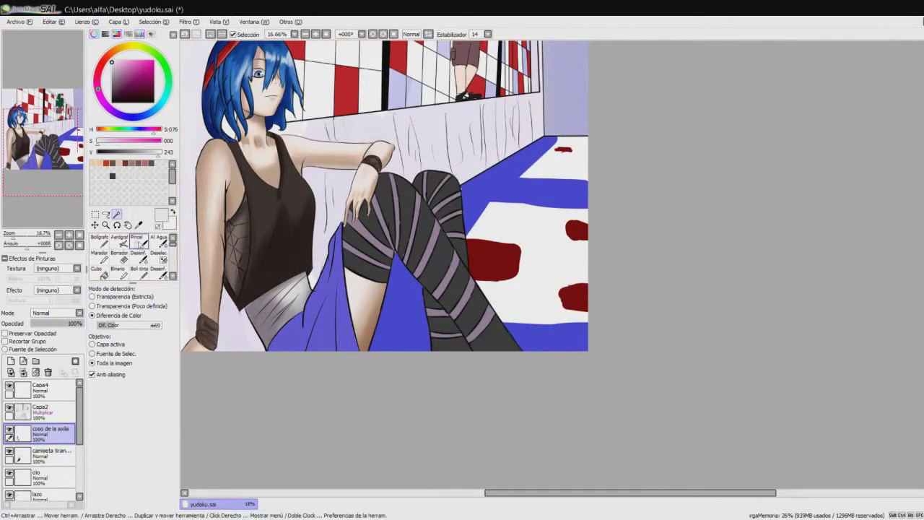
{"action": "left_click", "coordinate": [136, 239]}
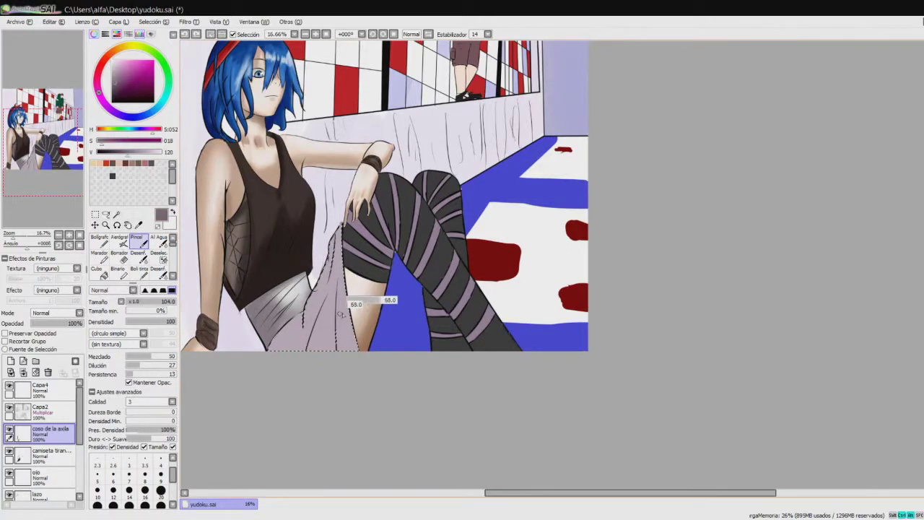
{"action": "scroll", "coordinate": [380, 337], "scroll_direction": "up", "scroll_amount": 1}
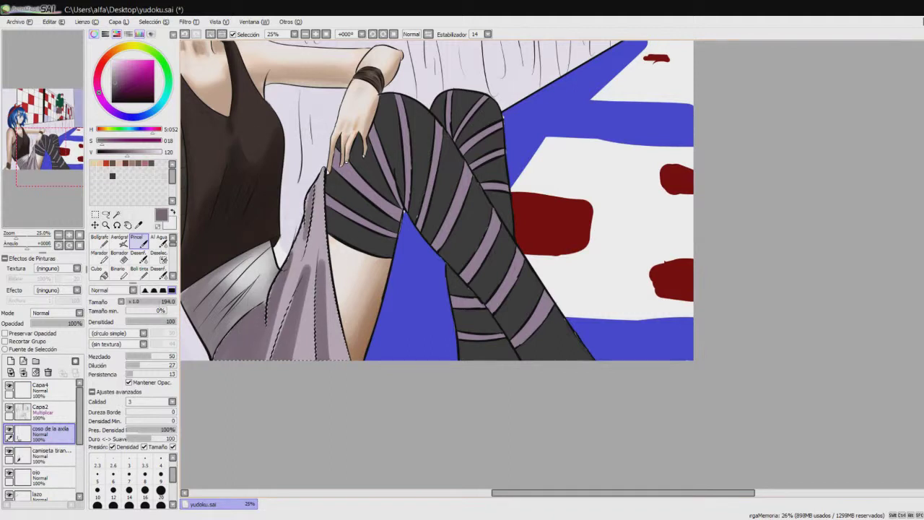
{"action": "key", "text": "v"}
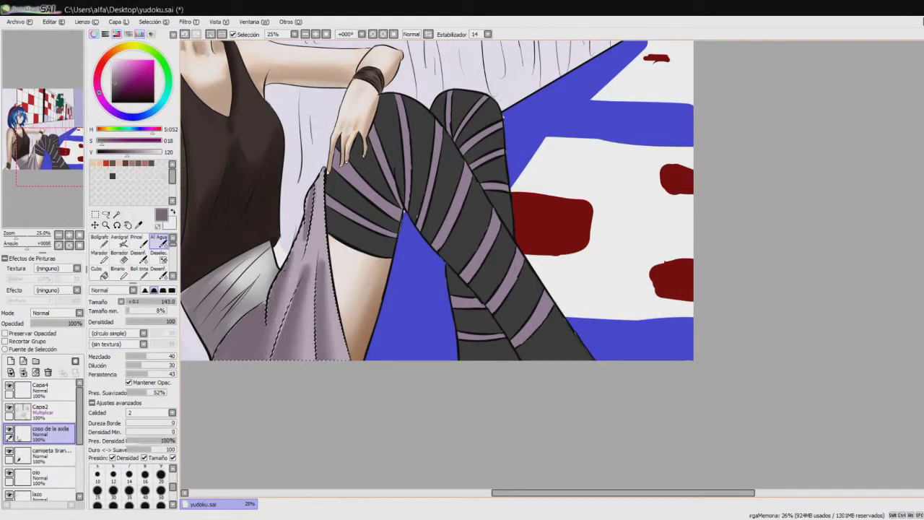
- Deepen the skirt's fold shadows with Pincel in dark purple, value 63 at size 76, and blend them with Al Agua
{"action": "left_click", "coordinate": [114, 94]}
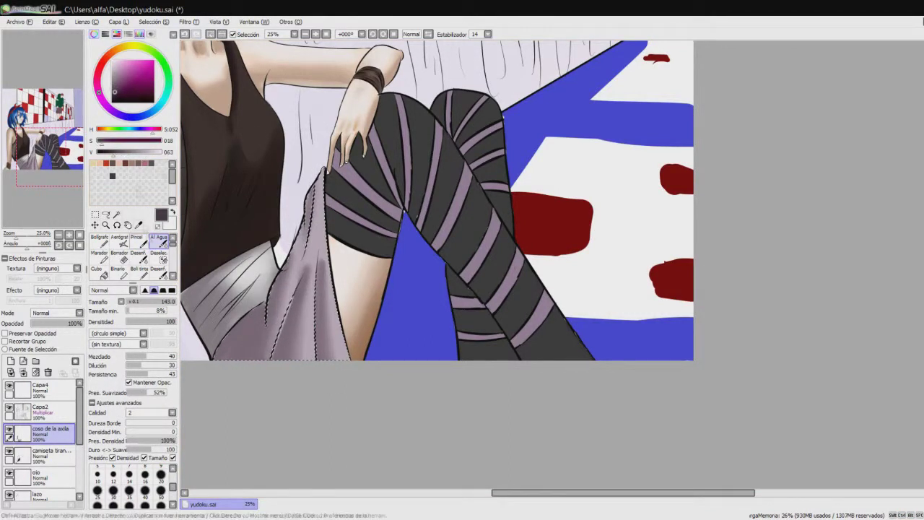
{"action": "key", "text": "b"}
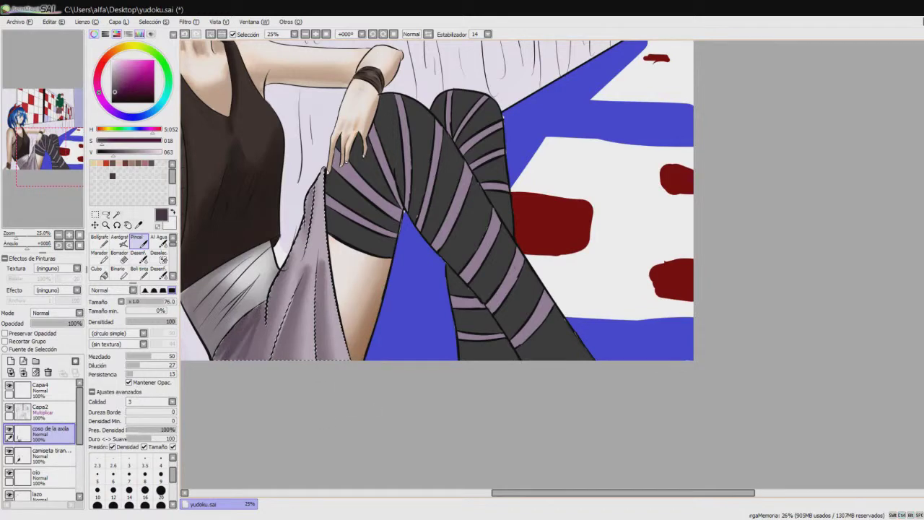
{"action": "key", "text": "v"}
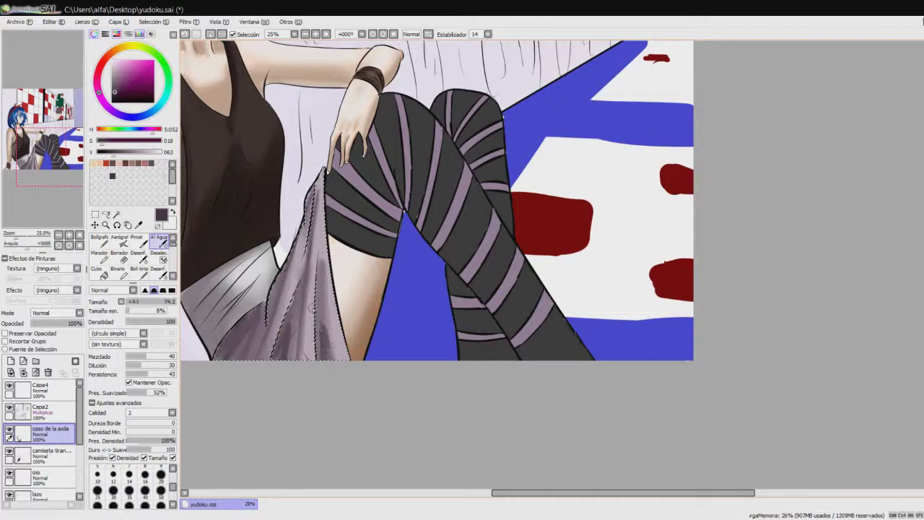
{"action": "scroll", "coordinate": [314, 310], "scroll_direction": "up", "scroll_amount": 2}
{"action": "left_click_drag", "start_coordinate": [230, 397], "coordinate": [258, 349]}
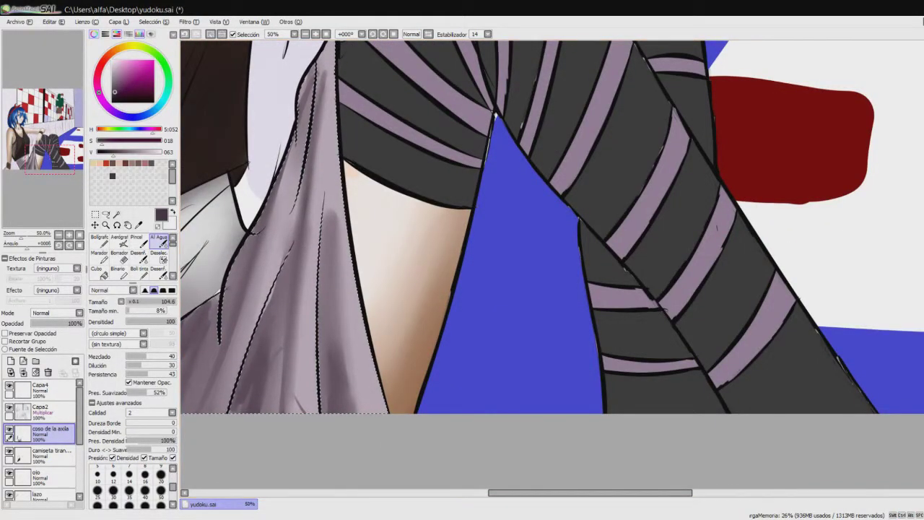
{"action": "mouse_move", "coordinate": [289, 212]}
{"action": "left_mouse_down"}
{"action": "mouse_move", "coordinate": [314, 109]}
{"action": "mouse_move", "coordinate": [312, 72]}
{"action": "left_mouse_up"}
{"action": "scroll", "coordinate": [349, 220], "scroll_direction": "down", "scroll_amount": 3}
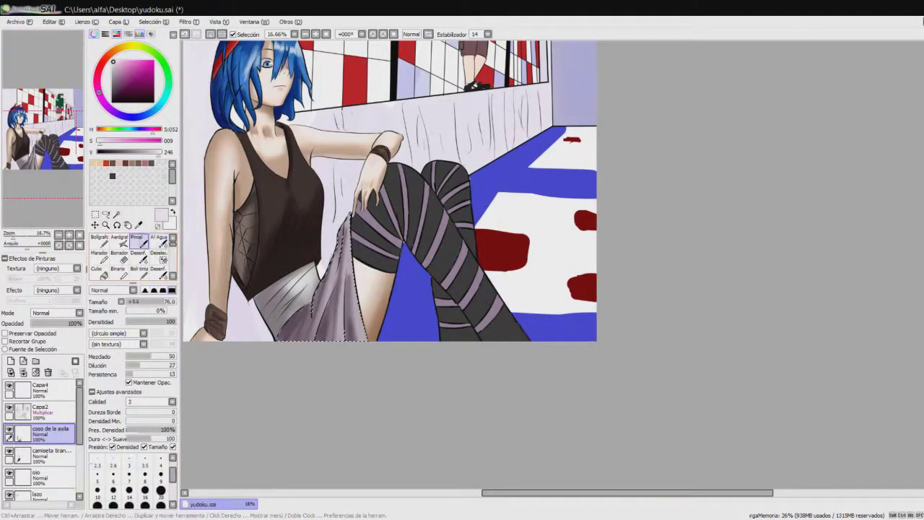
- Highlight the skirt's folds with Pincel in white at size 76 and blend the highlights with Al Agua
{"action": "key", "text": "b"}
{"action": "scroll", "coordinate": [307, 264], "scroll_direction": "up", "scroll_amount": 2}
{"action": "left_click_drag", "start_coordinate": [383, 166], "coordinate": [386, 404]}
{"action": "mouse_move", "coordinate": [393, 180]}
{"action": "left_mouse_down"}
{"action": "mouse_move", "coordinate": [404, 390]}
{"action": "mouse_move", "coordinate": [399, 333]}
{"action": "left_mouse_up"}
{"action": "key", "text": "c"}
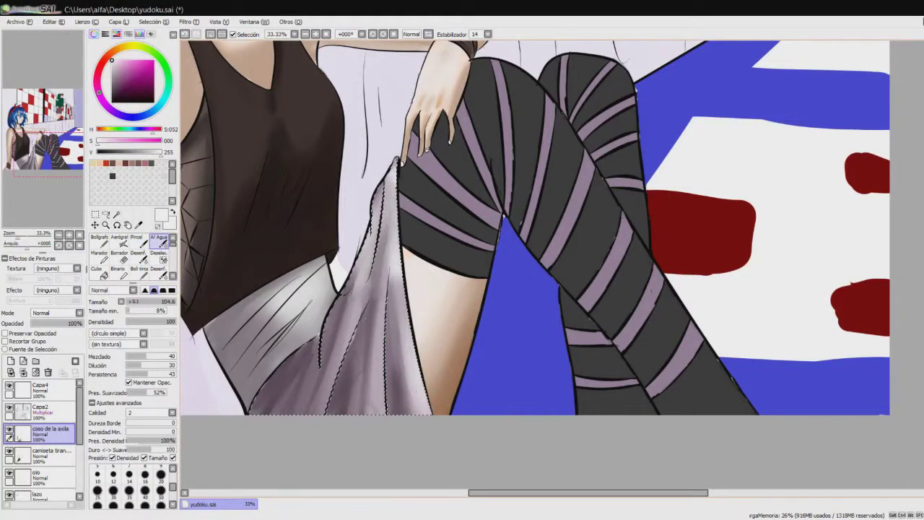
{"action": "scroll", "coordinate": [396, 145], "scroll_direction": "down", "scroll_amount": 1}
{"action": "scroll", "coordinate": [404, 148], "scroll_direction": "up", "scroll_amount": 1}
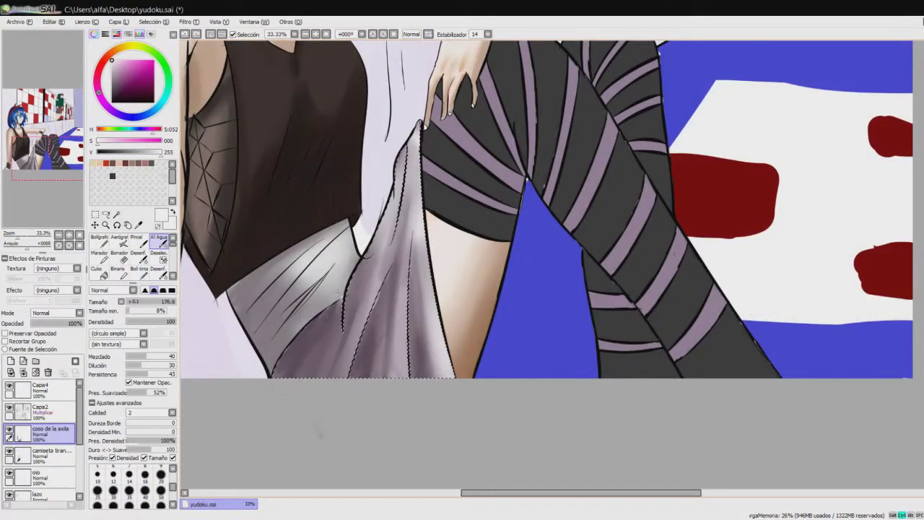
- Clear the selection, hide the flat colour layer Capa3 and select the dark bands of the front stocking by colour difference
{"action": "left_click", "coordinate": [94, 215]}
{"action": "scroll", "coordinate": [434, 209], "scroll_direction": "down", "scroll_amount": 1}
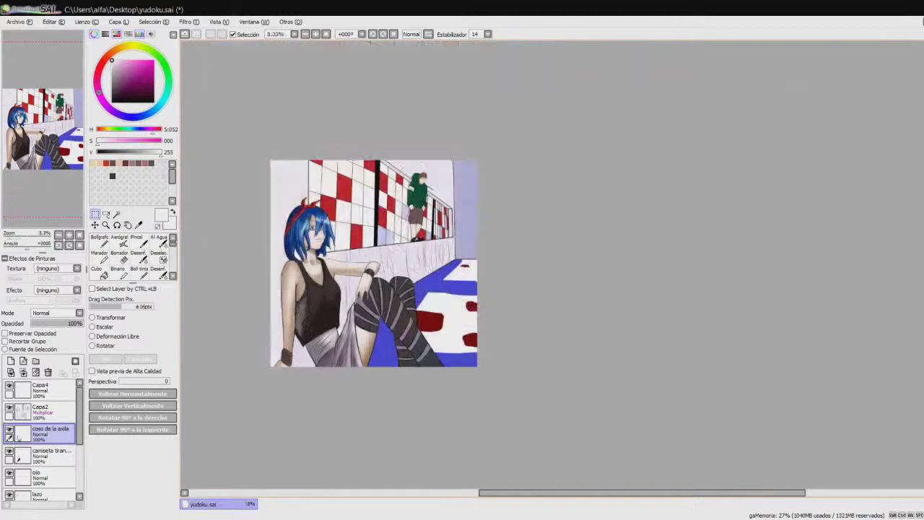
{"action": "scroll", "coordinate": [433, 180], "scroll_direction": "up", "scroll_amount": 1}
{"action": "scroll", "coordinate": [433, 217], "scroll_direction": "up", "scroll_amount": 1}
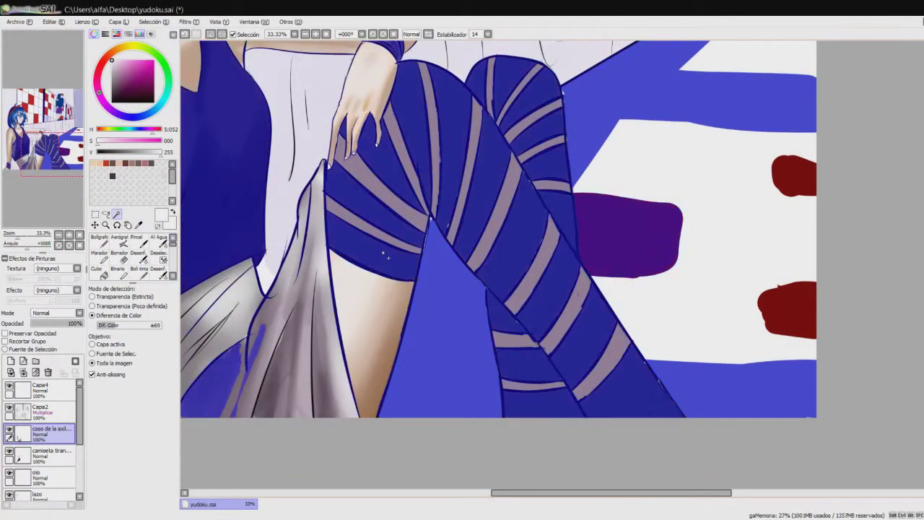
{"action": "scroll", "coordinate": [348, 223], "scroll_direction": "up", "scroll_amount": 2}
{"action": "scroll", "coordinate": [42, 455], "scroll_direction": "down", "scroll_amount": 1}
{"action": "scroll", "coordinate": [42, 462], "scroll_direction": "down", "scroll_amount": 2}
{"action": "left_click", "coordinate": [9, 483]}
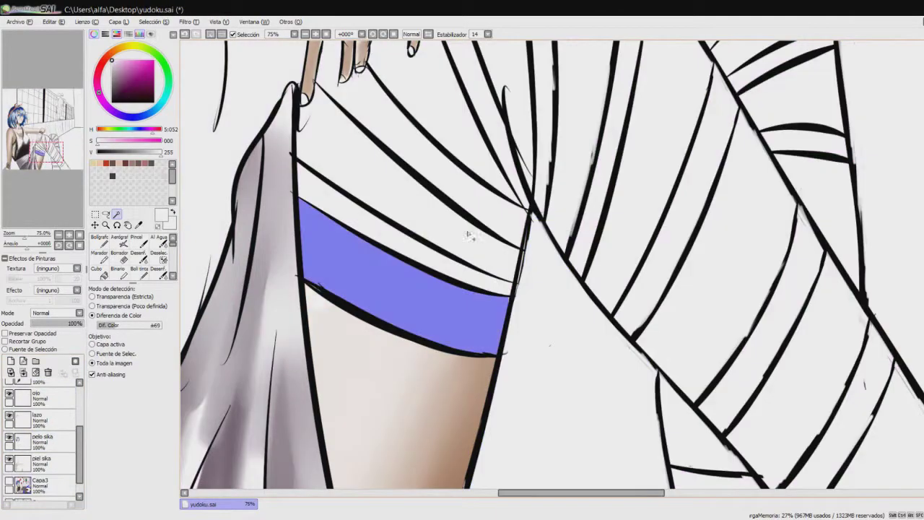
{"action": "scroll", "coordinate": [443, 166], "scroll_direction": "down", "scroll_amount": 2}
{"action": "scroll", "coordinate": [445, 166], "scroll_direction": "up", "scroll_amount": 1}
{"action": "left_click", "coordinate": [520, 238]}
{"action": "left_click", "coordinate": [564, 311]}
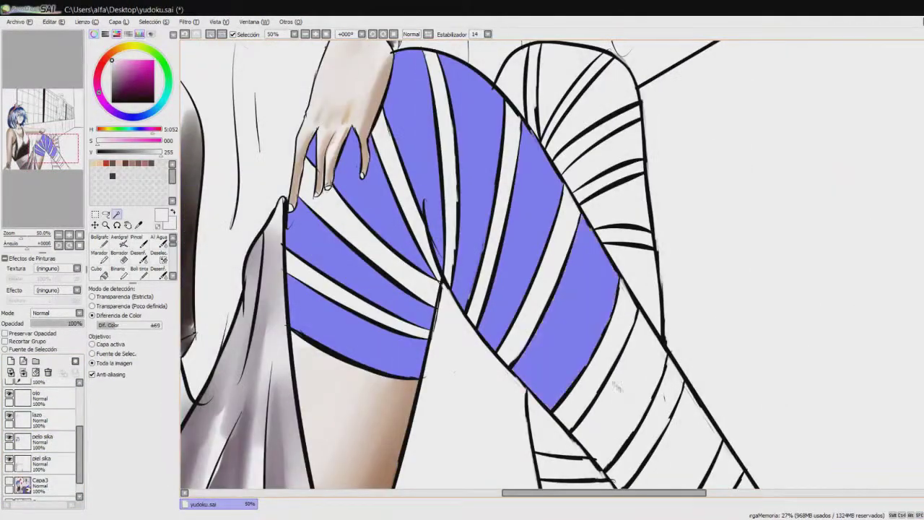
- Add the remaining dark bands of both stockings to the selection and show layer Capa3 again
{"action": "scroll", "coordinate": [470, 325], "scroll_direction": "up", "scroll_amount": 1}
{"action": "left_click", "coordinate": [442, 362]}
{"action": "left_click", "coordinate": [593, 383]}
{"action": "left_click", "coordinate": [520, 318]}
{"action": "scroll", "coordinate": [535, 435], "scroll_direction": "down", "scroll_amount": 1}
{"action": "left_click", "coordinate": [493, 238]}
{"action": "left_click", "coordinate": [488, 179]}
{"action": "left_click", "coordinate": [483, 126]}
{"action": "left_click", "coordinate": [36, 483]}
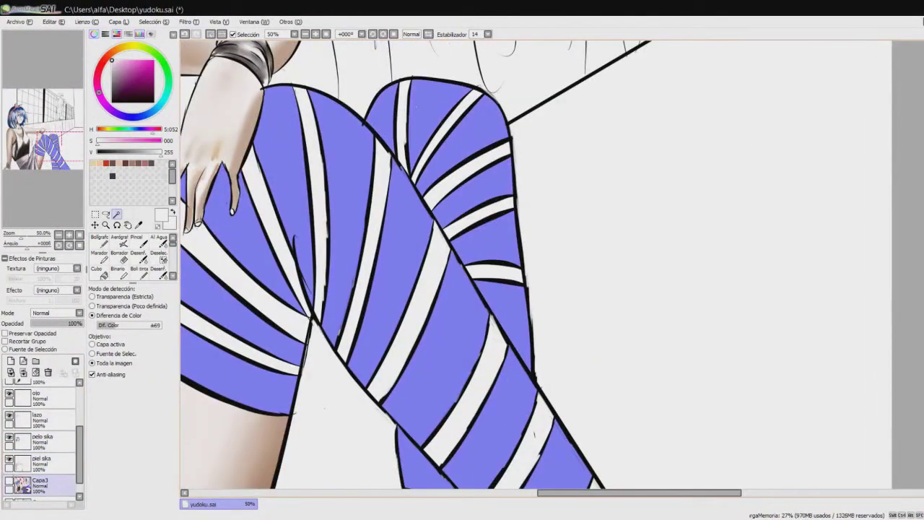
{"action": "left_click", "coordinate": [9, 482]}
- On the "coso de la axila" layer, shade the stockings' dark bands with Pincel in near-black, value 12 at size 313
{"action": "scroll", "coordinate": [42, 441], "scroll_direction": "up", "scroll_amount": 3}
{"action": "left_click", "coordinate": [50, 431]}
{"action": "left_click", "coordinate": [140, 243]}
{"action": "left_click", "coordinate": [111, 94]}
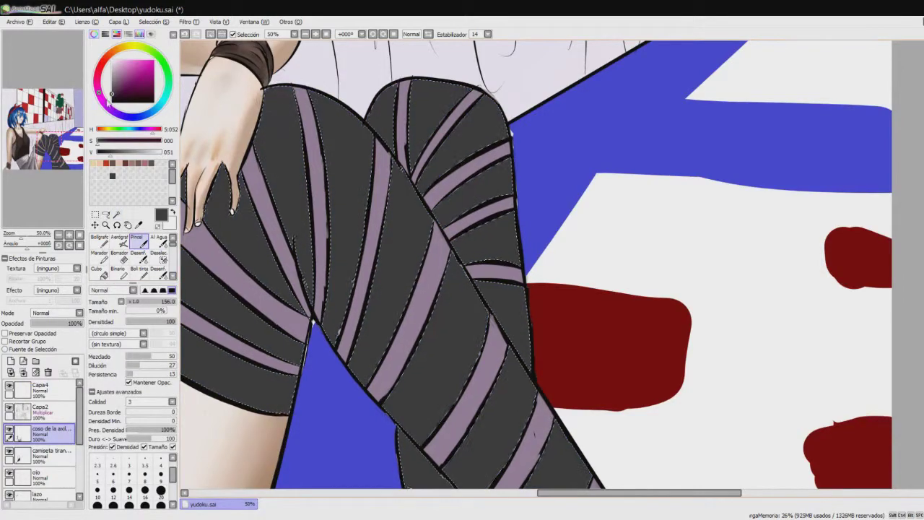
{"action": "scroll", "coordinate": [278, 331], "scroll_direction": "down", "scroll_amount": 3}
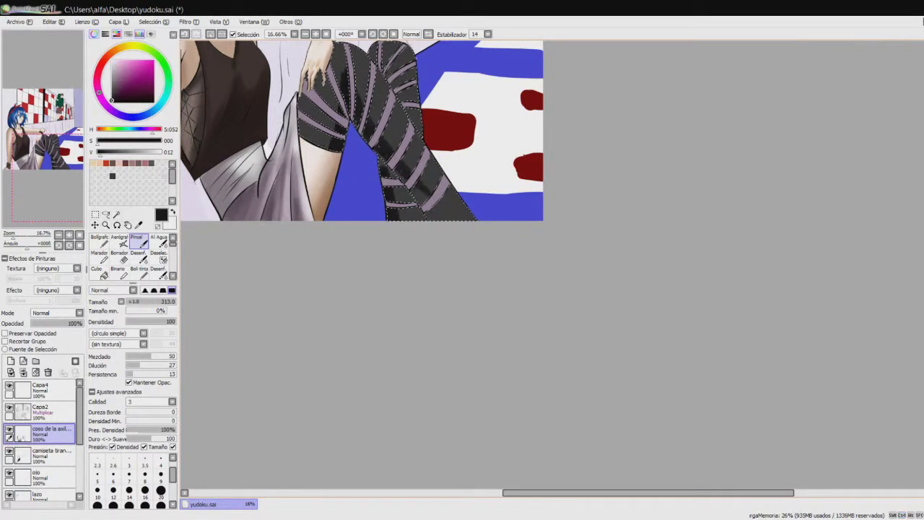
{"action": "scroll", "coordinate": [361, 163], "scroll_direction": "up", "scroll_amount": 2}
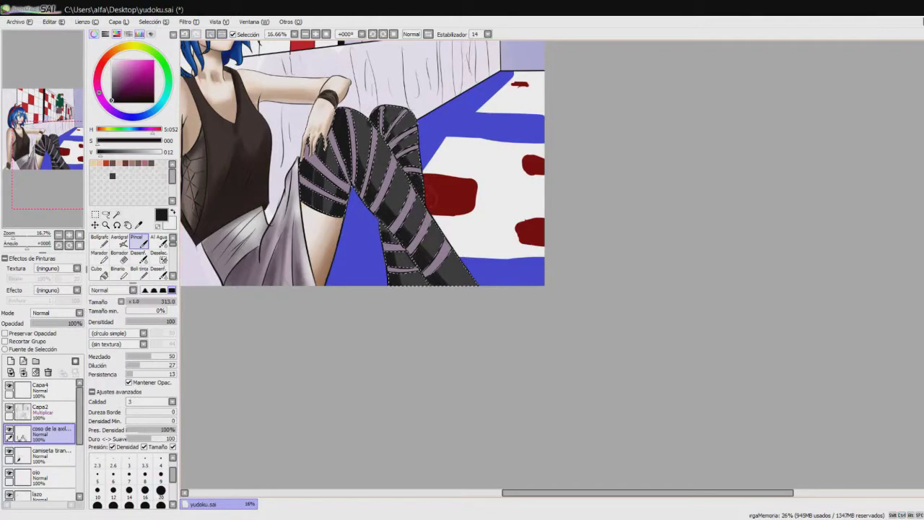
- Blend the near-black shading across the dark bands of both stockings with Al Agua at size 250
{"action": "key", "text": "c"}
{"action": "key", "text": "ctrl+plus"}
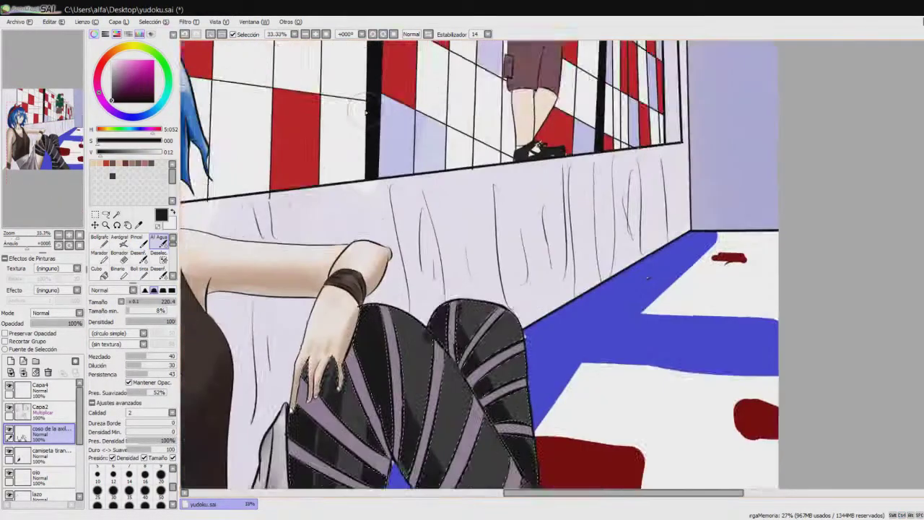
{"action": "scroll", "coordinate": [474, 267], "scroll_direction": "down", "scroll_amount": 3}
{"action": "left_click_drag", "start_coordinate": [534, 318], "coordinate": [592, 386]}
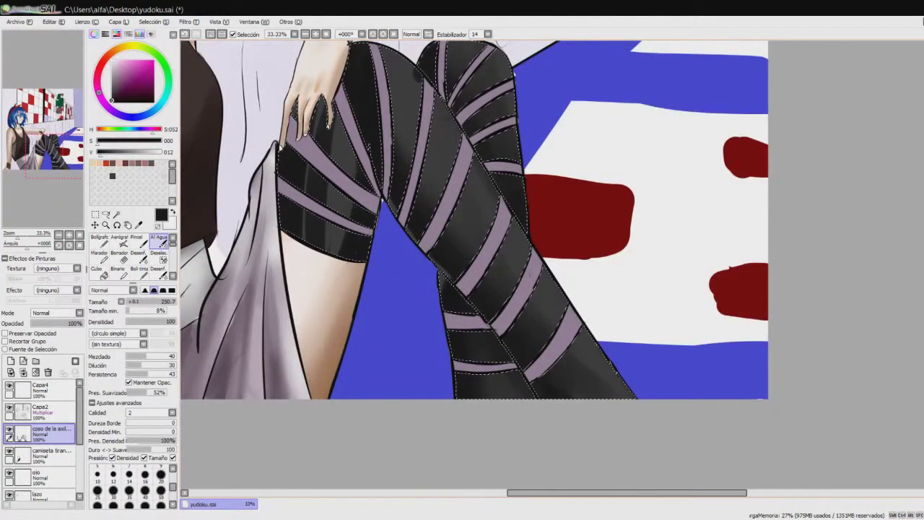
{"action": "left_click_drag", "start_coordinate": [491, 268], "coordinate": [632, 396]}
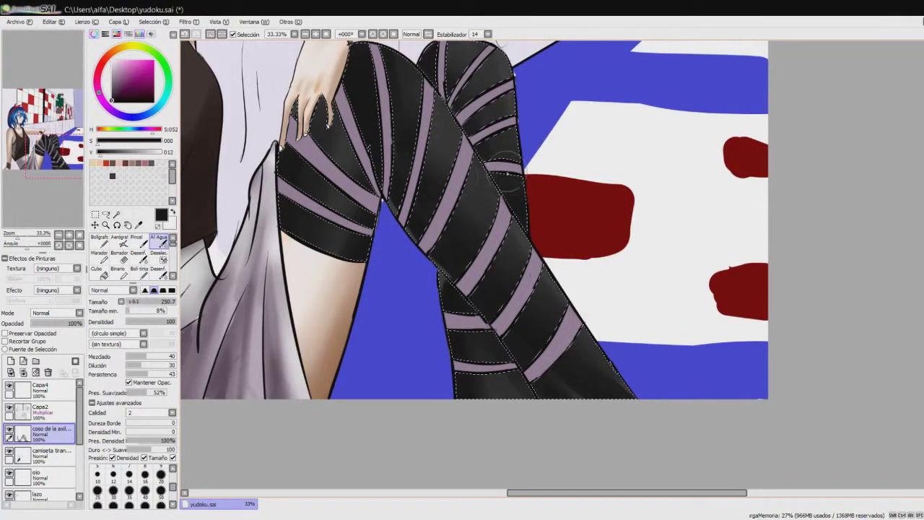
- Clear the selection and select all the purple stripes of both stockings by colour difference
{"action": "scroll", "coordinate": [430, 268], "scroll_direction": "down", "scroll_amount": 5}
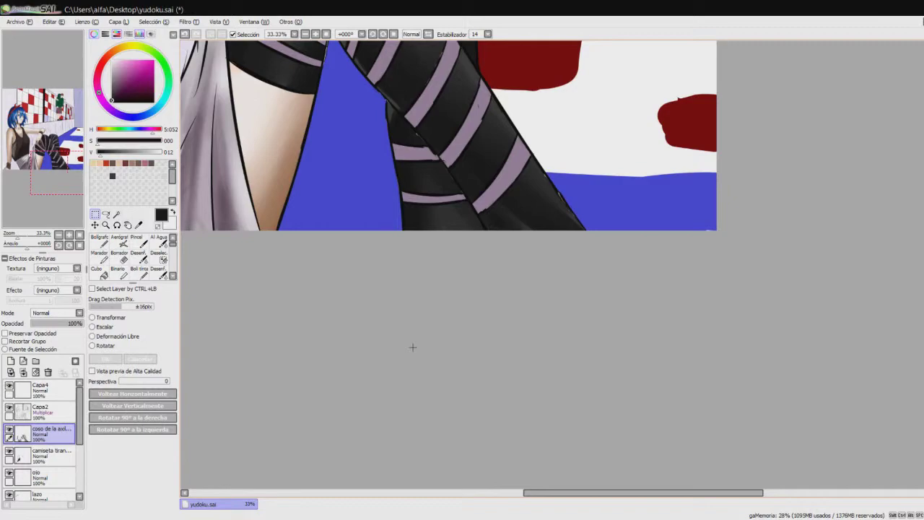
{"action": "scroll", "coordinate": [413, 347], "scroll_direction": "up", "scroll_amount": 3}
{"action": "scroll", "coordinate": [413, 348], "scroll_direction": "up", "scroll_amount": 3}
{"action": "key", "text": "w"}
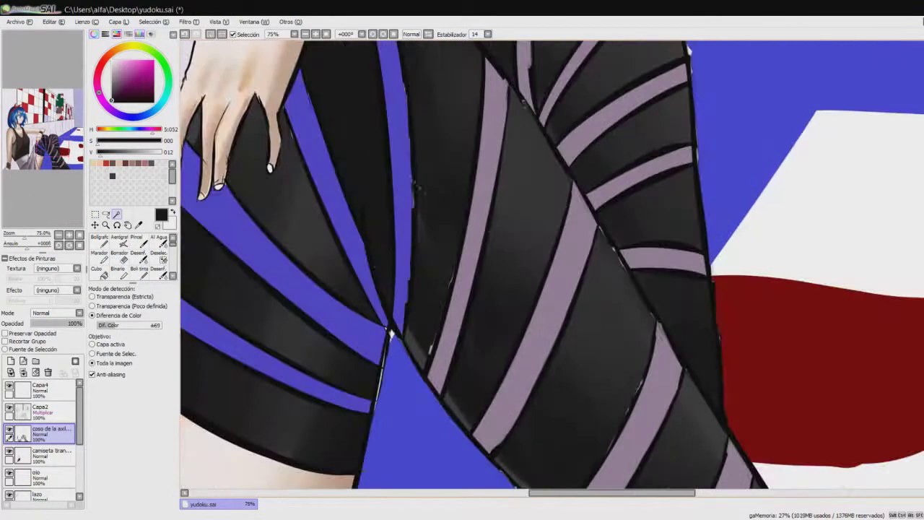
{"action": "left_click", "coordinate": [657, 380]}
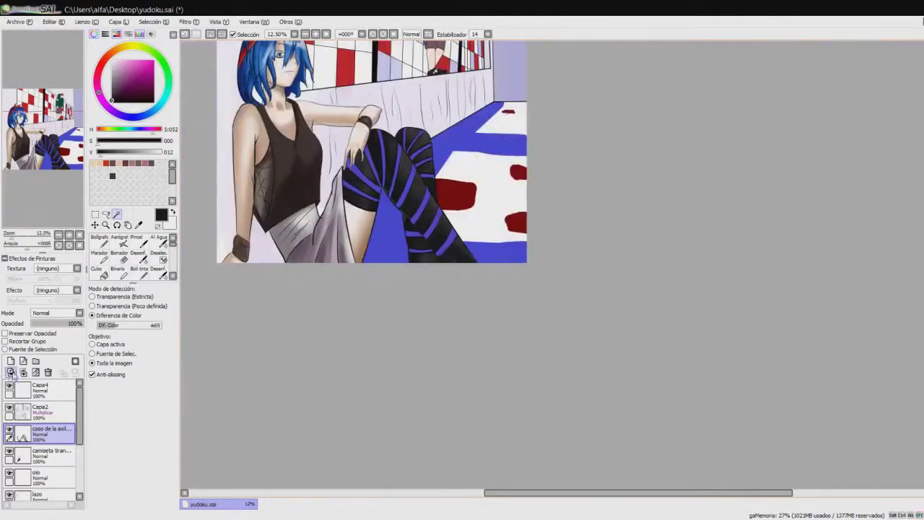
- Shade the purple stripes of both stockings with Pincel in darker purple, saturation 54 and value 111, at size 123
{"action": "key", "text": "b"}
{"action": "left_click", "coordinate": [416, 166], "text": "alt"}
{"action": "scroll", "coordinate": [289, 195], "scroll_direction": "up", "scroll_amount": 3}
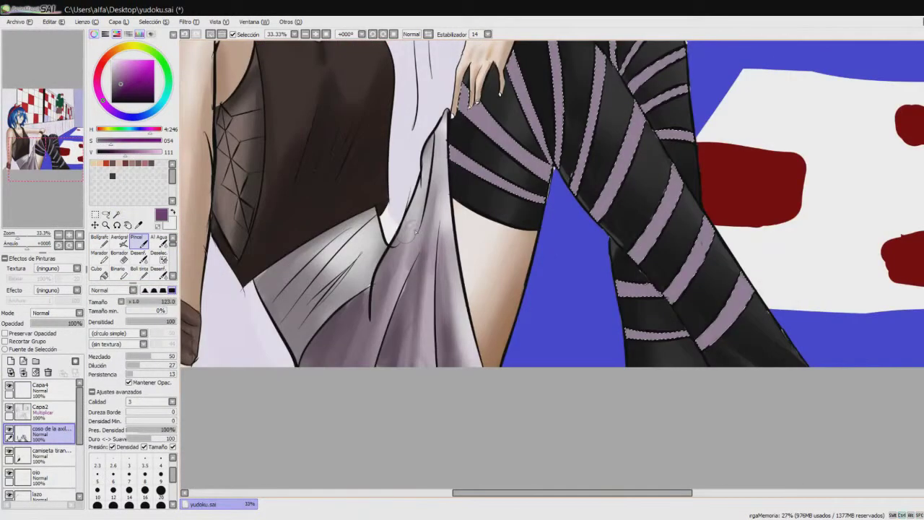
{"action": "left_click_drag", "start_coordinate": [505, 144], "coordinate": [487, 282]}
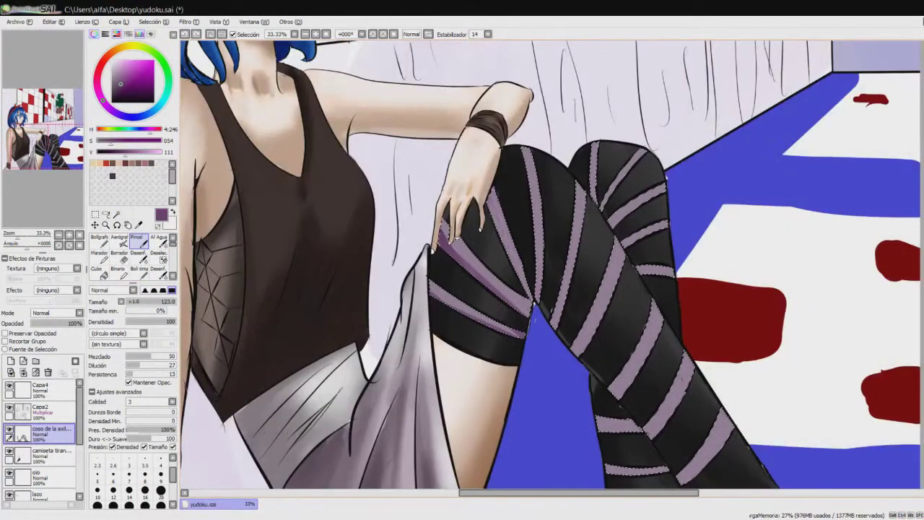
{"action": "scroll", "coordinate": [549, 267], "scroll_direction": "down", "scroll_amount": 3}
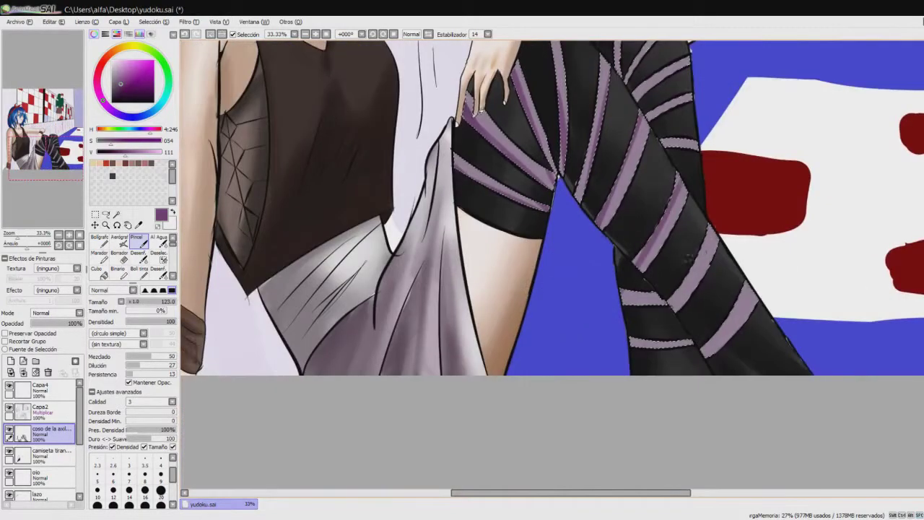
{"action": "scroll", "coordinate": [552, 264], "scroll_direction": "up", "scroll_amount": 3}
- Blend the darker purple shading along the stocking stripes with Al Agua at size 78
{"action": "key", "text": "c"}
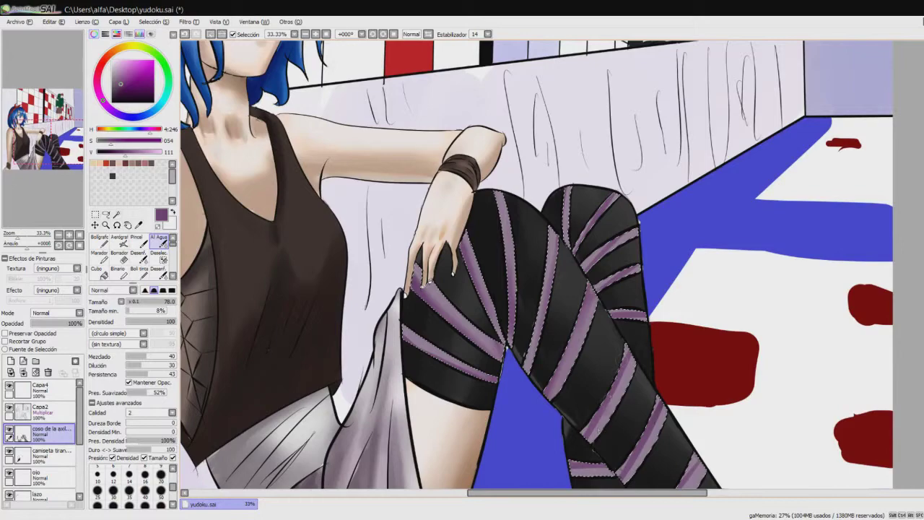
{"action": "scroll", "coordinate": [549, 267], "scroll_direction": "down", "scroll_amount": 3}
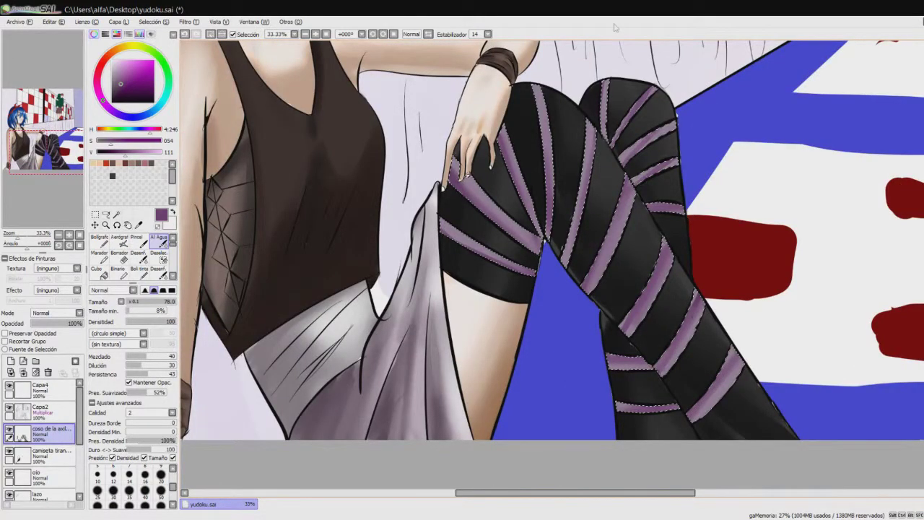
{"action": "scroll", "coordinate": [370, 272], "scroll_direction": "down", "scroll_amount": 3}
{"action": "key", "text": "m"}
{"action": "scroll", "coordinate": [325, 191], "scroll_direction": "up", "scroll_amount": 3}
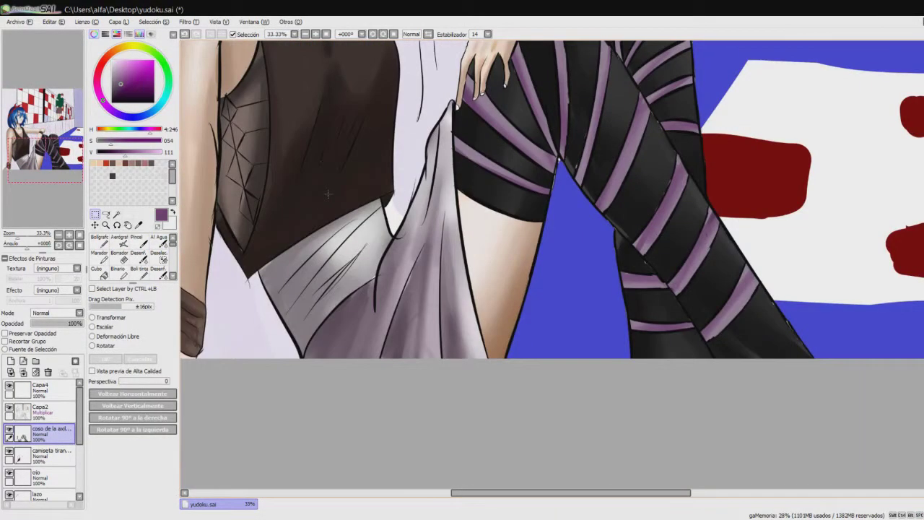
{"action": "key", "text": "c"}
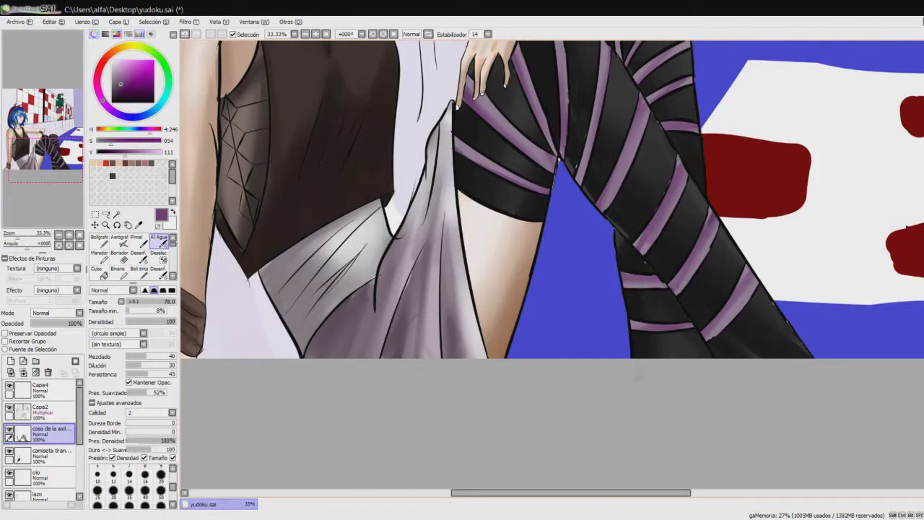
{"action": "scroll", "coordinate": [512, 372], "scroll_direction": "down", "scroll_amount": 3}
{"action": "scroll", "coordinate": [416, 356], "scroll_direction": "up", "scroll_amount": 2}
{"action": "left_click", "coordinate": [184, 35]}
- Paint pale pink highlights, saturation 30 and value 246, on the stocking stripes with Boli tinta at sizes 37 to 111
{"action": "scroll", "coordinate": [439, 237], "scroll_direction": "up", "scroll_amount": 1}
{"action": "key", "text": "n"}
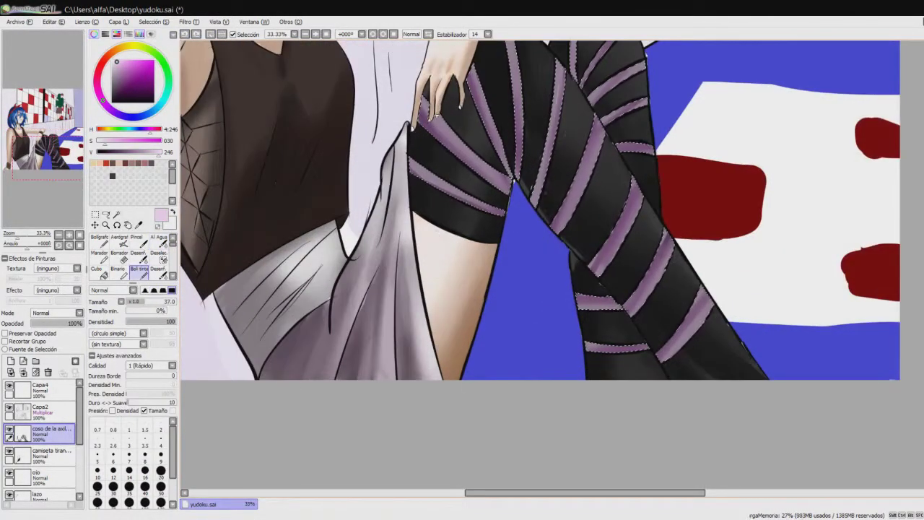
{"action": "scroll", "coordinate": [540, 264], "scroll_direction": "up", "scroll_amount": 3}
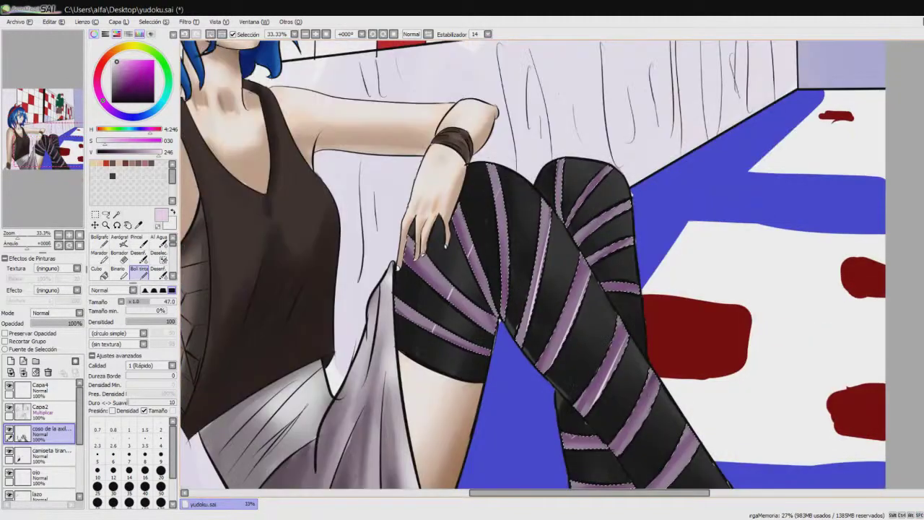
{"action": "scroll", "coordinate": [605, 174], "scroll_direction": "down", "scroll_amount": 3}
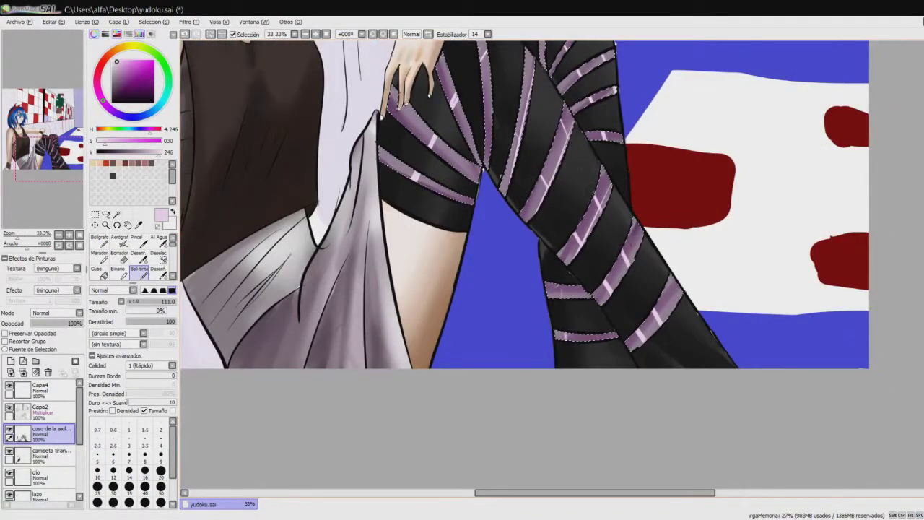
- Soften the pale pink highlights on the stocking stripes with Al Agua at size 38.5
{"action": "key", "text": "c"}
{"action": "left_click_drag", "start_coordinate": [619, 277], "coordinate": [621, 260]}
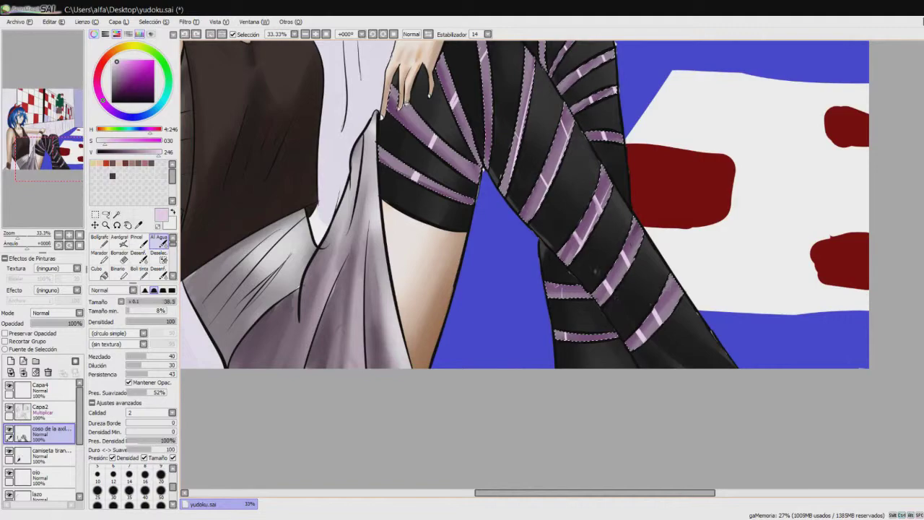
{"action": "scroll", "coordinate": [520, 216], "scroll_direction": "up", "scroll_amount": 3}
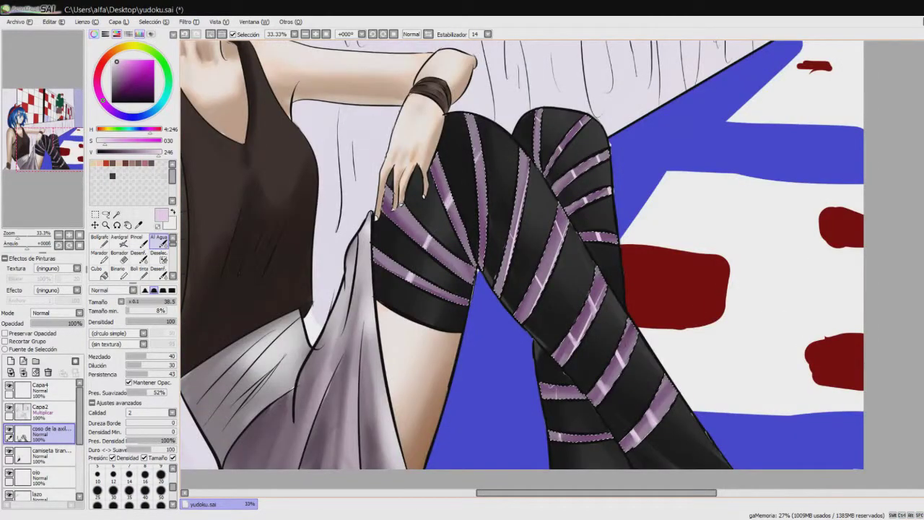
- Hide the colour layers and select the dark bands of both stockings by colour difference
{"action": "key", "text": "ctrl+t"}
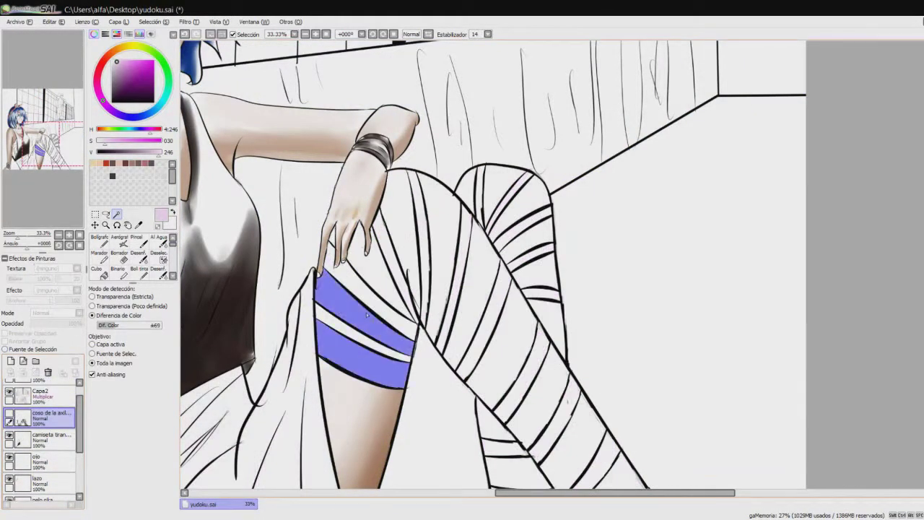
{"action": "left_click", "coordinate": [370, 262]}
{"action": "left_click", "coordinate": [334, 237]}
{"action": "left_click", "coordinate": [400, 238]}
{"action": "left_click", "coordinate": [438, 256]}
{"action": "left_click", "coordinate": [471, 292]}
{"action": "left_click", "coordinate": [509, 333]}
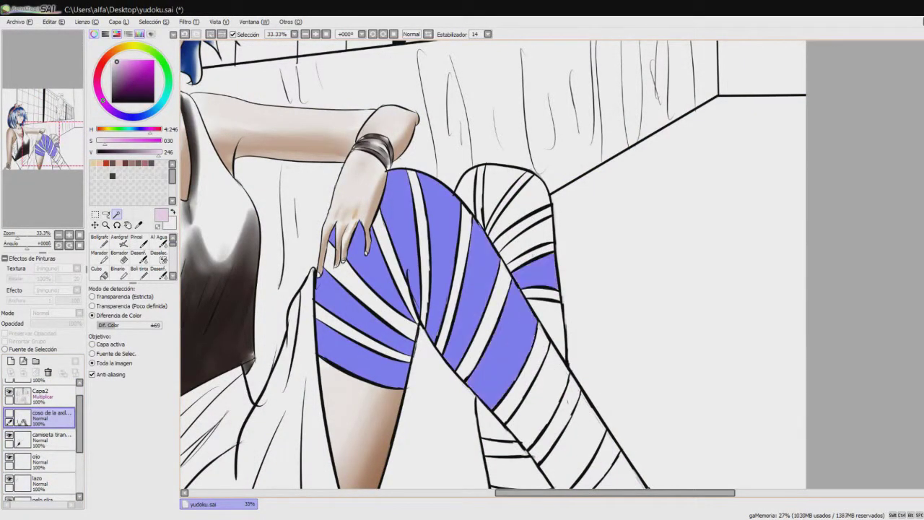
{"action": "left_click", "coordinate": [531, 241]}
{"action": "left_click", "coordinate": [514, 194]}
- Show the colour layers again and paint pale pink highlights along the dark stocking bands with Boli tinta at size 237
{"action": "scroll", "coordinate": [469, 187], "scroll_direction": "down", "scroll_amount": 5}
{"action": "left_click", "coordinate": [585, 355]}
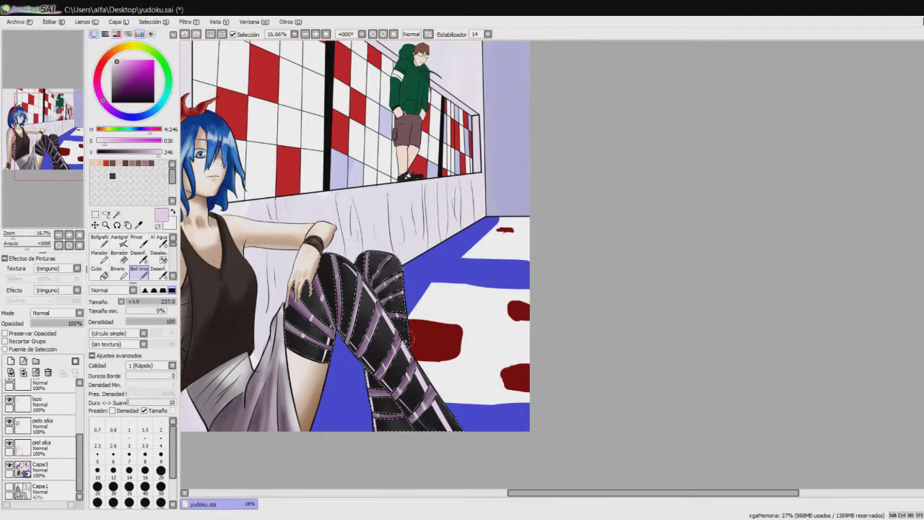
{"action": "scroll", "coordinate": [388, 216], "scroll_direction": "up", "scroll_amount": 2}
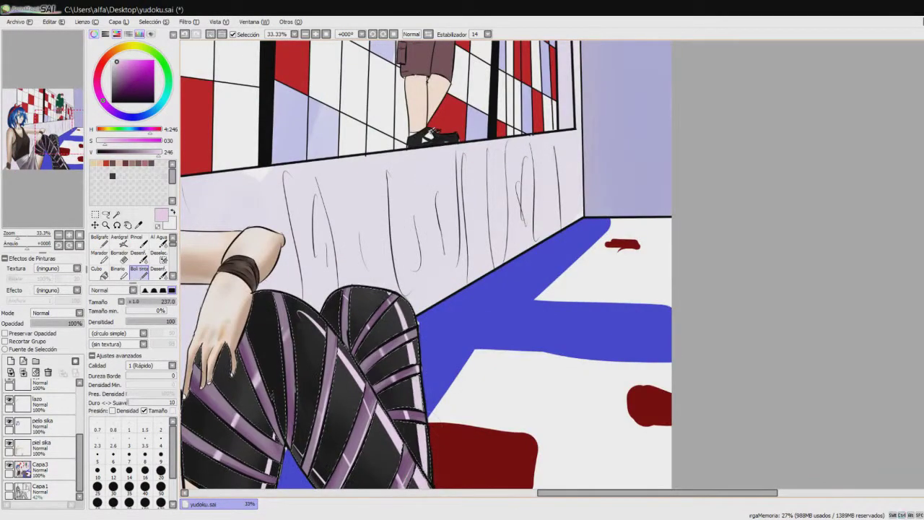
- Blend the highlights into the dark stocking bands with Al Agua at sizes 129.1 and 73.3
{"action": "left_click", "coordinate": [158, 239]}
{"action": "left_click_drag", "start_coordinate": [343, 401], "coordinate": [273, 303]}
{"action": "left_click_drag", "start_coordinate": [273, 303], "coordinate": [289, 303]}
{"action": "left_click_drag", "start_coordinate": [381, 451], "coordinate": [389, 417]}
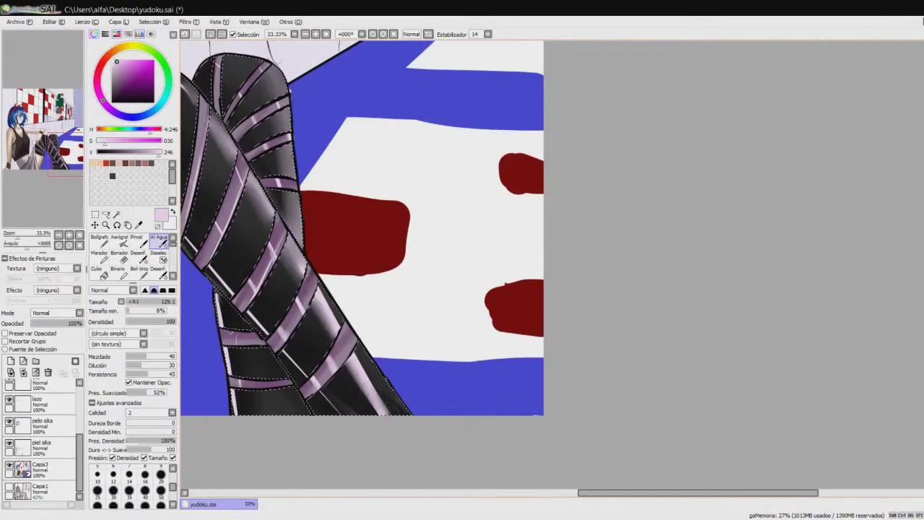
{"action": "left_click_drag", "start_coordinate": [348, 345], "coordinate": [462, 378]}
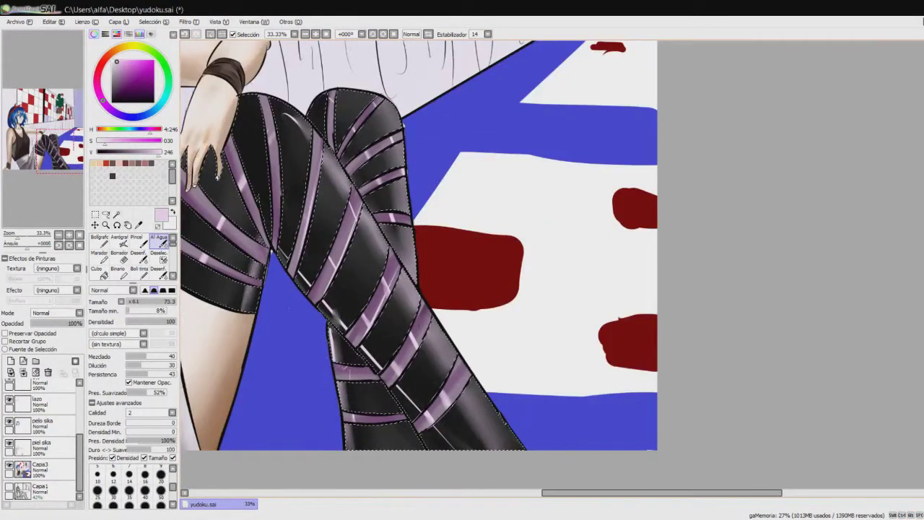
- Clear the selection and add a layer named "piel shun" above the "coso de la axila" layer
{"action": "scroll", "coordinate": [514, 289], "scroll_direction": "down", "scroll_amount": 4}
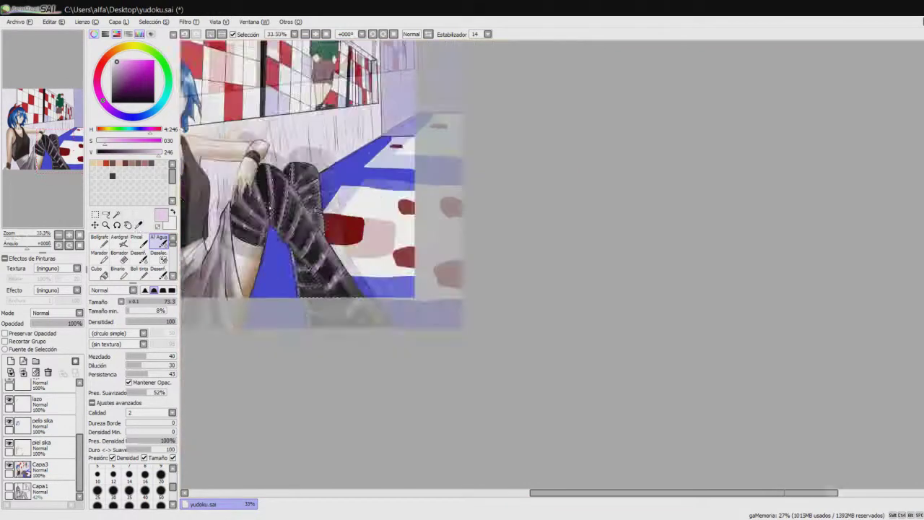
{"action": "key", "text": "m"}
{"action": "scroll", "coordinate": [621, 290], "scroll_direction": "up", "scroll_amount": 3}
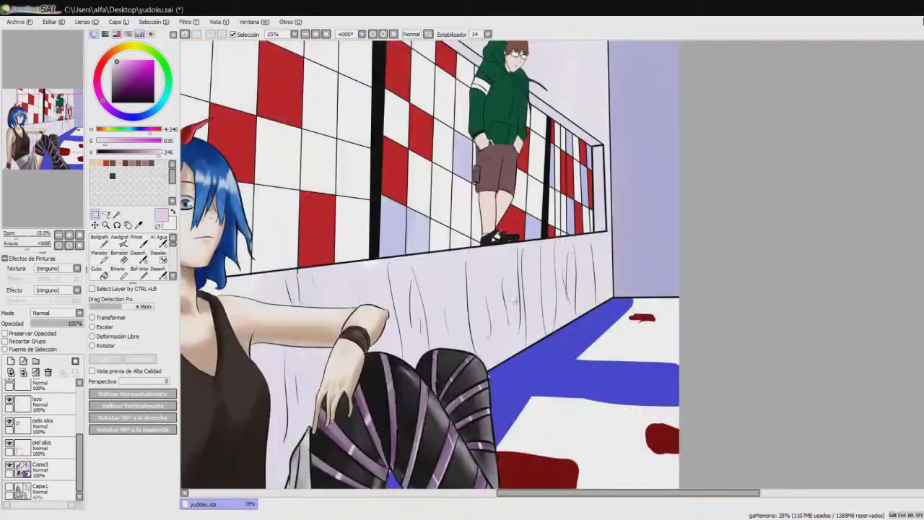
{"action": "scroll", "coordinate": [44, 433], "scroll_direction": "up", "scroll_amount": 3}
{"action": "left_click", "coordinate": [43, 432]}
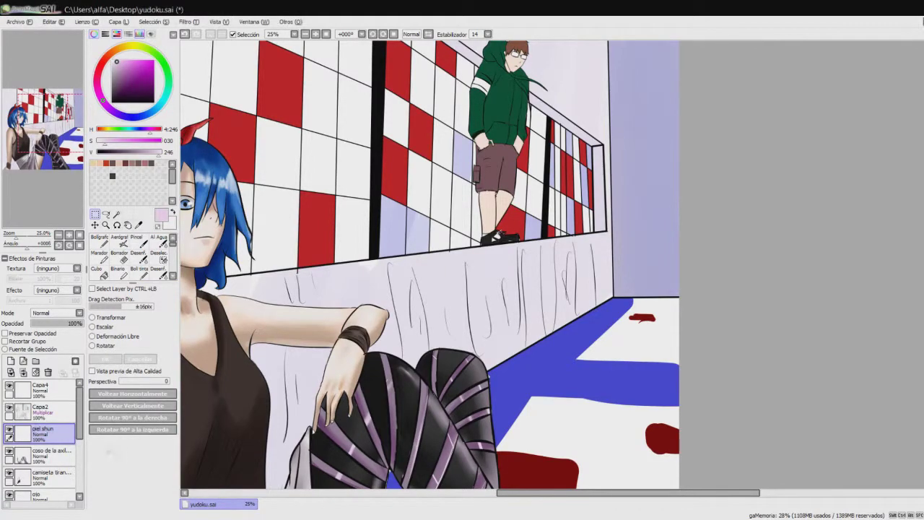
- Select the skin areas of the boy in the green hoodie by colour difference
{"action": "key", "text": "w"}
{"action": "scroll", "coordinate": [237, 355], "scroll_direction": "up", "scroll_amount": 5}
{"action": "scroll", "coordinate": [318, 405], "scroll_direction": "down", "scroll_amount": 2}
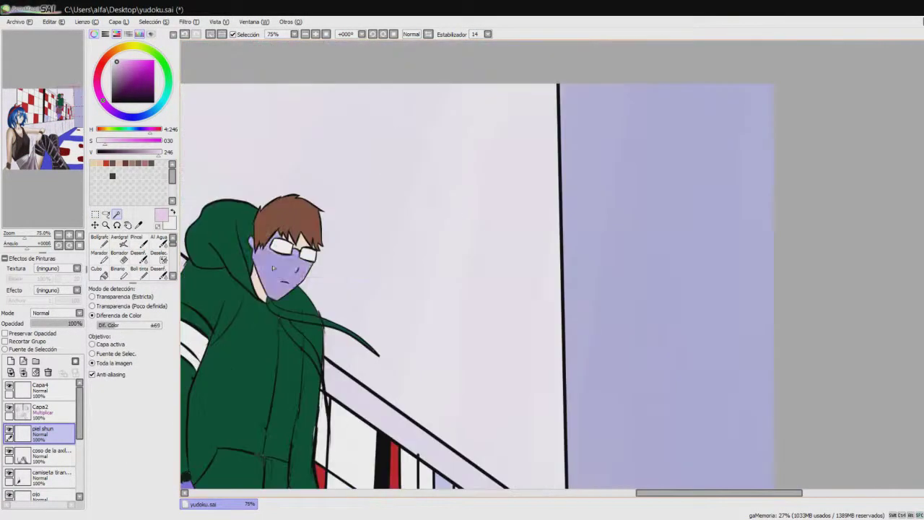
{"action": "scroll", "coordinate": [482, 273], "scroll_direction": "up", "scroll_amount": 4}
{"action": "scroll", "coordinate": [483, 272], "scroll_direction": "down", "scroll_amount": 6}
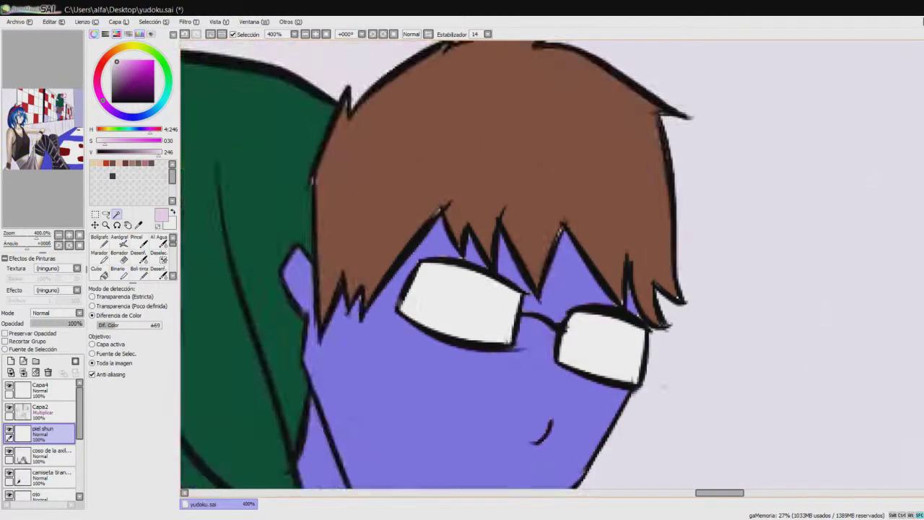
- Shade the boy's face and hands with Pincel in tan, saturation 72 and value 201, at size 31
{"action": "key", "text": "b"}
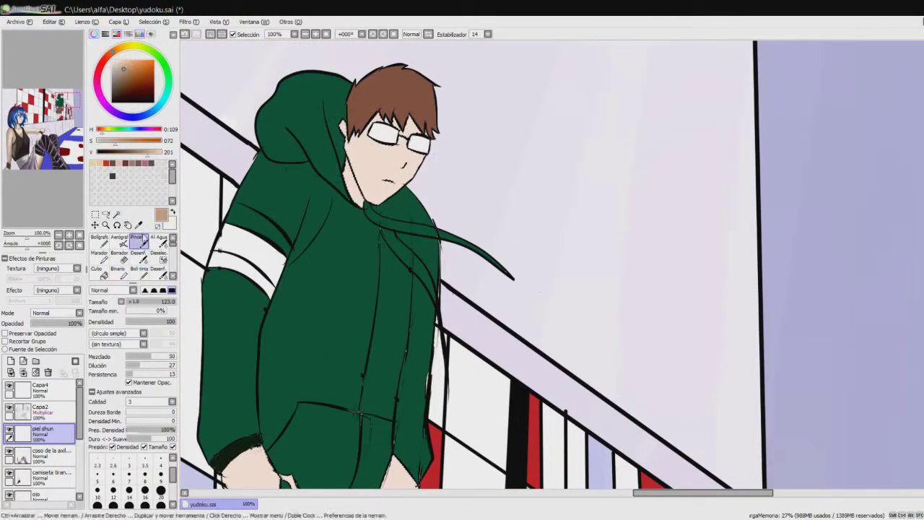
{"action": "left_click_drag", "start_coordinate": [408, 155], "coordinate": [383, 195]}
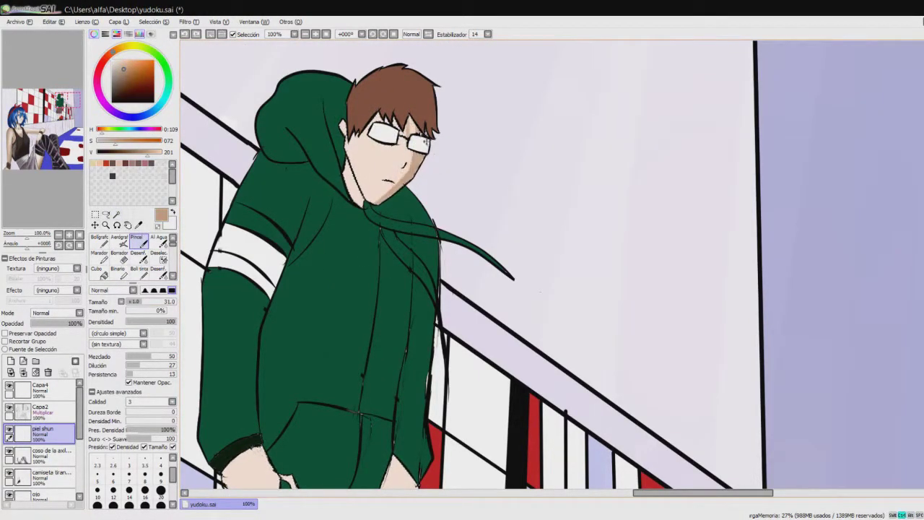
{"action": "scroll", "coordinate": [324, 315], "scroll_direction": "down", "scroll_amount": 1}
{"action": "mouse_move", "coordinate": [249, 382]}
{"action": "left_mouse_down"}
{"action": "mouse_move", "coordinate": [260, 433]}
{"action": "mouse_move", "coordinate": [311, 426]}
{"action": "mouse_move", "coordinate": [292, 429]}
{"action": "left_mouse_up"}
{"action": "mouse_move", "coordinate": [383, 394]}
{"action": "left_mouse_down"}
{"action": "mouse_move", "coordinate": [401, 440]}
{"action": "mouse_move", "coordinate": [480, 98]}
{"action": "left_mouse_up"}
{"action": "left_click_drag", "start_coordinate": [340, 285], "coordinate": [390, 419]}
{"action": "mouse_move", "coordinate": [383, 289]}
{"action": "left_mouse_down"}
{"action": "mouse_move", "coordinate": [390, 434]}
{"action": "mouse_move", "coordinate": [399, 312]}
{"action": "left_mouse_up"}
{"action": "mouse_move", "coordinate": [339, 282]}
{"action": "left_mouse_down"}
{"action": "mouse_move", "coordinate": [394, 433]}
{"action": "mouse_move", "coordinate": [395, 426]}
{"action": "left_mouse_up"}
{"action": "left_click_drag", "start_coordinate": [455, 304], "coordinate": [404, 419]}
- Blend the tan shading on the boy's face and hands with Al Agua, starting at size 73.3
{"action": "key", "text": "c"}
{"action": "left_click_drag", "start_coordinate": [339, 281], "coordinate": [386, 401]}
{"action": "left_click_drag", "start_coordinate": [386, 296], "coordinate": [390, 426]}
{"action": "left_click_drag", "start_coordinate": [455, 275], "coordinate": [408, 390]}
{"action": "left_click_drag", "start_coordinate": [447, 217], "coordinate": [398, 379]}
{"action": "scroll", "coordinate": [432, 184], "scroll_direction": "up", "scroll_amount": 5}
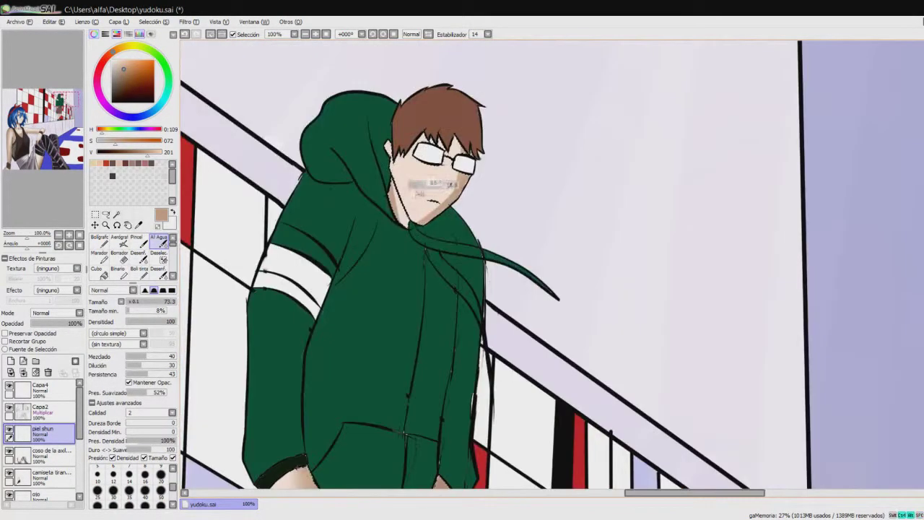
- Shade the boy's legs below the shorts with Pincel in brown, saturation 84 and value 129, at size 55
{"action": "key", "text": "minus"}
{"action": "key", "text": "minus"}
{"action": "key", "text": "minus"}
{"action": "key", "text": "minus"}
{"action": "key", "text": "minus"}
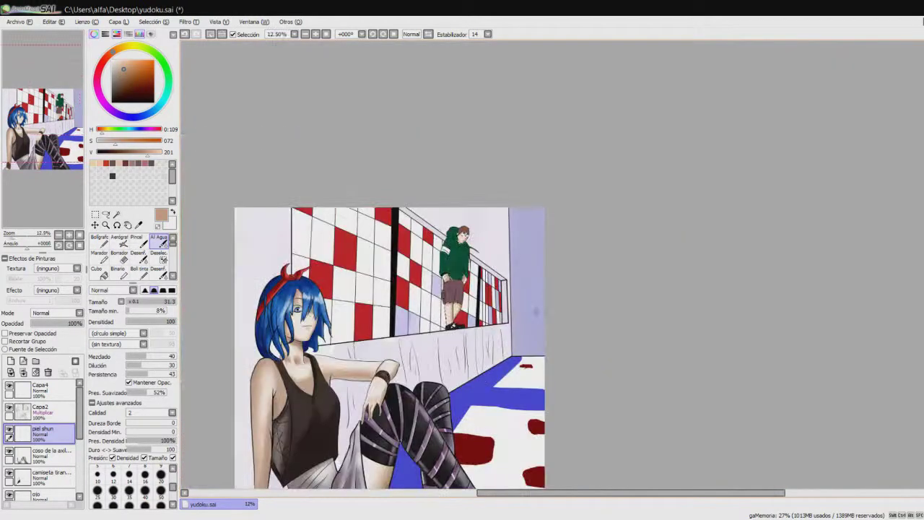
{"action": "scroll", "coordinate": [455, 329], "scroll_direction": "up", "scroll_amount": 5}
{"action": "key", "text": "b"}
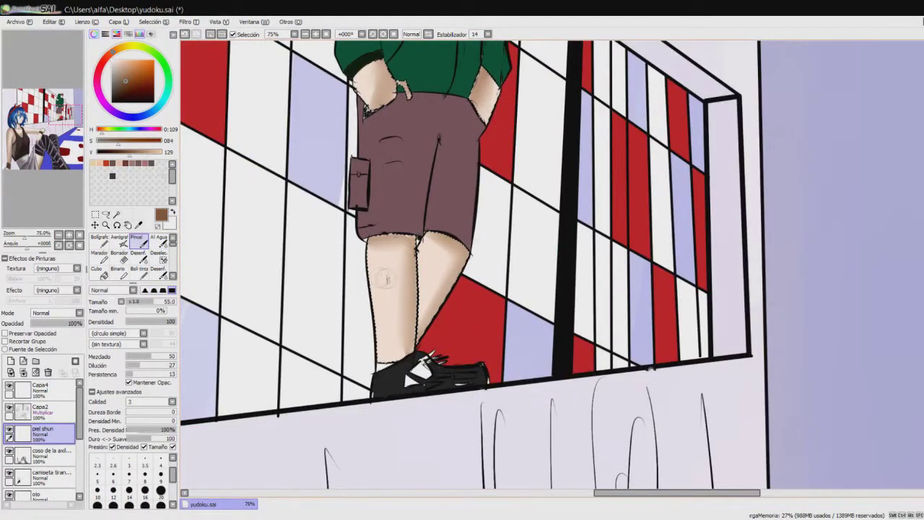
{"action": "left_click_drag", "start_coordinate": [417, 346], "coordinate": [418, 242]}
{"action": "key", "text": "ctrl+z"}
{"action": "key", "text": "ctrl+z"}
{"action": "left_click_drag", "start_coordinate": [417, 347], "coordinate": [419, 241]}
- Blend the brown leg shading with Al Agua at size 31.3 and clear the selection
{"action": "key", "text": "c"}
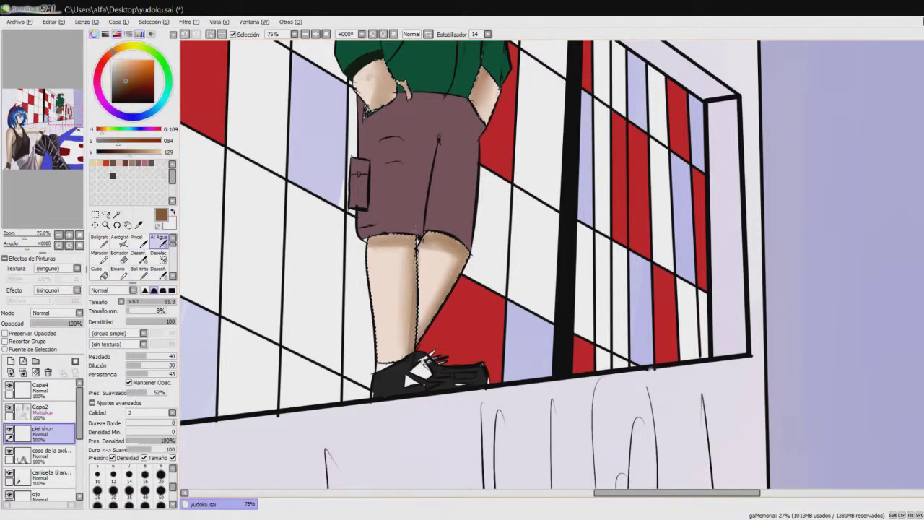
{"action": "scroll", "coordinate": [789, 202], "scroll_direction": "down", "scroll_amount": 5}
{"action": "key", "text": "v"}
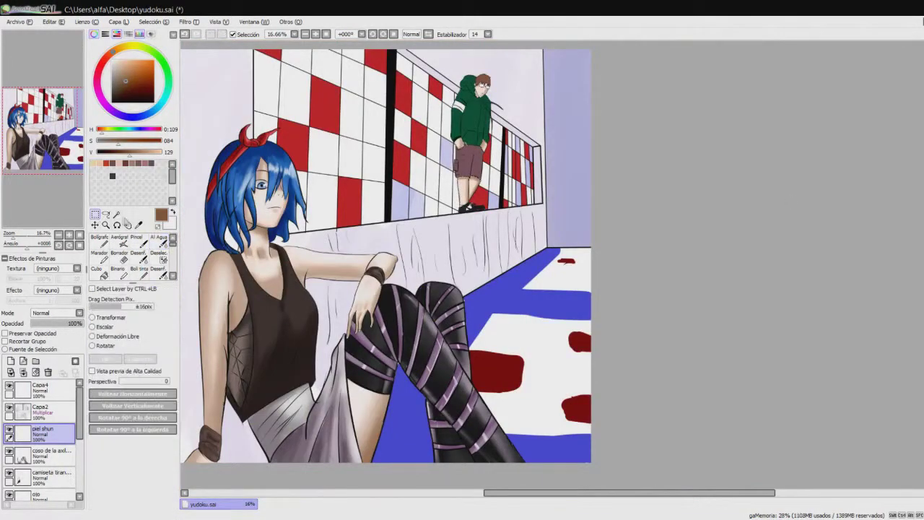
- Select the boy's hair, shade it dark reddish brown with Pincel at size 34, and blend it with Al Agua at size 31.3
{"action": "key", "text": "w"}
{"action": "scroll", "coordinate": [509, 137], "scroll_direction": "up", "scroll_amount": 3}
{"action": "key", "text": "b"}
{"action": "scroll", "coordinate": [298, 192], "scroll_direction": "up", "scroll_amount": 2}
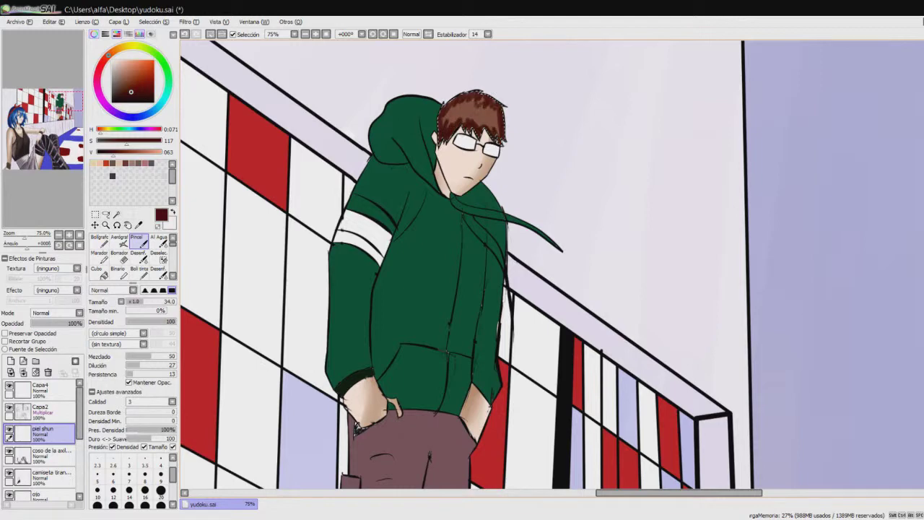
{"action": "key", "text": "c"}
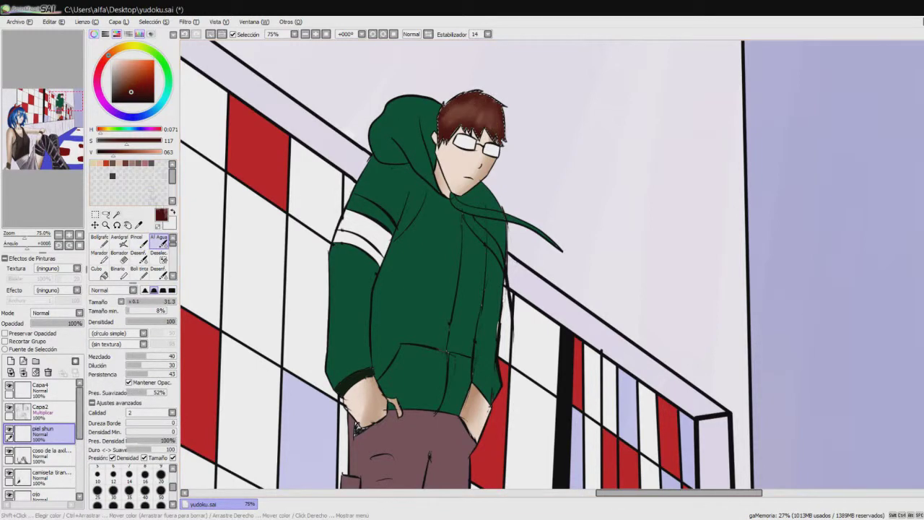
- Add an orange-brown highlight band, value 168, across the boy's hair with Boli tinta at size 21 and blend it with Al Agua
{"action": "left_click", "coordinate": [114, 63]}
{"action": "key", "text": "n"}
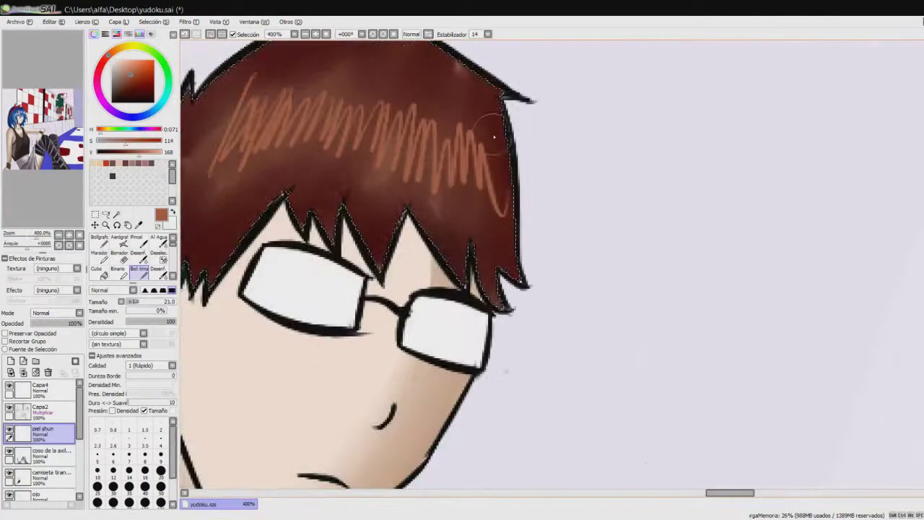
{"action": "key", "text": "c"}
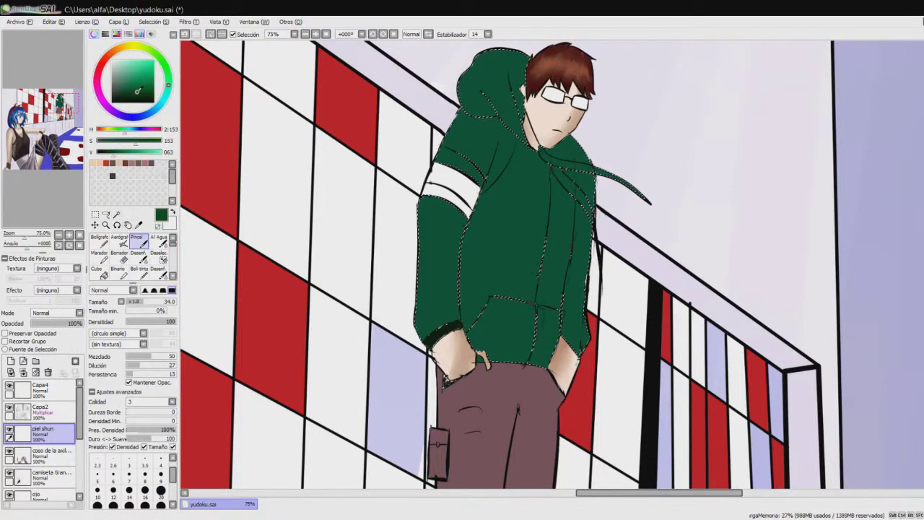
- Shade the folds of the green hoodie with Pincel in dark green, saturation 165 and value 33, at size 45
{"action": "key", "text": "]"}
{"action": "left_click_drag", "start_coordinate": [445, 207], "coordinate": [442, 325]}
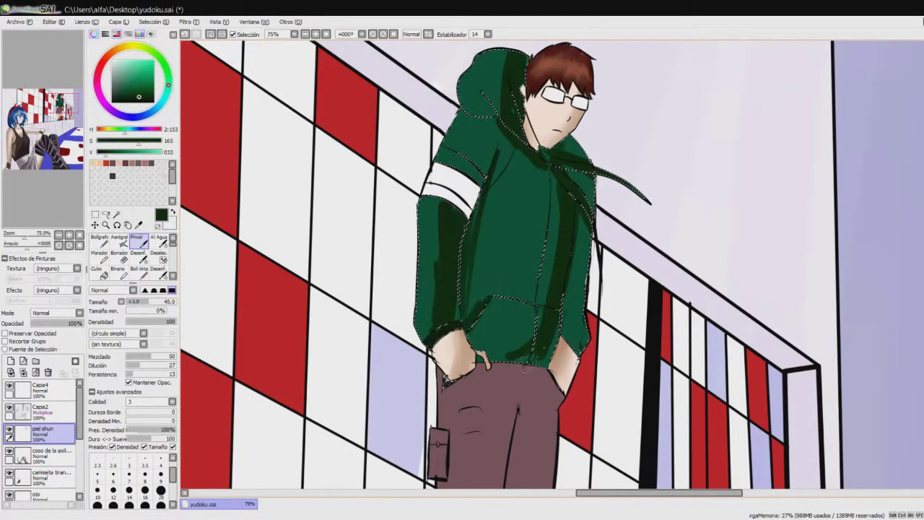
- Blend the green hoodie's dark folds with Al Agua, add a lighter green edge, saturation 108 and value 150, and blend it too
{"action": "mouse_move", "coordinate": [589, 230]}
{"action": "left_mouse_down"}
{"action": "mouse_move", "coordinate": [574, 345]}
{"action": "mouse_move", "coordinate": [574, 329]}
{"action": "left_mouse_up"}
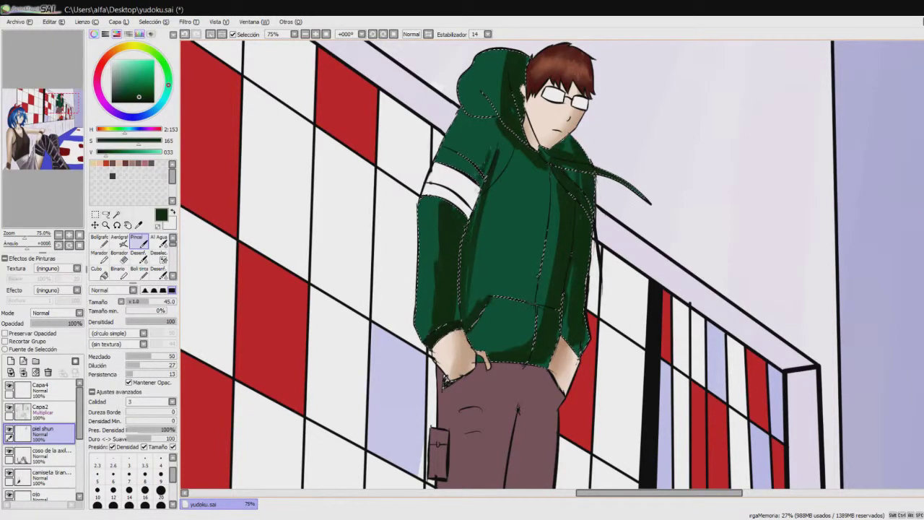
{"action": "key", "text": "c"}
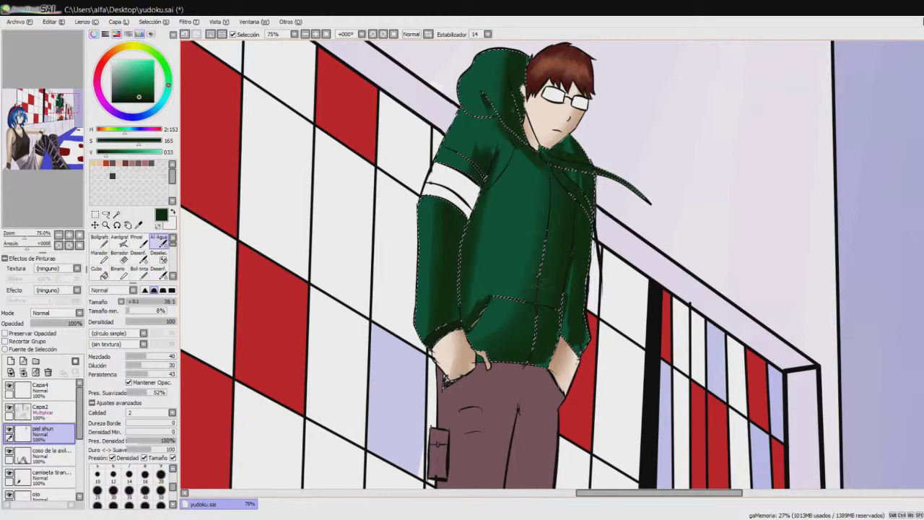
{"action": "left_click_drag", "start_coordinate": [505, 285], "coordinate": [571, 285]}
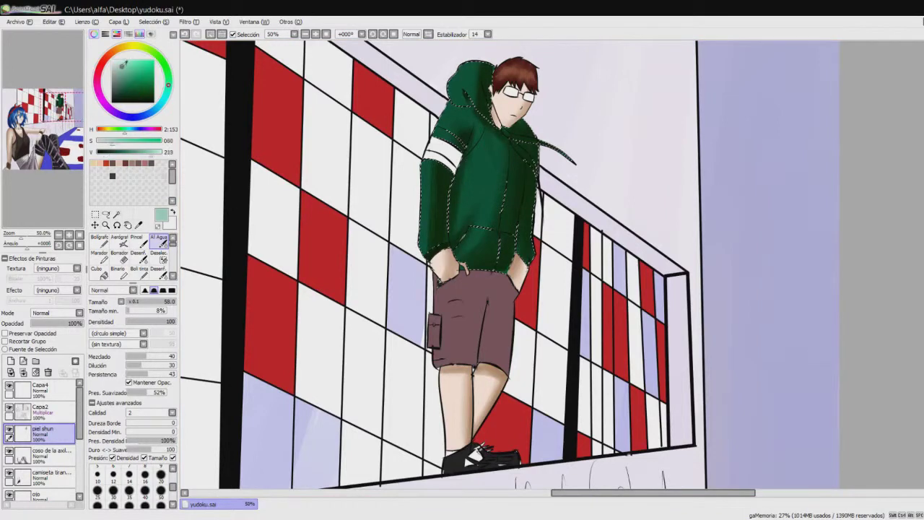
{"action": "key", "text": "n"}
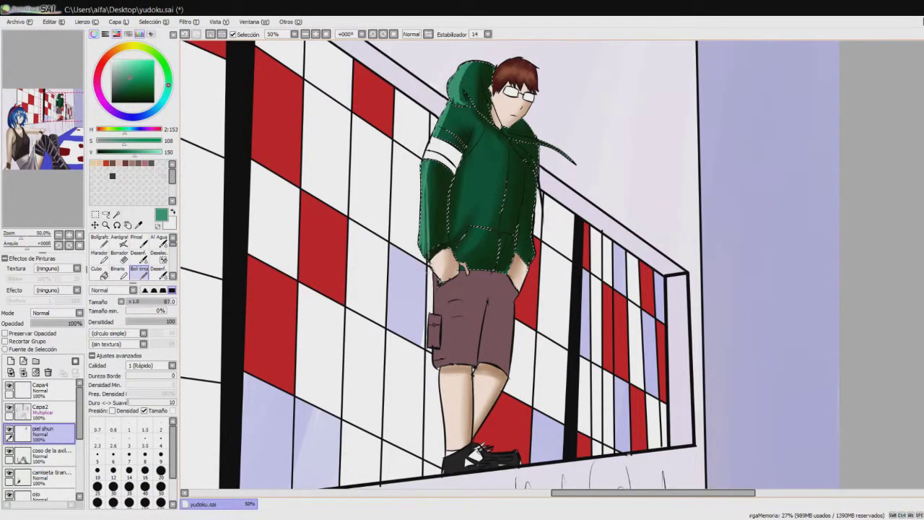
{"action": "key", "text": "c"}
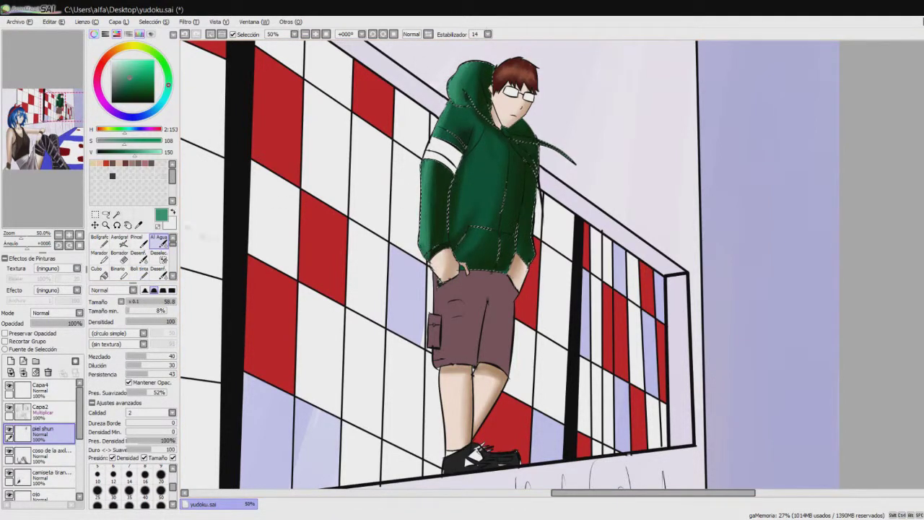
- Deepen the hoodie's cuff, pocket, hem and zipper shadows in near-black, value 0, with Pincel at size 45
{"action": "key", "text": "b"}
{"action": "scroll", "coordinate": [484, 235], "scroll_direction": "up", "scroll_amount": 3}
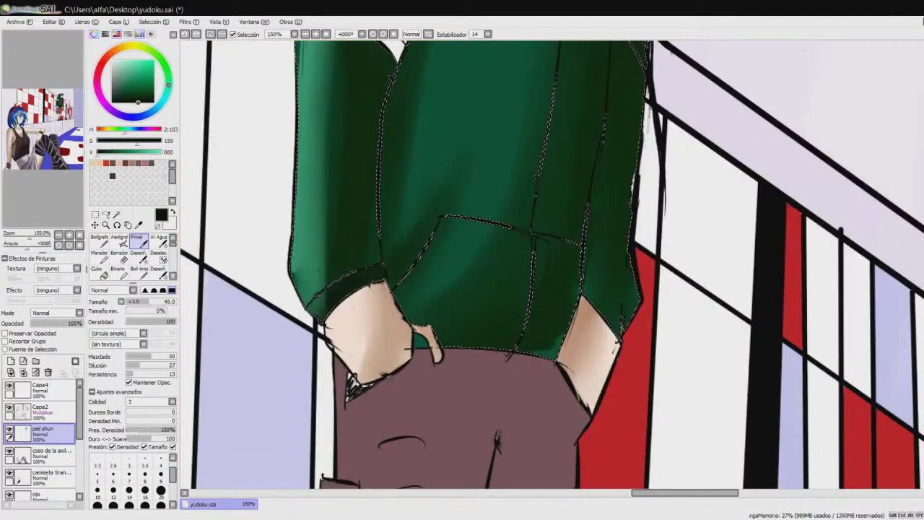
{"action": "left_click_drag", "start_coordinate": [549, 260], "coordinate": [469, 318]}
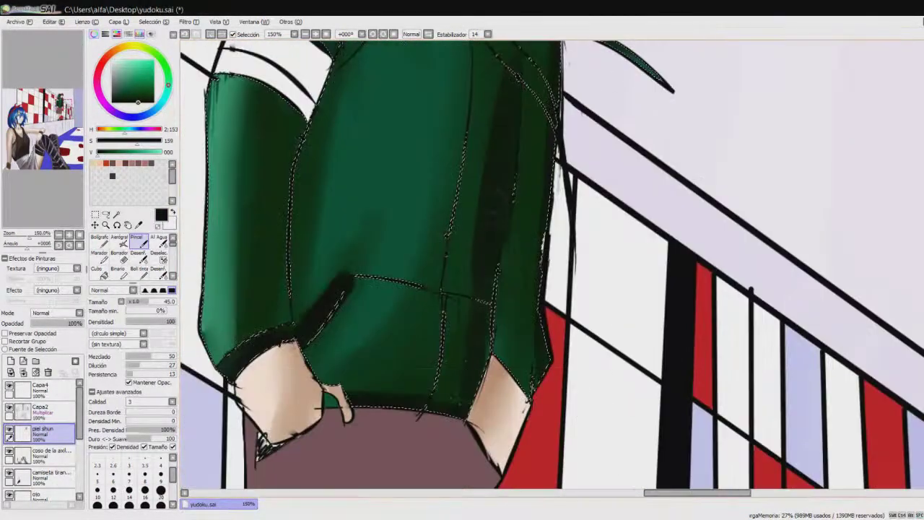
{"action": "scroll", "coordinate": [470, 318], "scroll_direction": "down", "scroll_amount": 3}
- Blend the hoodie's near-black shadows into the green with Al Agua and clear the selection
{"action": "key", "text": "c"}
{"action": "scroll", "coordinate": [477, 293], "scroll_direction": "up", "scroll_amount": 2}
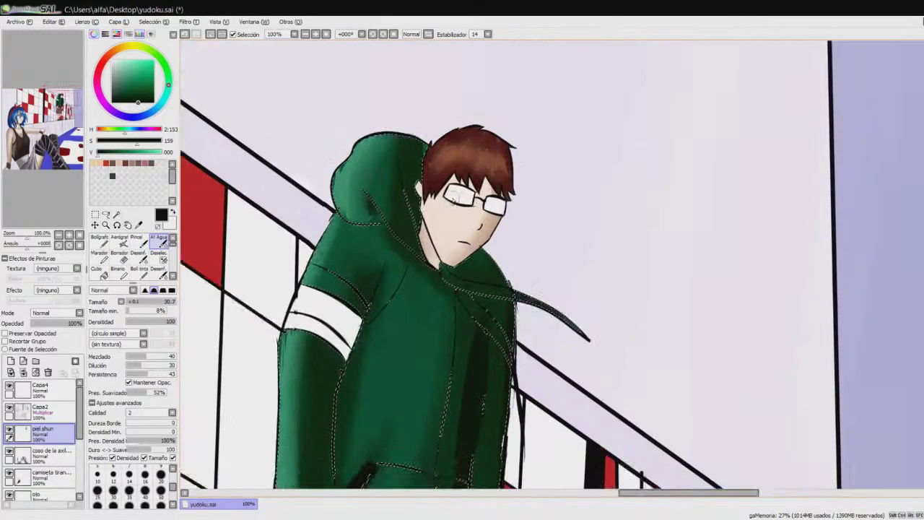
{"action": "left_click_drag", "start_coordinate": [337, 279], "coordinate": [337, 334]}
{"action": "left_click_drag", "start_coordinate": [451, 302], "coordinate": [451, 400]}
{"action": "left_click_drag", "start_coordinate": [462, 273], "coordinate": [462, 433]}
{"action": "left_click_drag", "start_coordinate": [404, 431], "coordinate": [405, 359]}
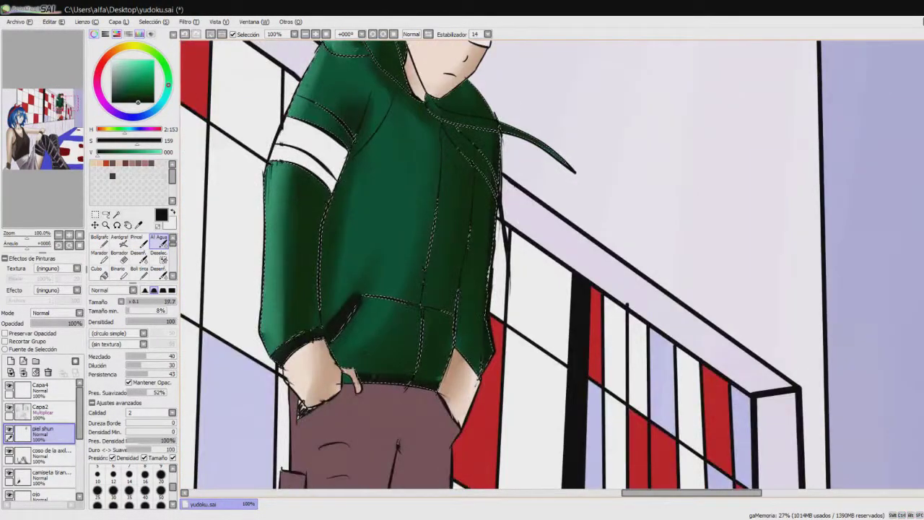
{"action": "left_click_drag", "start_coordinate": [325, 205], "coordinate": [324, 283]}
{"action": "left_click_drag", "start_coordinate": [434, 204], "coordinate": [434, 247]}
{"action": "scroll", "coordinate": [549, 267], "scroll_direction": "down", "scroll_amount": 4}
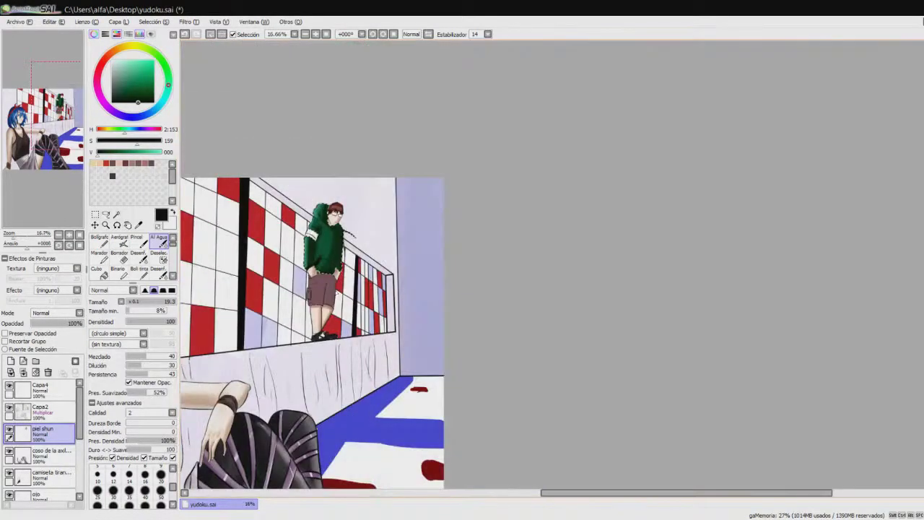
- Select the hoodie's white sleeve band and shade it grey, value 204, with Pincel at size 45, blending it with Al Agua at 19.3
{"action": "scroll", "coordinate": [379, 310], "scroll_direction": "up", "scroll_amount": 1}
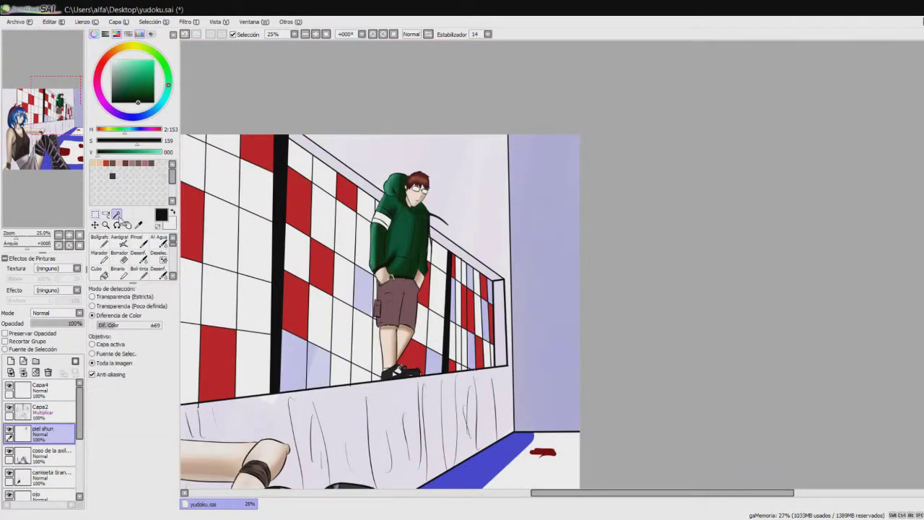
{"action": "scroll", "coordinate": [324, 240], "scroll_direction": "up", "scroll_amount": 3}
{"action": "key", "text": "b"}
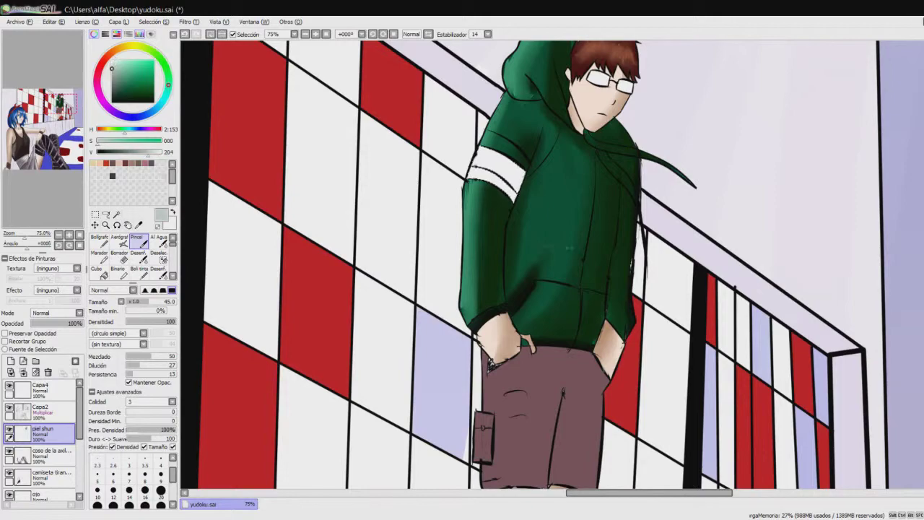
{"action": "key", "text": "c"}
{"action": "scroll", "coordinate": [571, 217], "scroll_direction": "down", "scroll_amount": 3}
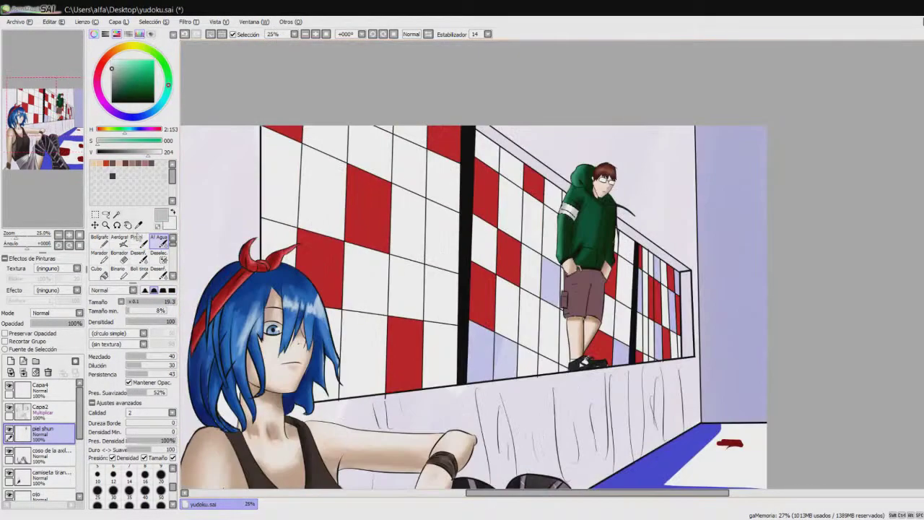
- Select the boy's brown shorts and their side cargo pocket with the magic wand
{"action": "key", "text": "w"}
{"action": "scroll", "coordinate": [570, 216], "scroll_direction": "up", "scroll_amount": 1}
{"action": "scroll", "coordinate": [570, 217], "scroll_direction": "up", "scroll_amount": 3}
{"action": "left_click", "coordinate": [607, 276]}
{"action": "left_click", "coordinate": [598, 379]}
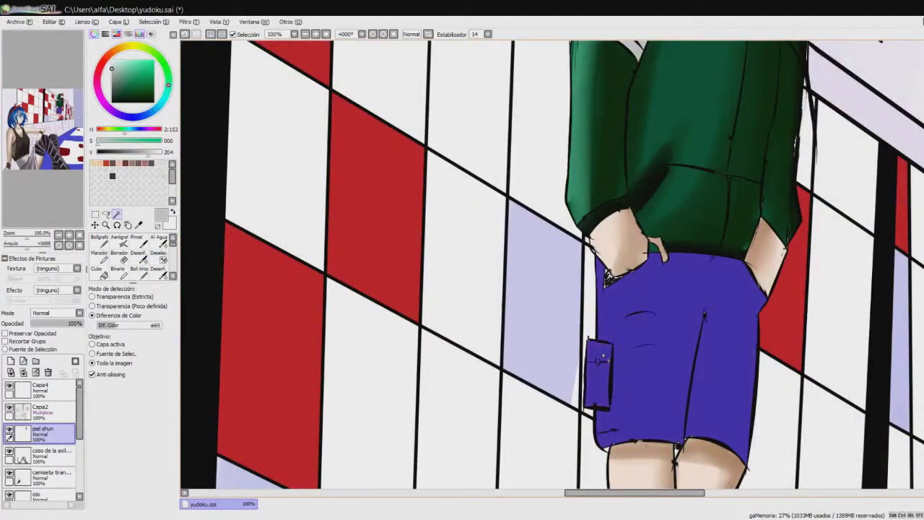
{"action": "scroll", "coordinate": [607, 304], "scroll_direction": "down", "scroll_amount": 2}
- Shade the shorts' folds in dark brown, saturation 38 and value 82, with Pincel at size 42 and blend them with Al Agua at 65.1
{"action": "key", "text": "b"}
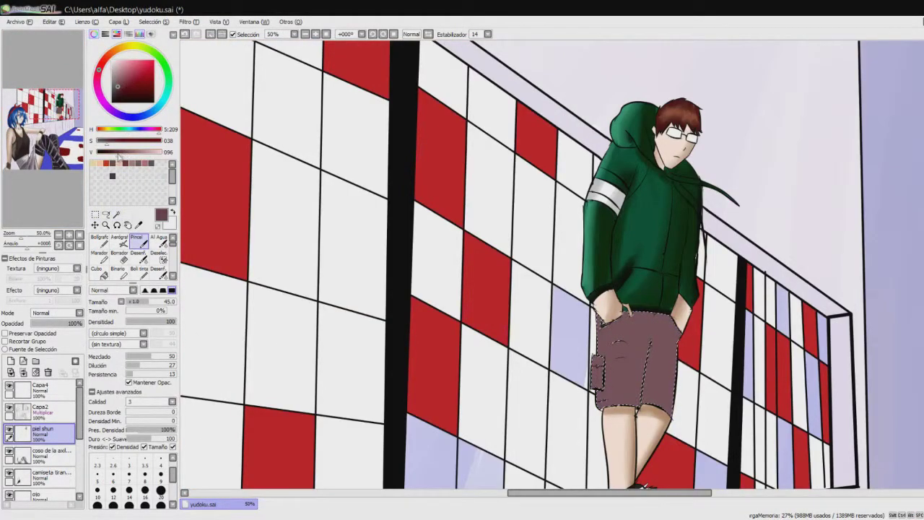
{"action": "left_click_drag", "start_coordinate": [636, 343], "coordinate": [538, 246]}
{"action": "left_click_drag", "start_coordinate": [549, 195], "coordinate": [531, 195]}
{"action": "mouse_move", "coordinate": [522, 197]}
{"action": "left_mouse_down"}
{"action": "mouse_move", "coordinate": [523, 290]}
{"action": "mouse_move", "coordinate": [534, 198]}
{"action": "left_mouse_up"}
{"action": "left_click_drag", "start_coordinate": [548, 198], "coordinate": [547, 247]}
{"action": "left_click_drag", "start_coordinate": [568, 201], "coordinate": [565, 299]}
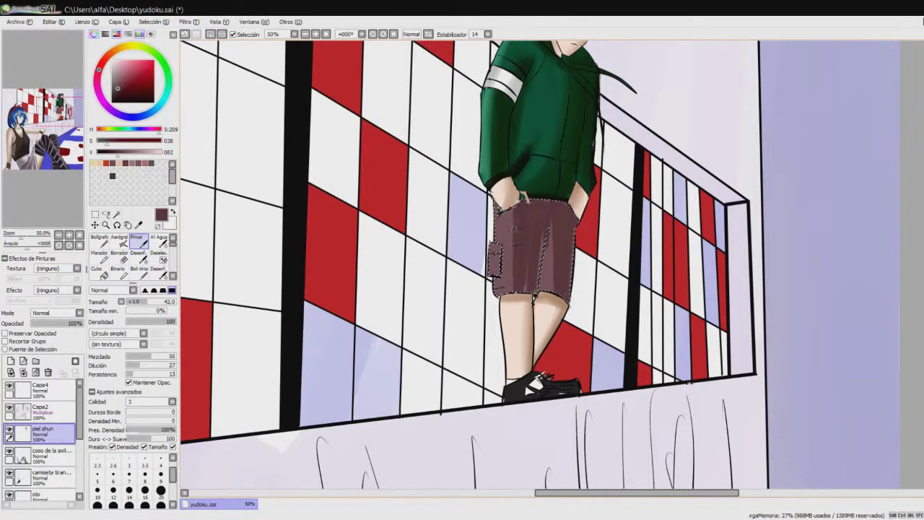
{"action": "left_click", "coordinate": [159, 242]}
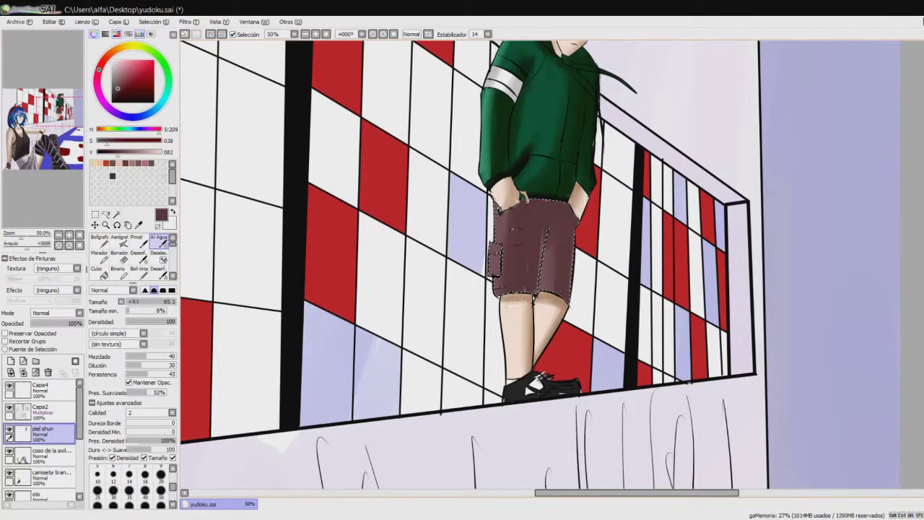
- Add pale pink highlights, saturation 30 and value 240, to the shorts and pocket with Boli tinta at size 47 and blend with Al Agua
{"action": "left_click", "coordinate": [116, 62]}
{"action": "left_click", "coordinate": [138, 269]}
{"action": "left_click_drag", "start_coordinate": [494, 209], "coordinate": [494, 274]}
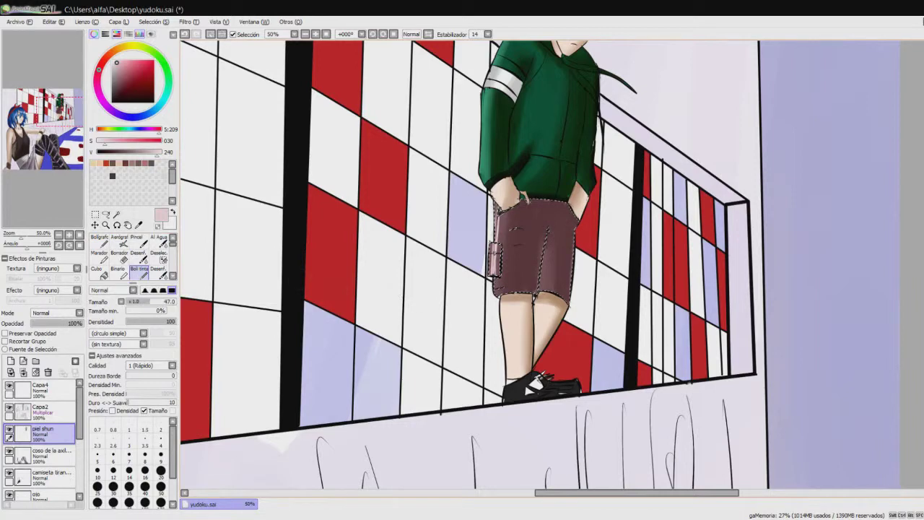
{"action": "left_click_drag", "start_coordinate": [499, 214], "coordinate": [498, 292]}
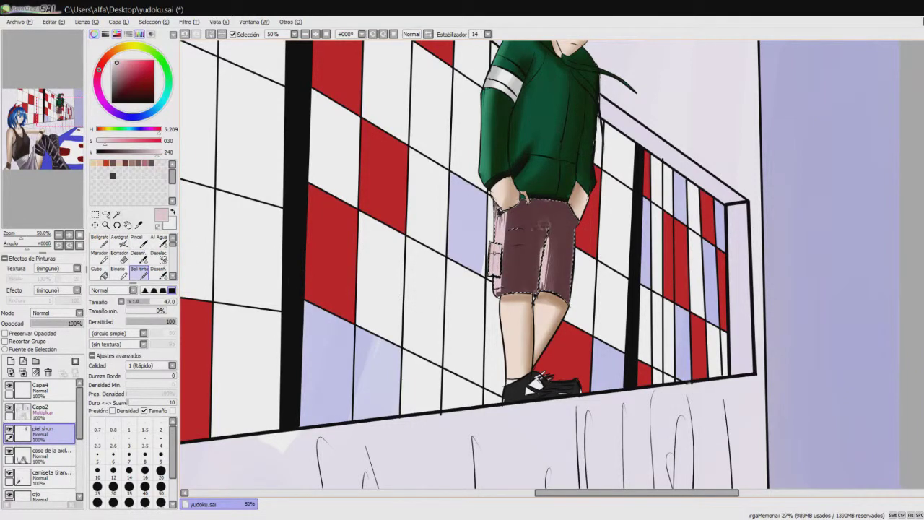
{"action": "key", "text": "c"}
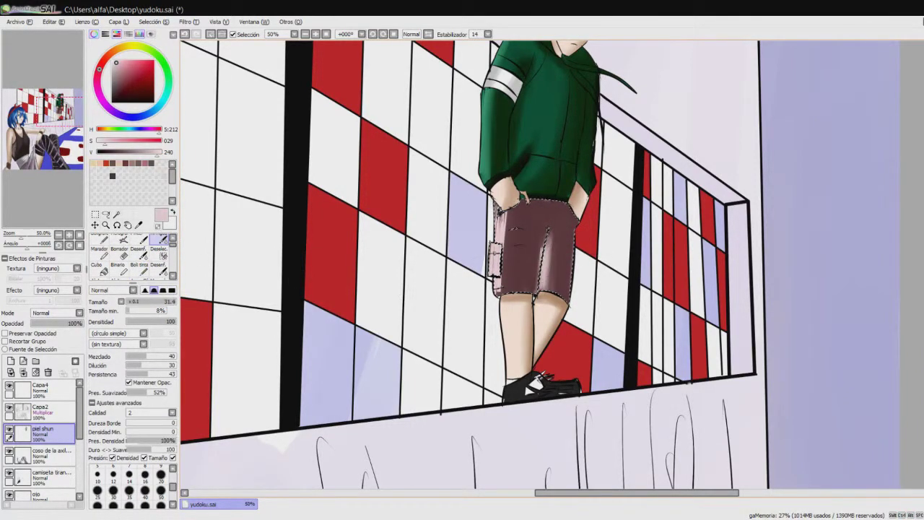
- Draw black fly and crease lines at the shorts' waist and crotch on layer Capa2 with Boli tinta at size 54
{"action": "left_click", "coordinate": [39, 408]}
{"action": "key", "text": "n"}
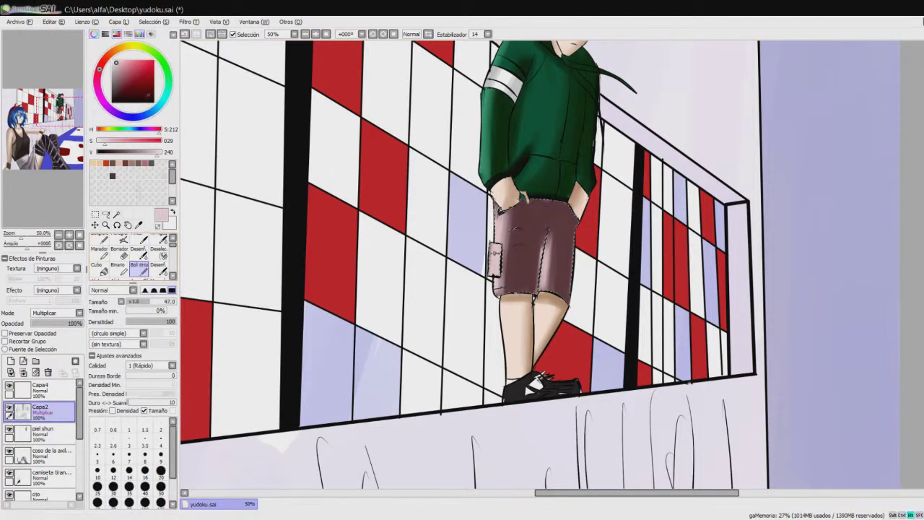
{"action": "left_click", "coordinate": [112, 175]}
{"action": "scroll", "coordinate": [476, 159], "scroll_direction": "up", "scroll_amount": 2}
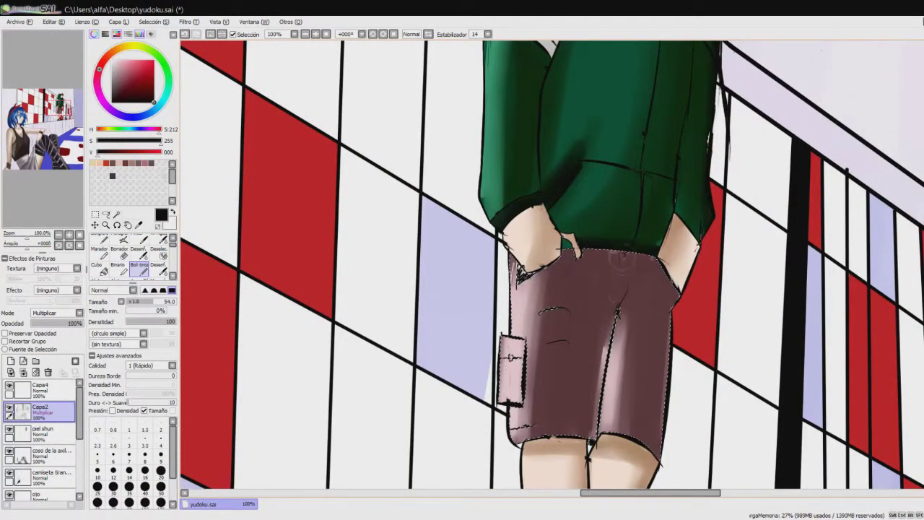
{"action": "left_click_drag", "start_coordinate": [628, 255], "coordinate": [622, 305]}
{"action": "left_click_drag", "start_coordinate": [591, 279], "coordinate": [623, 306]}
{"action": "left_click_drag", "start_coordinate": [594, 268], "coordinate": [624, 278]}
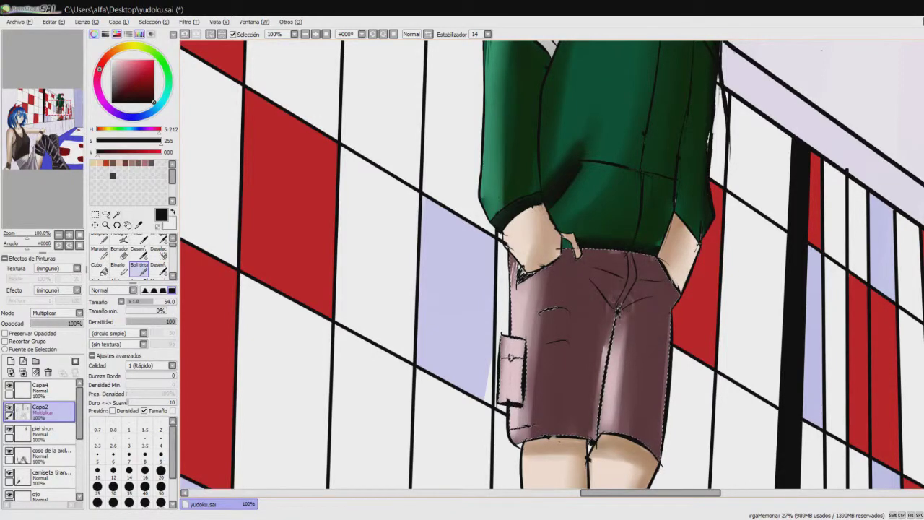
- Add black crease lines to the shorts' cargo pocket and inner leg
{"action": "left_click_drag", "start_coordinate": [506, 364], "coordinate": [524, 401]}
{"action": "left_click_drag", "start_coordinate": [612, 336], "coordinate": [601, 410]}
{"action": "left_click_drag", "start_coordinate": [524, 381], "coordinate": [504, 406]}
{"action": "left_click_drag", "start_coordinate": [620, 309], "coordinate": [601, 434]}
- Clear the selection, add a new layer named fondete, and select all the red wall tiles with the magic wand
{"action": "key", "text": "minus"}
{"action": "key", "text": "minus"}
{"action": "key", "text": "minus"}
{"action": "key", "text": "minus"}
{"action": "key", "text": "minus"}
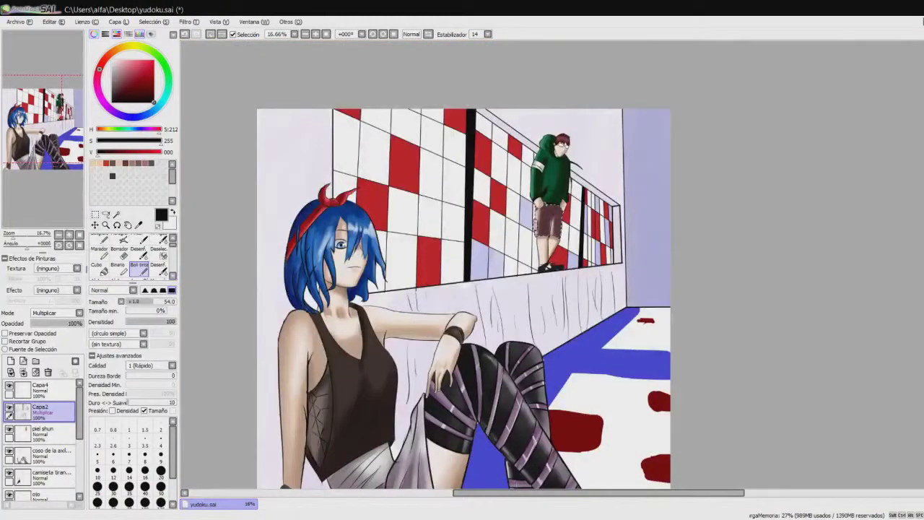
{"action": "key", "text": "ctrl"}
{"action": "left_click", "coordinate": [10, 361]}
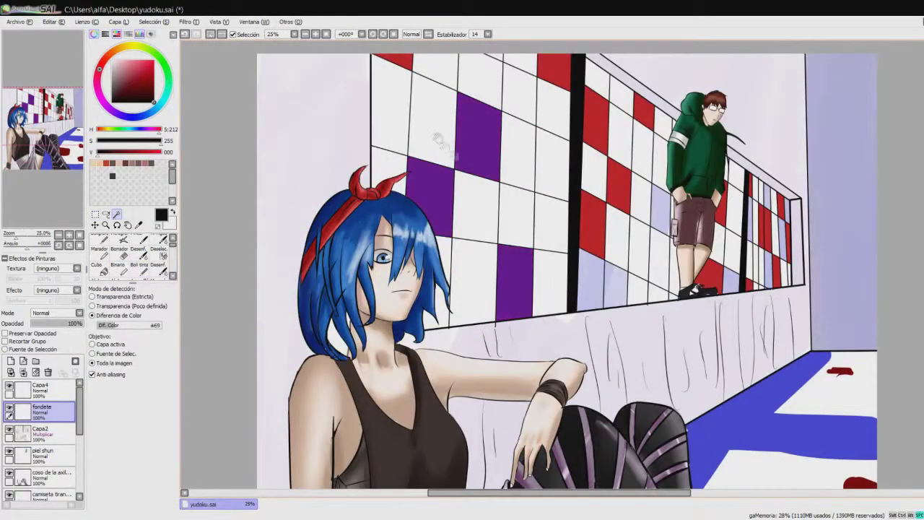
{"action": "key", "text": "plus"}
{"action": "key", "text": "plus"}
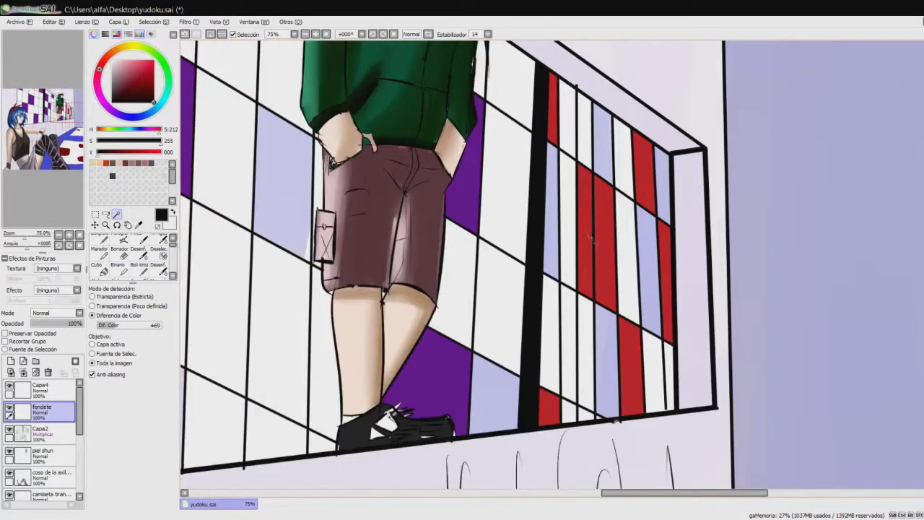
{"action": "key", "text": "minus"}
{"action": "key", "text": "minus"}
{"action": "key", "text": "minus"}
{"action": "key", "text": "minus"}
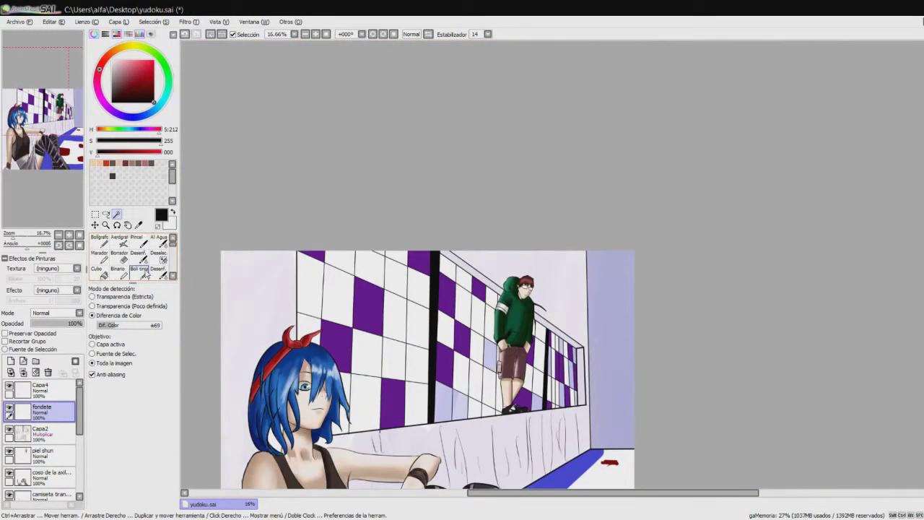
- Paint light red reflections, saturation 120 and value 255, on the red tiles with Pincel and blend them with Al Agua at size 322.5
{"action": "left_click", "coordinate": [137, 243]}
{"action": "key", "text": "ctrl+z"}
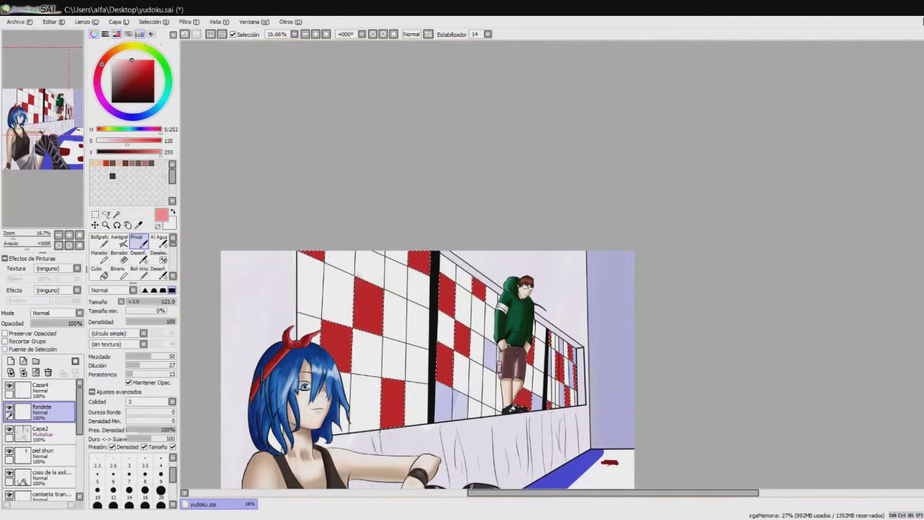
{"action": "left_click_drag", "start_coordinate": [357, 285], "coordinate": [361, 325]}
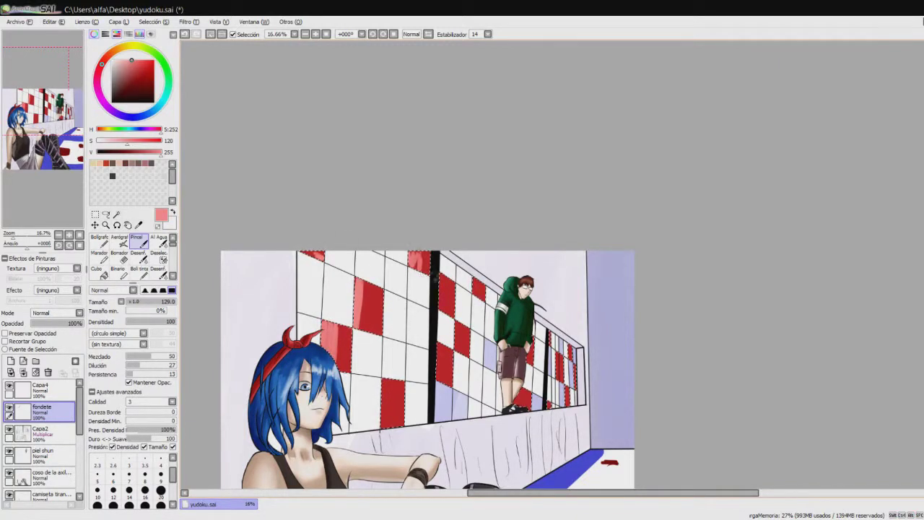
{"action": "key", "text": "c"}
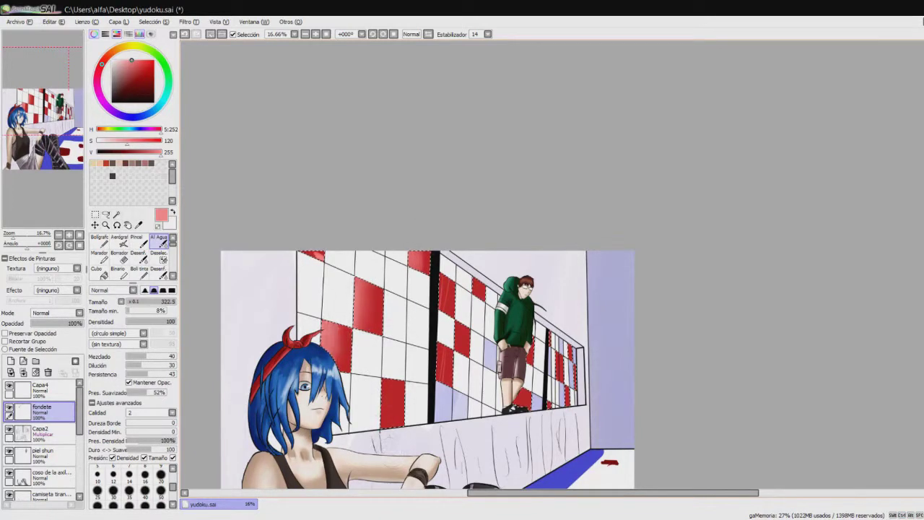
- Clear the red tile selection and select the lavender wall tiles around the boy with the magic wand
{"action": "scroll", "coordinate": [493, 109], "scroll_direction": "right", "scroll_amount": 2}
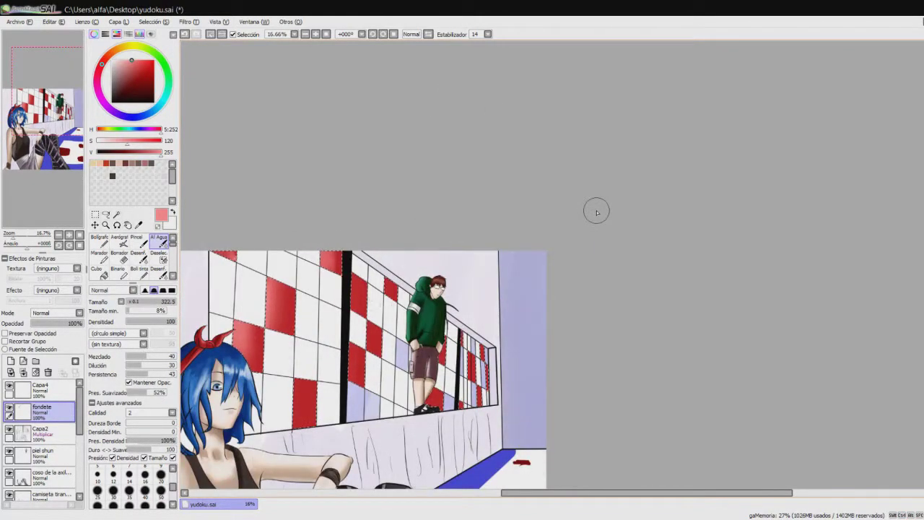
{"action": "key", "text": "w"}
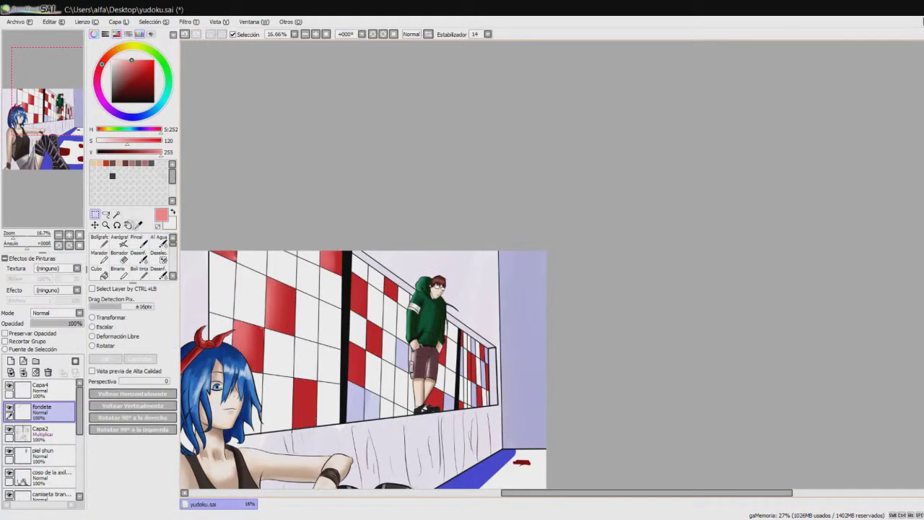
{"action": "left_click", "coordinate": [388, 407]}
{"action": "scroll", "coordinate": [401, 335], "scroll_direction": "up", "scroll_amount": 2}
{"action": "scroll", "coordinate": [400, 335], "scroll_direction": "down", "scroll_amount": 1}
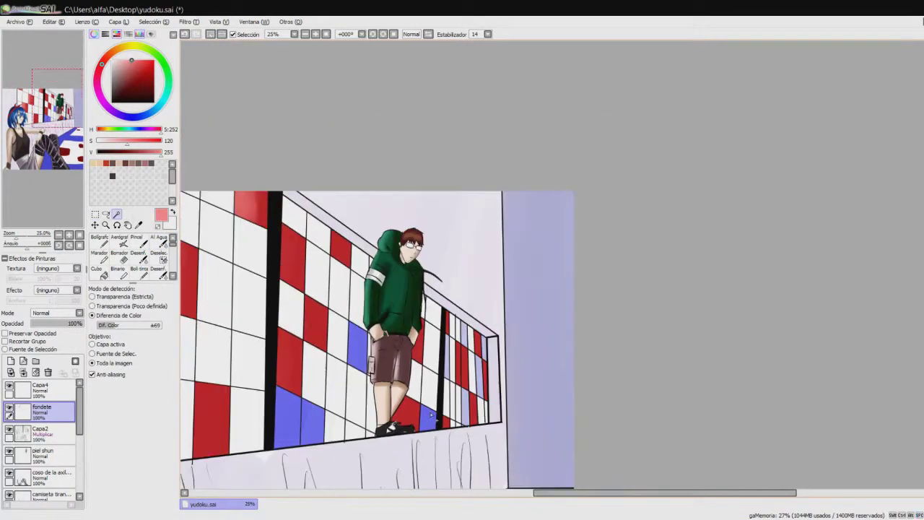
- Shade the lavender tiles in greyish blue, saturation 39 and value 189, and blend the shading with Al Agua at size 221.3
{"action": "key", "text": "b"}
{"action": "scroll", "coordinate": [377, 339], "scroll_direction": "down", "scroll_amount": 1}
{"action": "left_click", "coordinate": [328, 377], "text": "alt"}
{"action": "key", "text": "c"}
{"action": "mouse_move", "coordinate": [278, 397]}
{"action": "left_mouse_down"}
{"action": "mouse_move", "coordinate": [318, 339]}
{"action": "mouse_move", "coordinate": [321, 361]}
{"action": "left_mouse_up"}
{"action": "key", "text": "ctrl+minus"}
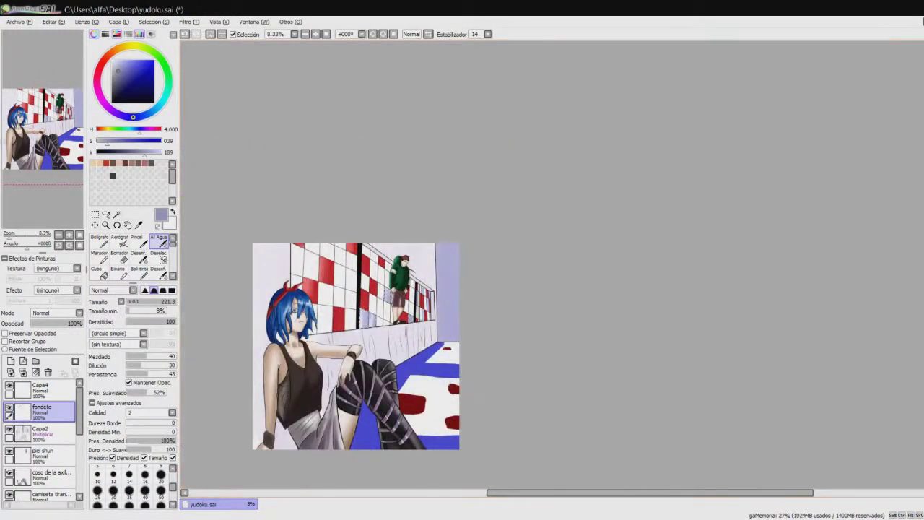
- Select the white wall tiles across both wall sections, including the narrow tiles at the far end, with the magic wand
{"action": "key", "text": "w"}
{"action": "key", "text": "ctrl+plus"}
{"action": "mouse_move", "coordinate": [307, 125]}
{"action": "left_mouse_down"}
{"action": "mouse_move", "coordinate": [382, 116]}
{"action": "mouse_move", "coordinate": [369, 209]}
{"action": "mouse_move", "coordinate": [404, 260]}
{"action": "mouse_move", "coordinate": [300, 172]}
{"action": "left_mouse_up"}
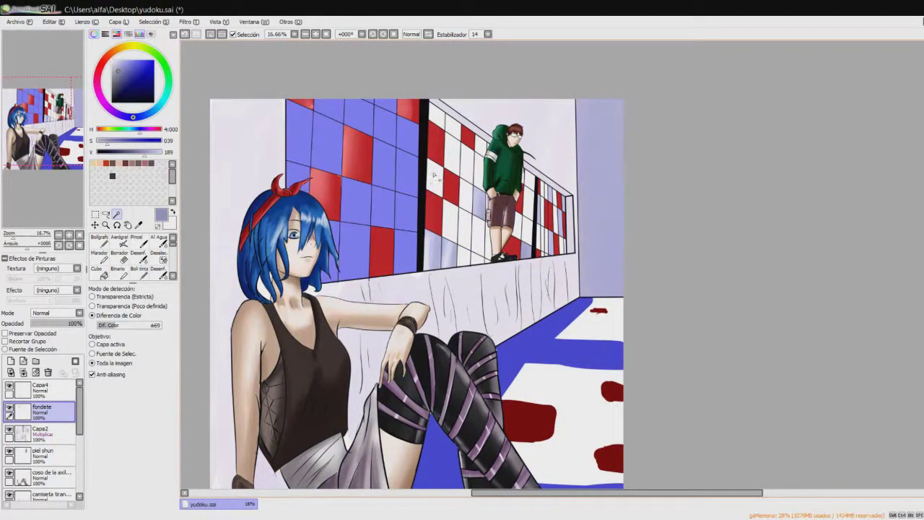
{"action": "scroll", "coordinate": [483, 158], "scroll_direction": "up", "scroll_amount": 3}
{"action": "mouse_move", "coordinate": [460, 181]}
{"action": "left_mouse_down"}
{"action": "mouse_move", "coordinate": [483, 289]}
{"action": "mouse_move", "coordinate": [448, 340]}
{"action": "mouse_move", "coordinate": [462, 393]}
{"action": "mouse_move", "coordinate": [539, 329]}
{"action": "left_mouse_up"}
{"action": "scroll", "coordinate": [483, 288], "scroll_direction": "down", "scroll_amount": 2}
{"action": "scroll", "coordinate": [539, 329], "scroll_direction": "up", "scroll_amount": 4}
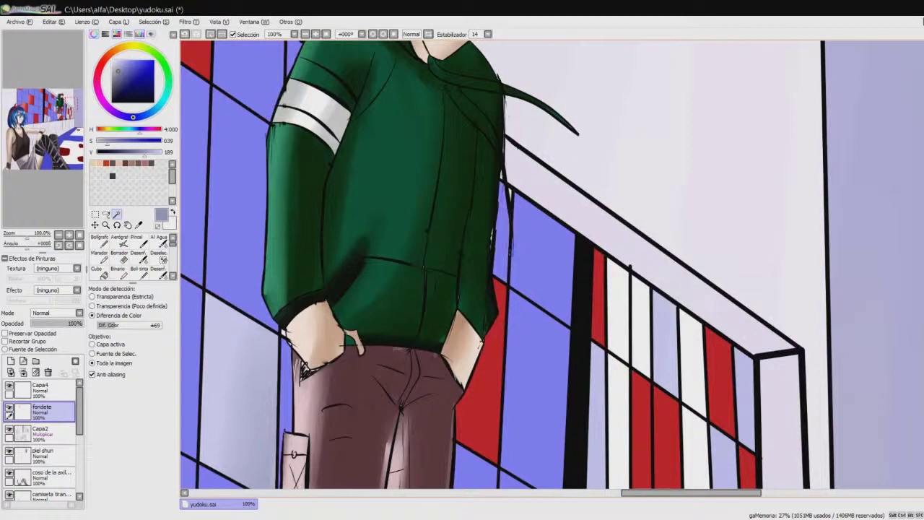
{"action": "left_click_drag", "start_coordinate": [698, 347], "coordinate": [403, 138]}
{"action": "left_click", "coordinate": [392, 382]}
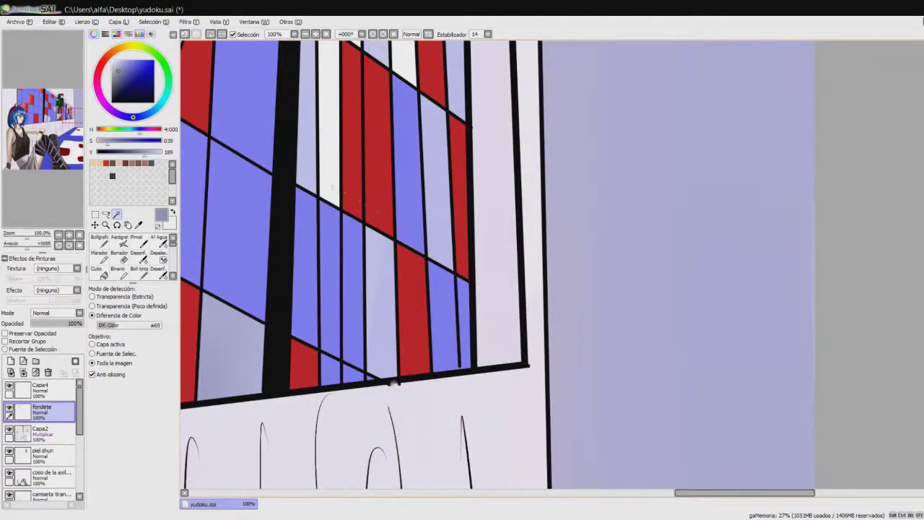
- Prepare Boli tinta at size 54 with a greyish lavender, saturation 36 and value 195, for shading the selected white tiles
{"action": "scroll", "coordinate": [392, 381], "scroll_direction": "down", "scroll_amount": 4}
{"action": "key", "text": "b"}
{"action": "left_click", "coordinate": [253, 273], "text": "alt"}
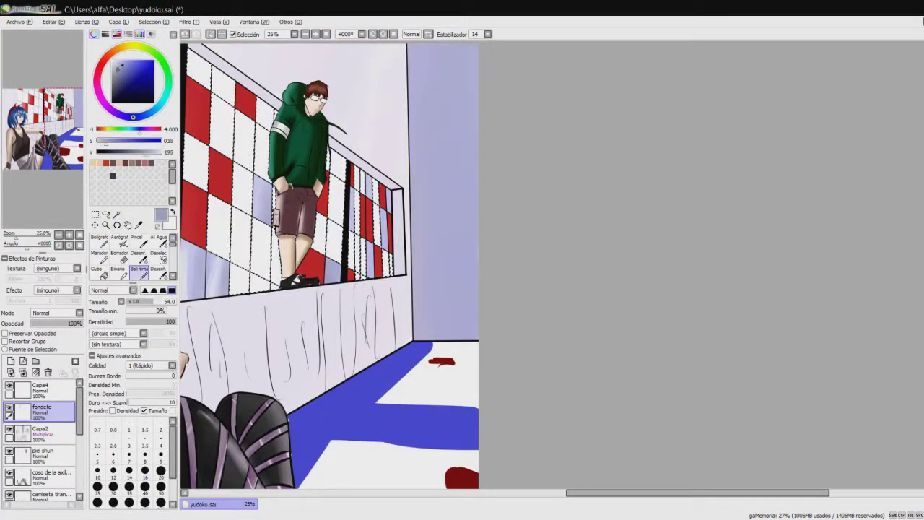